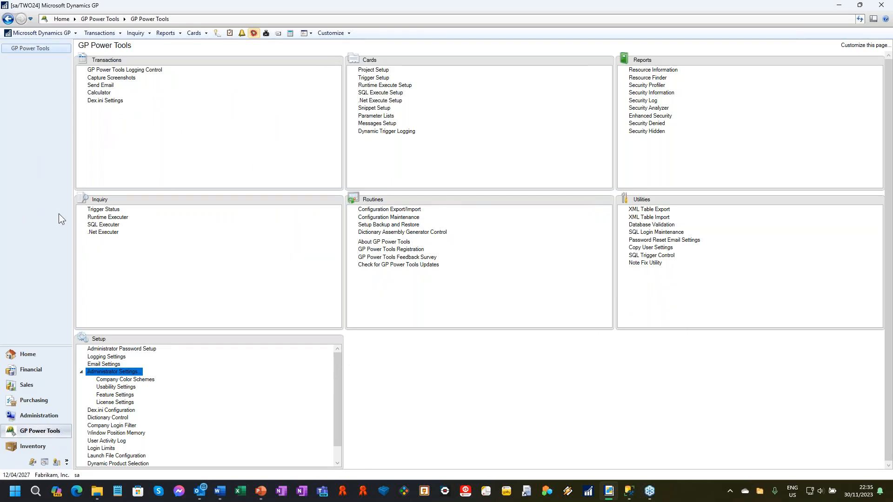
Open the sales Customer Maintenance window and display the first customer record
click(194, 33)
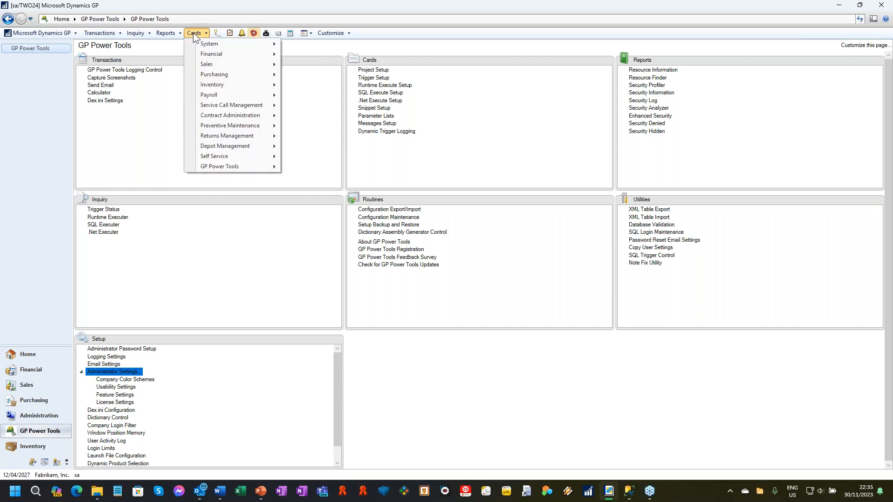
mouse_move(217, 64)
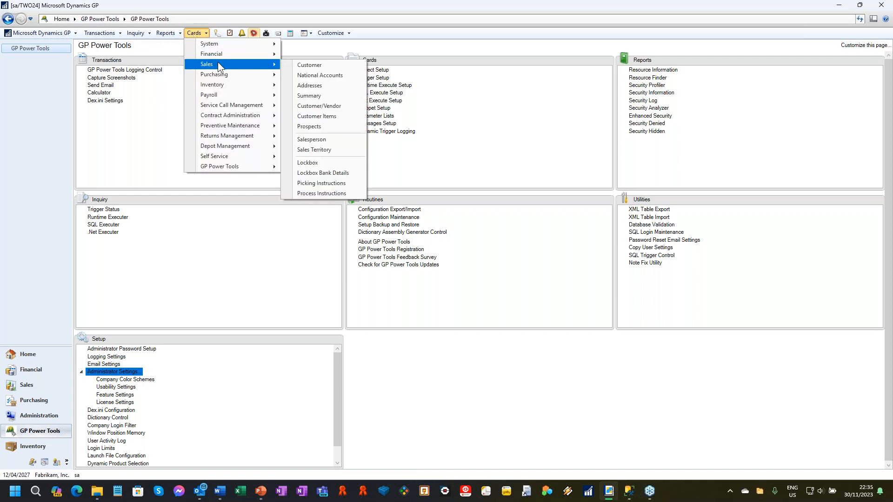
click(311, 66)
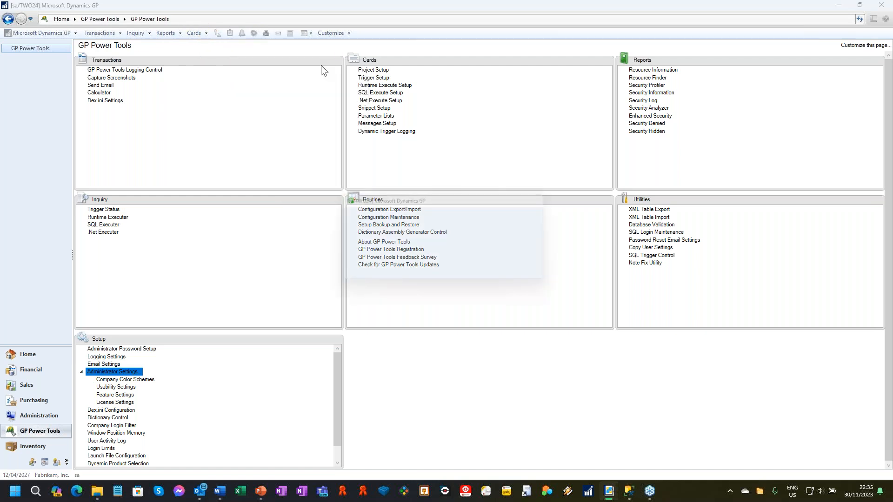
click(435, 276)
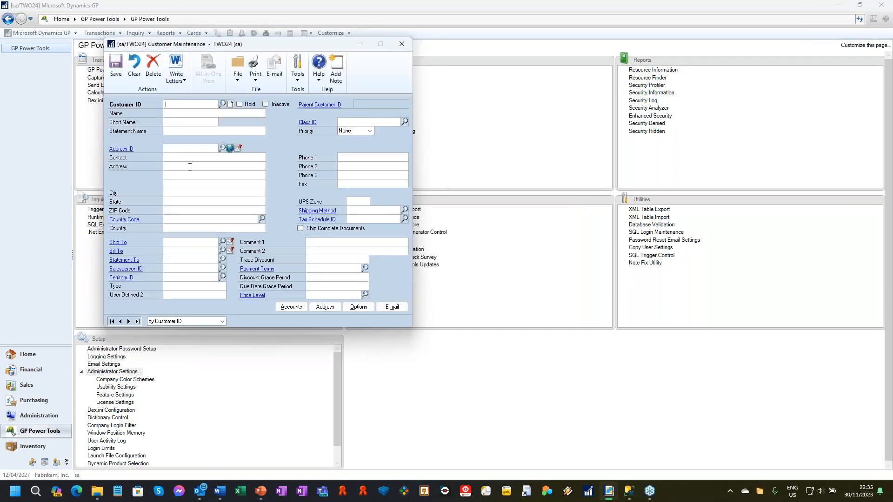
click(112, 322)
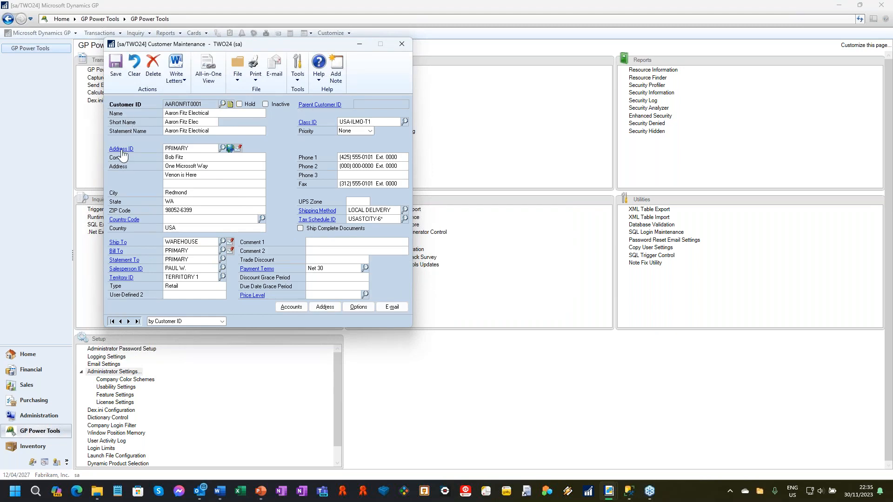
Open the customer's address maintenance window together with the address and customer lookup windows
click(121, 149)
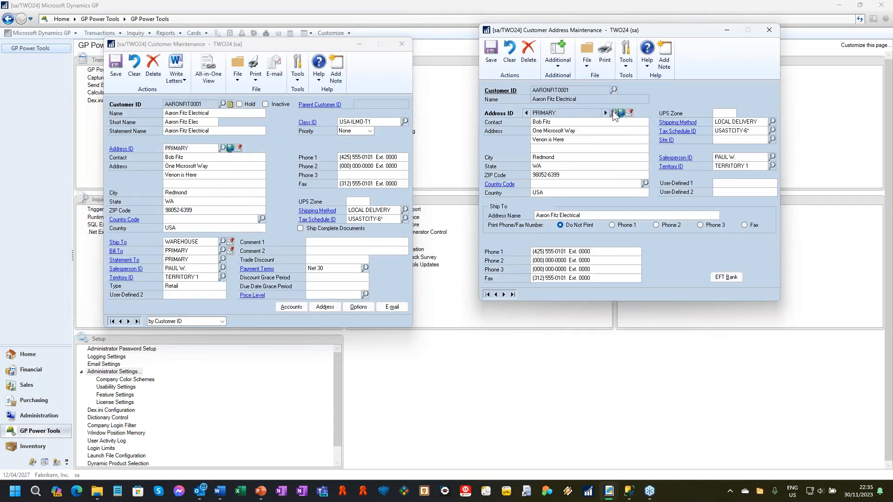
click(207, 184)
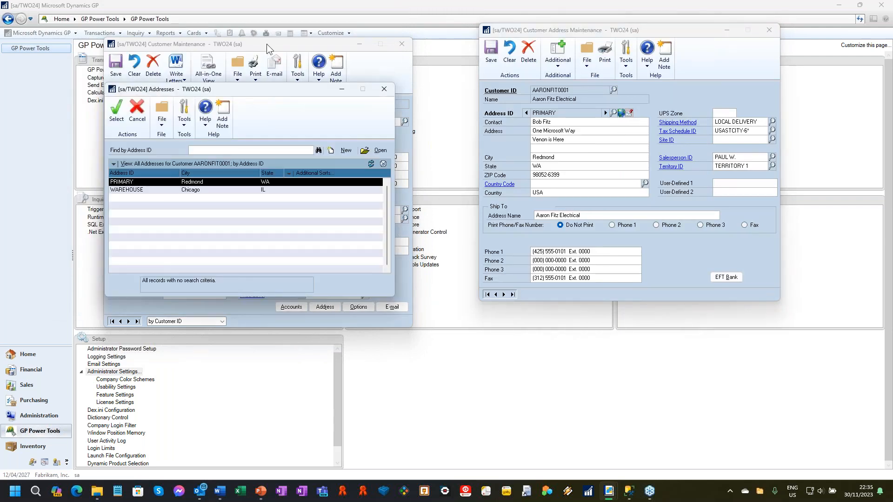
click(266, 44)
click(222, 104)
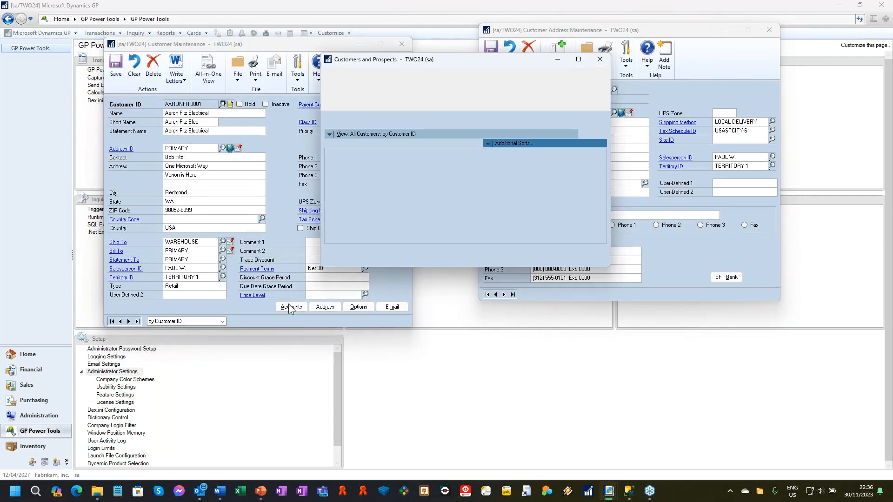
Open the customer's accounts, e-mail options and maintenance options windows, and bring Customer Maintenance back to the front
click(384, 314)
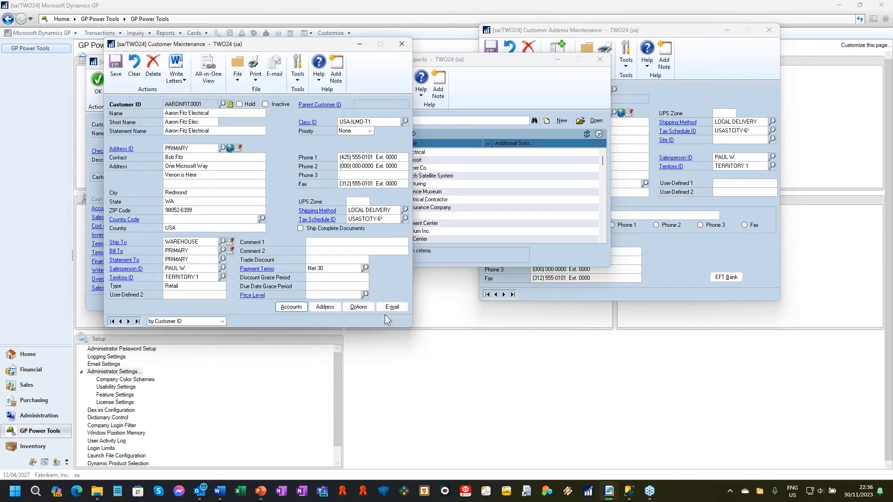
click(390, 308)
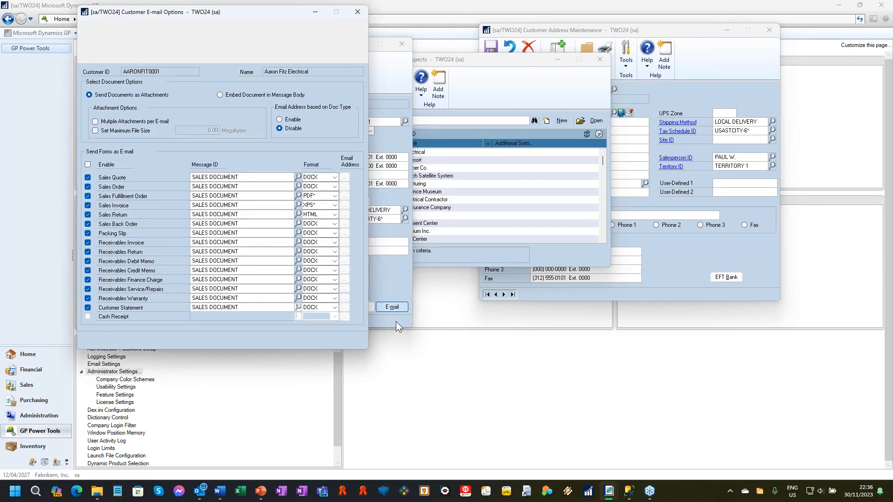
click(363, 308)
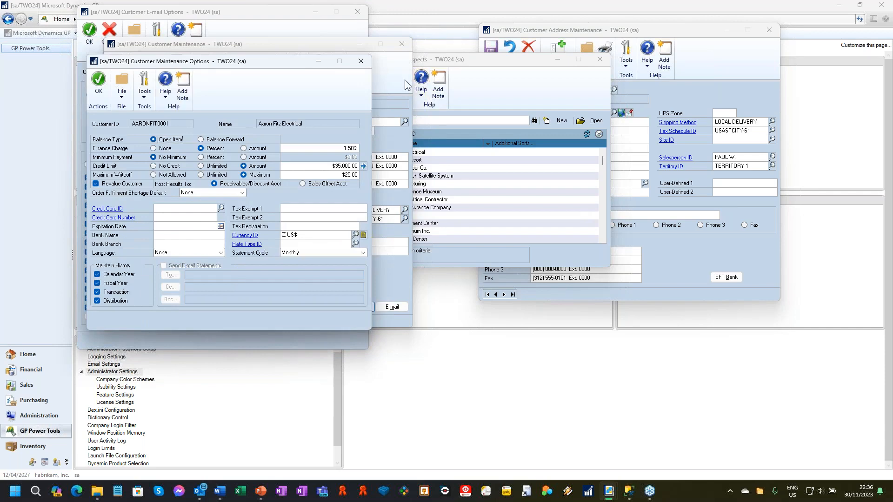
click(404, 80)
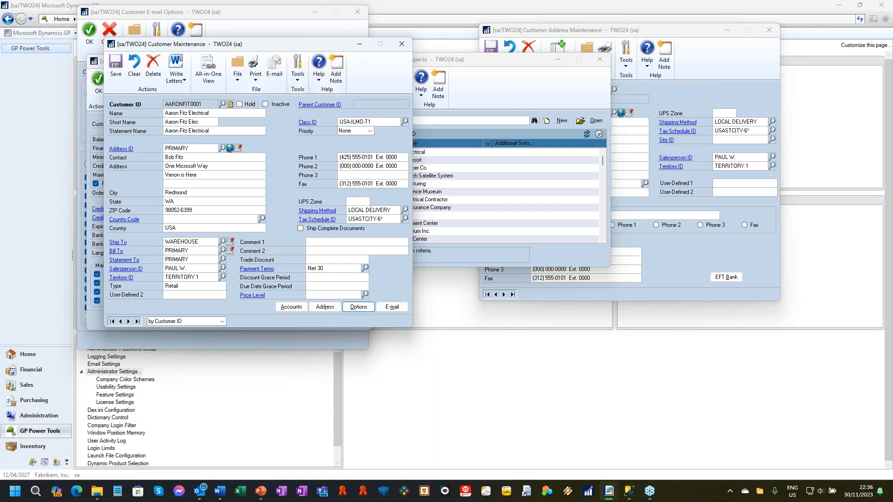
Capture screenshots of all open windows with GP Power Tools and email them with the system summary and settings files
click(298, 78)
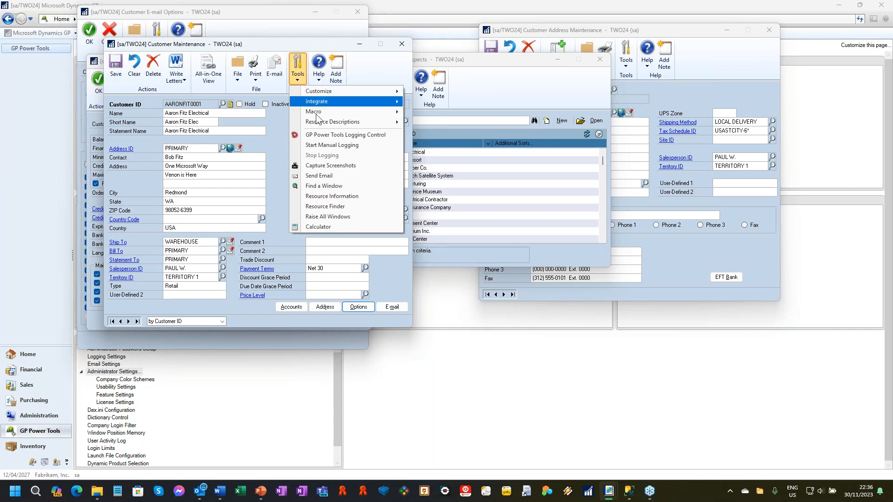
click(344, 165)
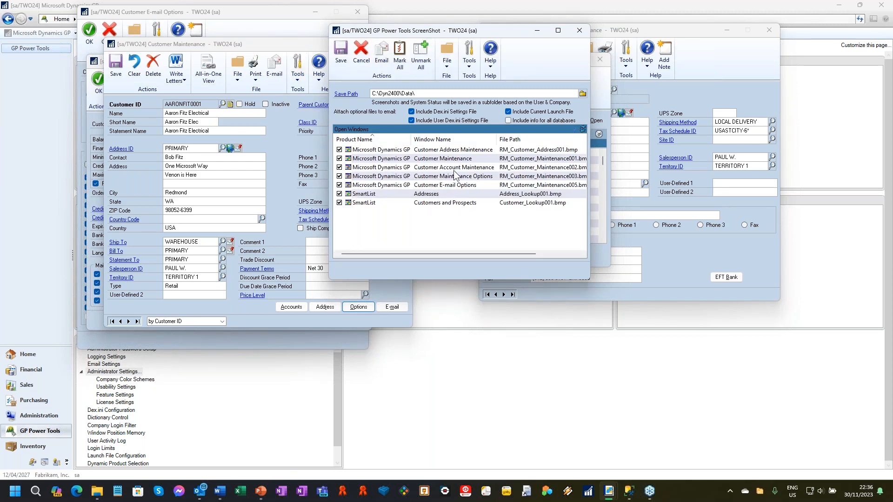
click(383, 60)
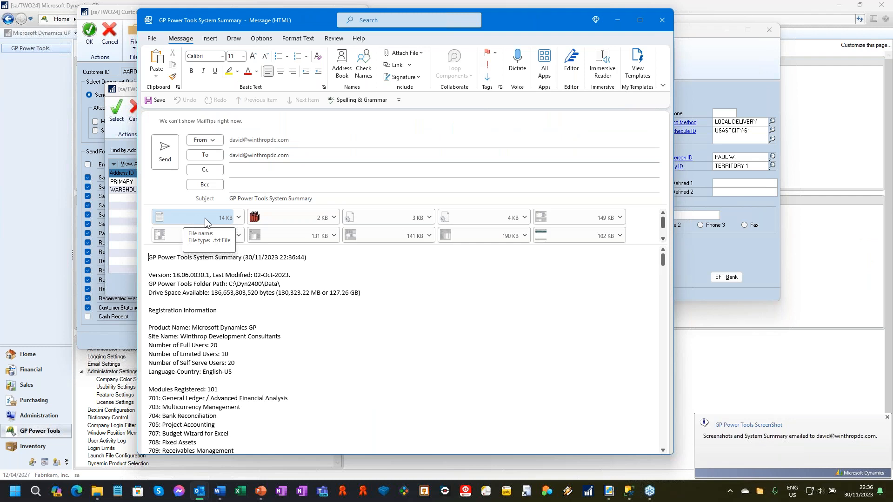
Look over the attachments of the GP Power Tools System Summary email and open System Summary.txt
click(278, 220)
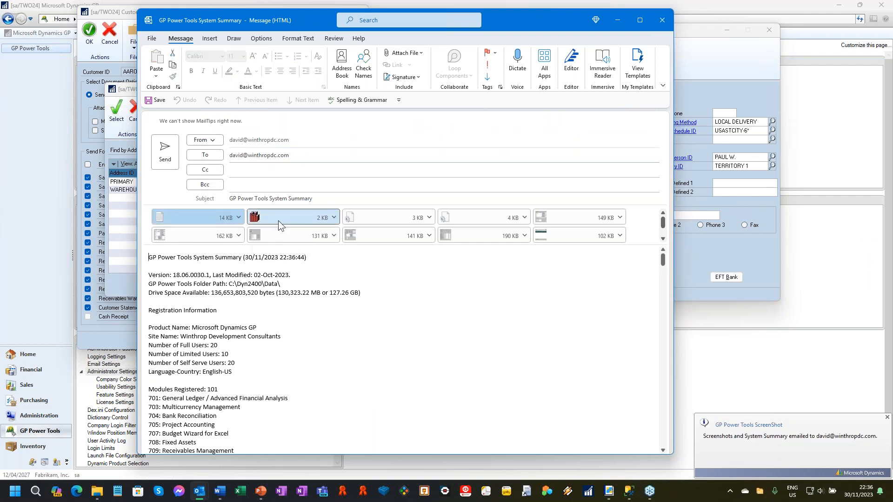
click(383, 216)
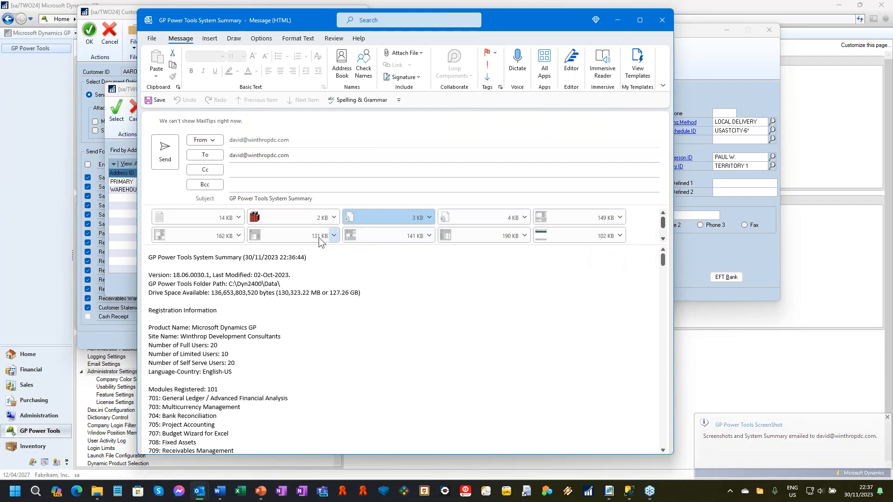
double_click(187, 215)
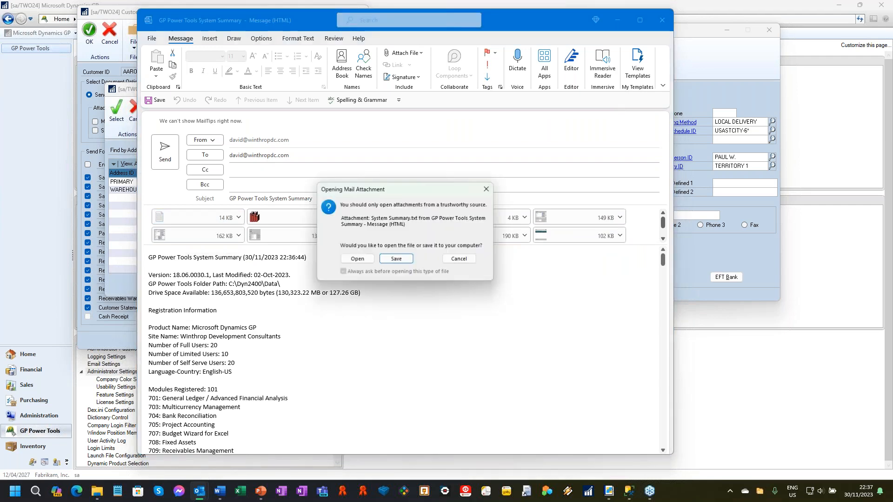
click(361, 260)
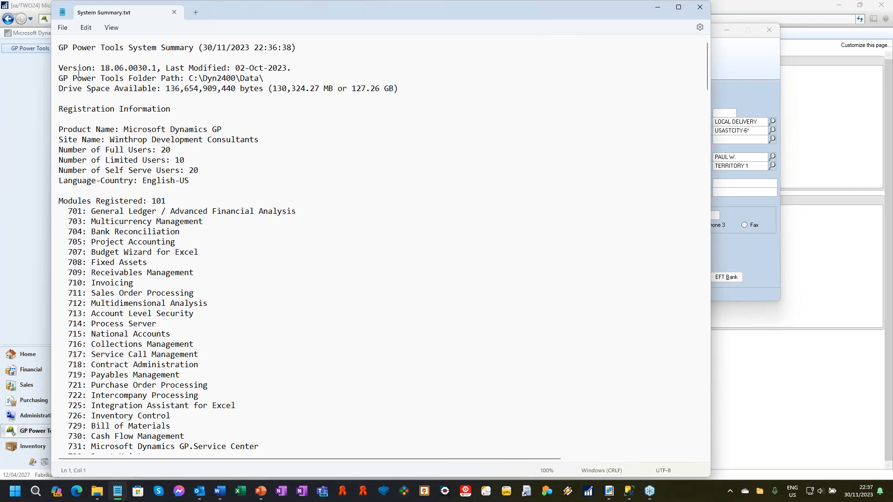
Examine the registration, registered modules, environment, SQL Server and database information in the system summary
scroll(131, 74, down, 1)
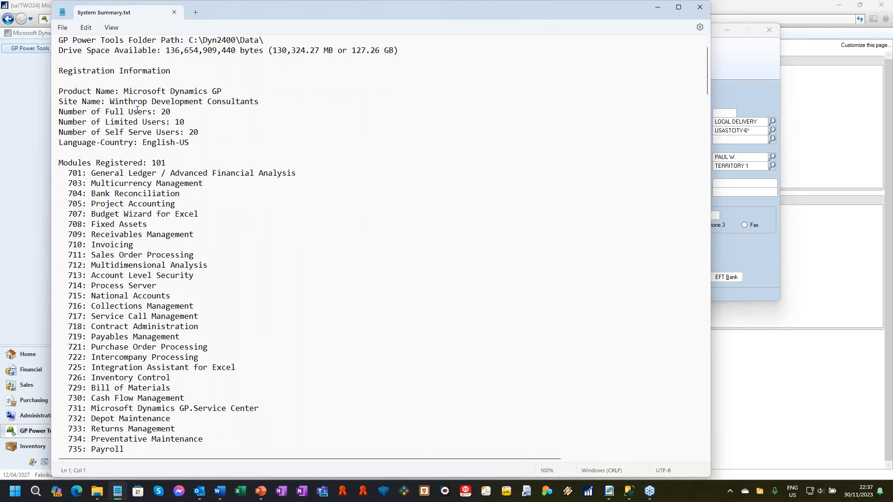
scroll(138, 93, down, 1)
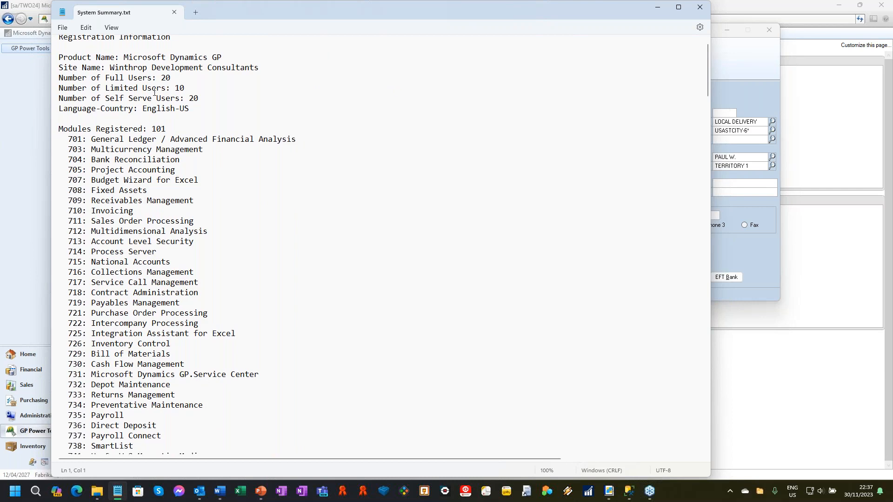
scroll(155, 92, down, 3)
scroll(154, 92, down, 16)
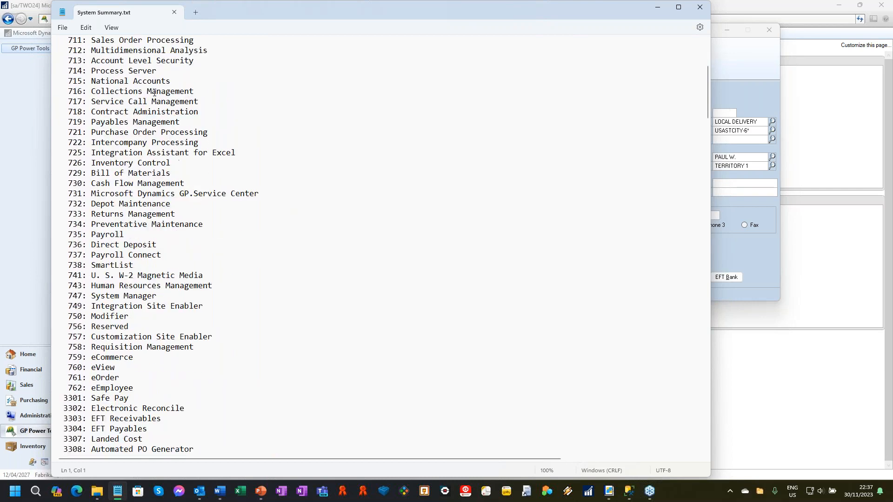
scroll(155, 95, down, 18)
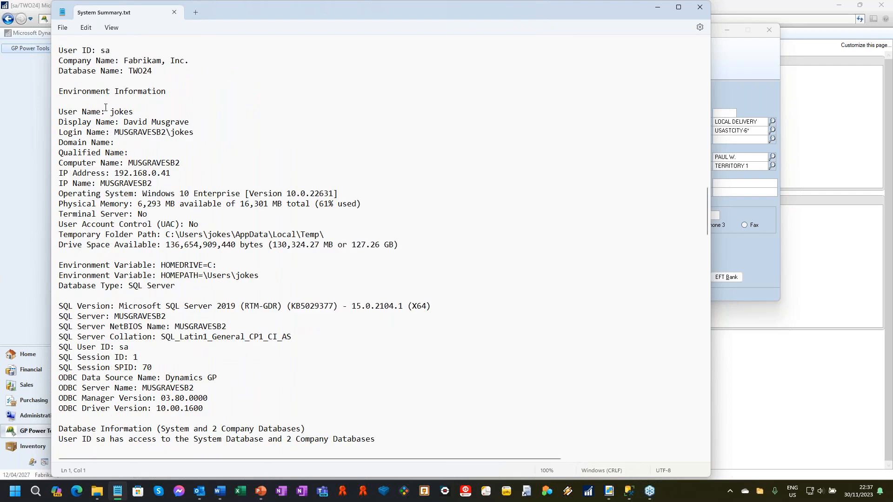
scroll(106, 106, down, 3)
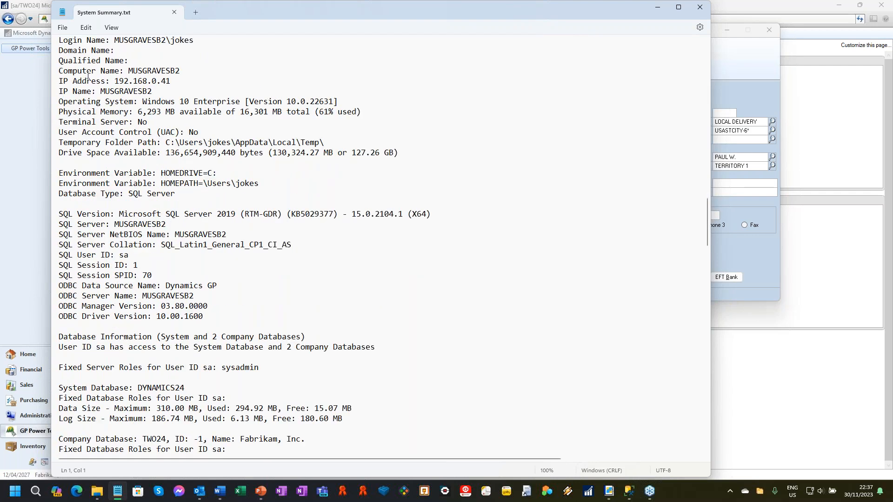
scroll(203, 61, down, 1)
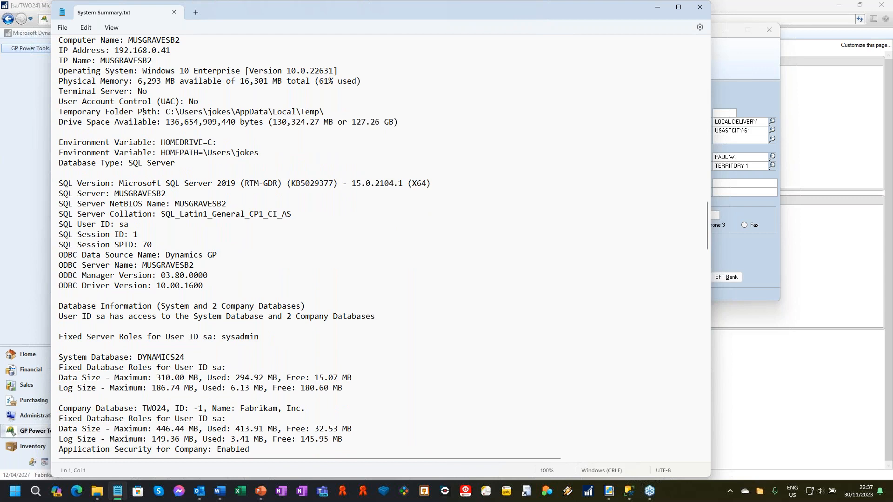
scroll(144, 112, down, 1)
scroll(79, 123, down, 1)
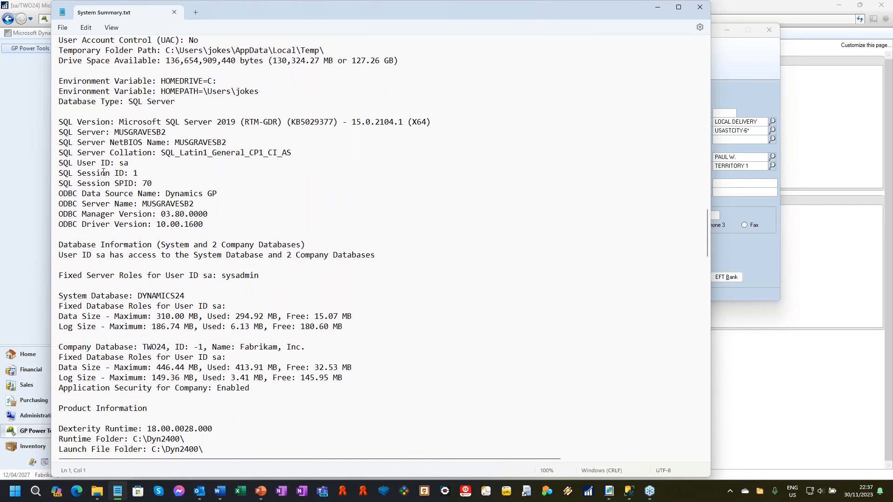
scroll(121, 190, down, 3)
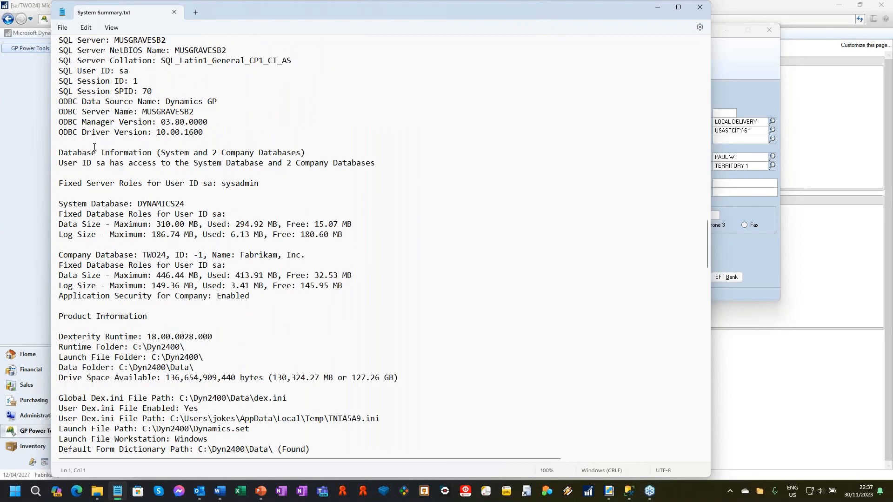
scroll(115, 147, down, 2)
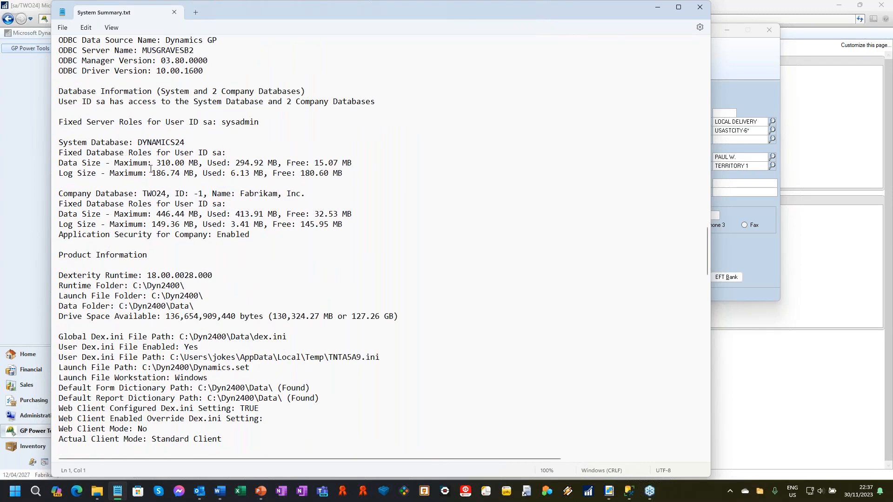
Examine the product information, installed customizations, add-in DLLs, background processes and timed processes in the system summary
scroll(150, 168, down, 1)
scroll(161, 156, down, 3)
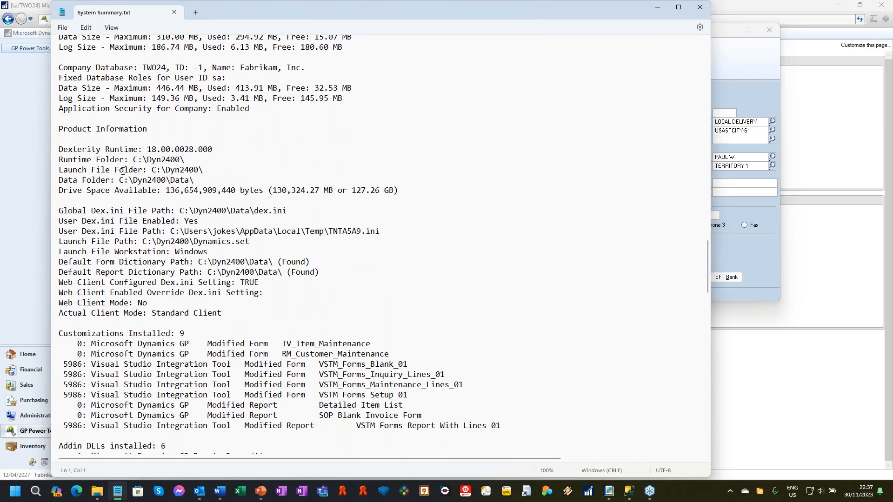
scroll(126, 168, down, 2)
scroll(135, 175, down, 3)
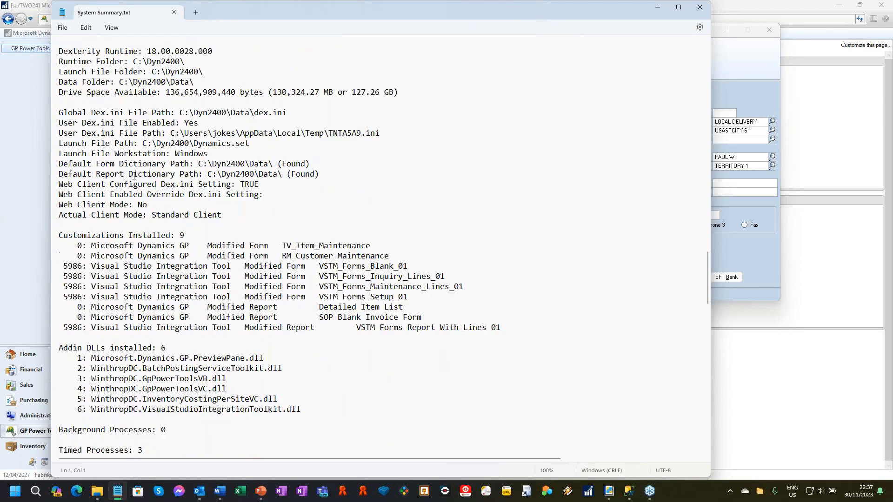
scroll(206, 212, down, 1)
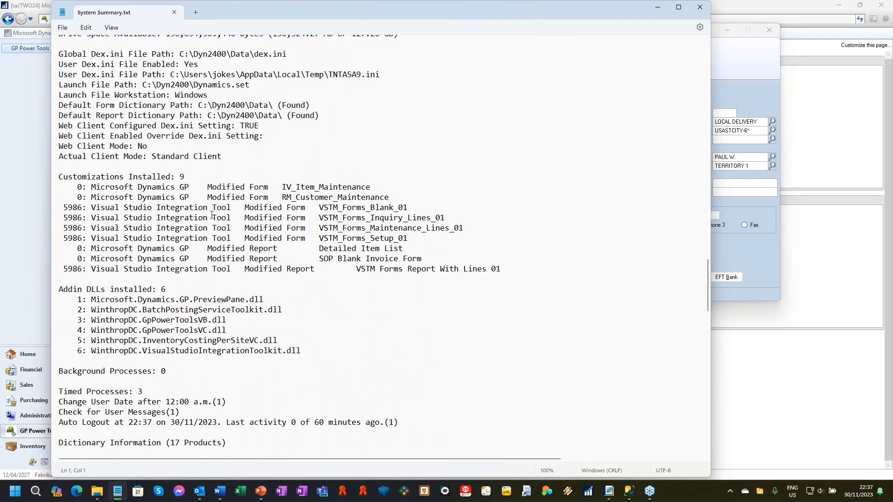
scroll(219, 217, down, 1)
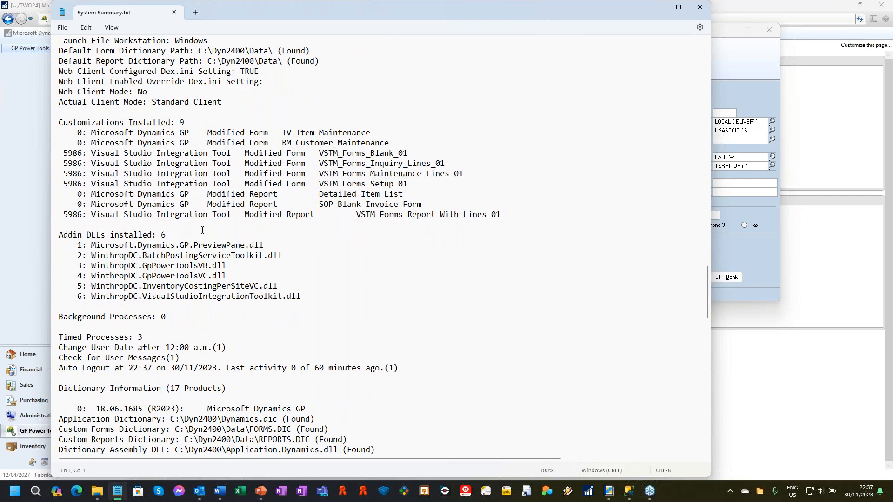
scroll(186, 236, down, 3)
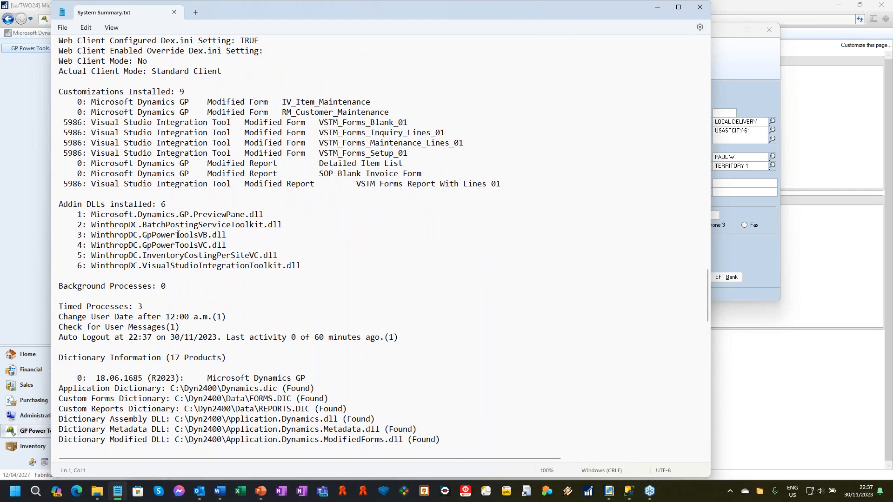
scroll(201, 239, down, 2)
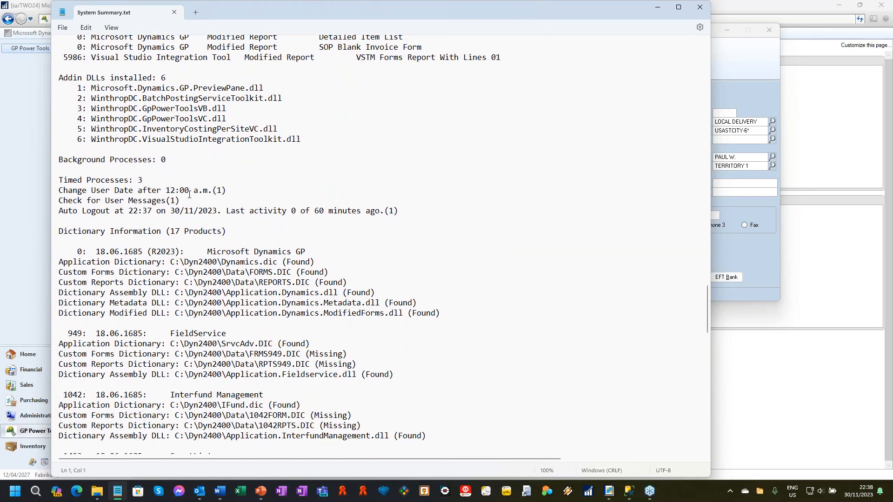
Examine the Dictionary Information section of the system summary, from Microsoft Dynamics GP through Inventory Costing Per Site
scroll(189, 193, down, 2)
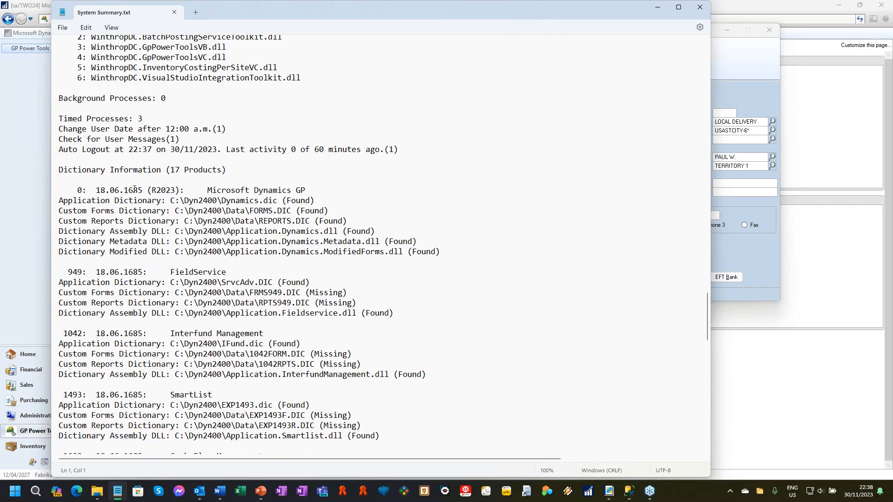
scroll(134, 190, down, 2)
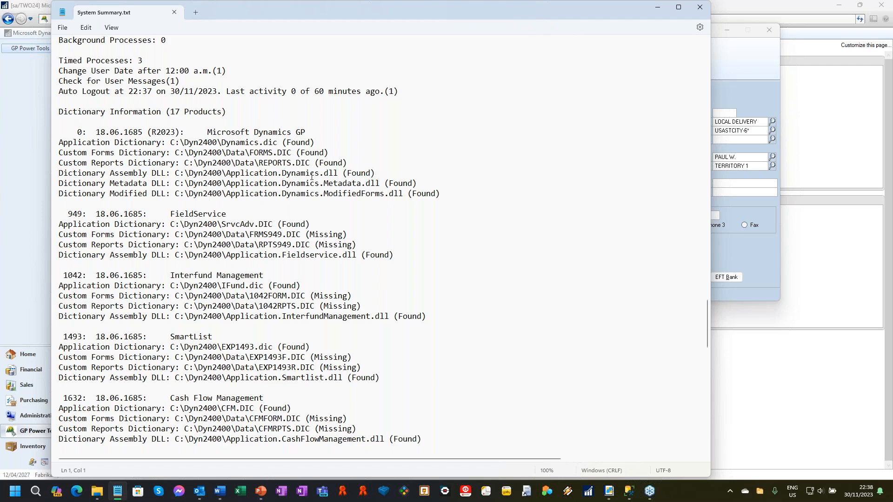
scroll(329, 176, down, 2)
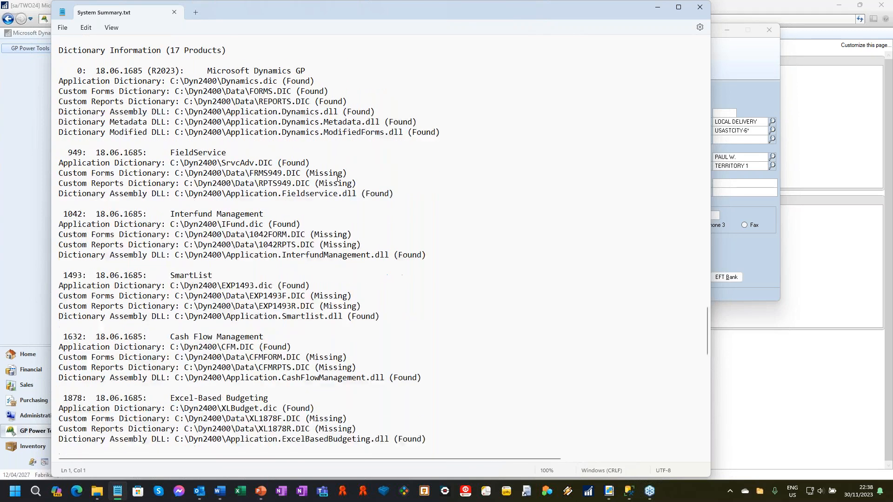
scroll(337, 177, down, 8)
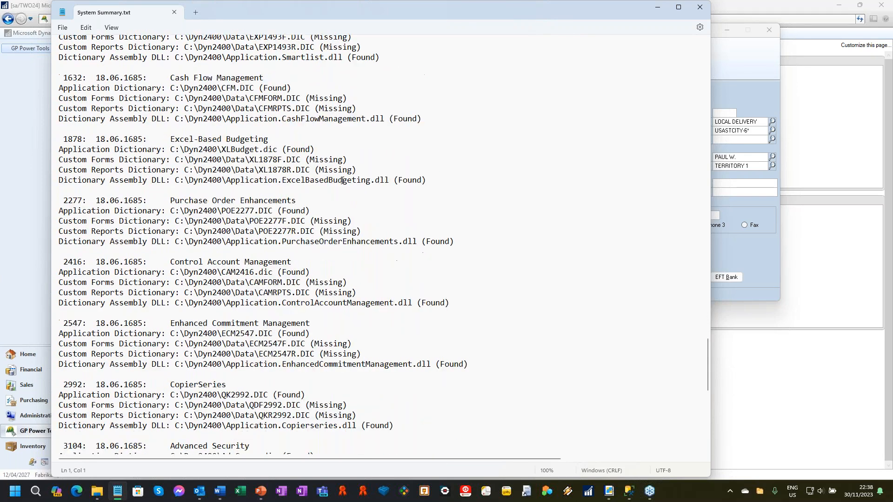
scroll(343, 181, down, 11)
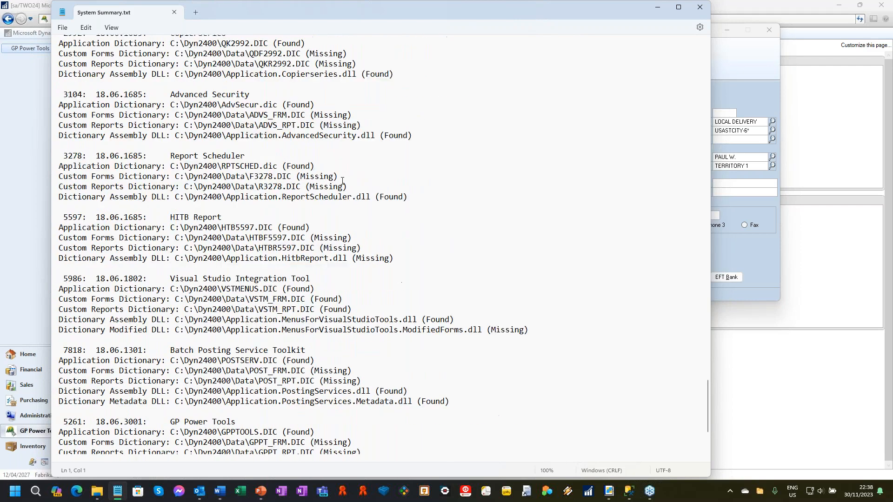
scroll(343, 180, down, 7)
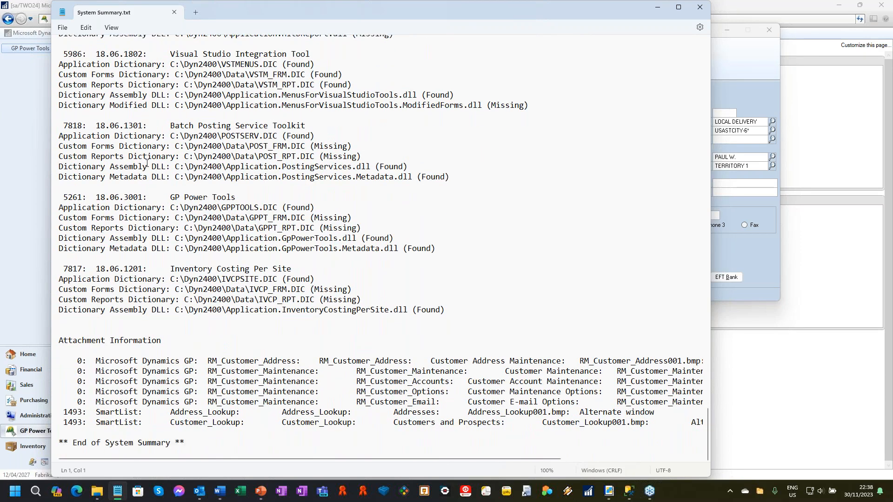
Check the Attachment Information for each captured window's file name and highlight its Original or Alternate window status
scroll(147, 164, down, 1)
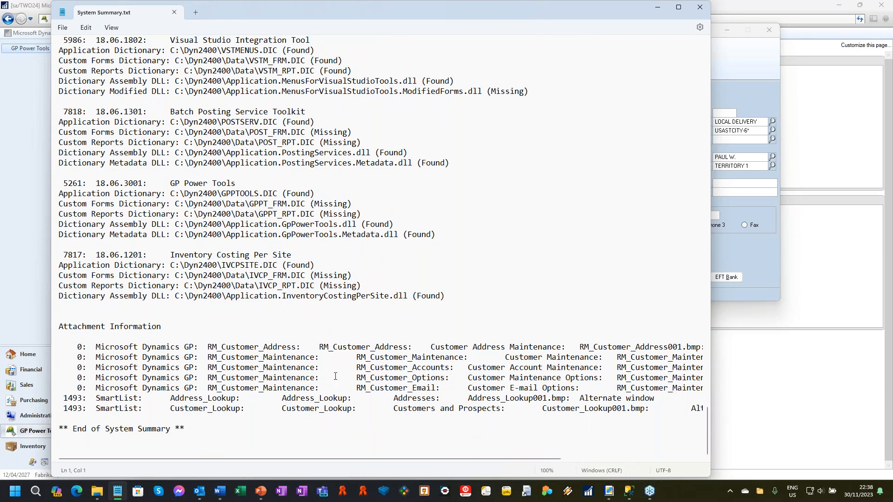
drag(364, 458, 543, 456)
double_click(647, 357)
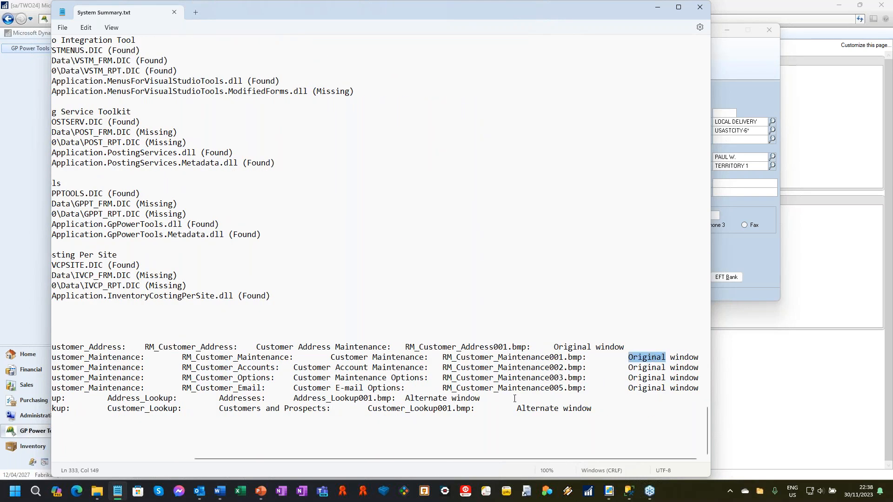
double_click(535, 408)
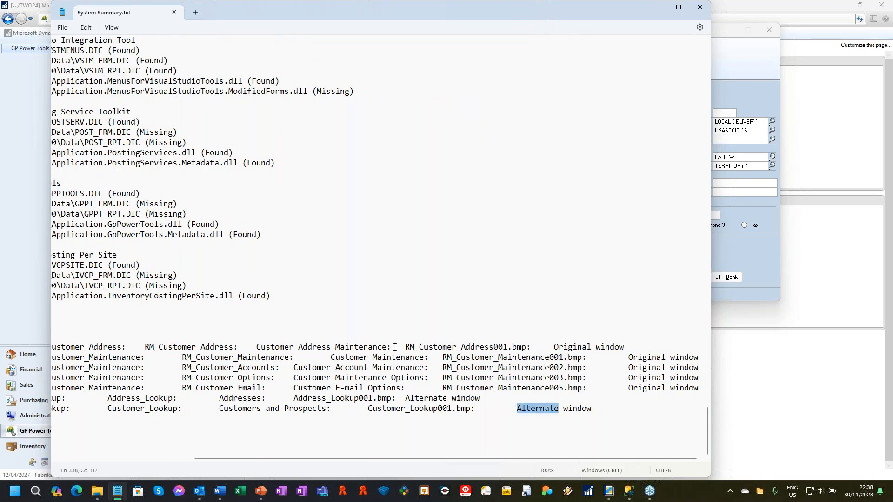
drag(408, 460, 250, 454)
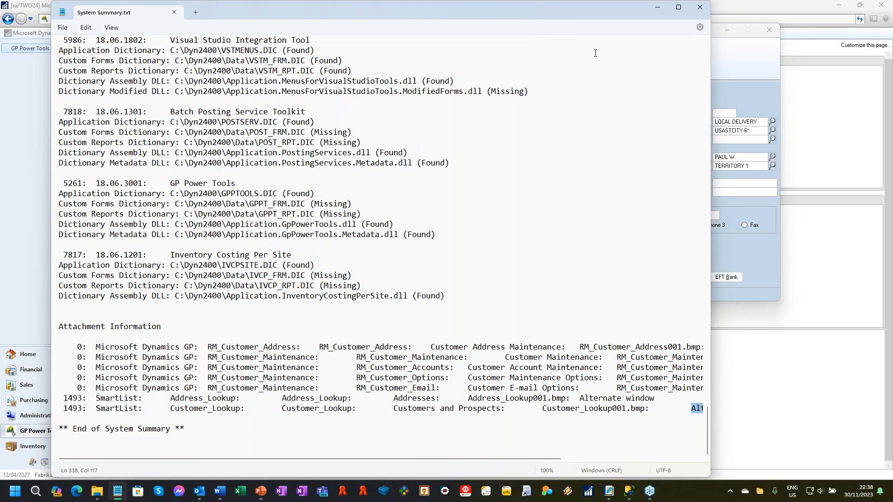
Close System Summary.txt and the GP Power Tools System Summary email
click(700, 9)
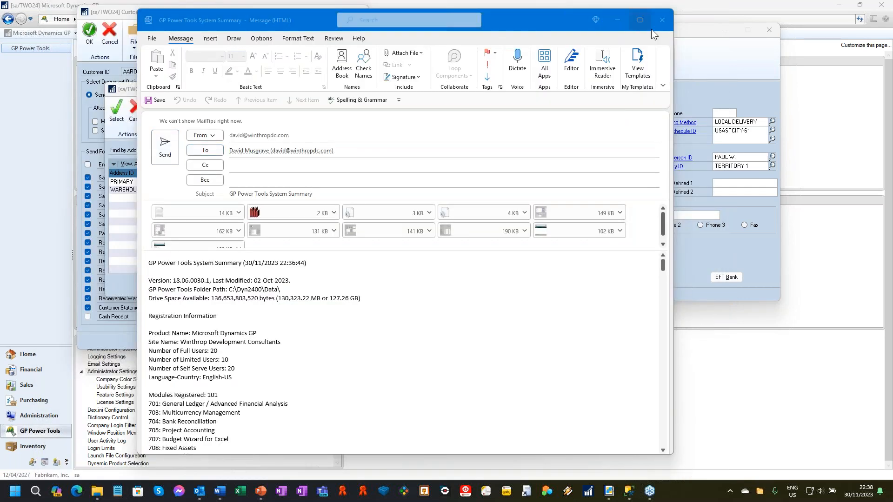
click(666, 21)
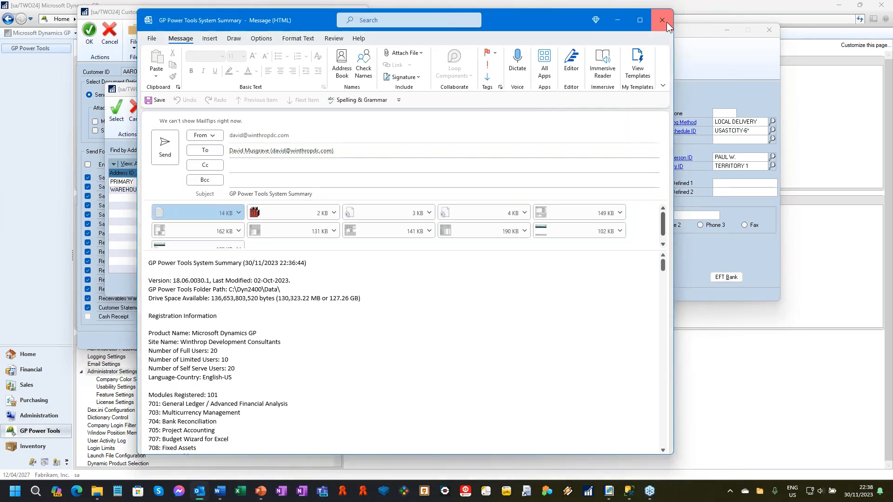
click(417, 269)
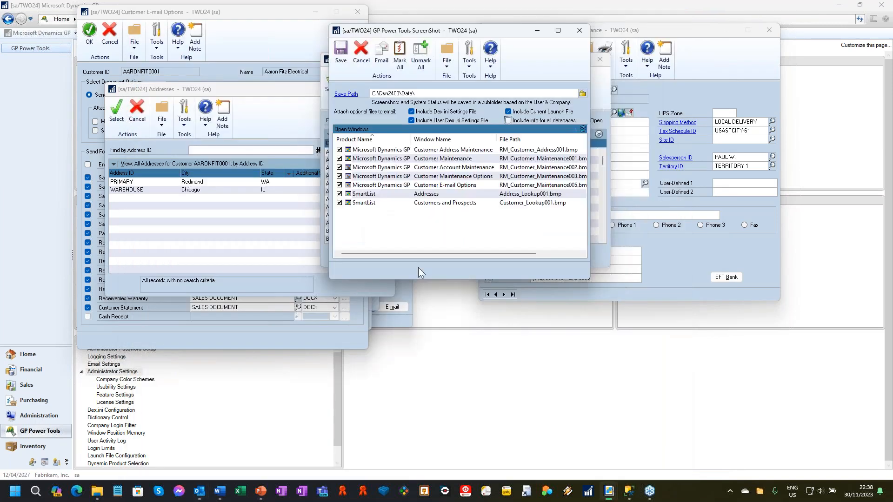
Close the ScreenShot window, both lookups, and the customer address, e-mail options, maintenance options and account windows, keeping Customer Maintenance open
click(582, 29)
click(606, 60)
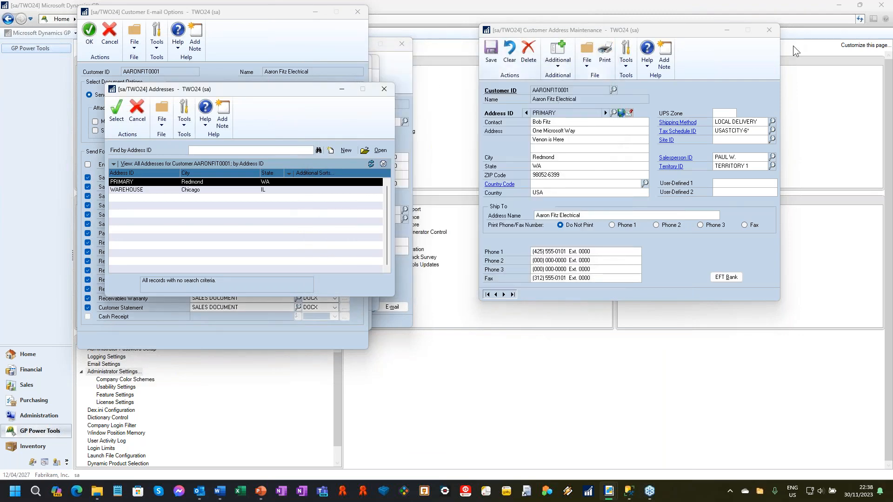
click(774, 33)
click(384, 89)
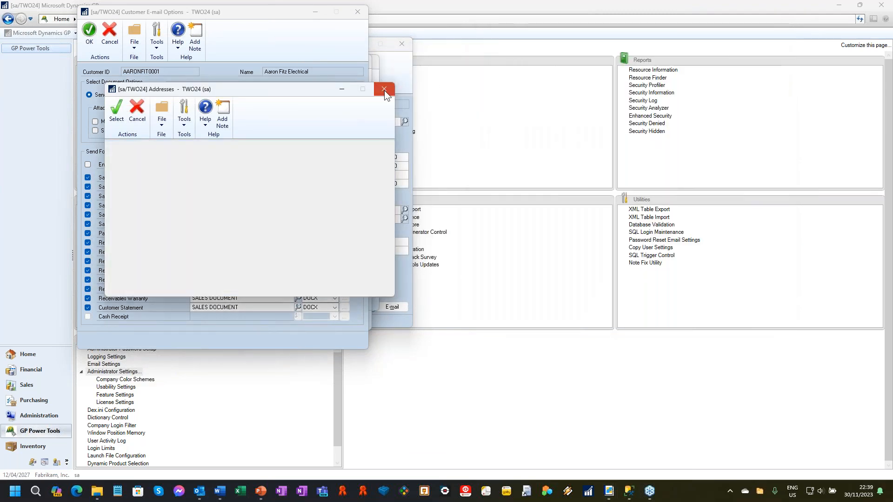
click(364, 16)
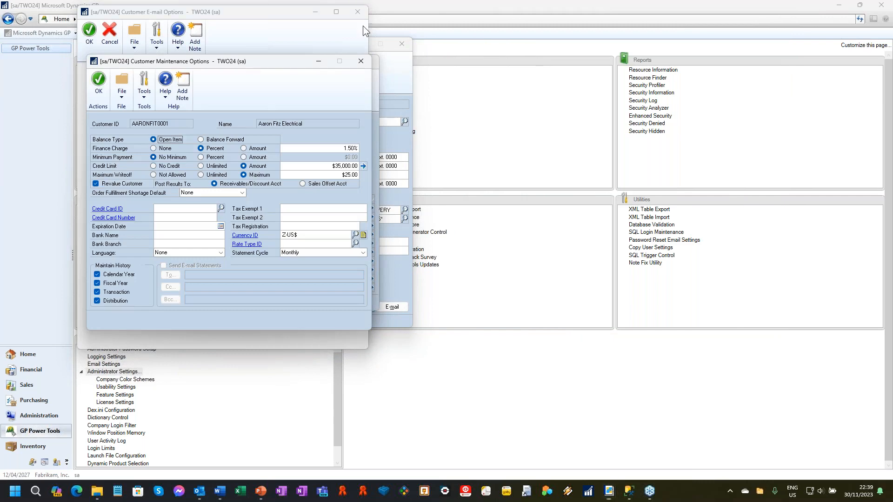
click(357, 62)
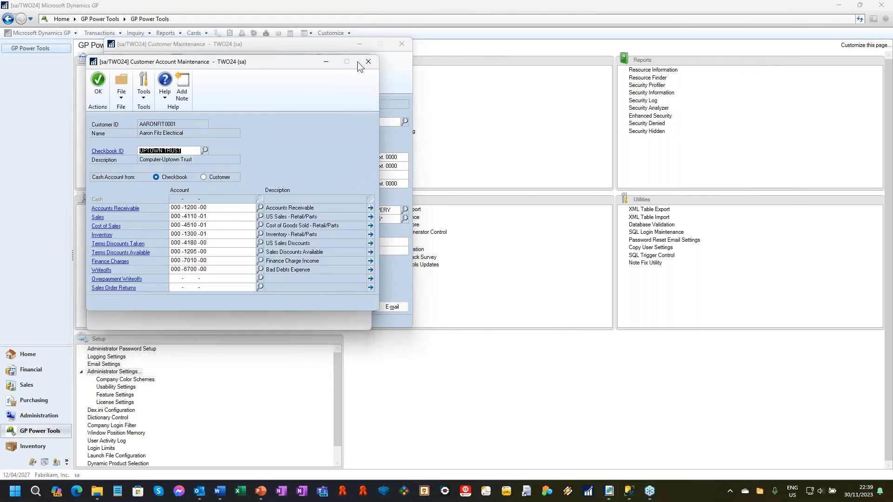
click(367, 64)
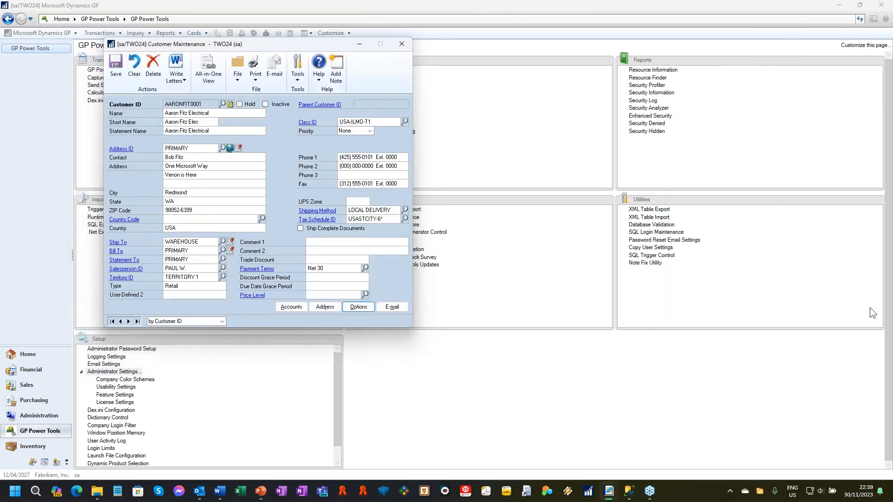
Start GP Power Tools manual logging from Customer Maintenance and clear the displayed customer record
key(alt+Tab)
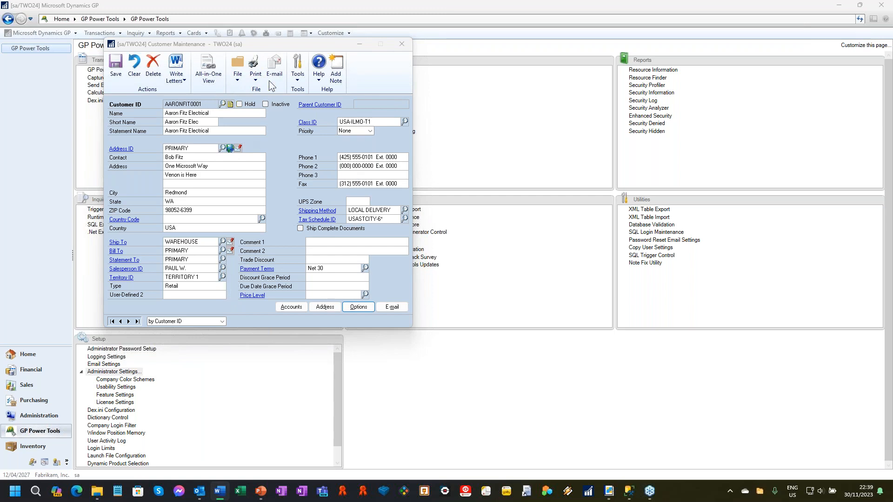
click(301, 80)
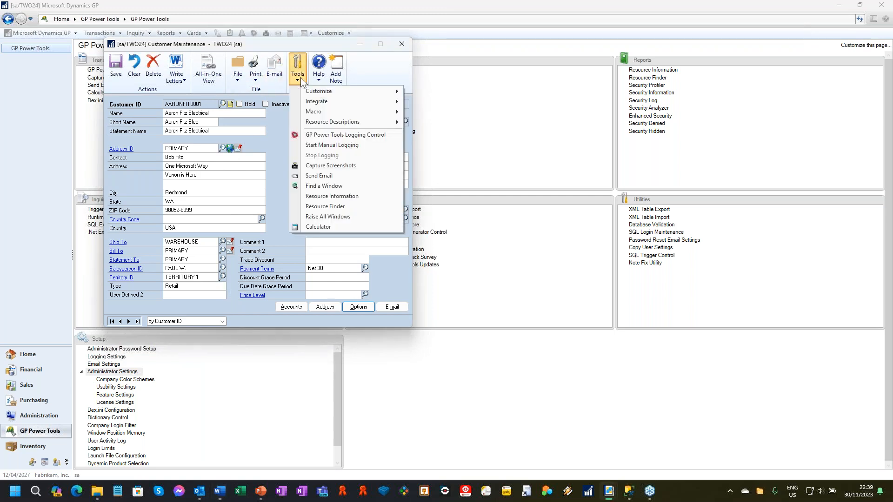
click(356, 144)
click(134, 65)
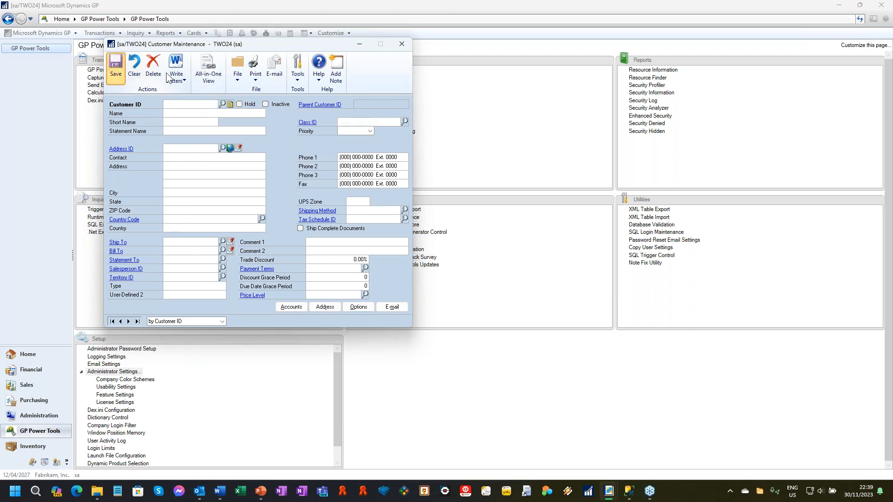
Stop the manual logging and email the captured logs to the Administrator
click(298, 72)
click(322, 156)
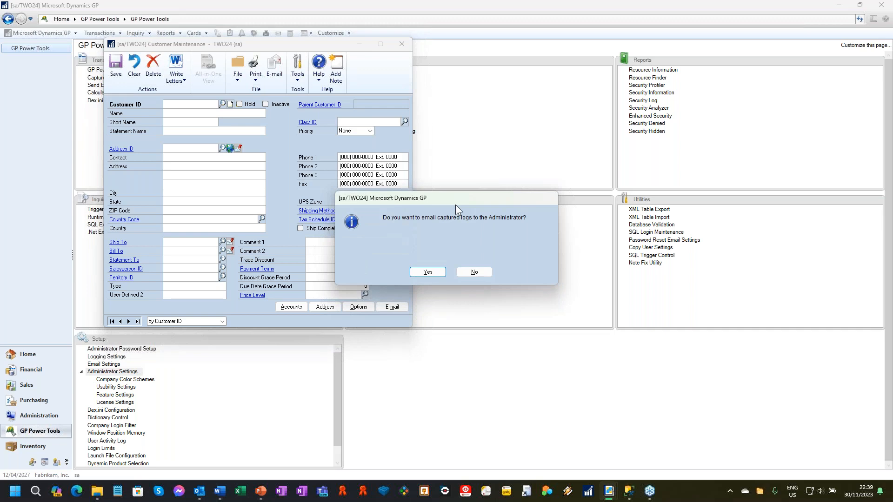
click(439, 274)
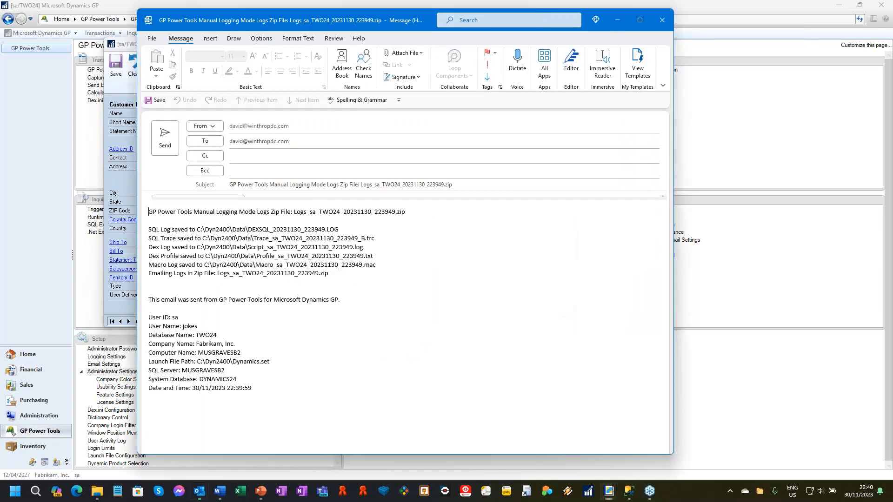
Move the logs email aside and highlight its Macro Log, Dex Log, Dex Profile, SQL Log and SQL Trace lines in turn
drag(410, 17, 608, 16)
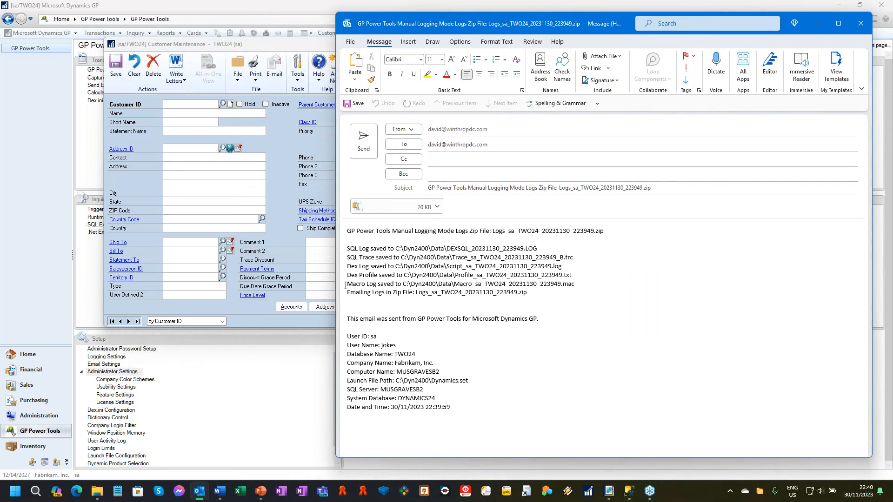
drag(346, 285, 596, 285)
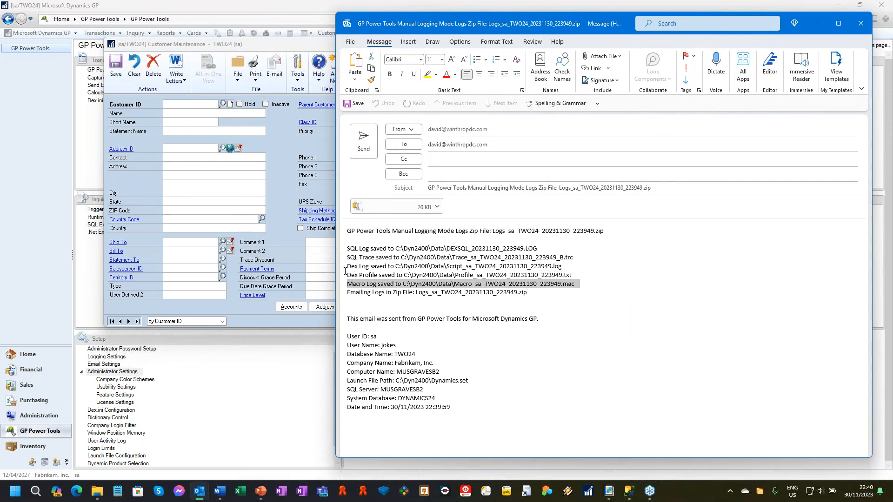
drag(346, 268, 570, 266)
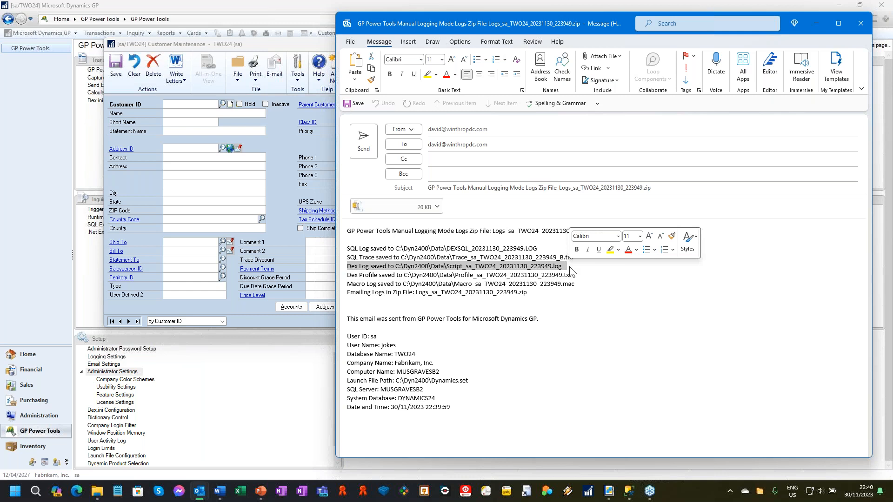
drag(349, 275, 576, 275)
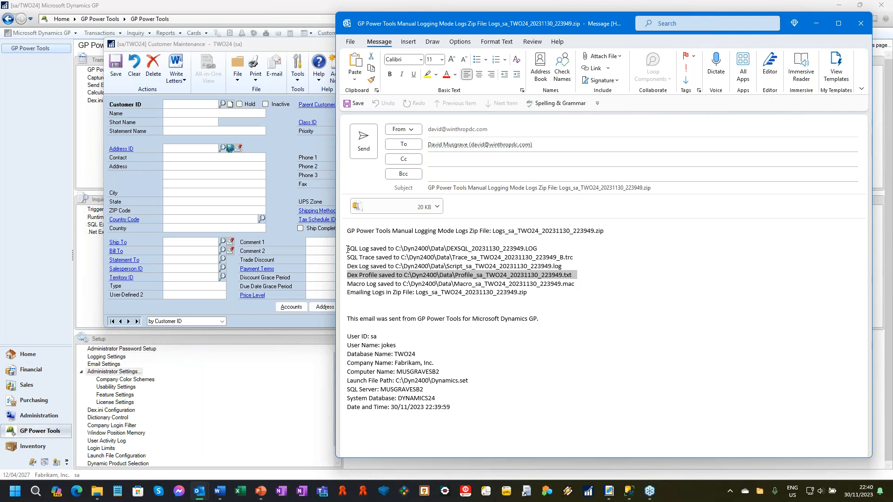
drag(347, 248, 546, 251)
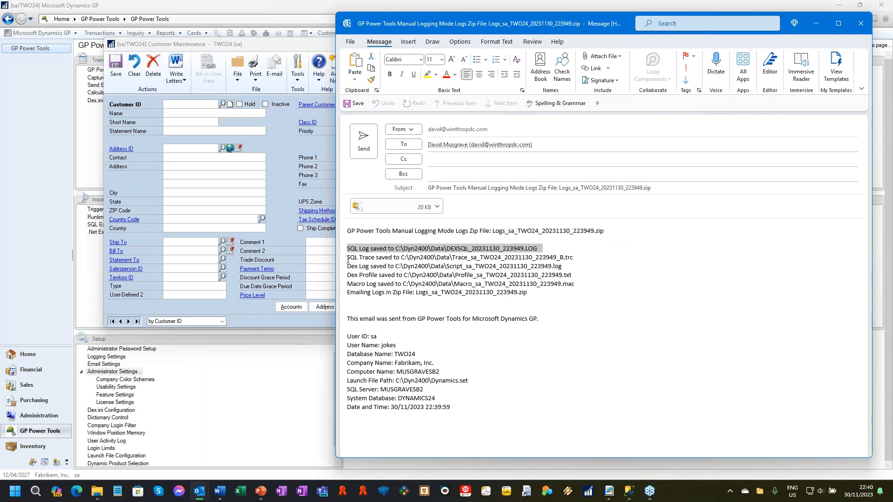
drag(349, 257, 587, 257)
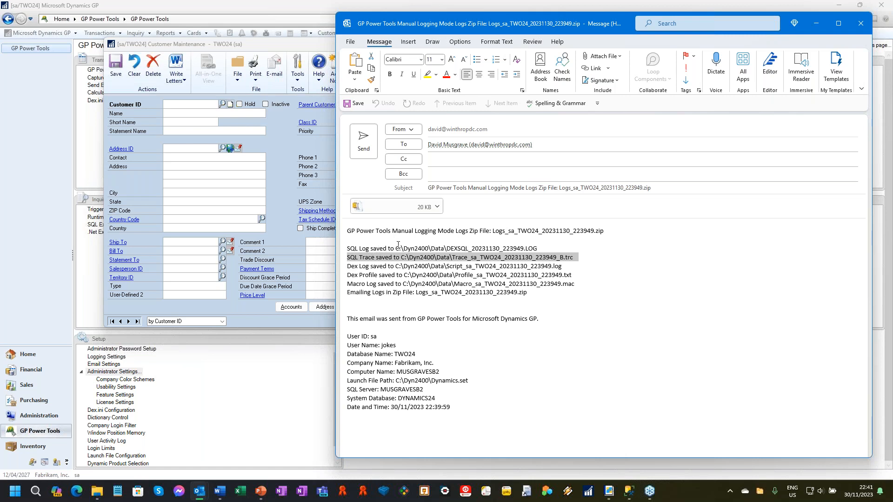
Close the logs email without saving it, shrink the main window from full screen, and bring Customer Maintenance to the front
click(858, 29)
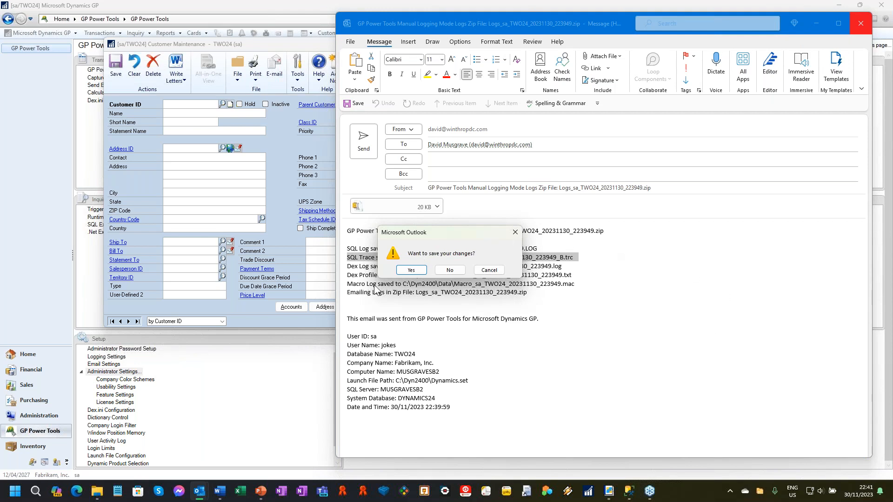
click(450, 271)
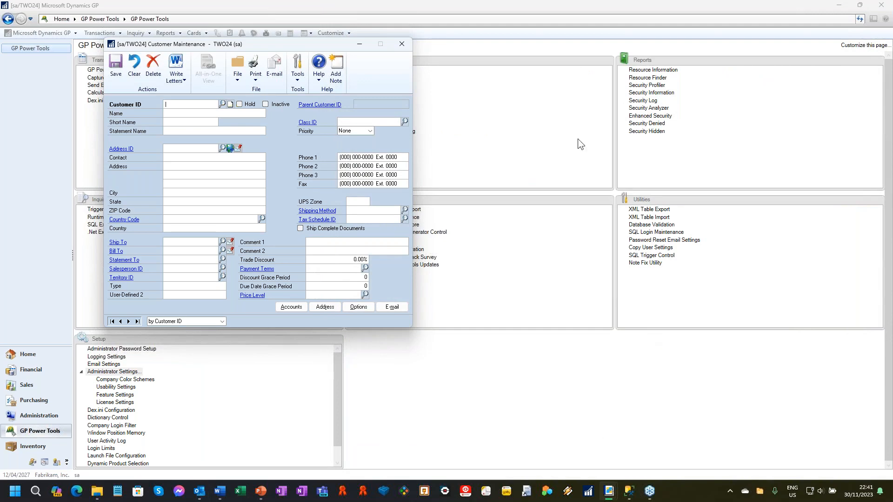
click(631, 5)
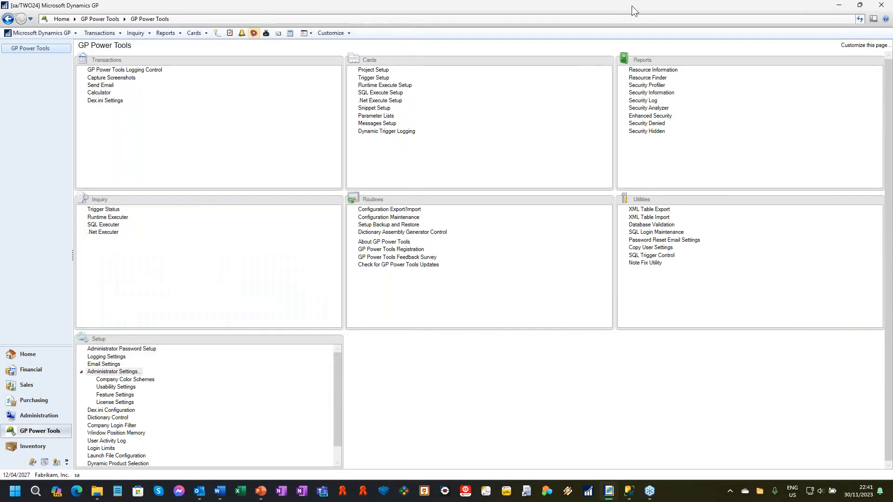
drag(632, 5, 261, 85)
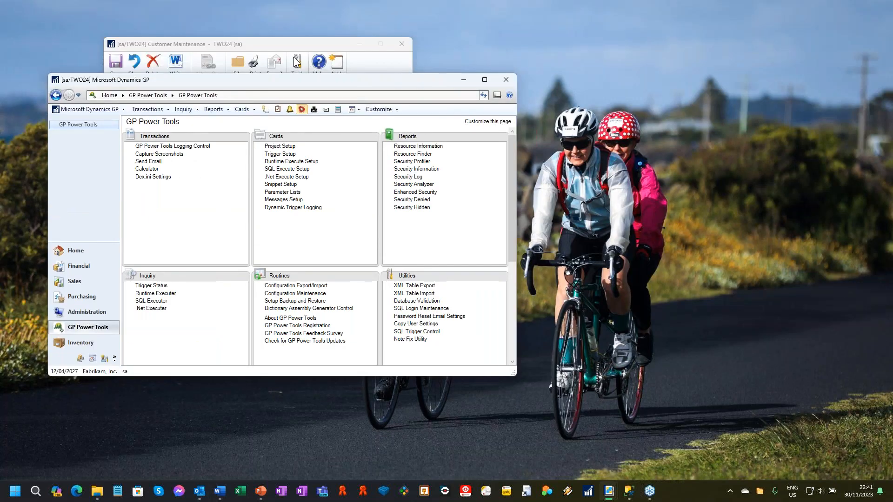
click(321, 45)
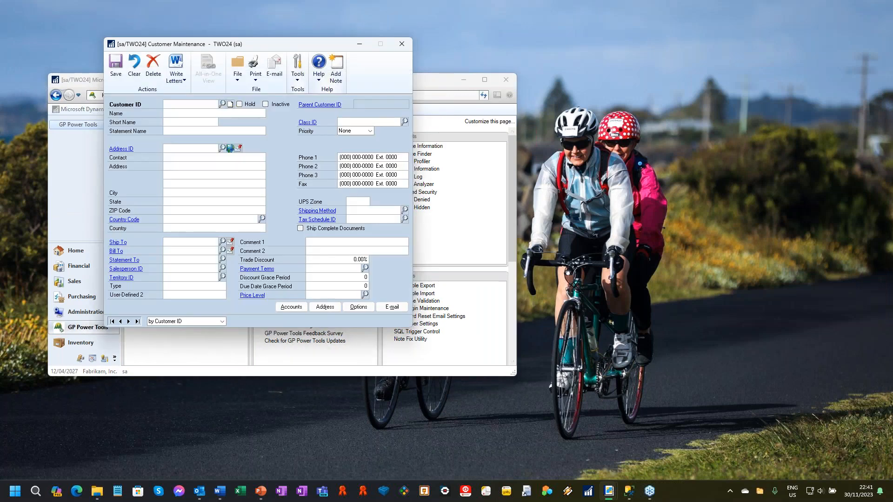
Start a second Dynamics GP session and sign in with the limited user's ID and password
click(610, 492)
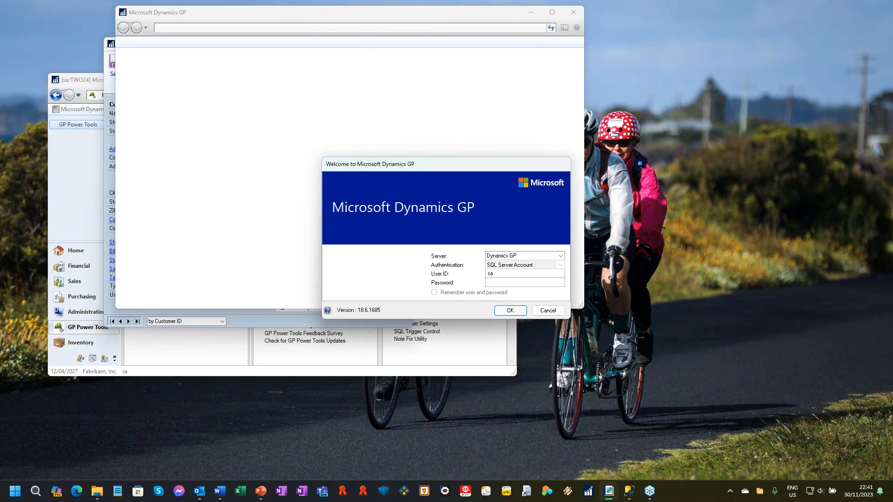
key(shift+Tab)
text(D)
text(AVID)
text(24)
text(••••••)
key(Return)
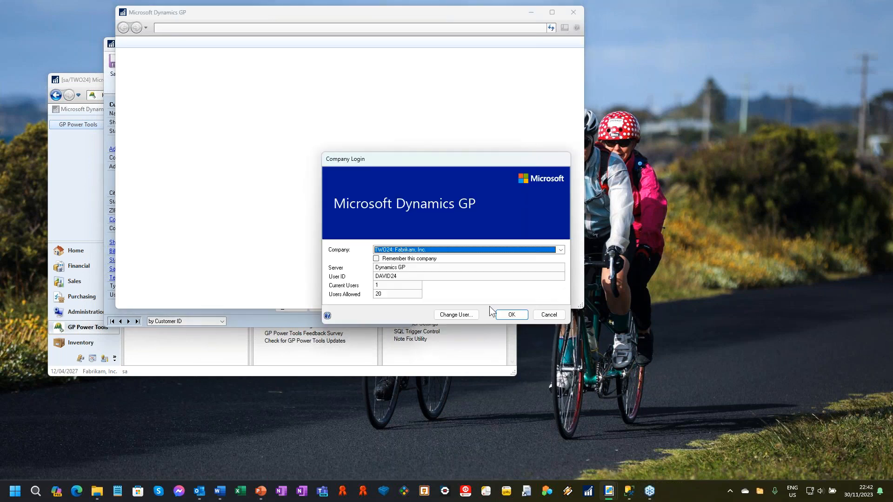
Log in to the TST24 test company, declining the password change and acknowledging the testing-only notice
click(560, 249)
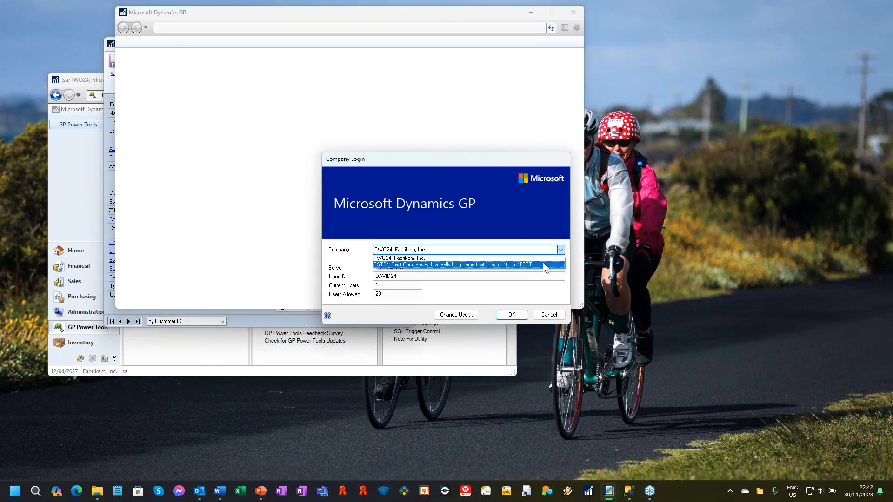
click(543, 262)
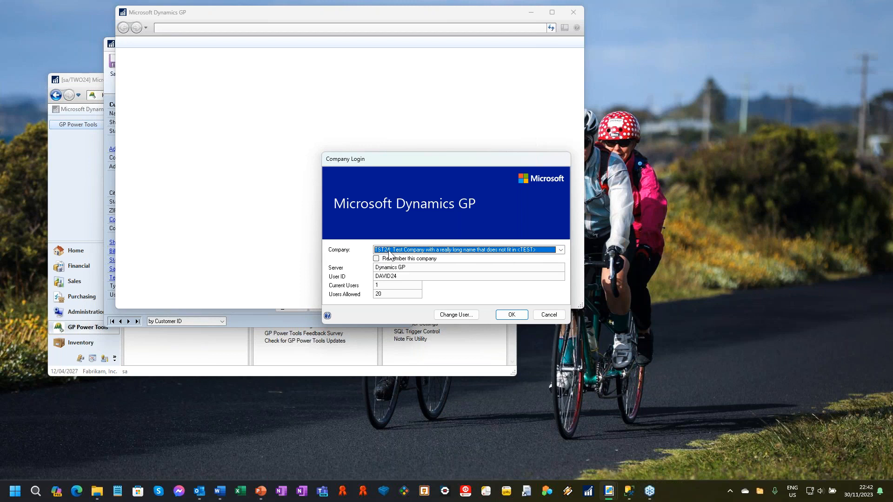
click(561, 250)
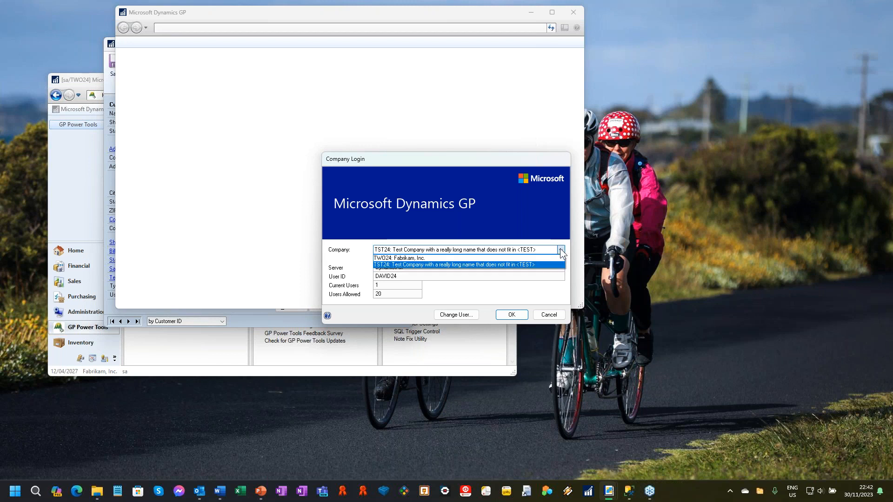
click(529, 264)
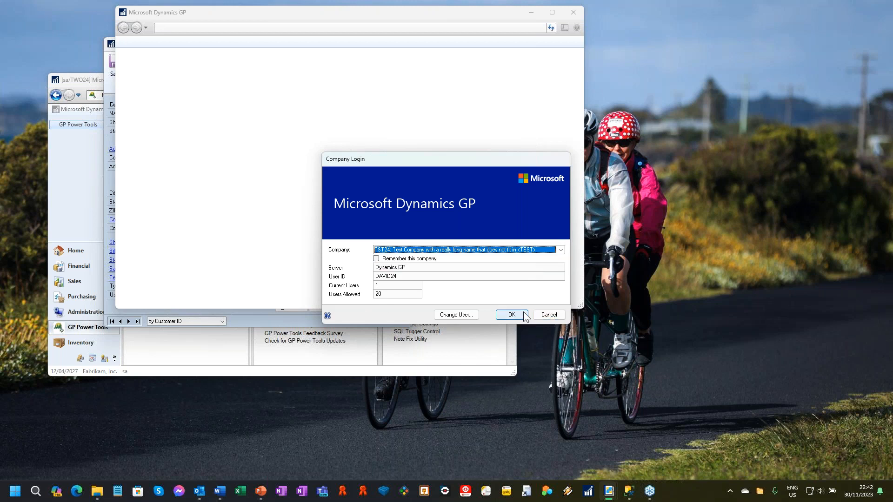
click(509, 315)
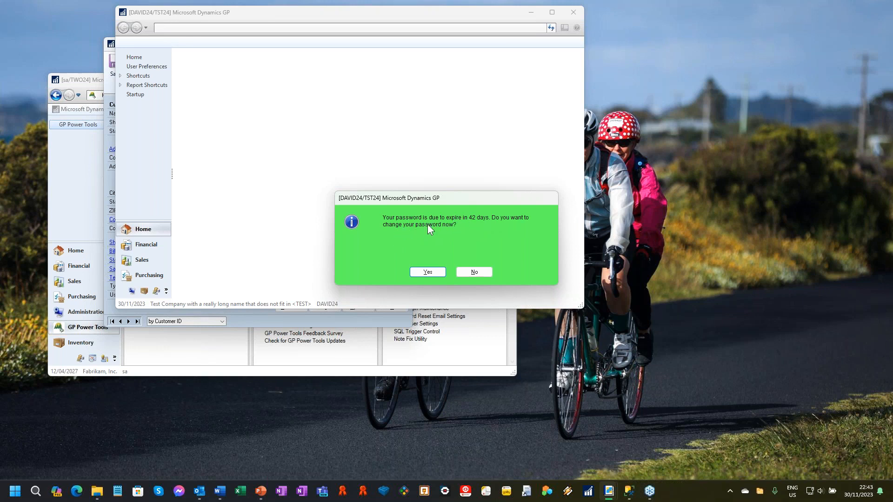
click(482, 274)
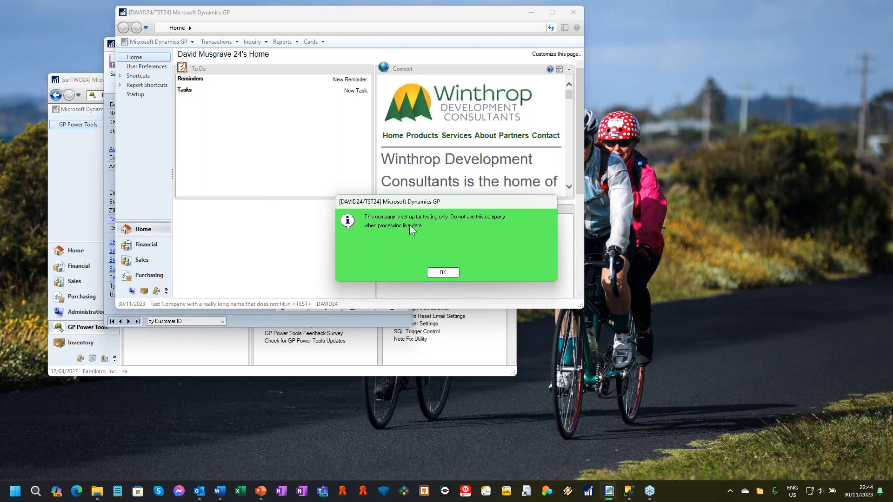
click(443, 274)
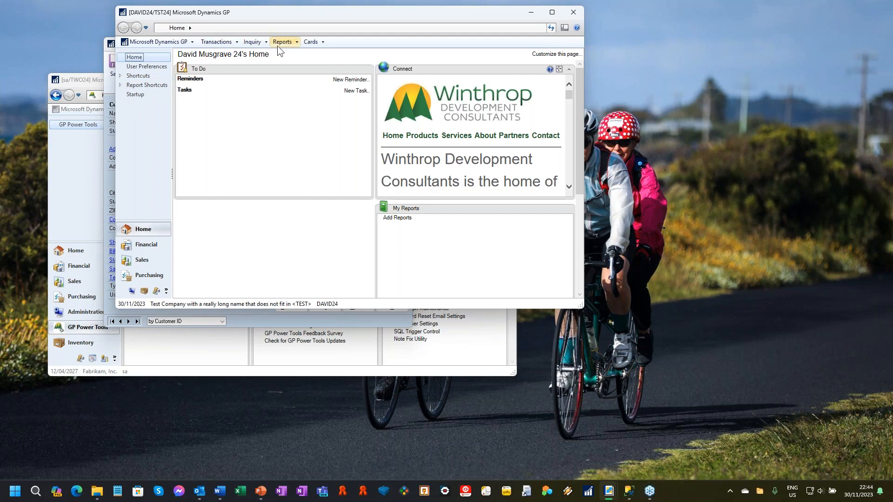
Open Sales Transaction Entry in the TST24 session and preview the open windows of both sessions
click(218, 42)
mouse_move(239, 65)
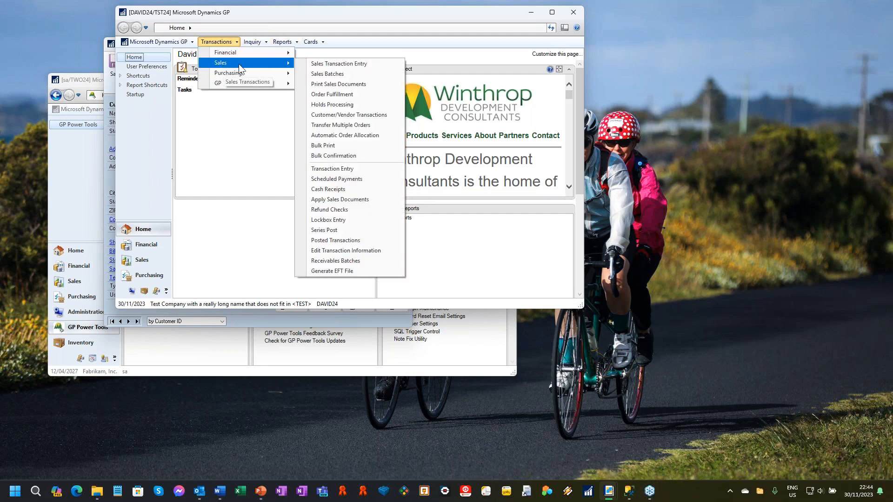
click(335, 69)
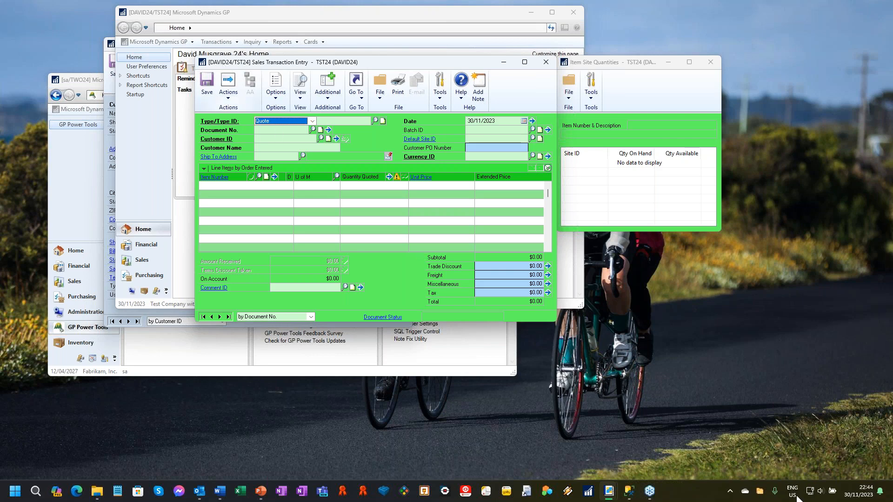
mouse_move(609, 491)
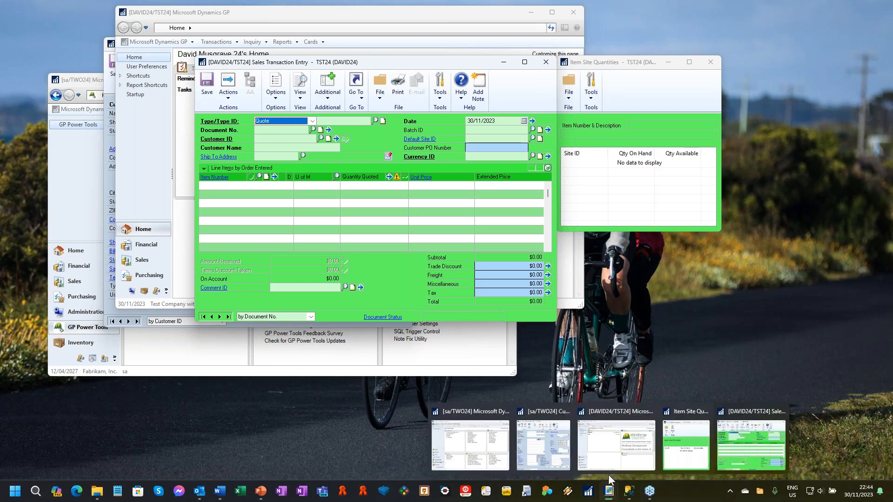
mouse_move(618, 427)
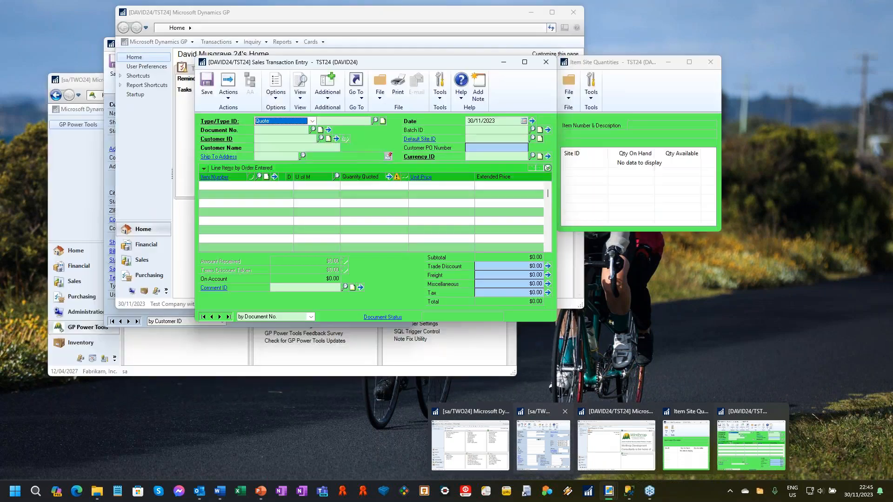
Try to open Create Return from Sales Transaction Entry and dismiss the security message
click(329, 97)
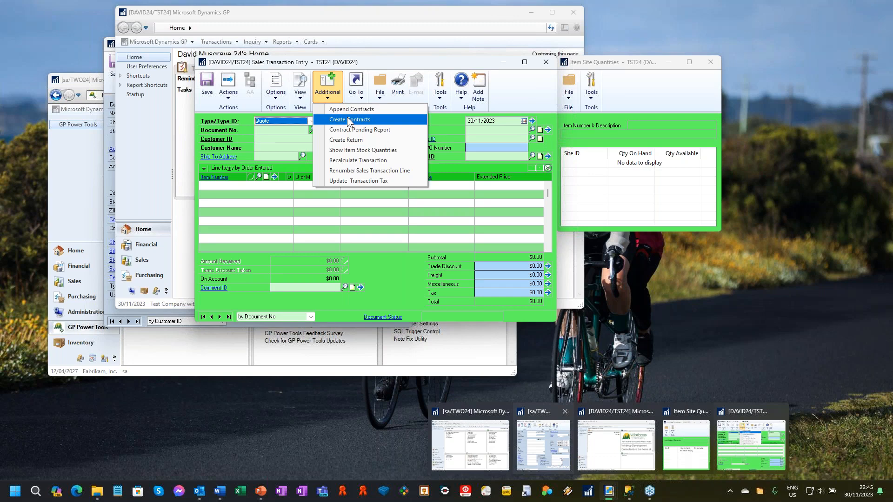
click(355, 150)
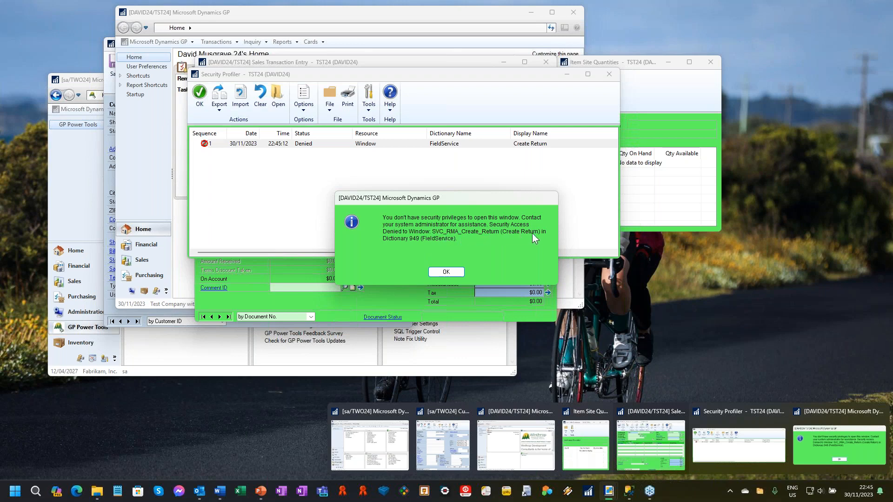
click(457, 276)
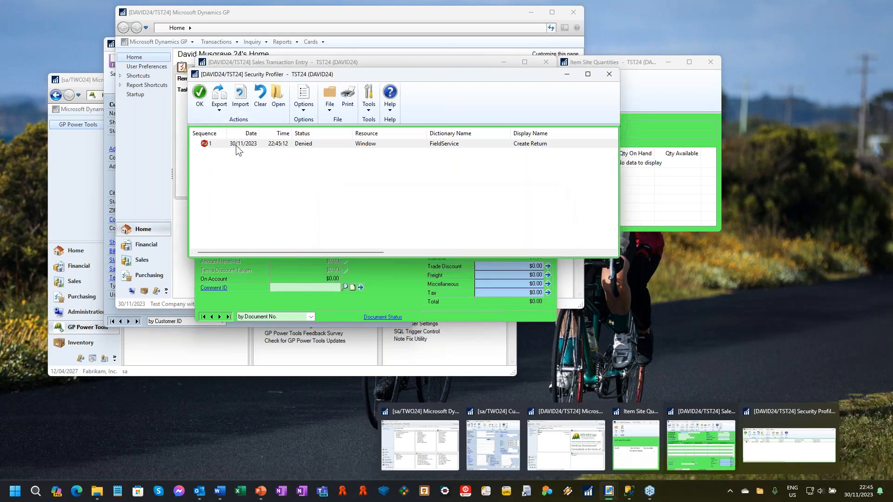
Export the denied Create Return entry from Security Profiler to email and acknowledge the export
click(278, 145)
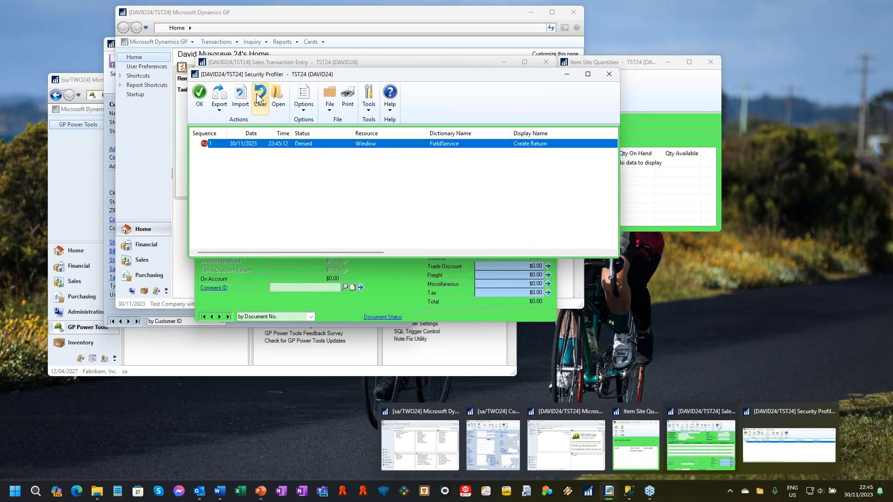
click(222, 109)
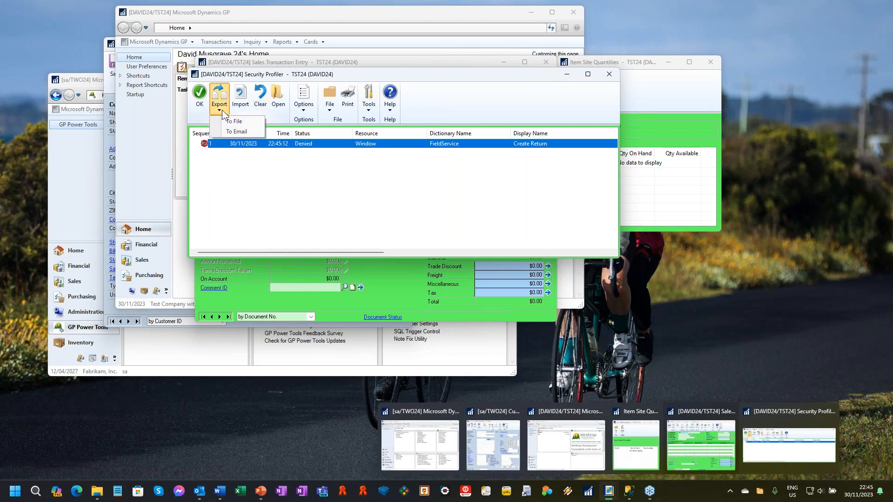
click(236, 132)
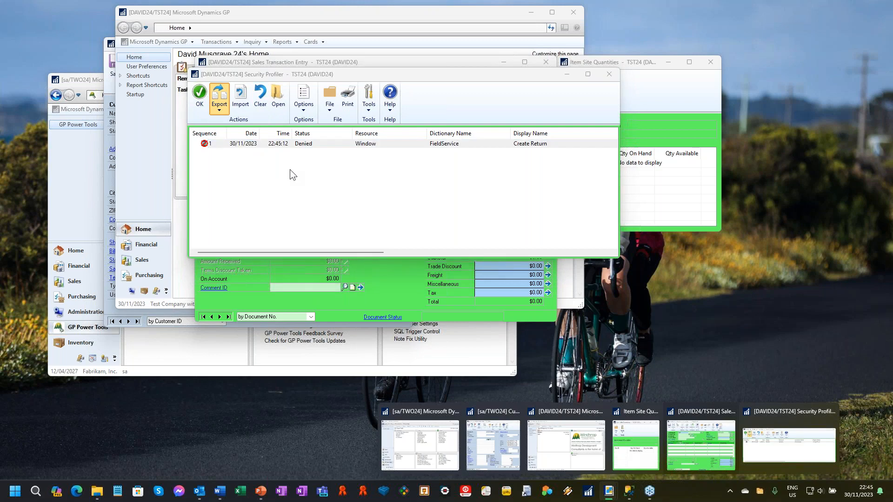
click(428, 254)
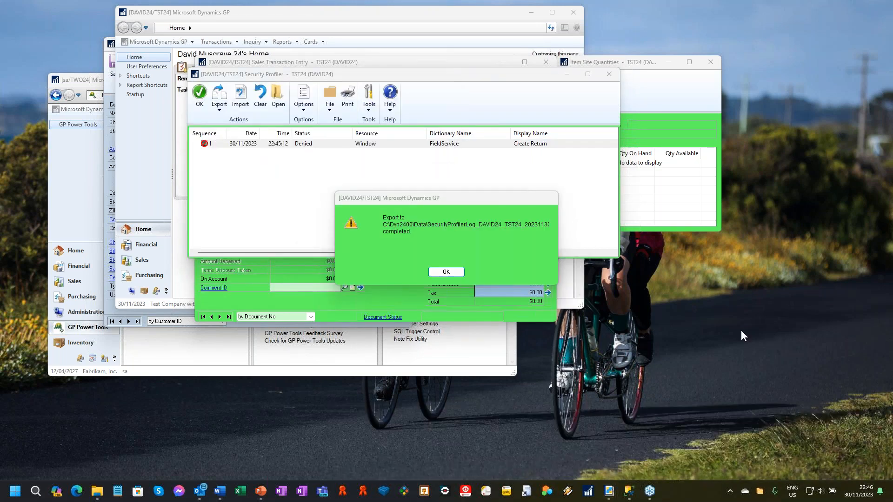
click(446, 272)
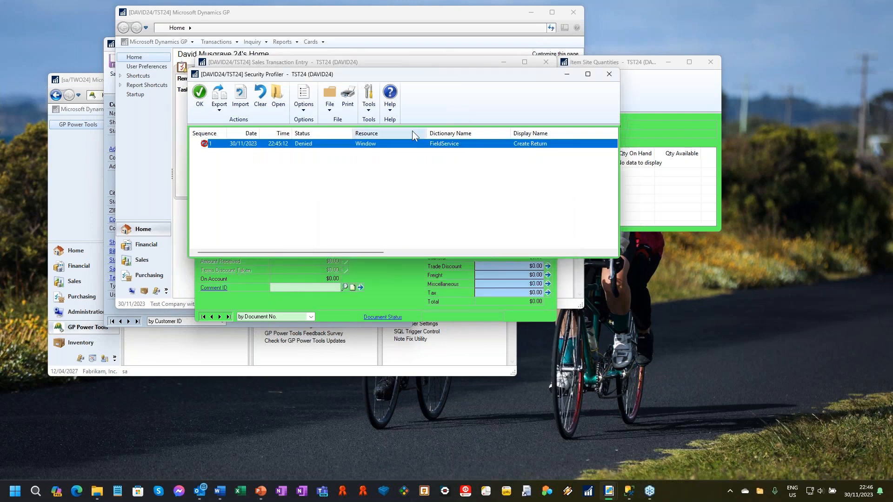
Switch to the sa/TWO24 session and import the 20231130_224557 Security Profiler log into its Security Profiler
mouse_move(606, 494)
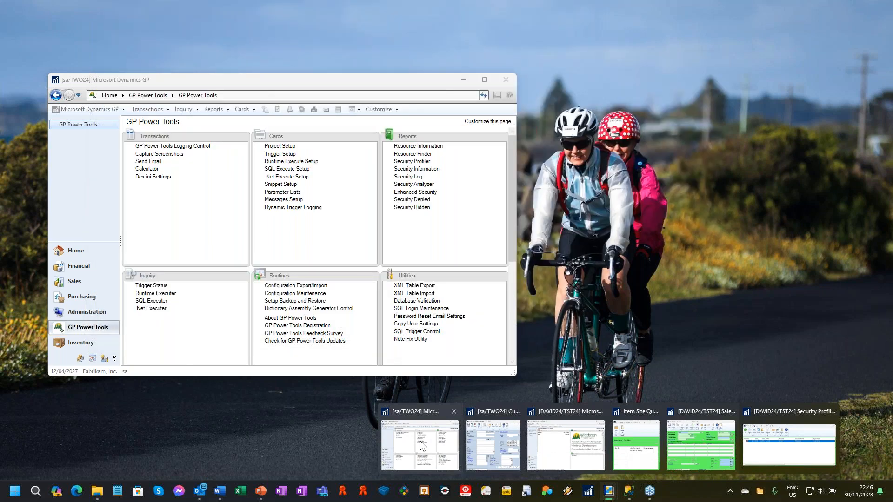
click(421, 445)
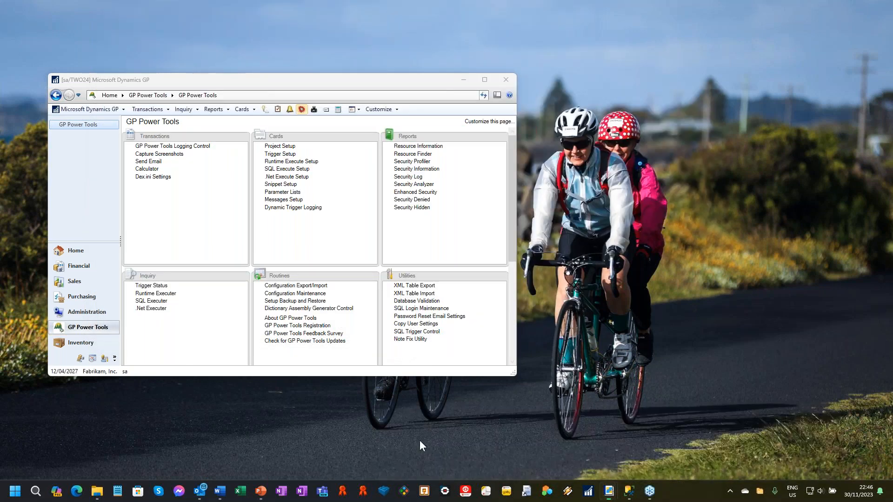
click(412, 161)
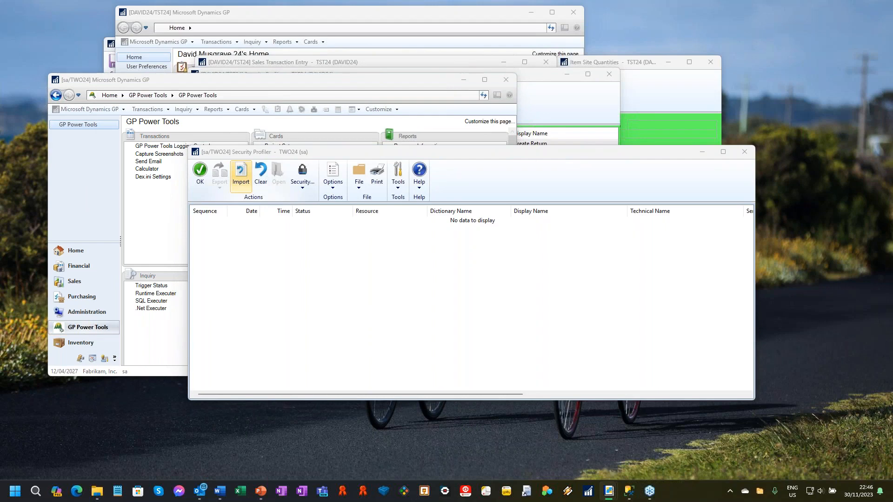
click(240, 176)
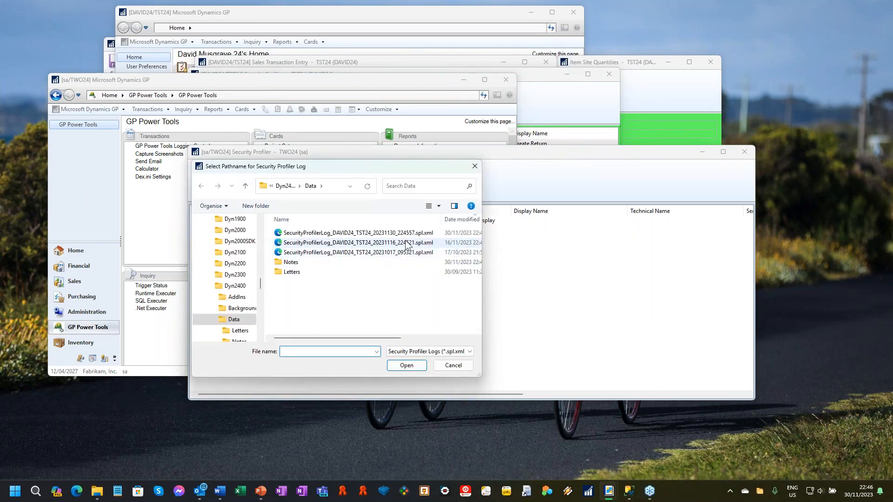
double_click(406, 242)
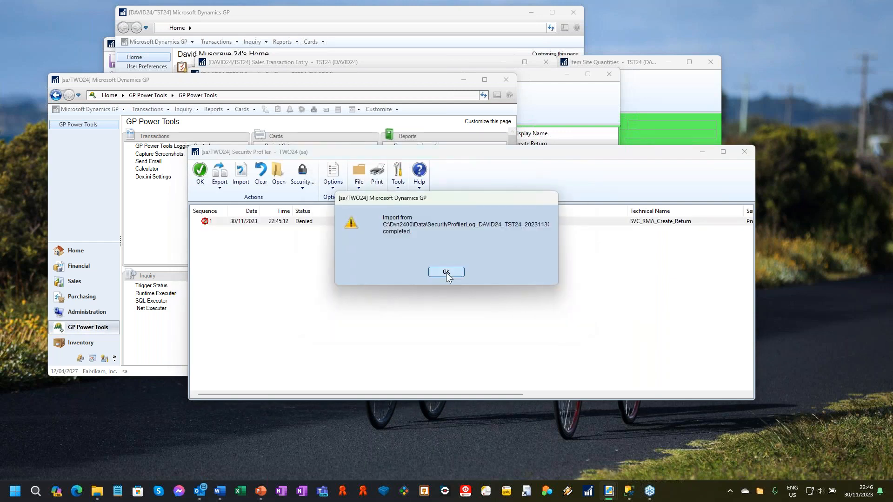
click(450, 272)
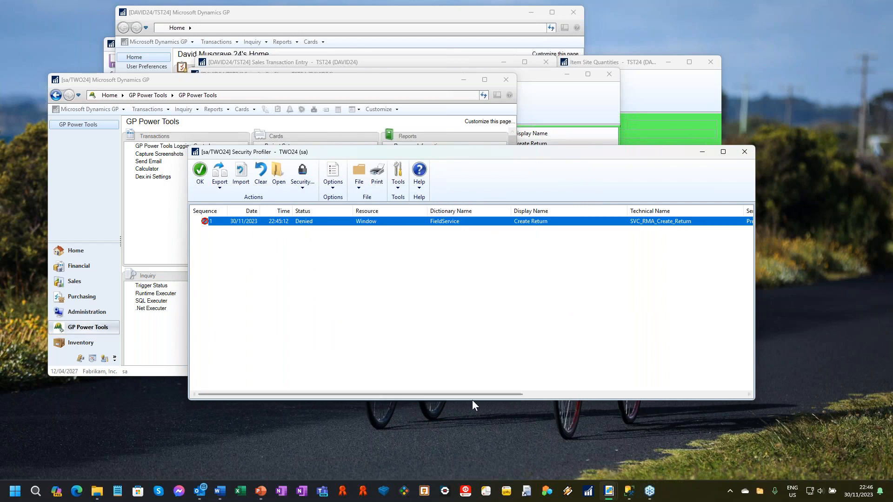
Review the imported denied Create Return entry's columns in Security Profiler and open its Security Information
drag(478, 395, 666, 392)
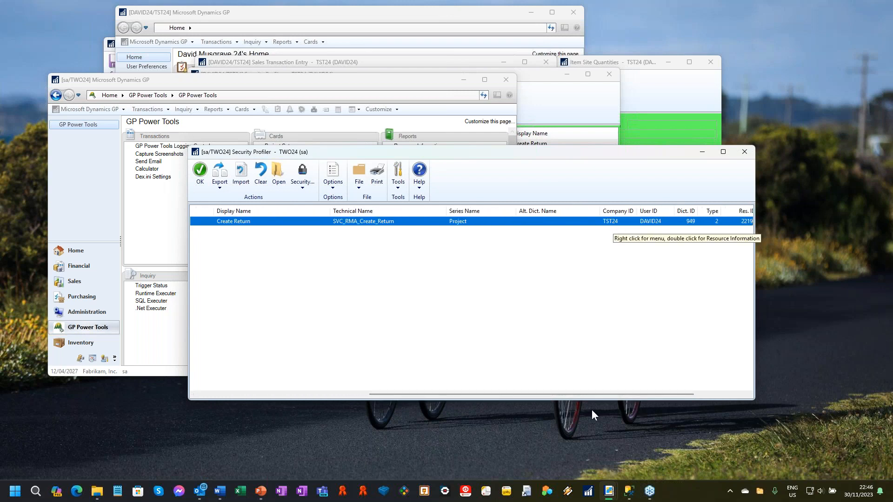
drag(601, 393, 374, 401)
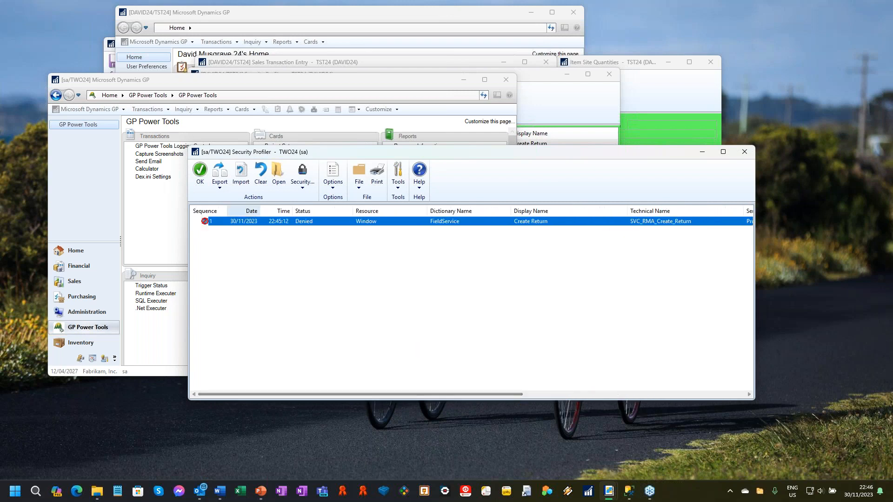
click(304, 187)
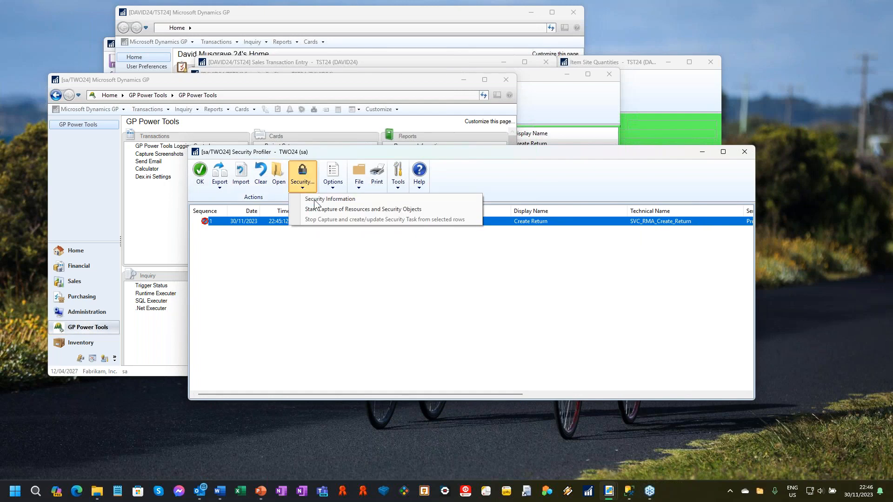
click(317, 200)
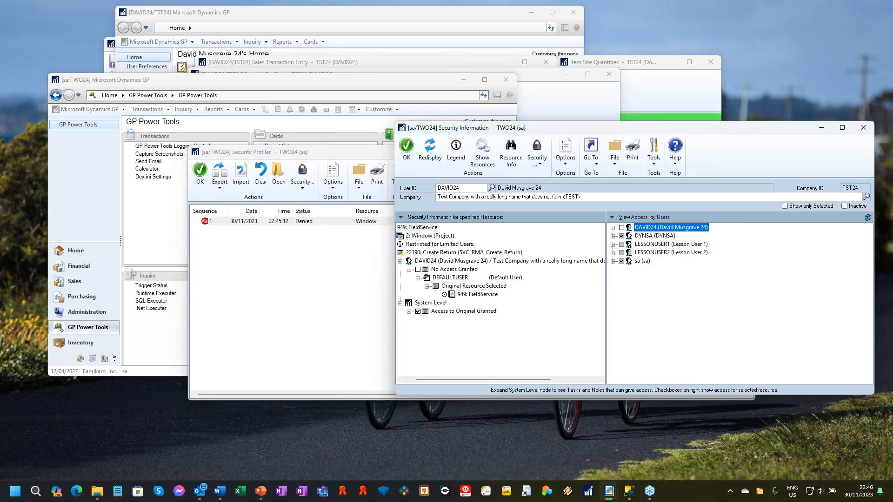
drag(577, 126, 470, 102)
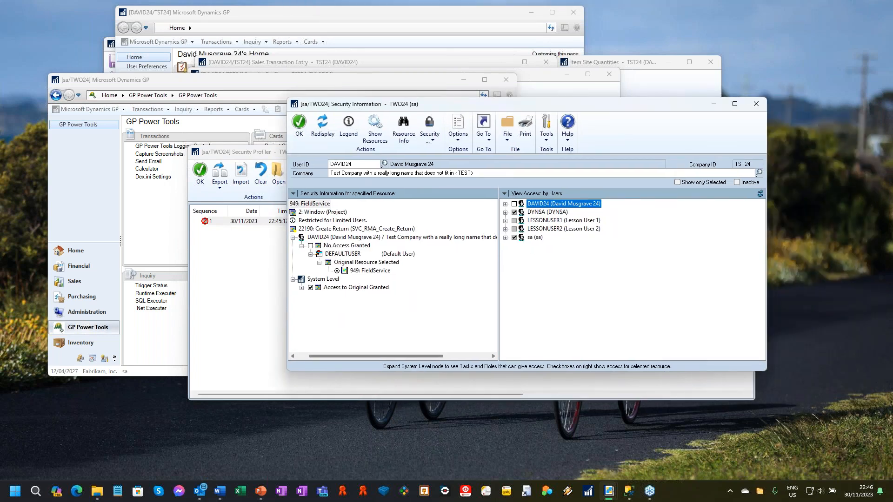
drag(323, 357, 308, 356)
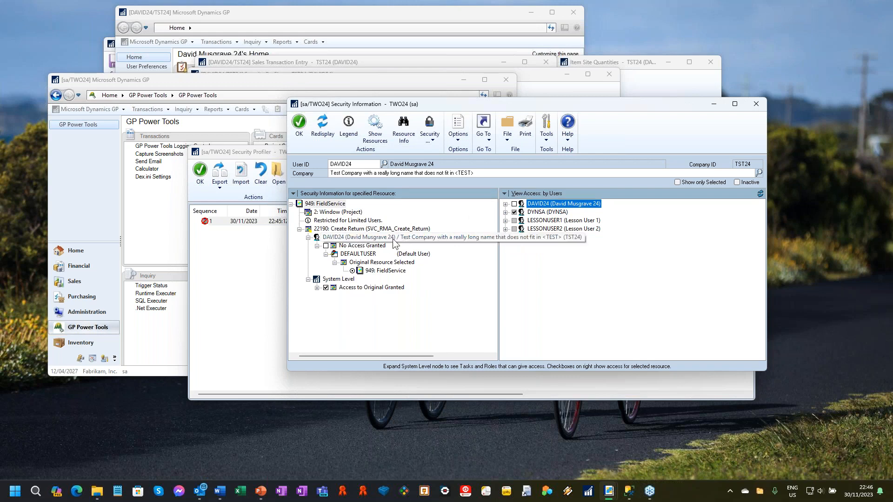
Examine the TST24 user's access by company and the system-level tasks and roles behind TRX_FSS_RT01* that grant Create Return
click(505, 203)
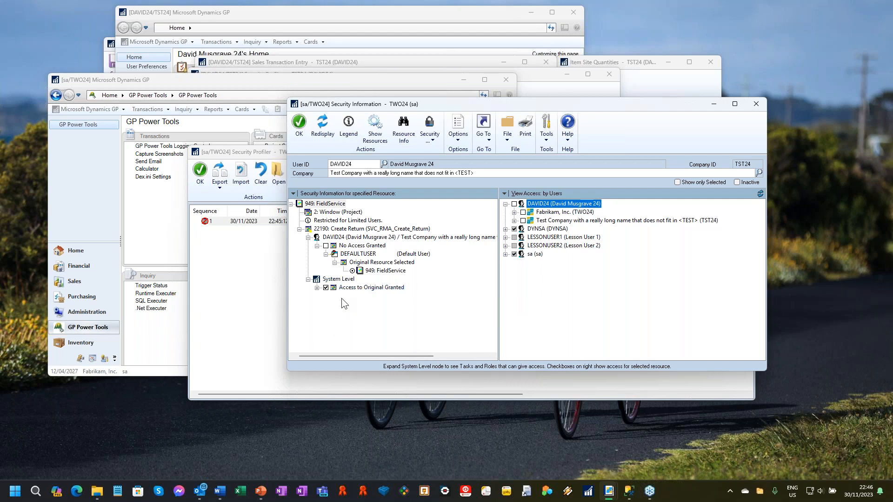
click(317, 287)
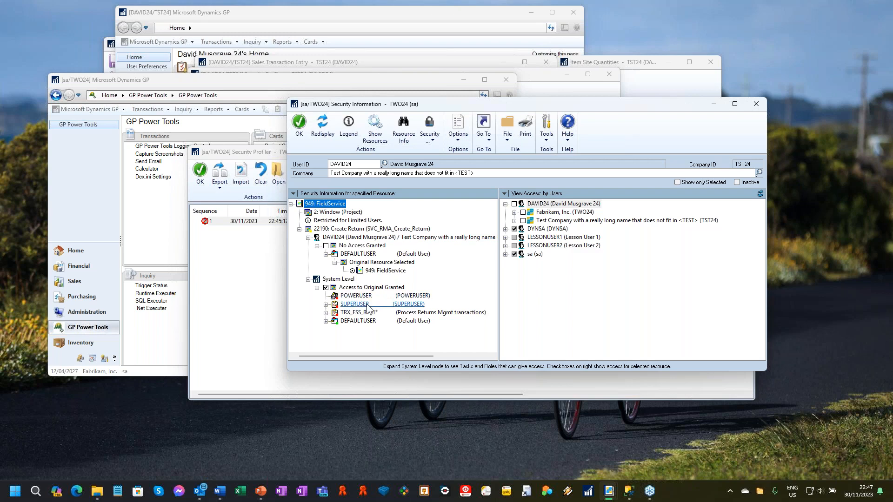
click(326, 312)
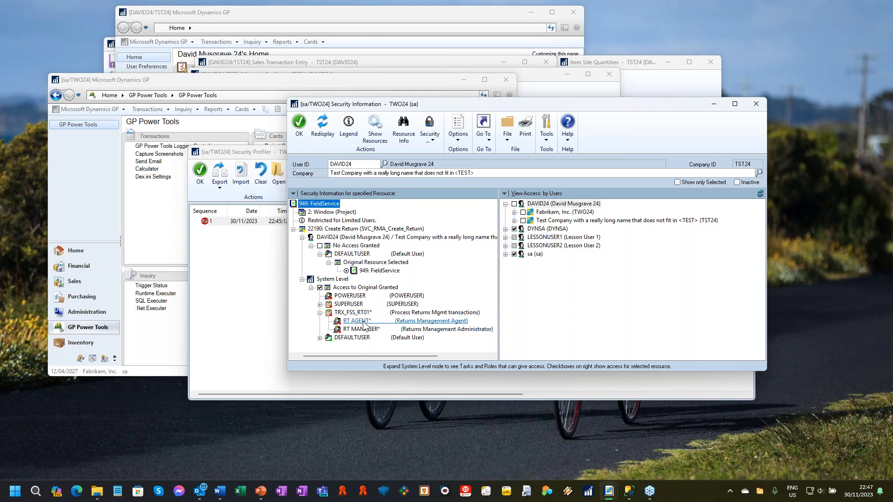
Assign the RT AGENT* role to the TST24 user in User Security Setup, save it and acknowledge the message
click(344, 246)
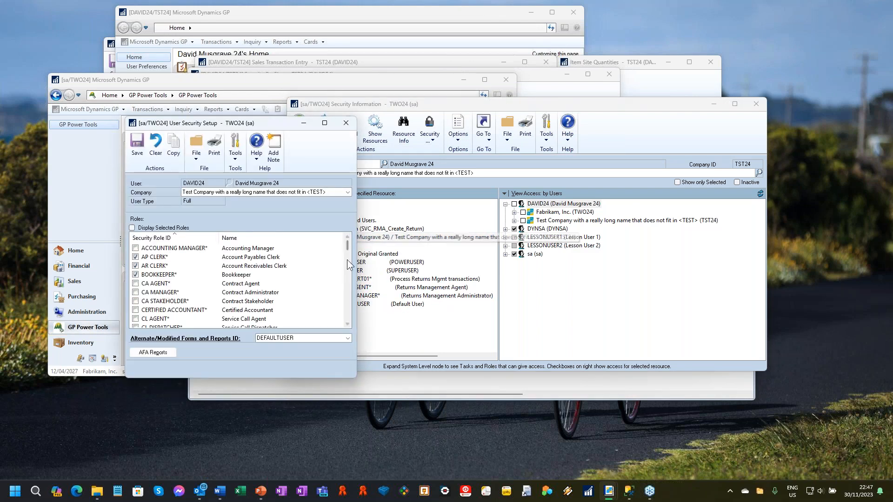
drag(347, 259, 348, 309)
click(134, 284)
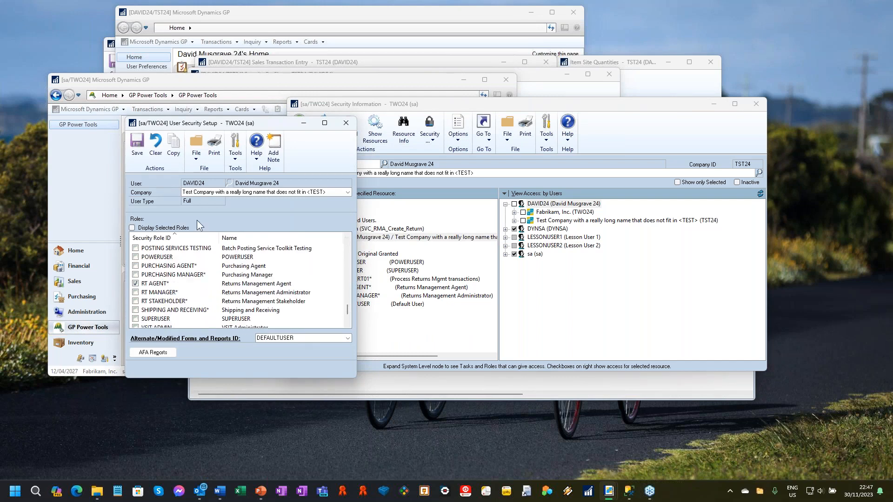
click(137, 148)
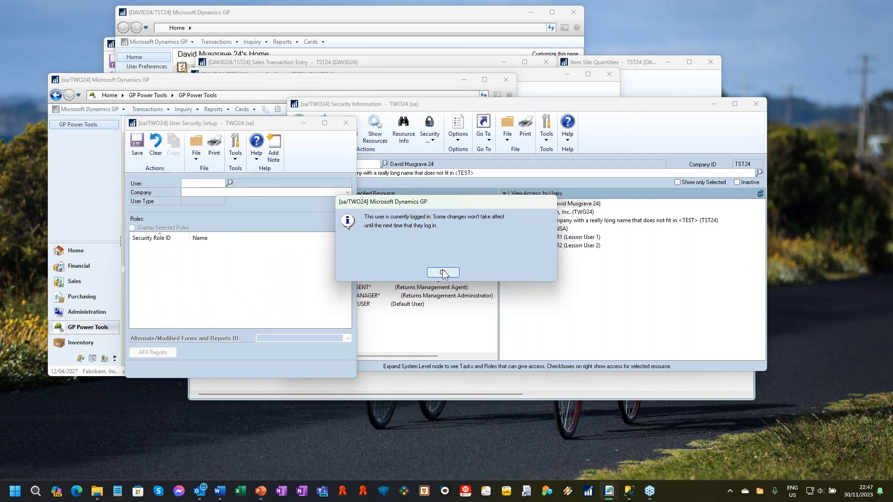
click(443, 273)
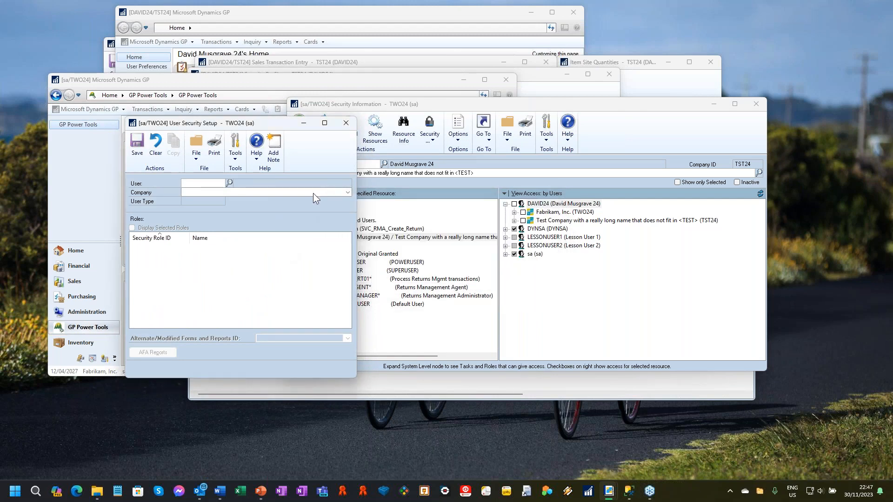
Bring the TST24 session's Sales Transaction Entry forward and recheck the Create Return access in the sa/TWO24 Security Information
click(363, 16)
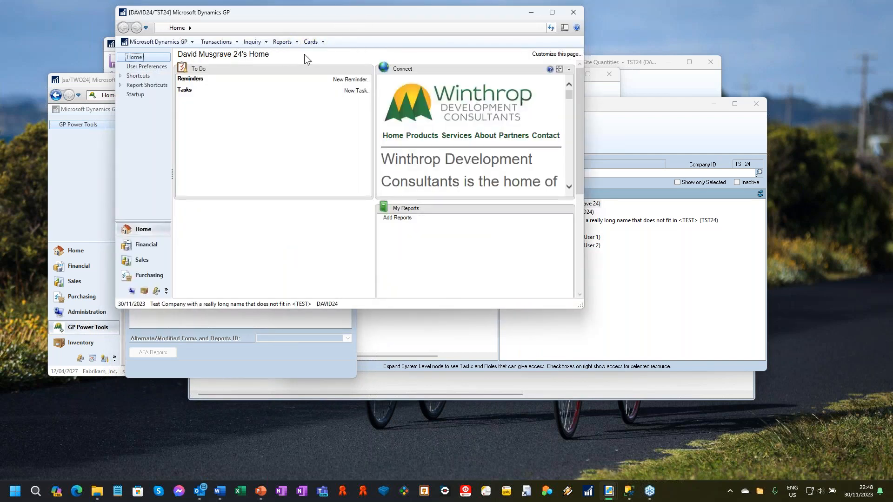
mouse_move(609, 491)
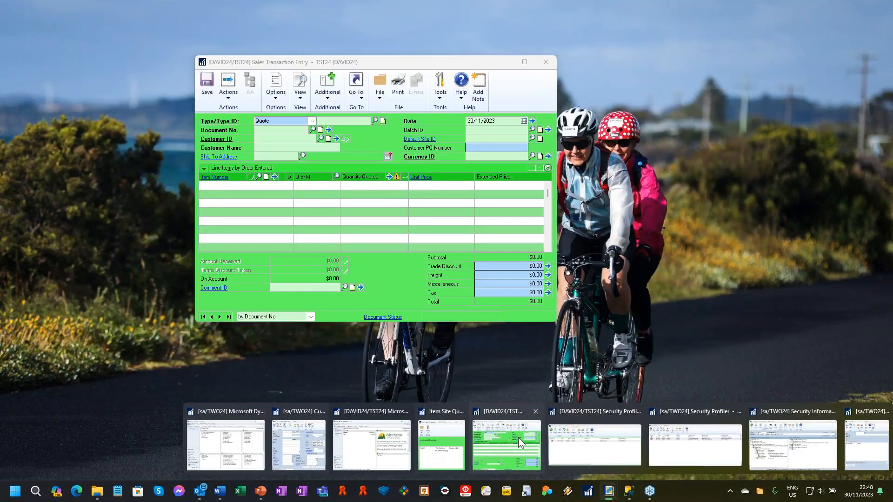
click(518, 437)
mouse_move(609, 493)
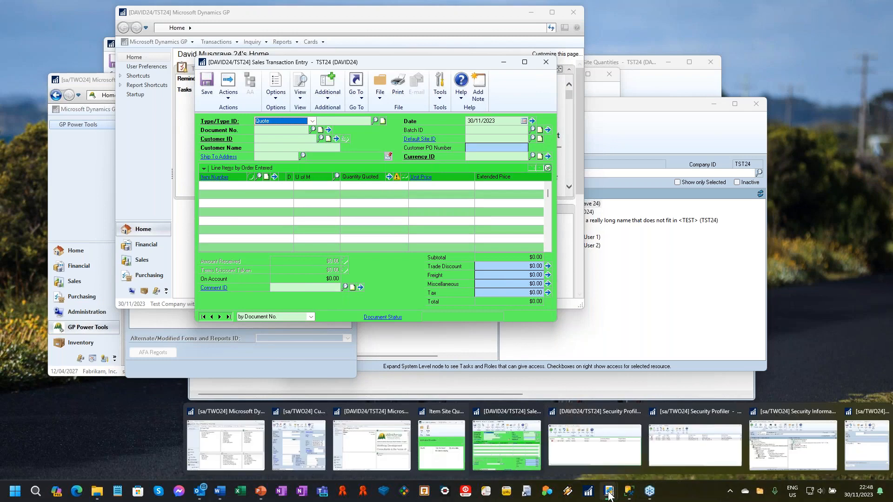
click(767, 449)
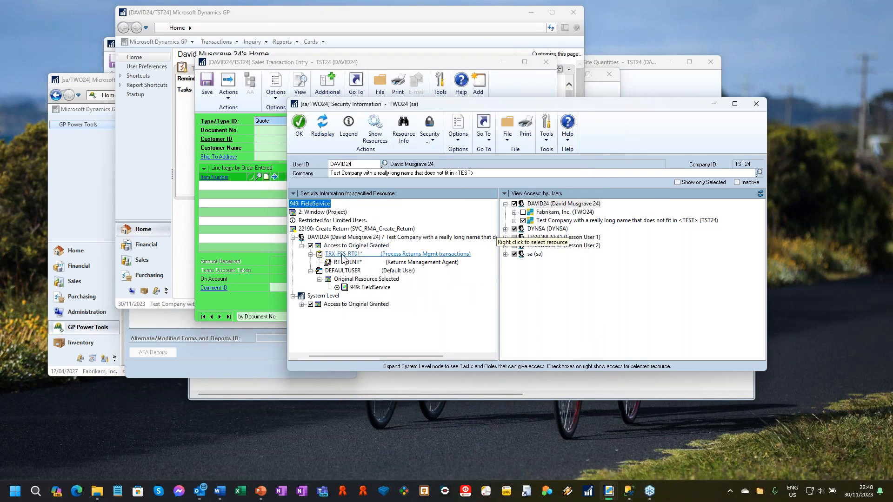
Open Create Return from the TST24 Sales Transaction Entry to test access, and close both windows
click(300, 62)
click(328, 86)
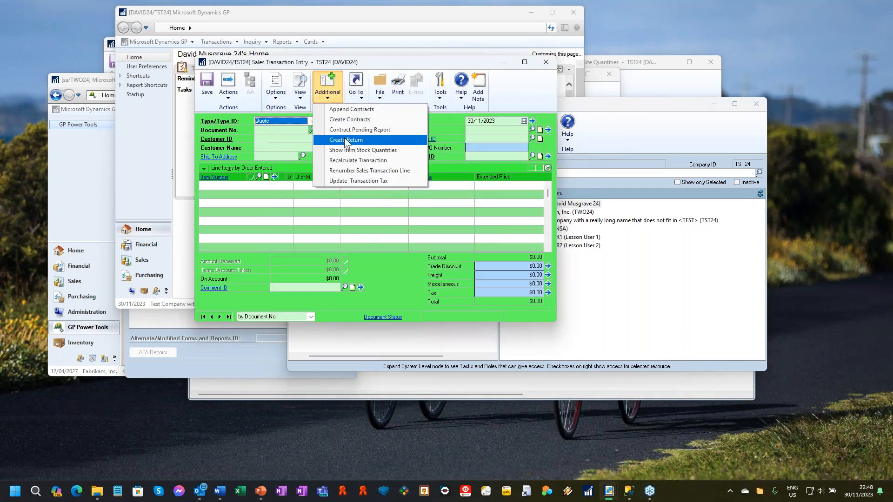
click(371, 183)
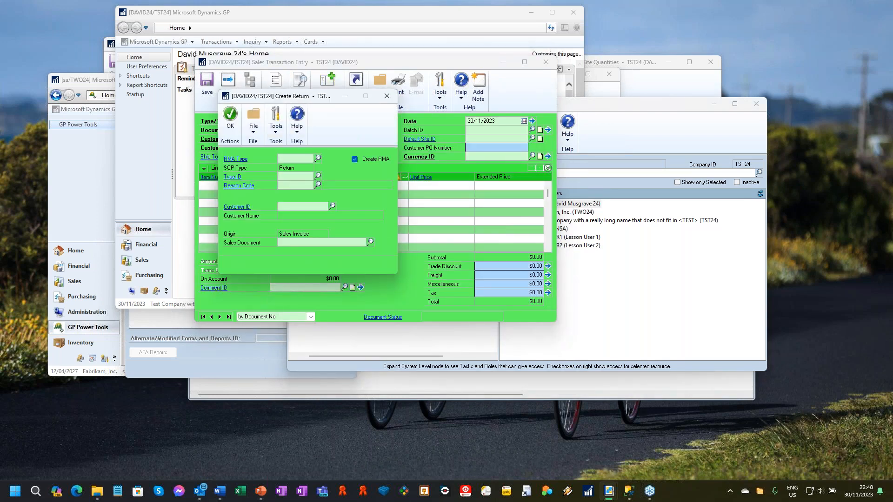
click(387, 96)
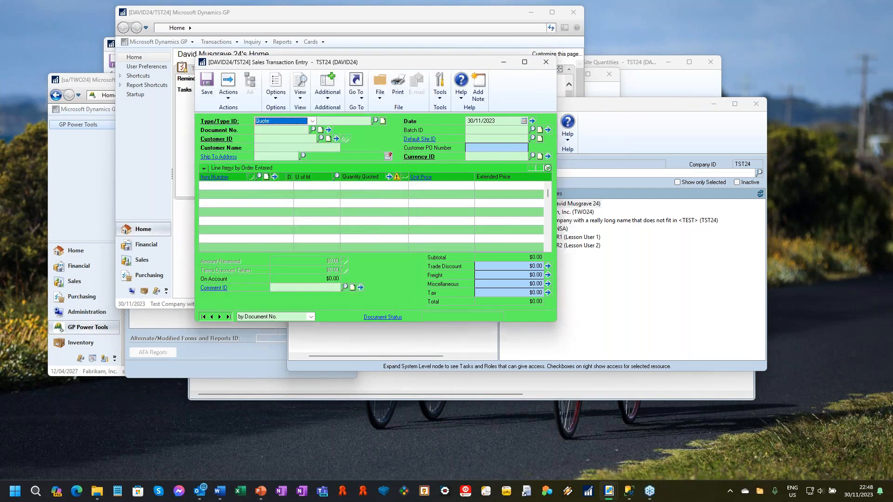
click(546, 62)
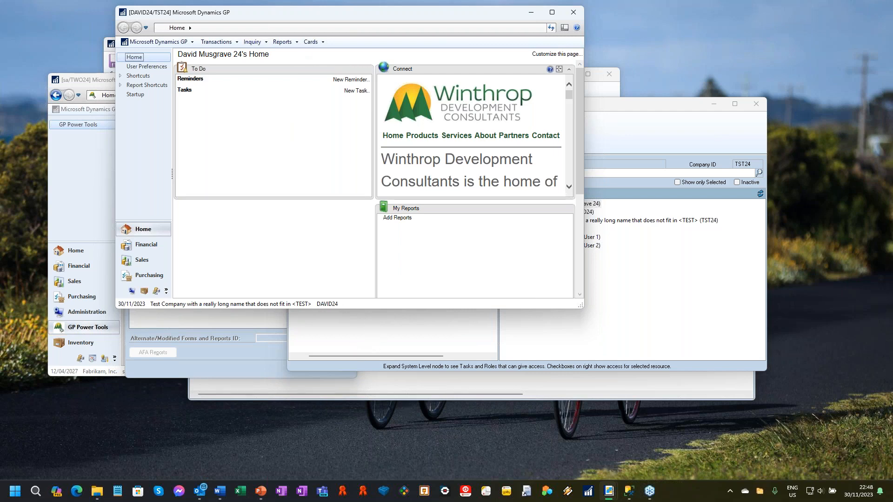
Check the TST24 Security Profiler's entries and its Refresh Application Navigation option, and close the profiler and the TST24 session
mouse_move(607, 493)
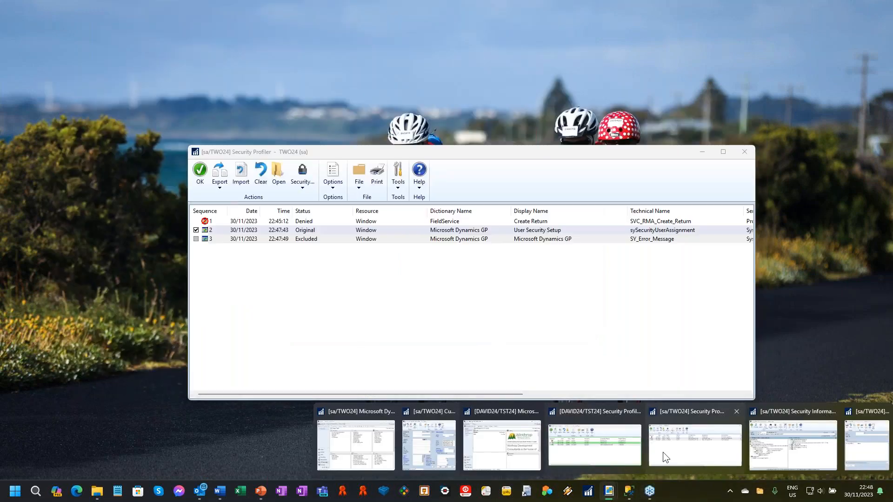
mouse_move(662, 452)
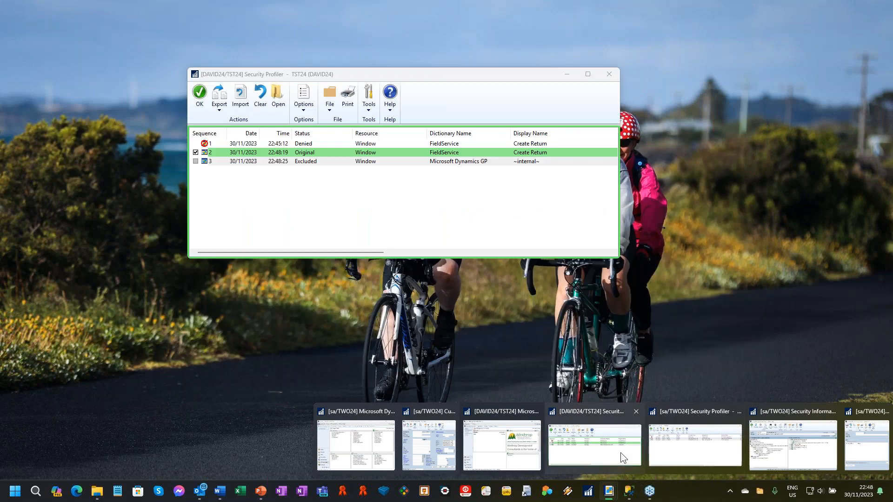
click(620, 452)
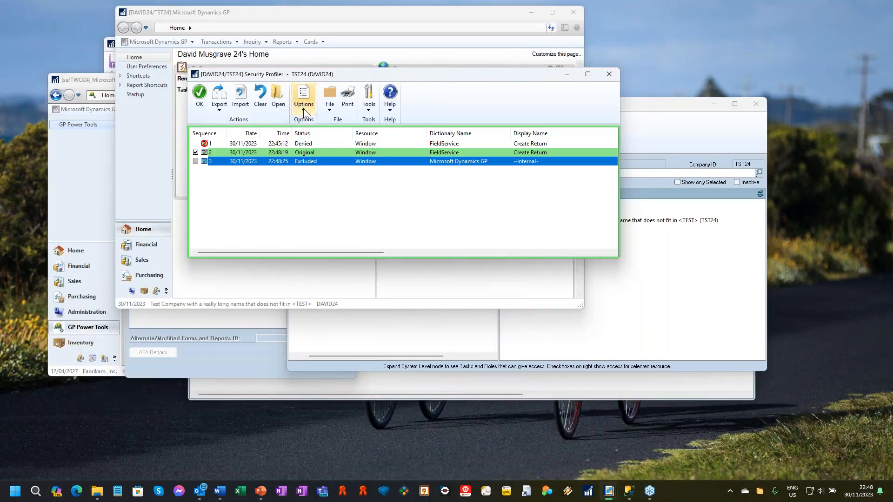
click(304, 109)
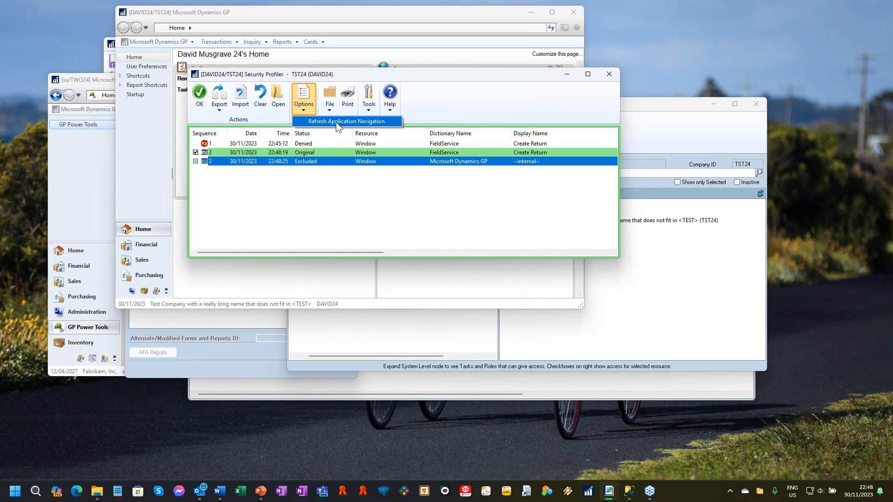
click(608, 76)
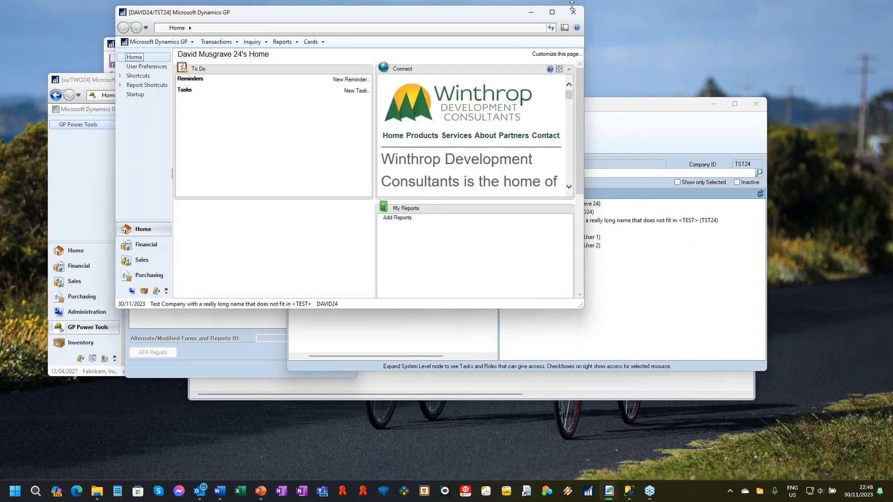
click(576, 14)
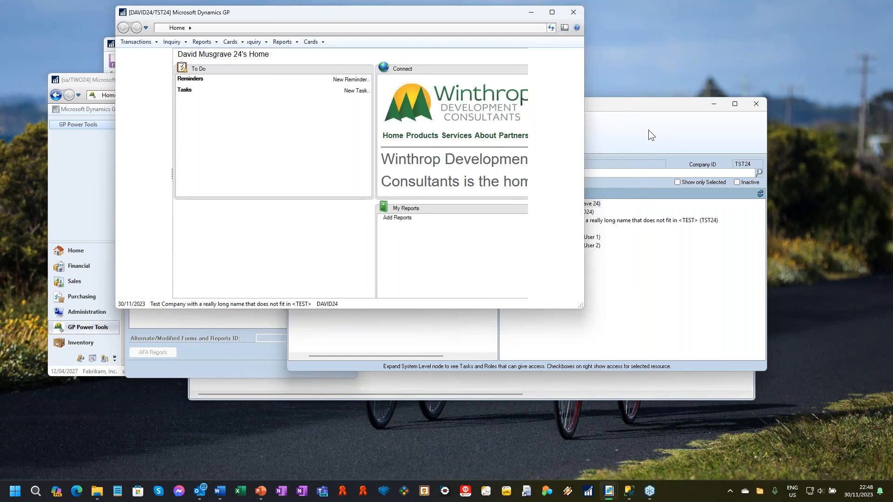
Reopen User Security Setup for the TST24 user from Security Information, display only the selected roles, save and close the window
click(332, 247)
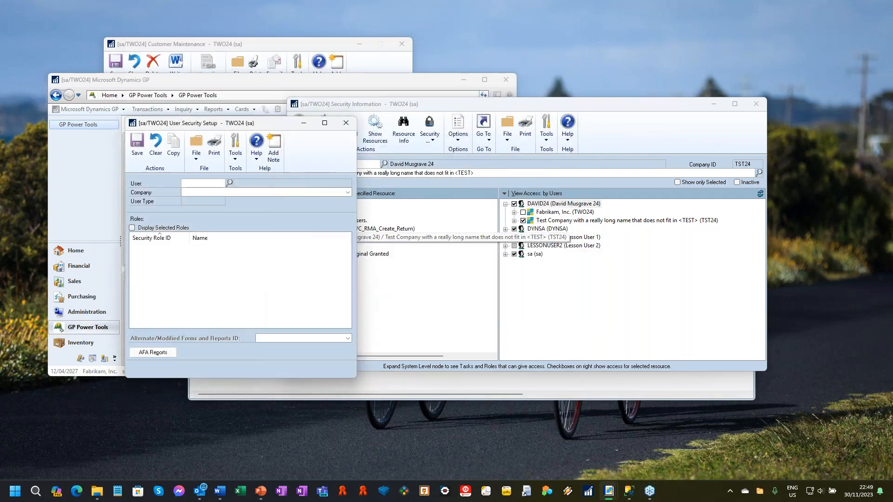
click(132, 228)
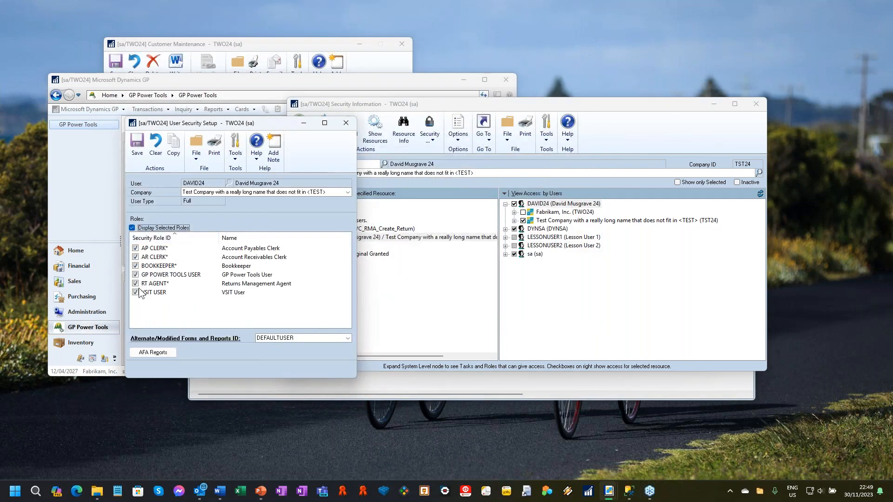
click(137, 140)
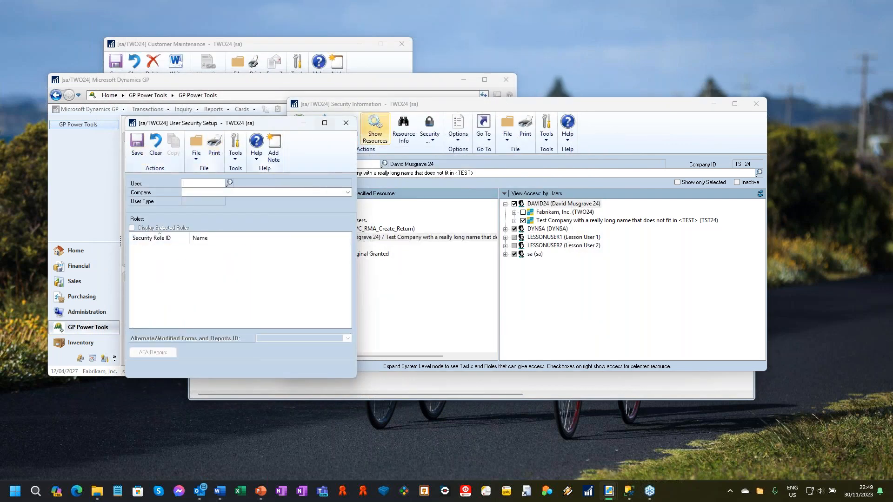
click(346, 123)
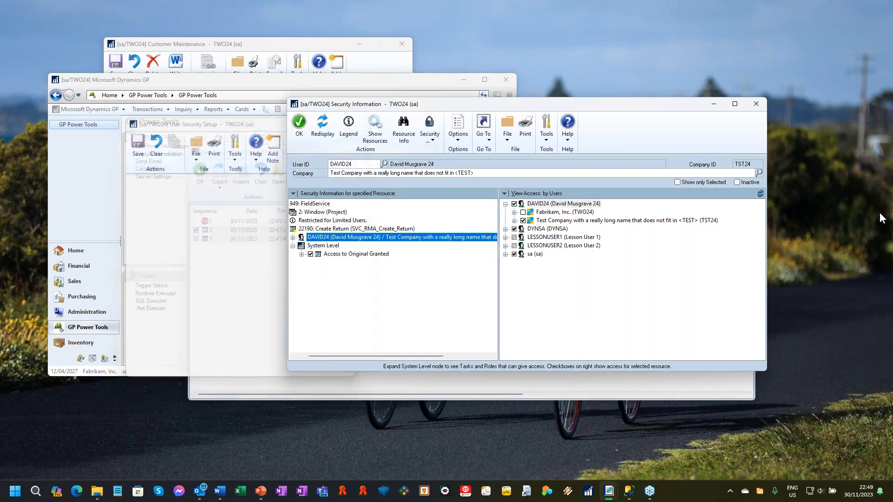
Close the Security Profiler and open Enhanced Security from Security Information
key(alt+Tab)
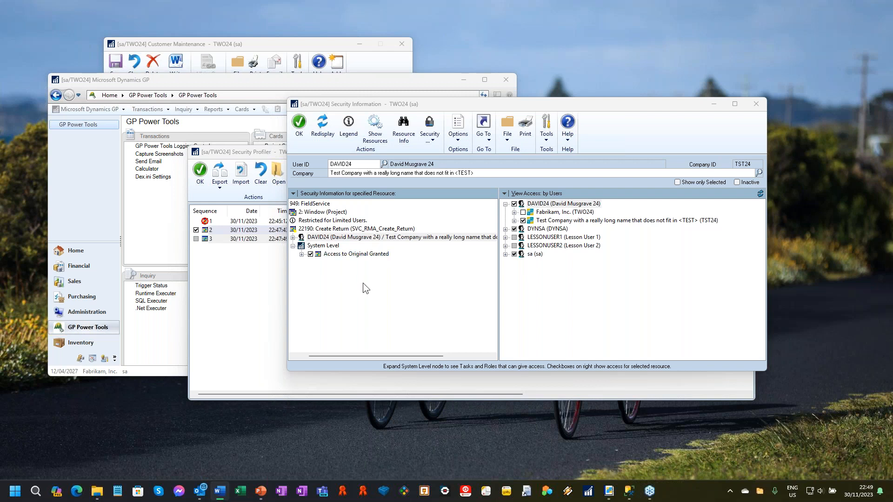
click(250, 316)
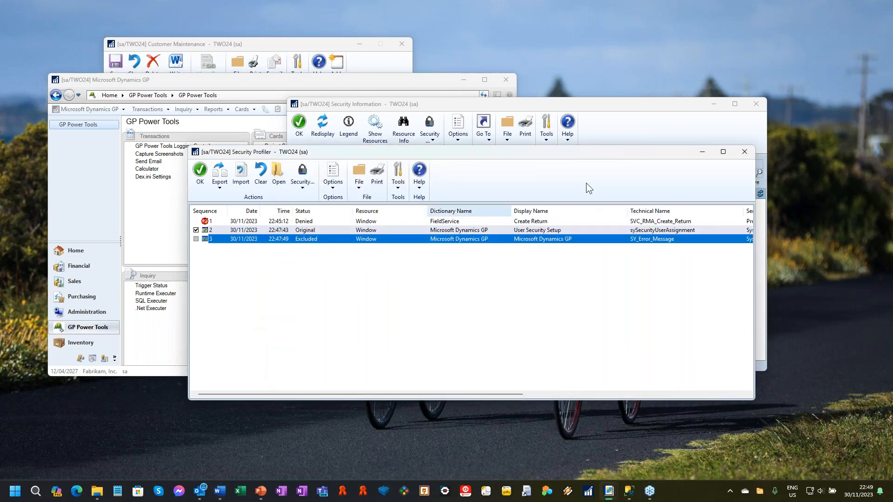
click(744, 152)
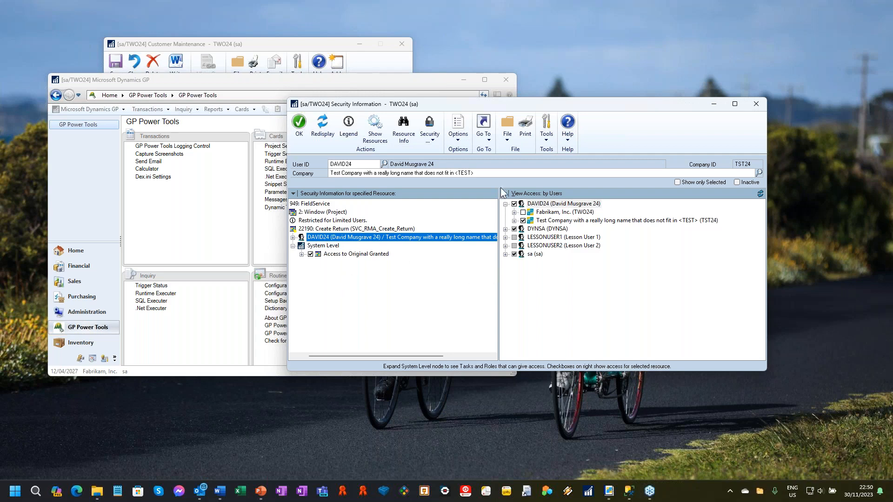
click(432, 137)
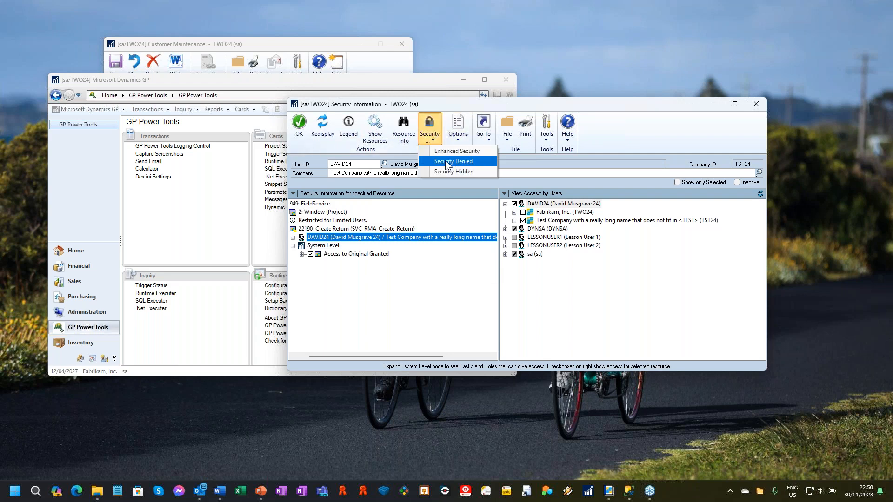
click(462, 151)
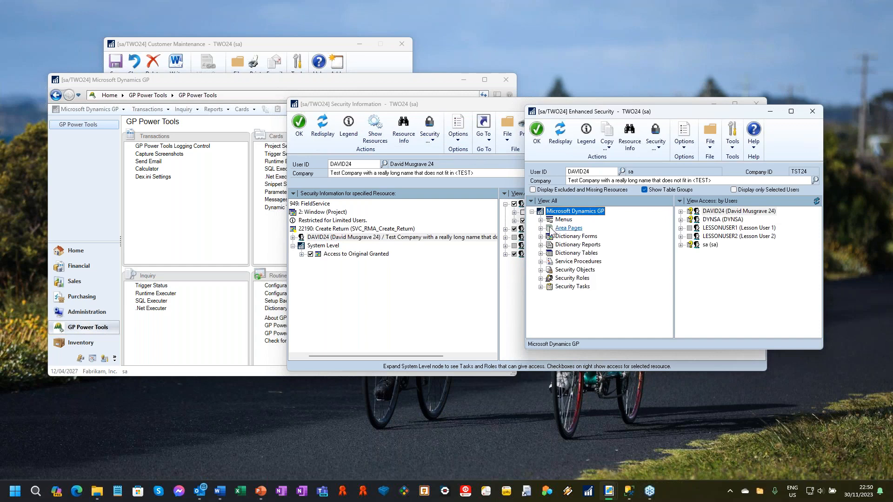
Deny the selected user access to the Sales cards' Customer Maintenance window in both Fabrikam, Inc. (TWO24) and the TST24 test company
click(540, 219)
click(549, 270)
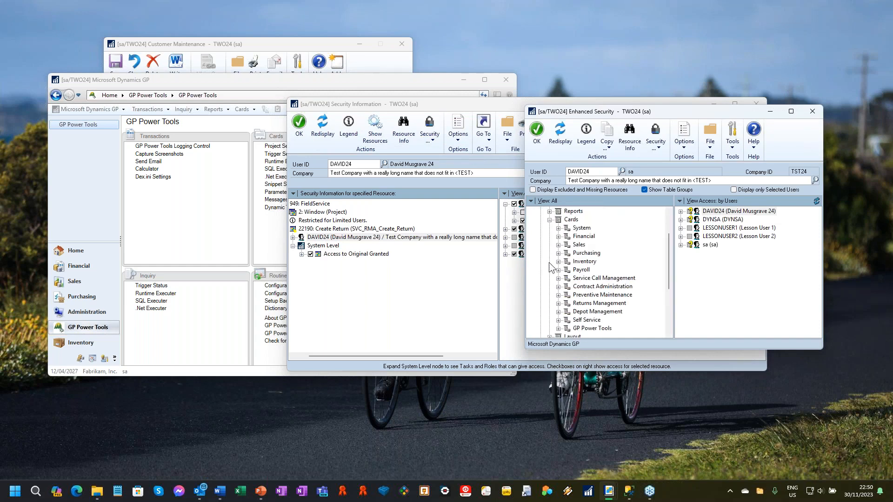
click(559, 245)
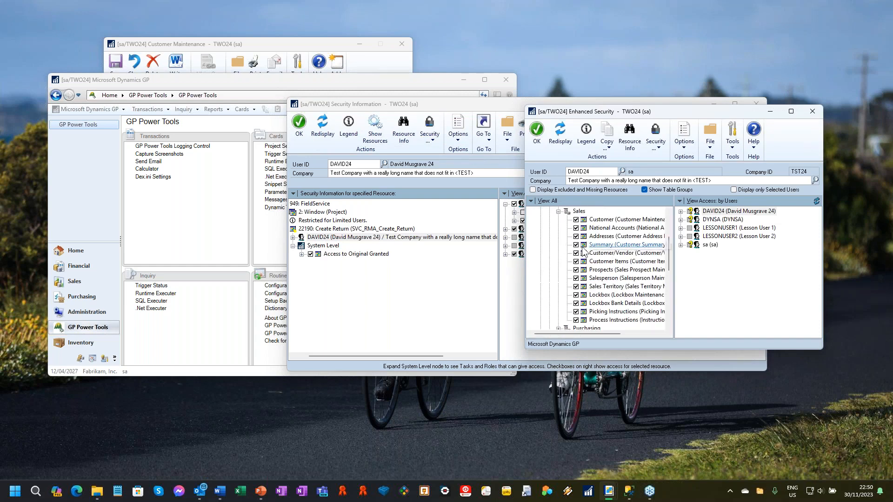
click(617, 221)
click(719, 212)
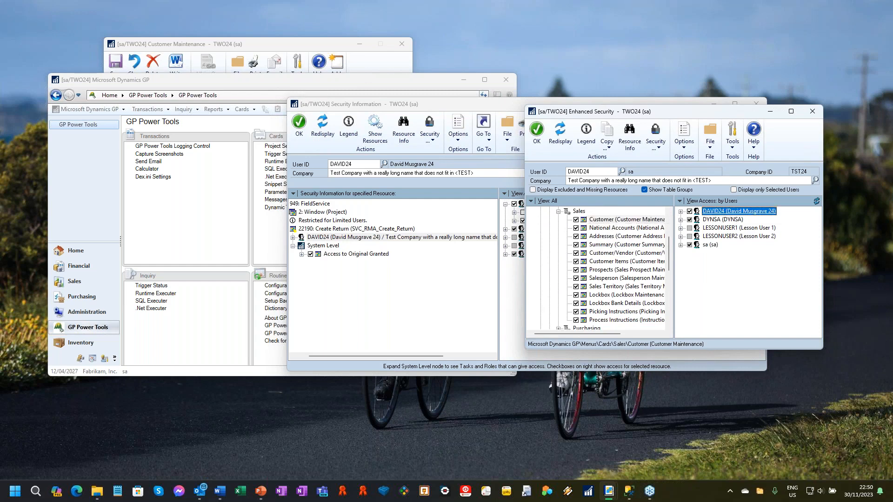
click(681, 211)
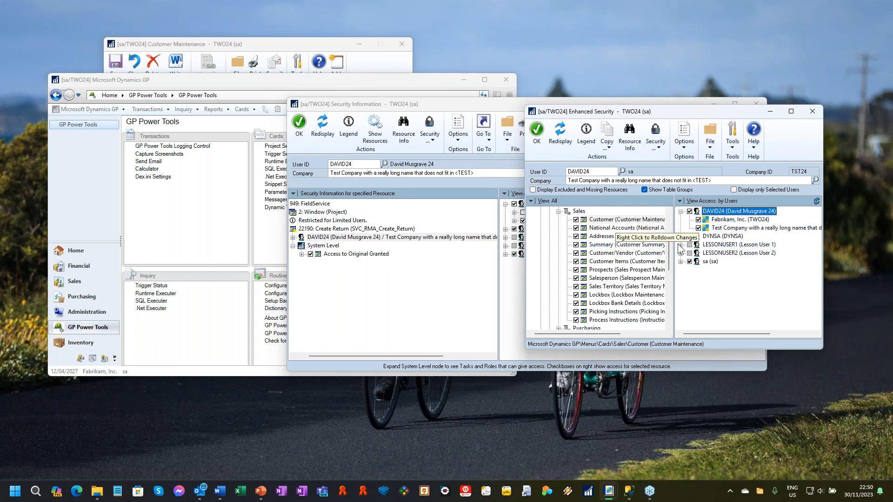
click(698, 220)
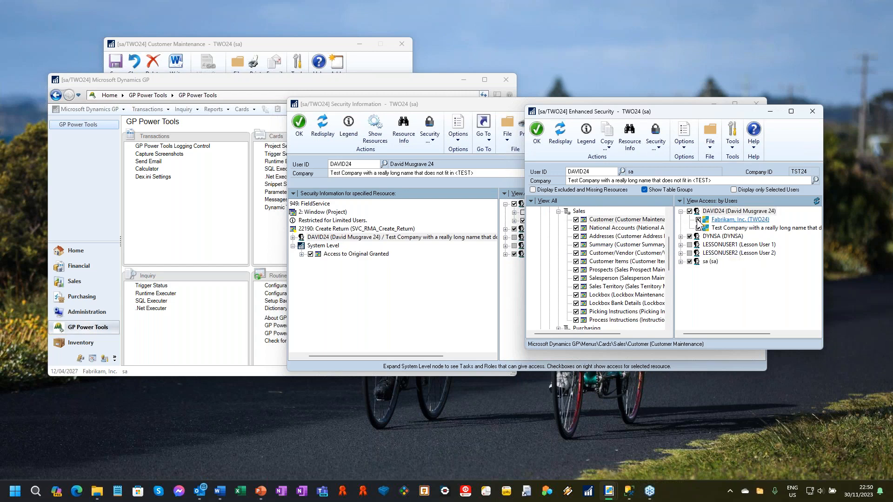
click(698, 228)
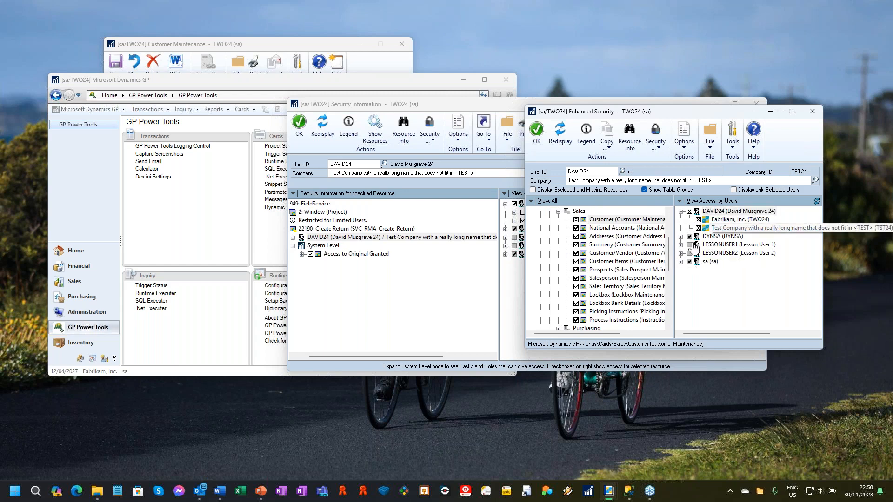
Deny the same user the Sales Return document access security object in both the TWO24 and TST24 companies
drag(668, 241, 668, 301)
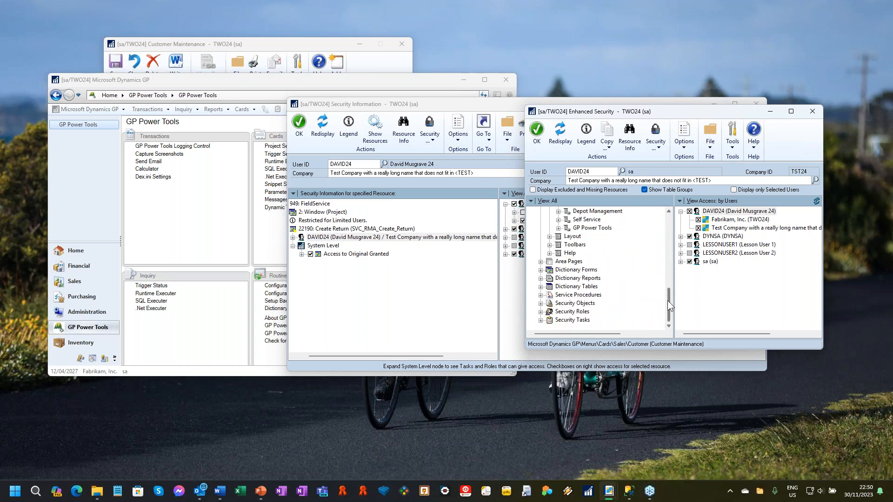
click(540, 304)
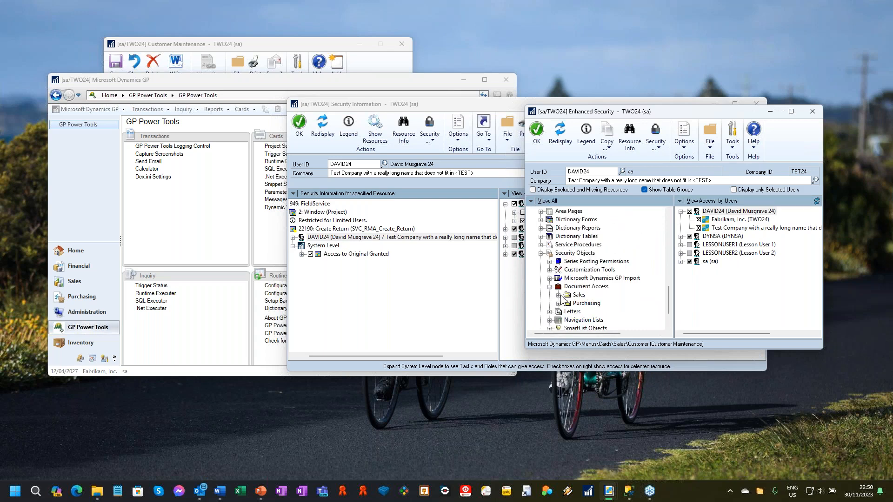
click(550, 286)
click(597, 303)
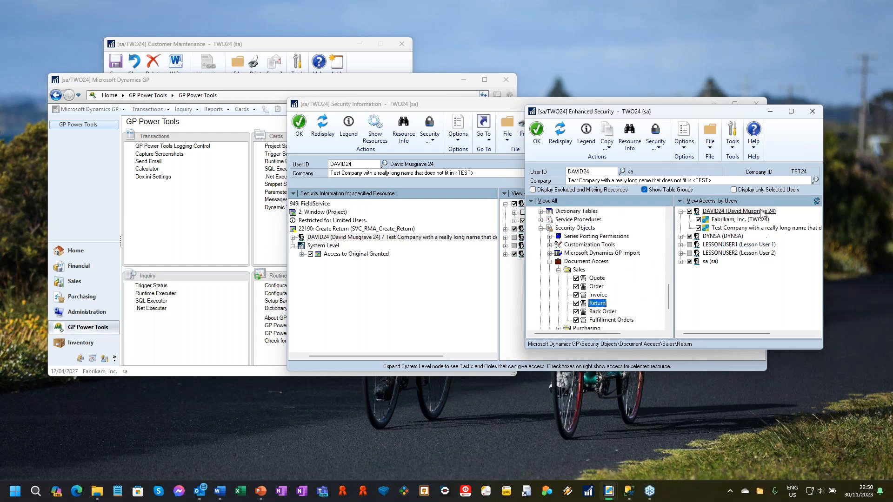
click(699, 220)
click(700, 228)
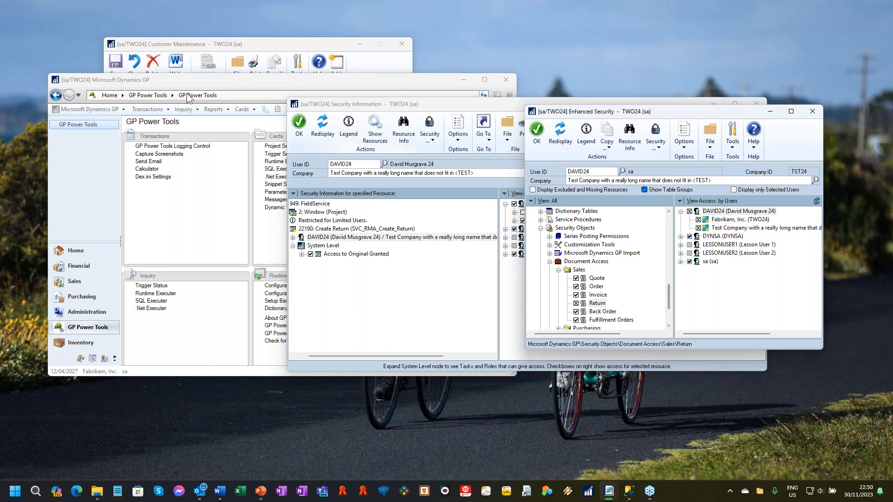
Look up Customer Maintenance under the Sales cards in Menu Explorer and display its Security Information for the user
click(293, 193)
click(372, 215)
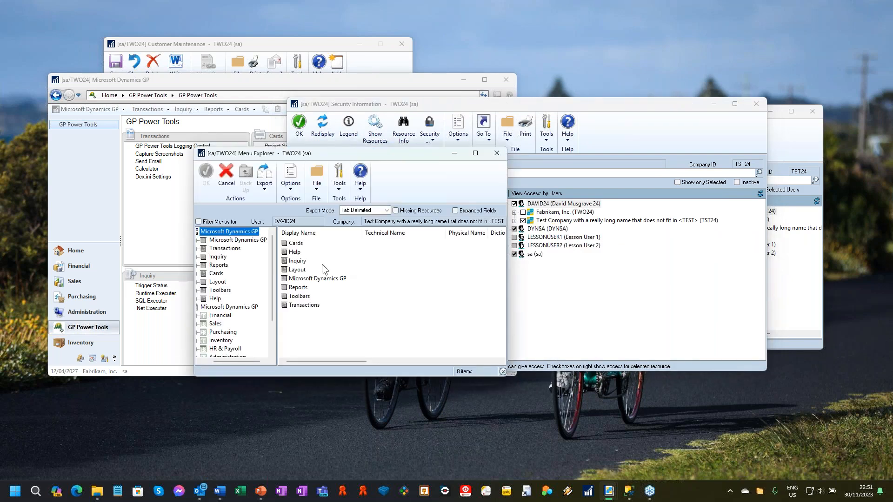
click(217, 274)
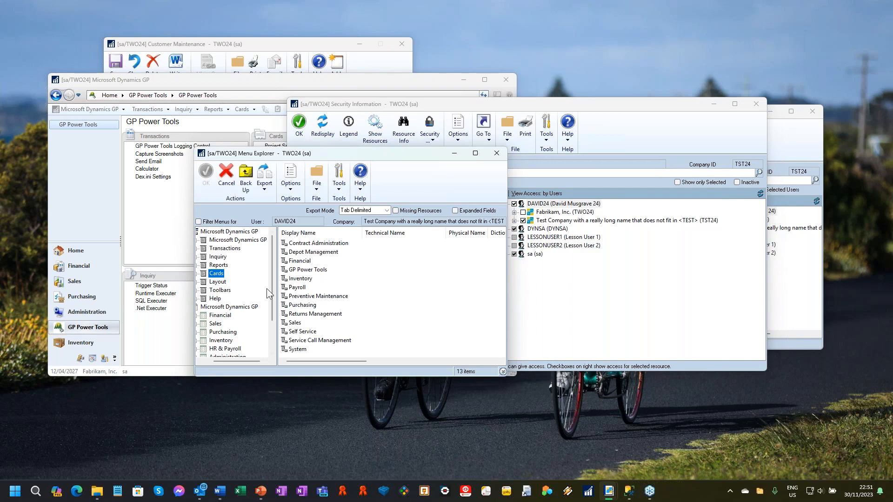
double_click(295, 322)
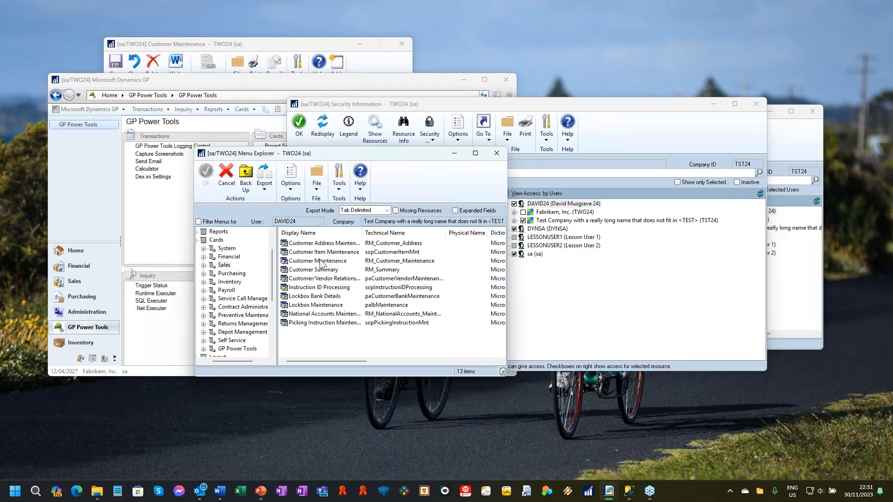
click(323, 261)
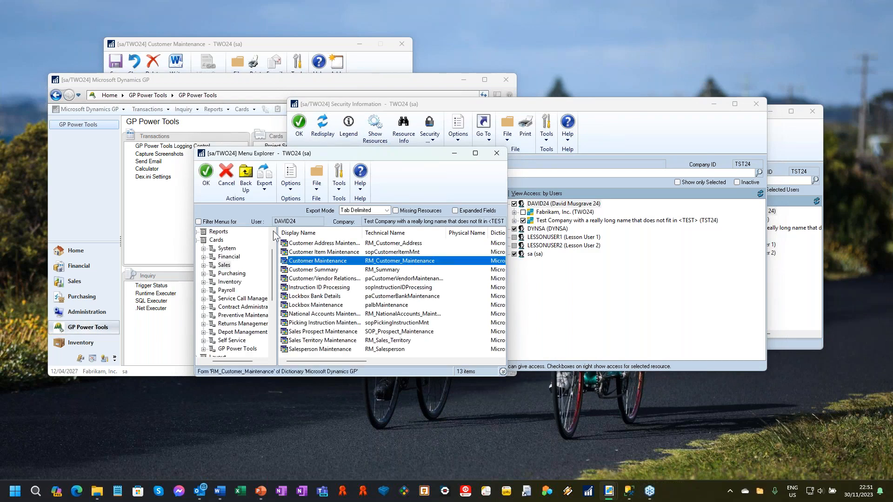
click(207, 179)
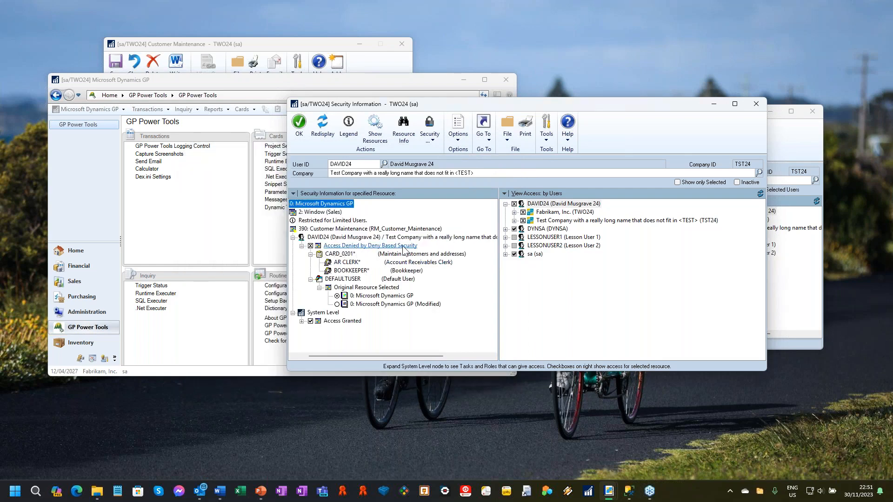
Hide the Setup Checklist menu entry under Tools > Setup for the user in both TWO24 and TST24 using Enhanced Security
click(792, 144)
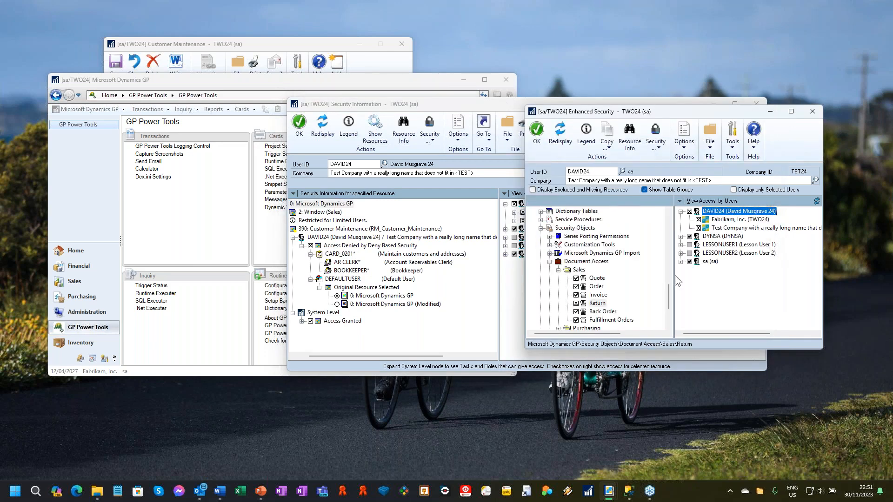
drag(671, 297, 671, 211)
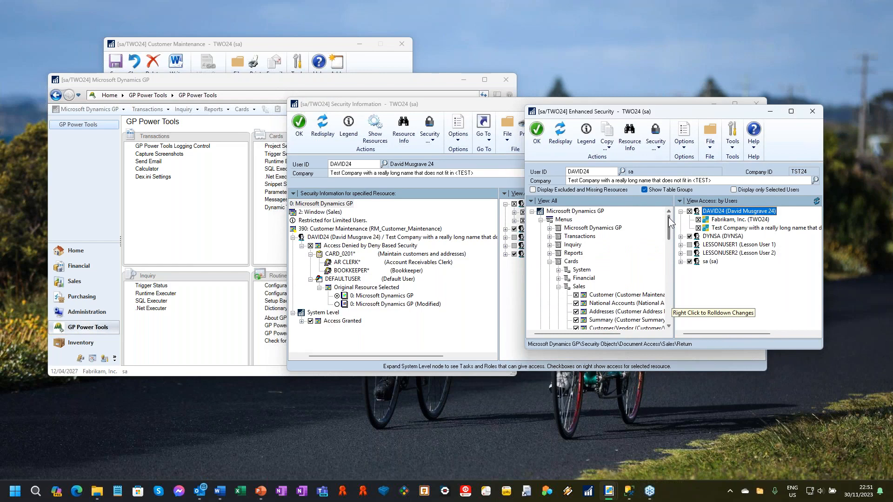
click(550, 228)
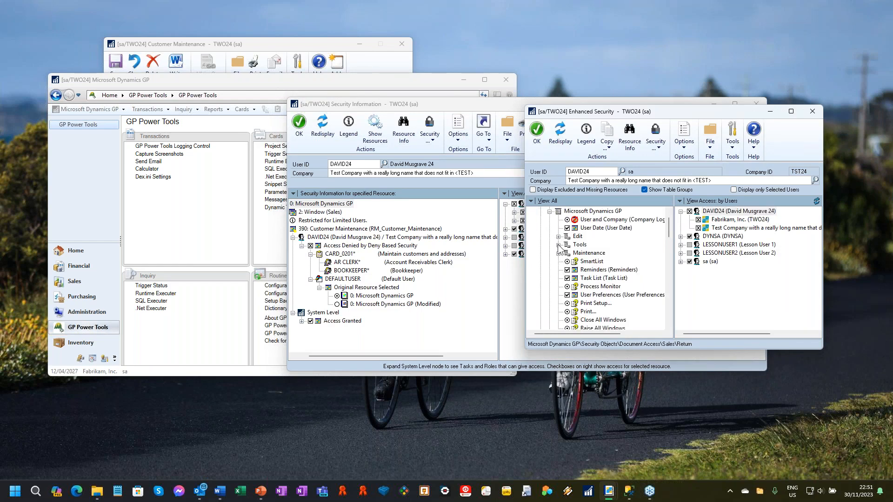
click(558, 245)
click(568, 220)
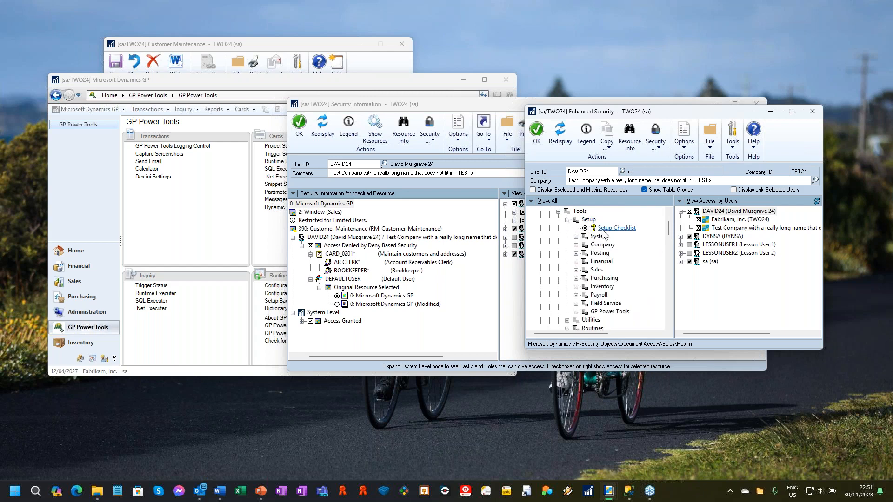
click(616, 227)
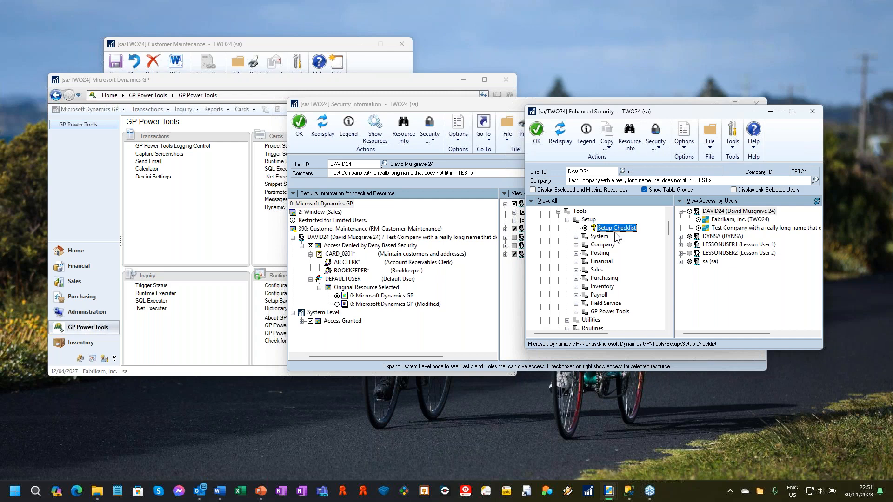
click(698, 220)
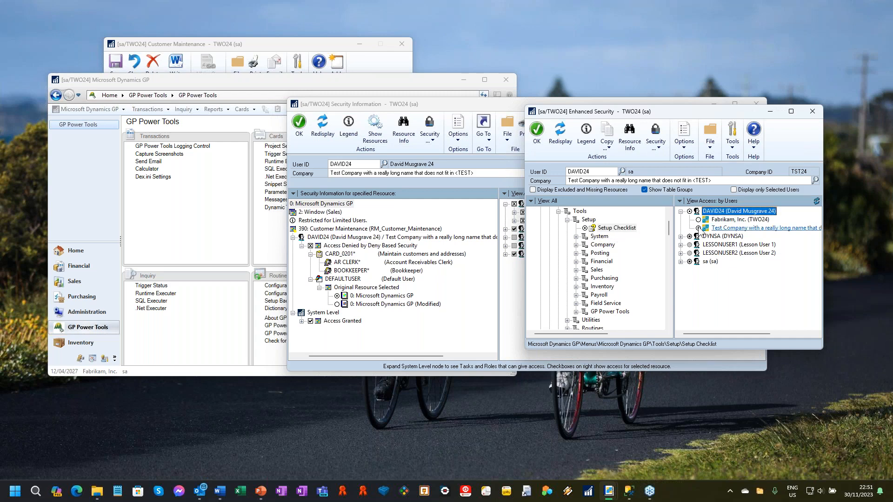
click(698, 228)
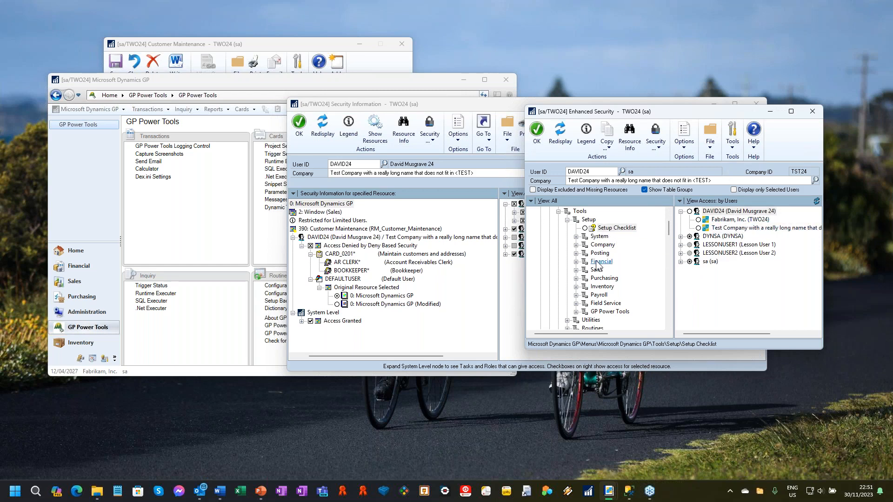
Open the Security Denied and Security Hidden windows from Enhanced Security and place them side by side
drag(668, 228, 670, 222)
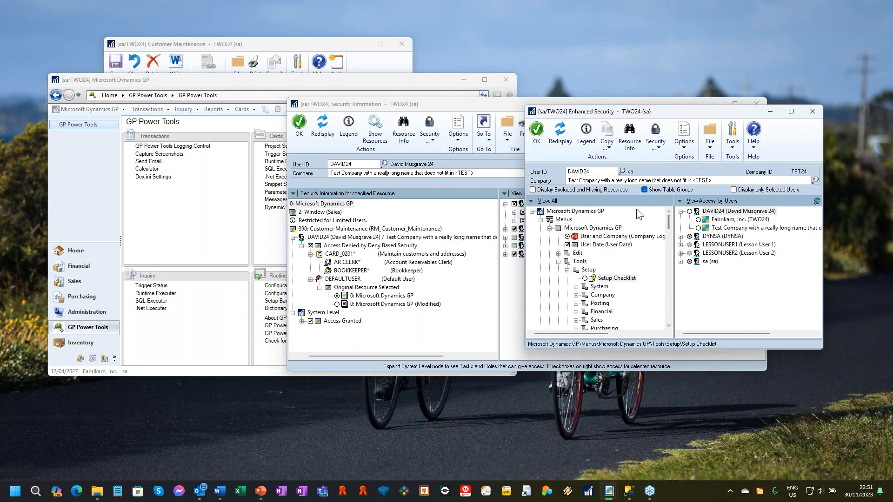
click(656, 138)
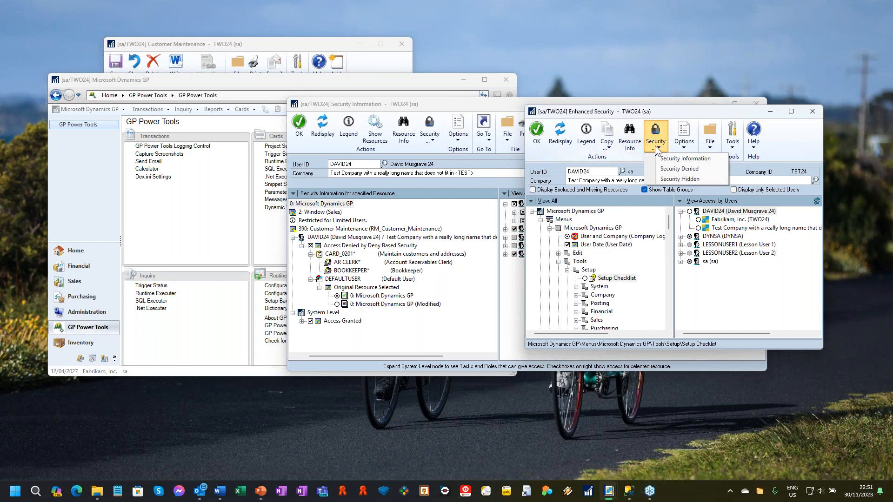
click(671, 171)
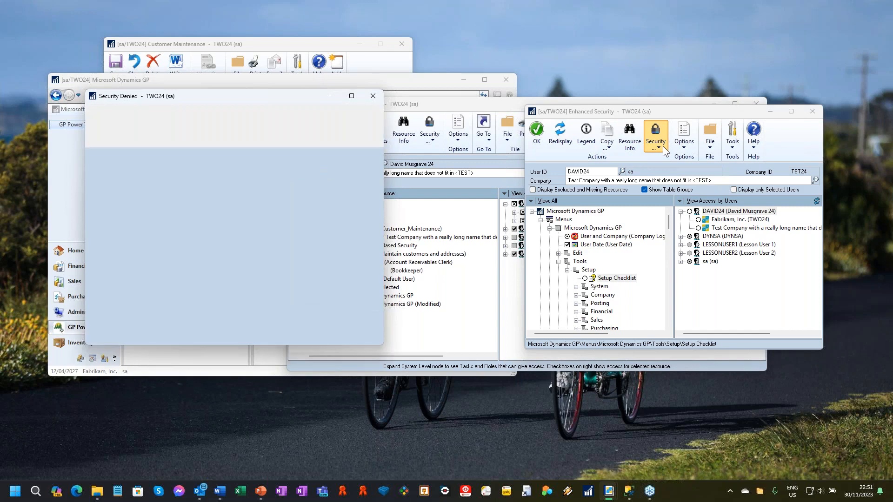
click(663, 146)
click(679, 178)
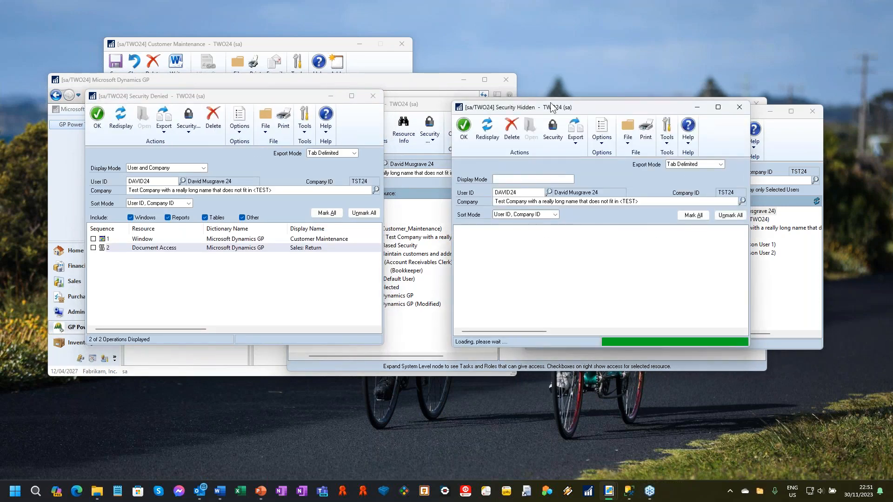
drag(551, 106, 490, 93)
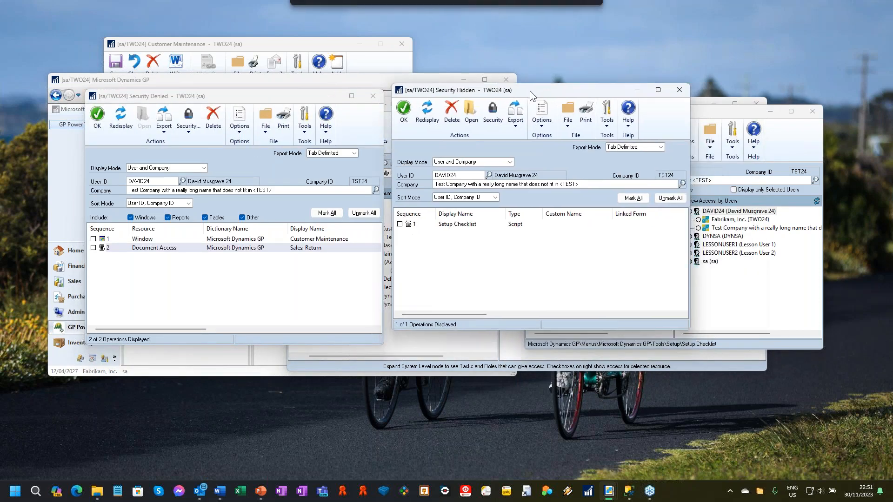
Set the display mode to All Users for all Companies in both Security Denied and Security Hidden
click(167, 168)
click(164, 176)
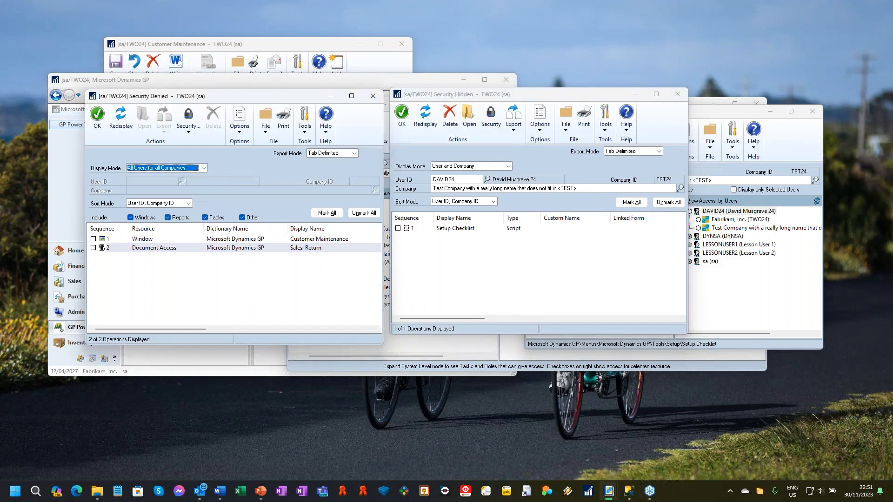
click(435, 168)
click(457, 194)
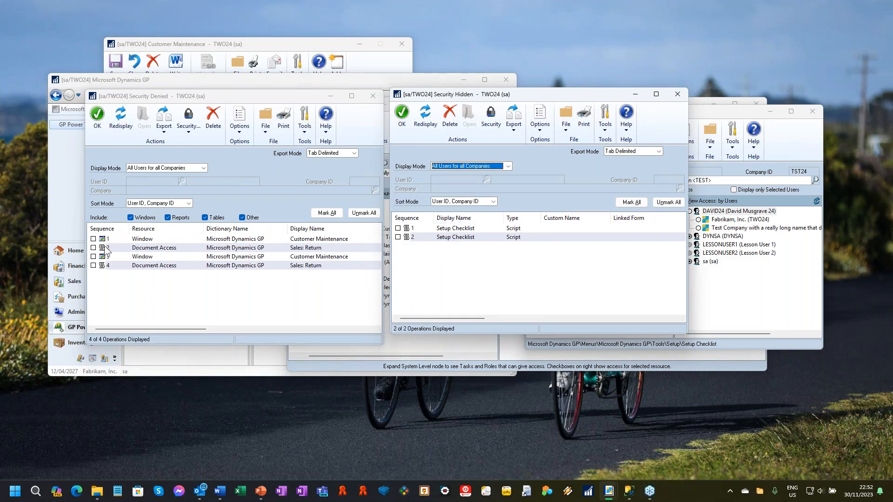
Mark all entries in Security Denied and Security Hidden, and delete the marked Security Denied records
click(631, 202)
click(335, 214)
click(213, 116)
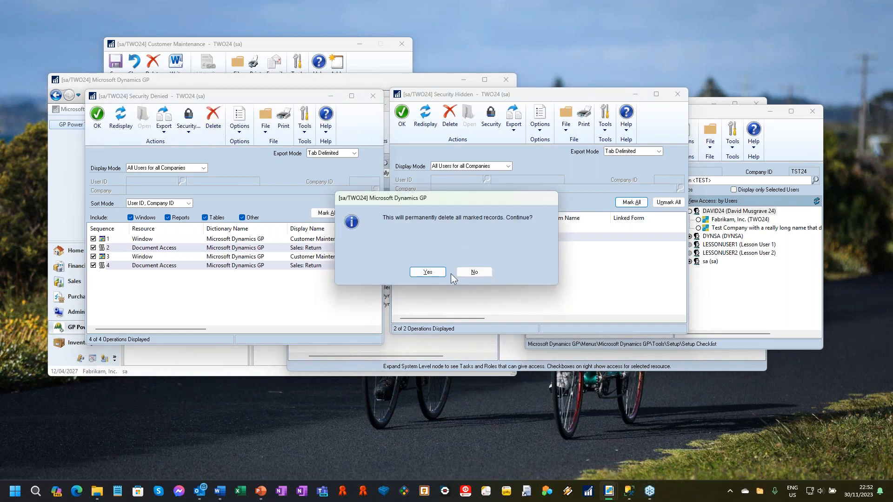
click(428, 272)
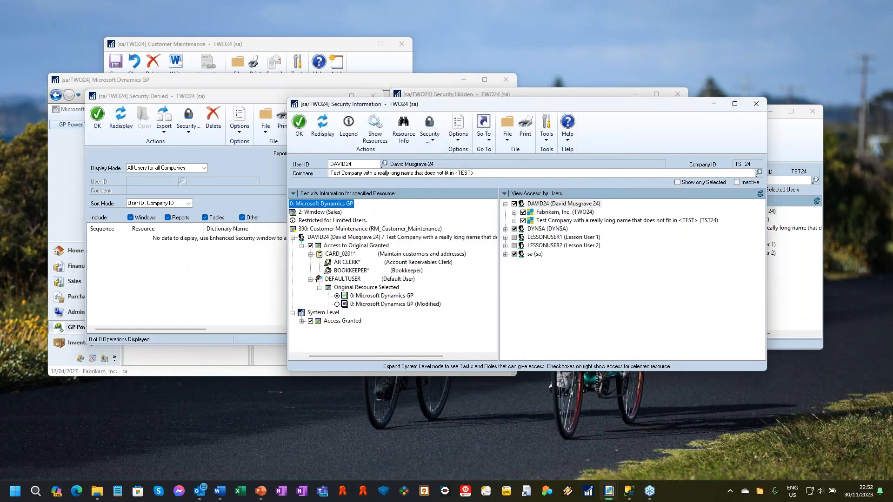
click(338, 247)
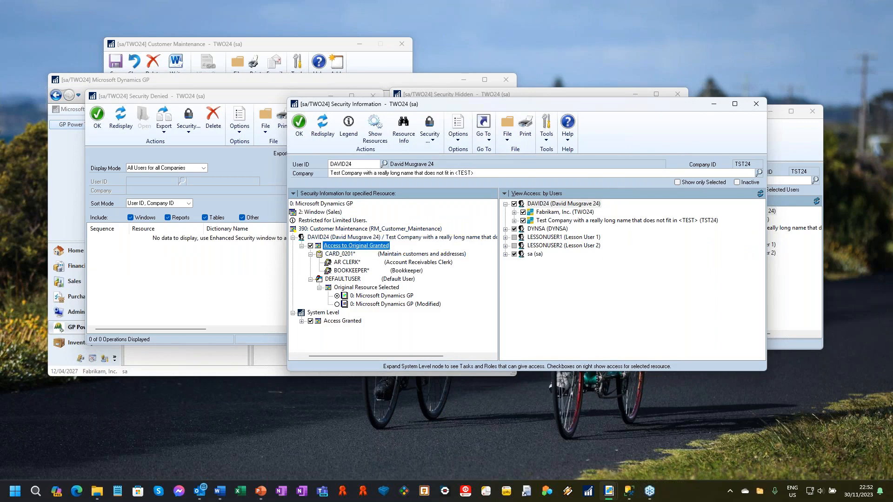
Delete the marked Setup Checklist entries from Security Hidden and close both the Security Denied and Security Hidden windows
click(589, 91)
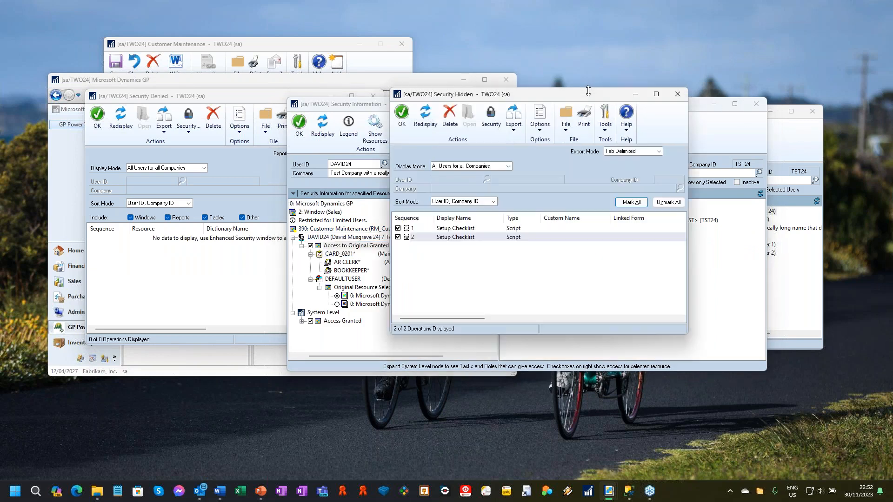
click(448, 118)
click(426, 275)
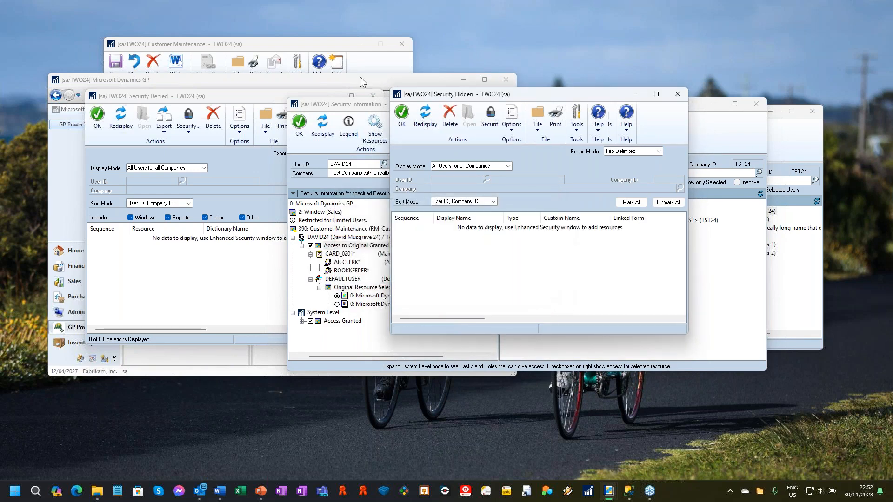
click(261, 97)
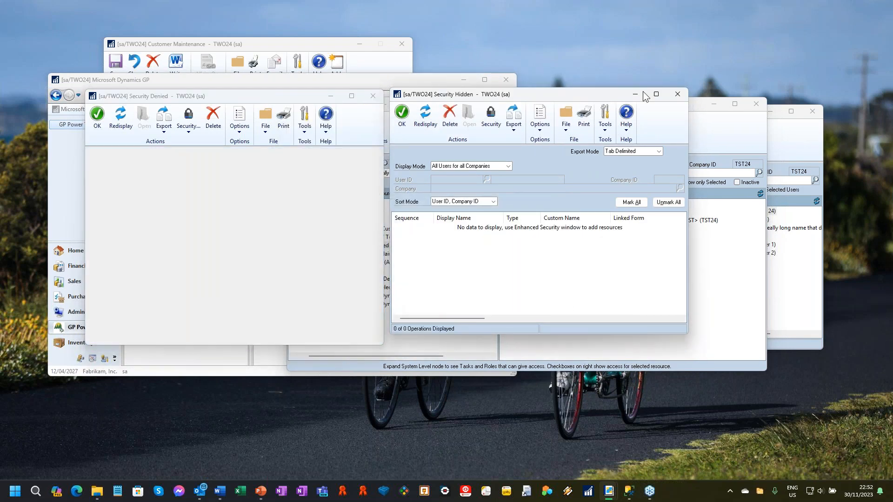
click(677, 94)
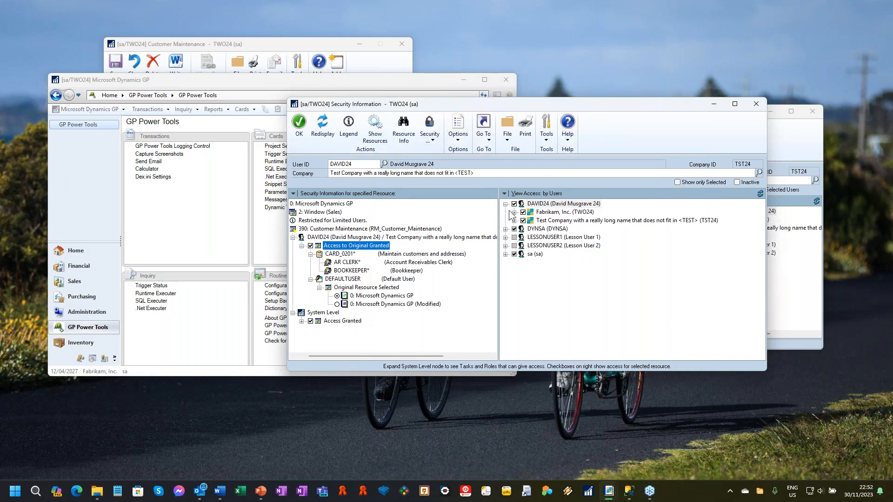
Expand the user's Fabrikam, Inc. access to the AP CLERK role and show the resources of its CARD_0301 task
click(515, 212)
click(523, 220)
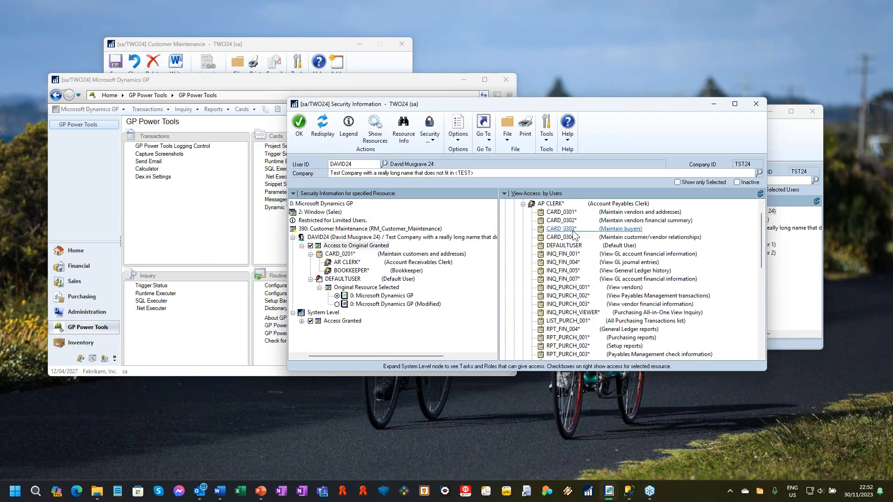
scroll(764, 231, down, 1)
scroll(764, 231, up, 1)
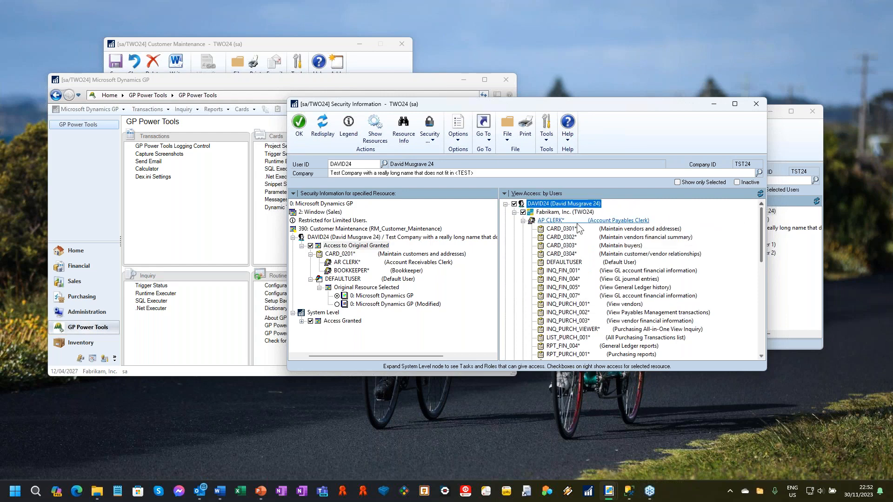
click(558, 229)
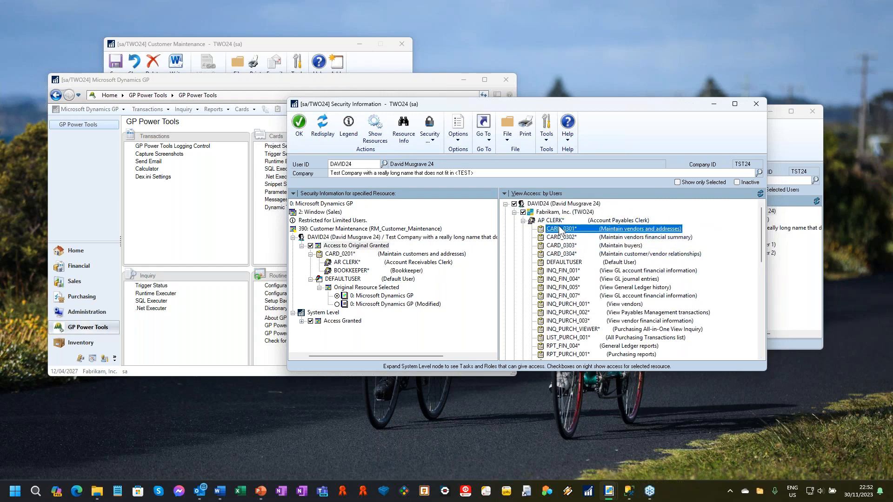
drag(587, 101, 691, 92)
click(457, 126)
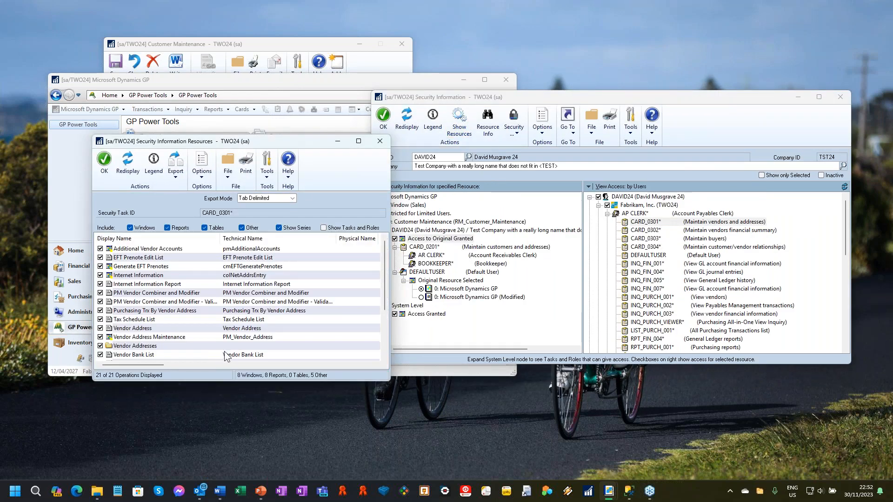
Show the resources for the AP CLERK role and for the user in Fabrikam, Inc., and close both Security Information windows
click(636, 213)
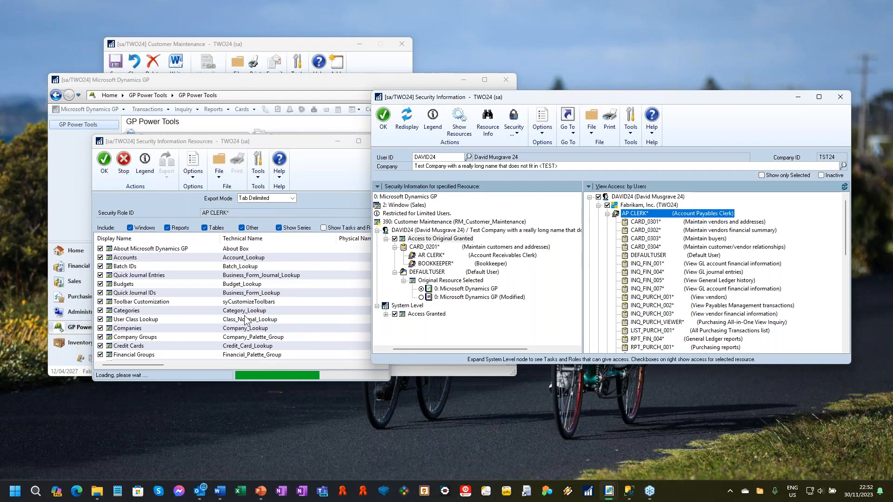
click(642, 206)
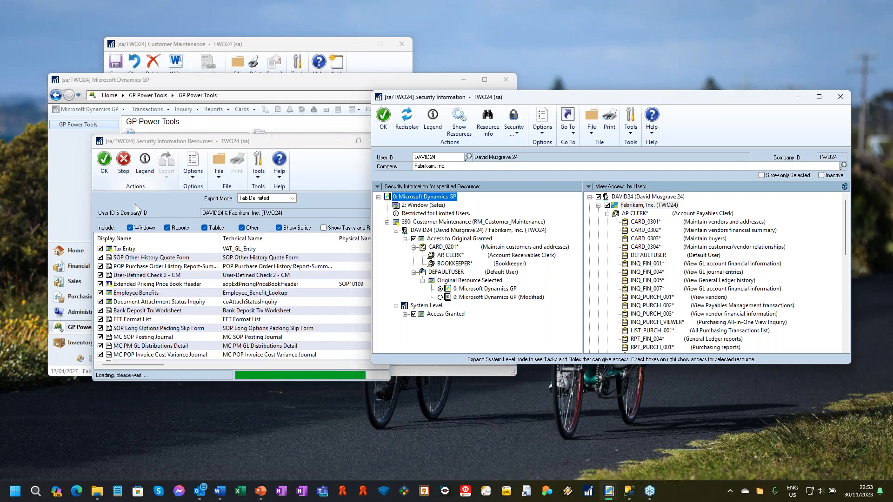
click(306, 145)
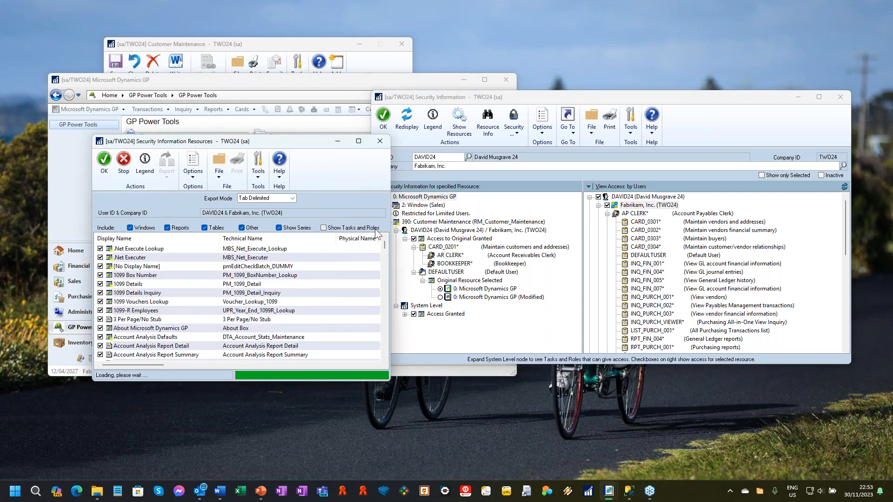
click(381, 142)
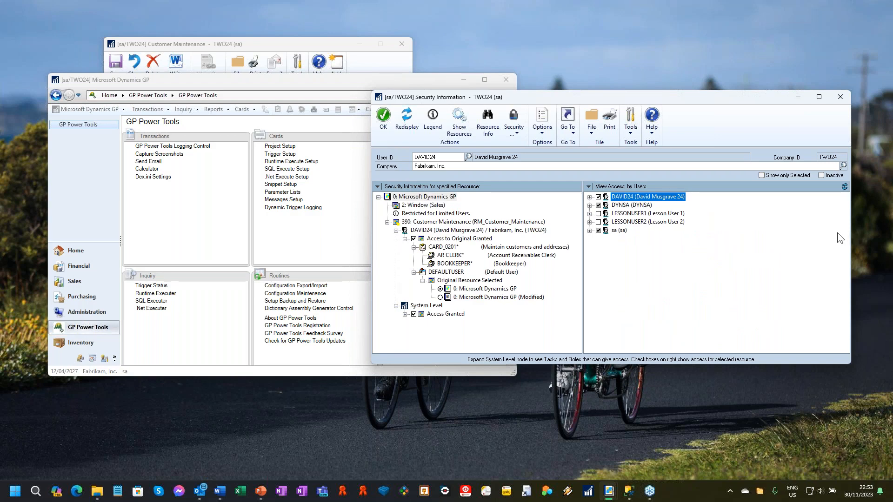
click(839, 97)
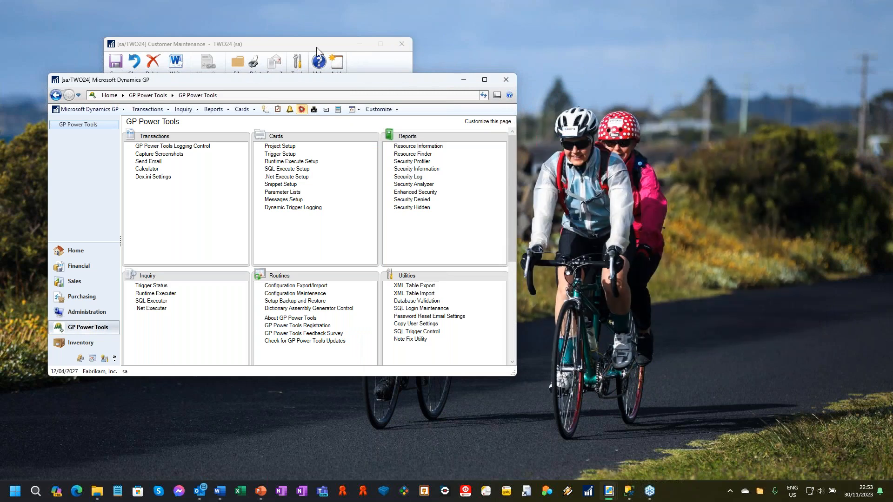
Close Customer Maintenance and move the main Dynamics GP window to the desktop's upper corner
click(316, 47)
click(393, 48)
drag(346, 83, 325, 29)
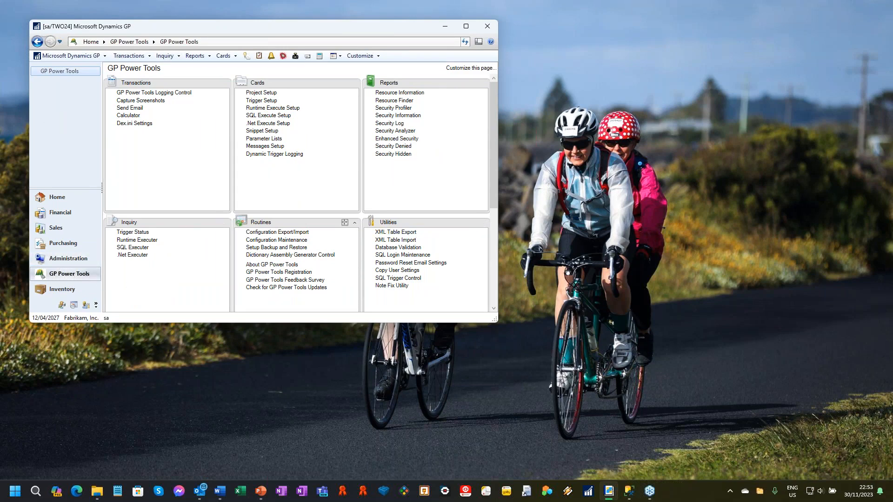
Open the User Activity Log from GP Power Tools Setup and review the records of All Users for all Companies
click(493, 226)
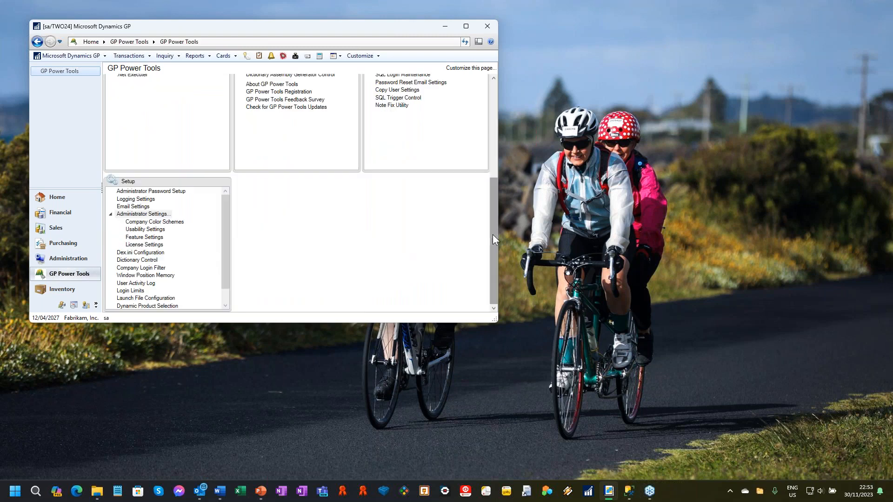
click(140, 283)
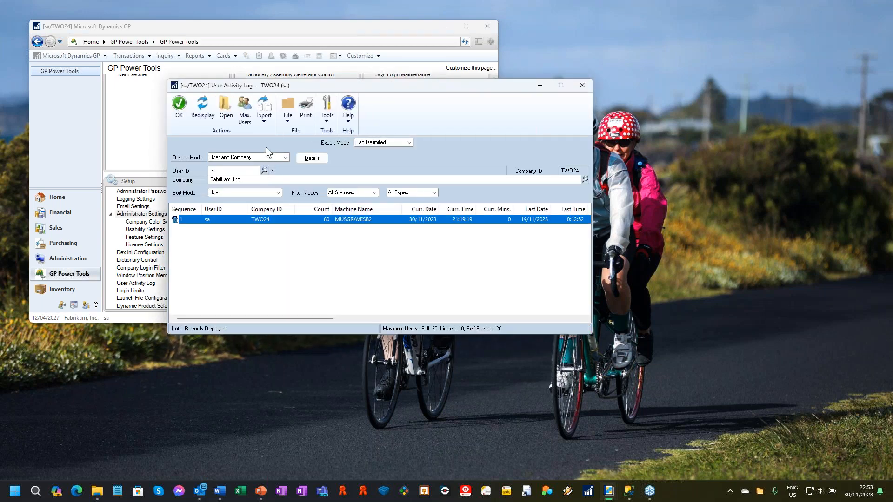
click(264, 158)
click(251, 188)
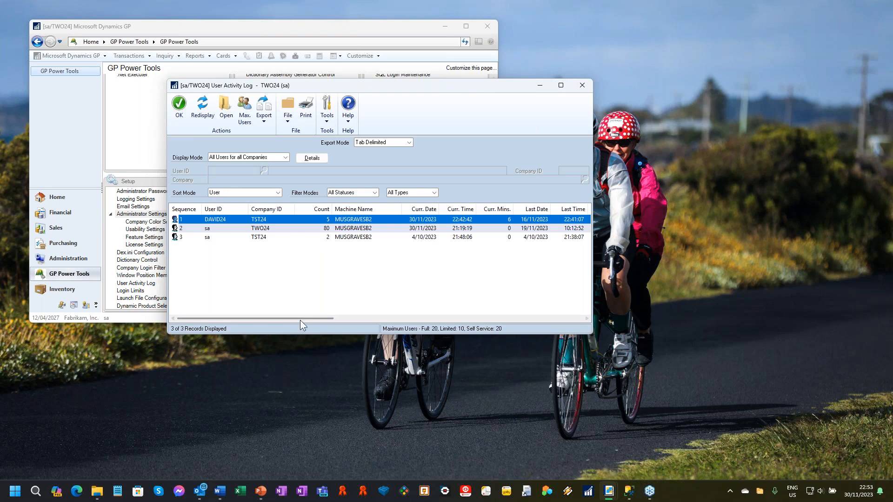
drag(302, 318, 385, 320)
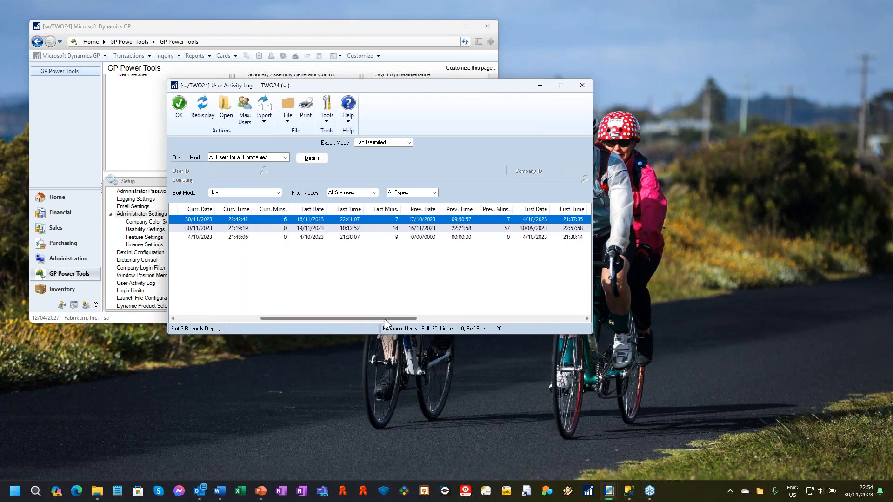
drag(384, 319, 290, 319)
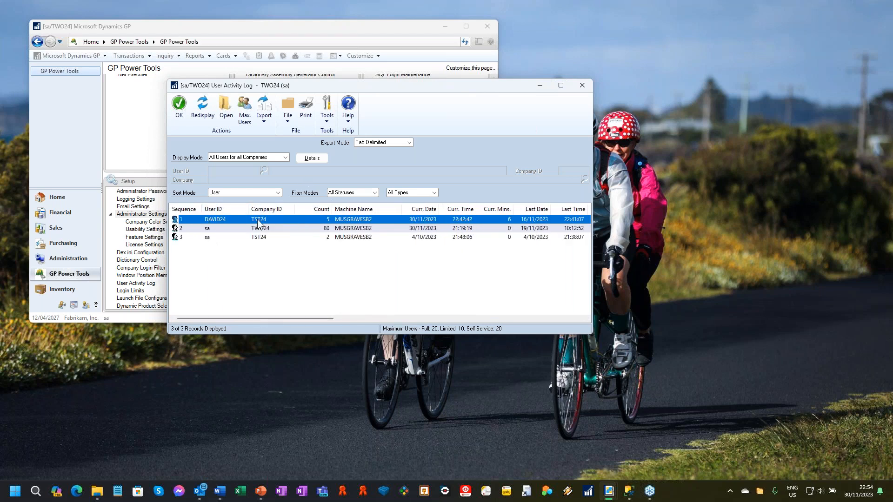
View the User Activity Log details with the display mode set to All Users for all Companies, and close them
click(316, 159)
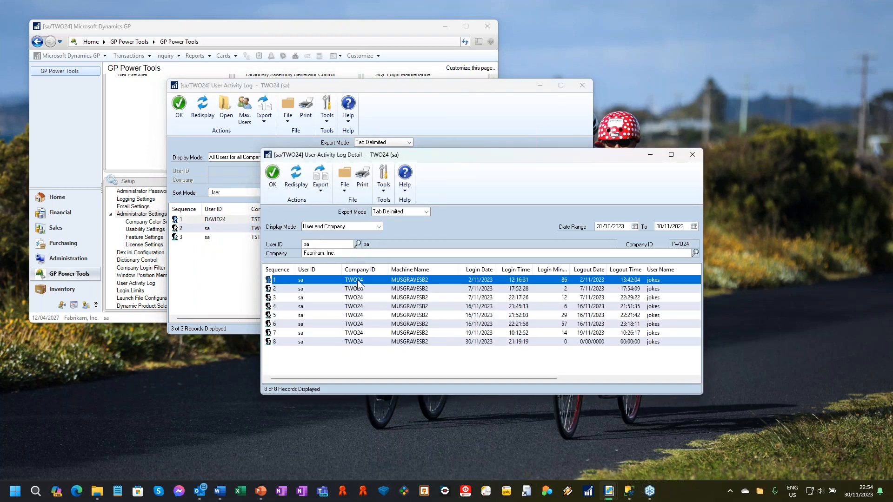
click(332, 226)
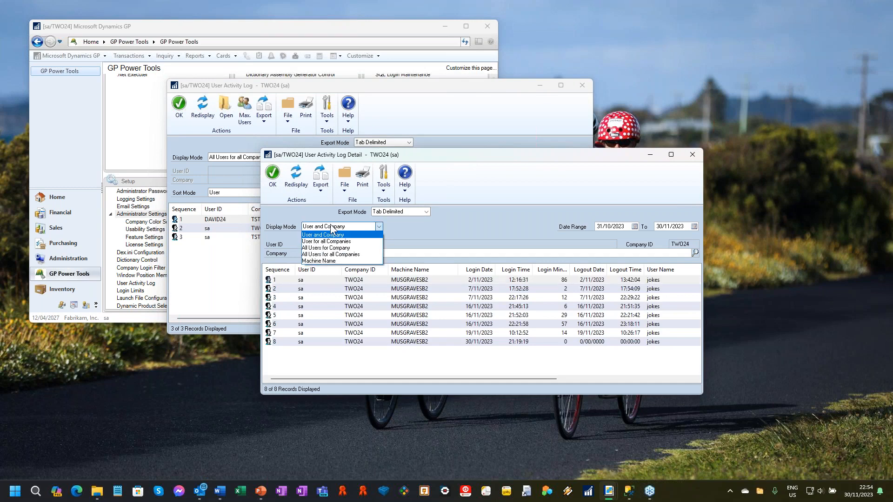
click(325, 255)
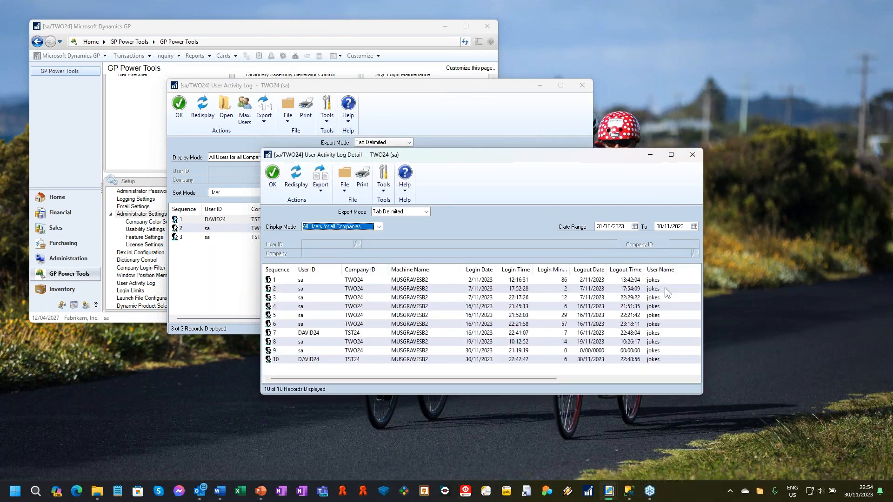
click(693, 155)
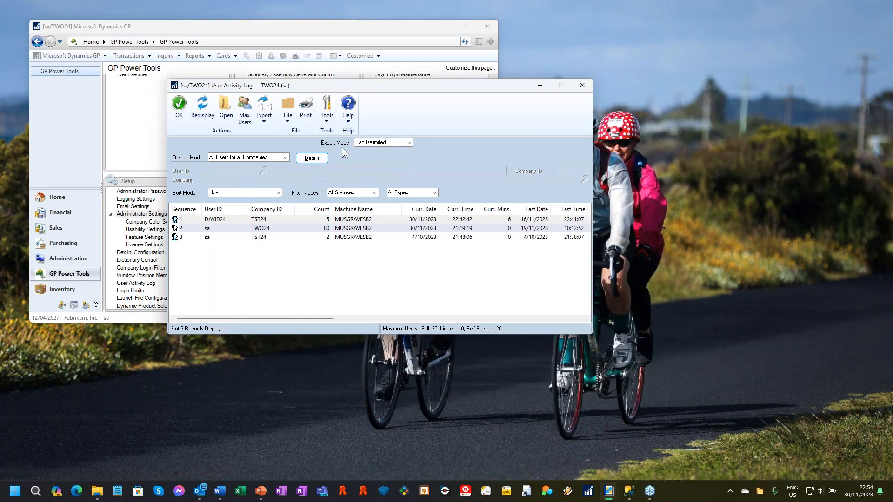
Open the maximum users chart of the User Activity Log, view the logins for 16/11/2023, and close it
click(245, 118)
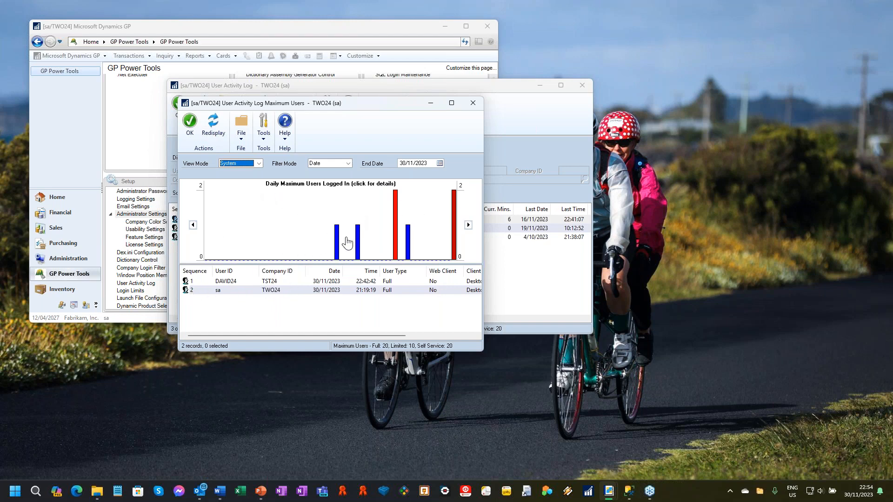
click(396, 215)
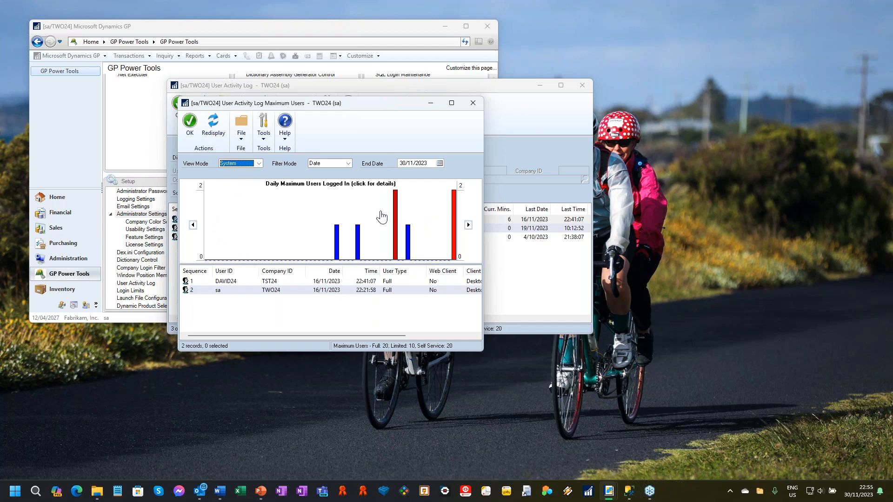
mouse_move(385, 219)
click(476, 105)
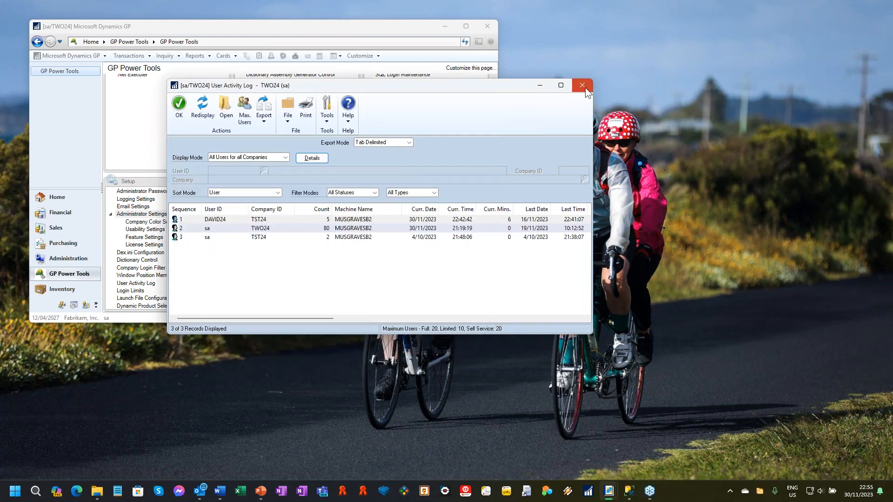
Close the User Activity Log and open License Settings under Administrator Settings in GP Power Tools Setup
click(584, 87)
mouse_move(489, 212)
mouse_down()
mouse_move(498, 196)
mouse_move(497, 215)
mouse_up()
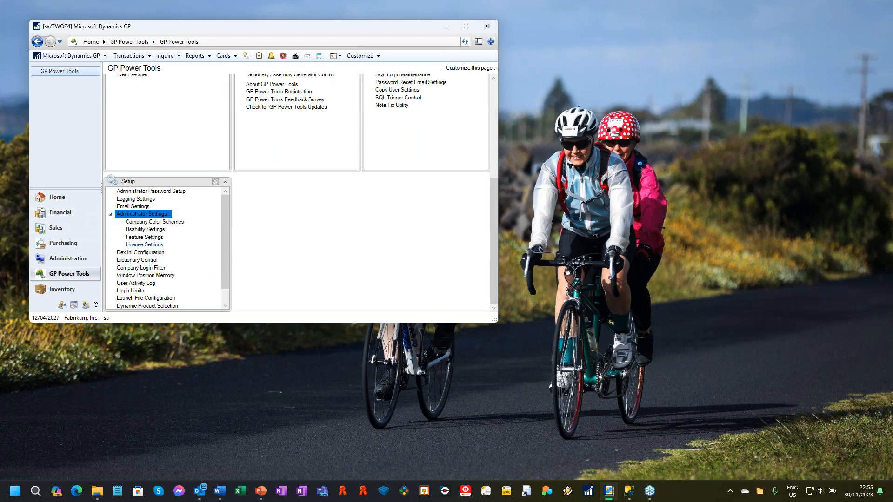
click(144, 245)
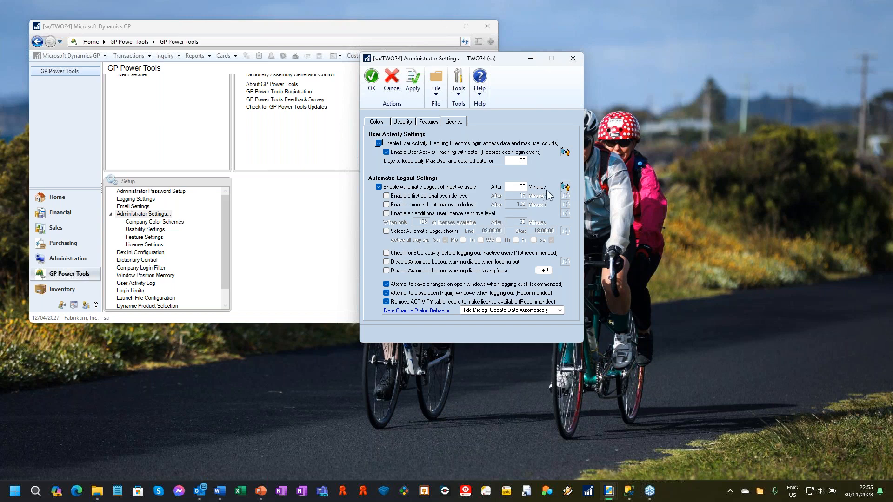
Try enabling the additional user license sensitive level and the Automatic Logout hours selection, switching each one off again
click(431, 215)
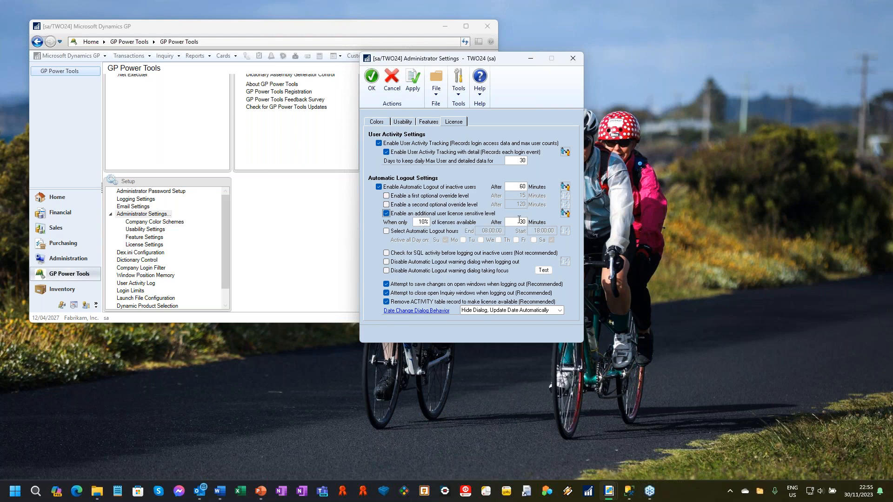
click(418, 215)
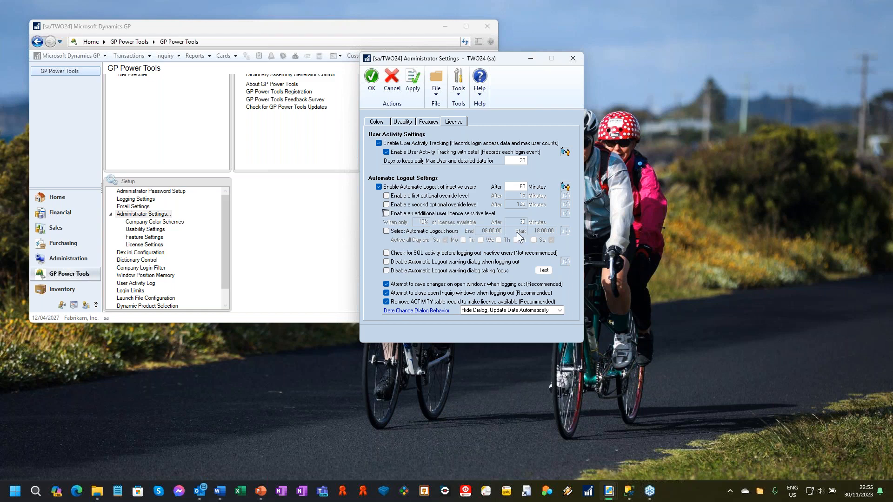
click(407, 232)
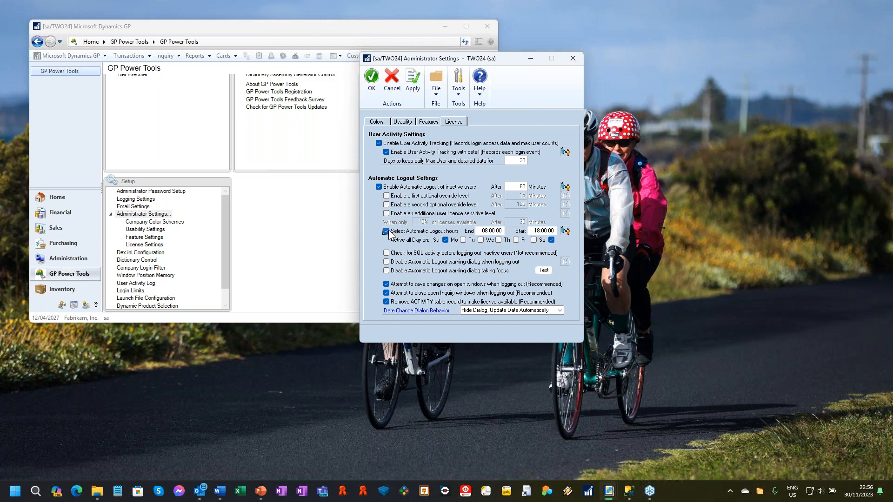
click(389, 233)
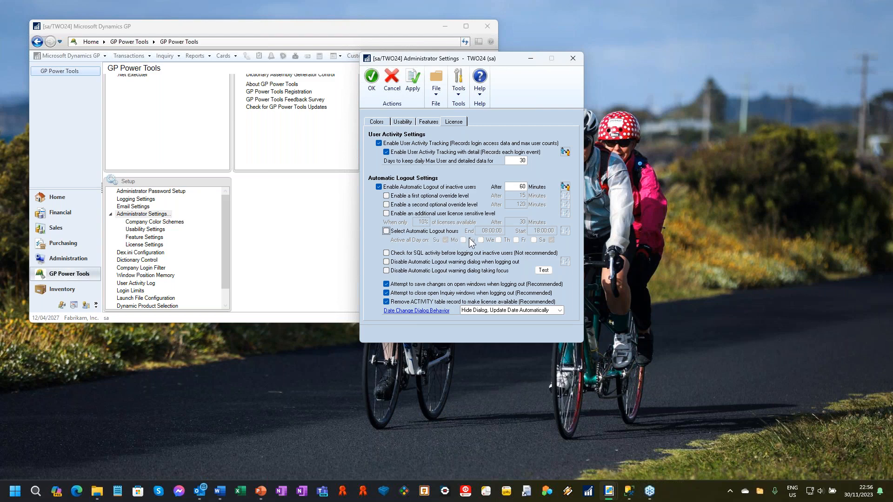
Close Administrator Settings, discarding the changes, and open Login Limits from the GP Power Tools Setup area
click(573, 59)
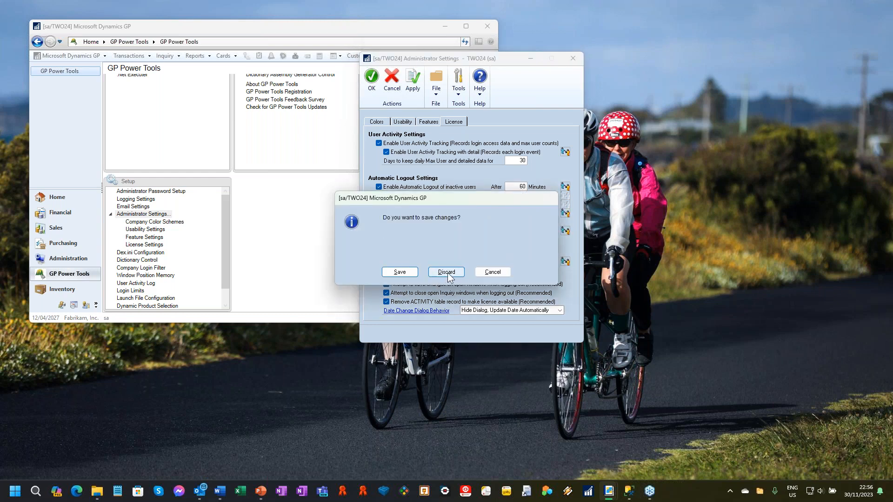
click(447, 272)
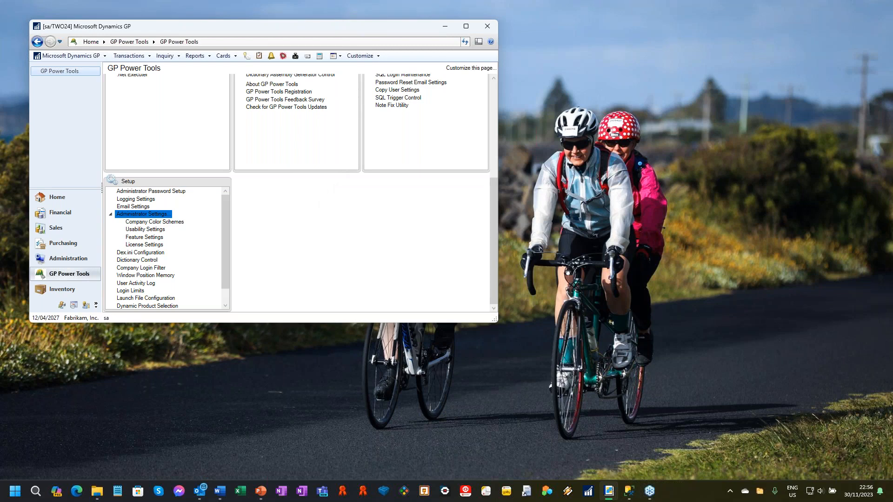
click(136, 293)
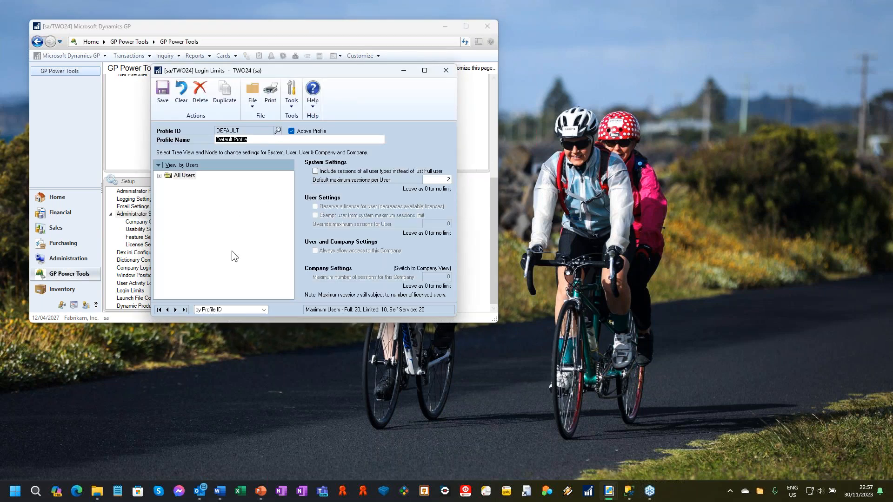
Expand All Users in the DEFAULT login limits profile and view the session settings of the first listed user and DYNSA
click(160, 176)
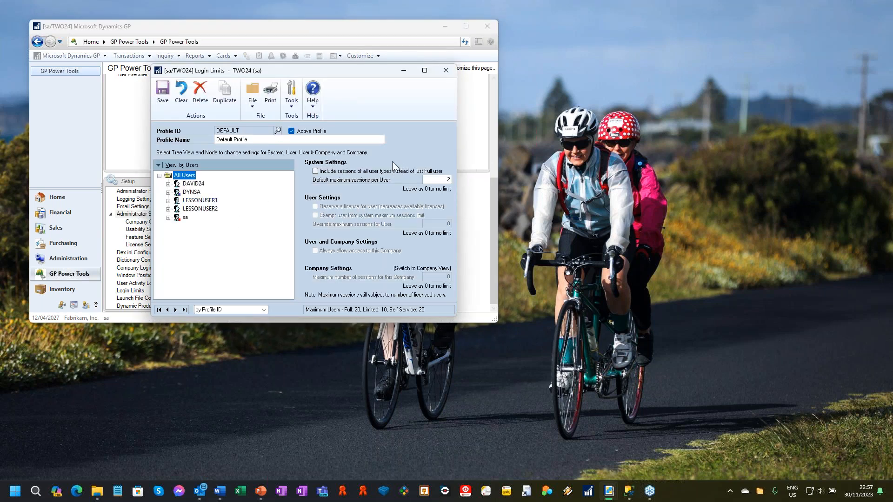
click(434, 181)
click(194, 184)
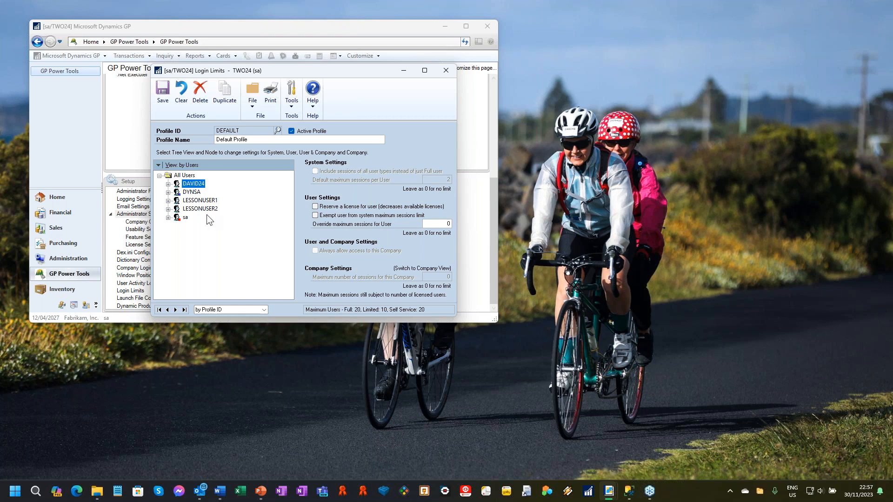
click(192, 193)
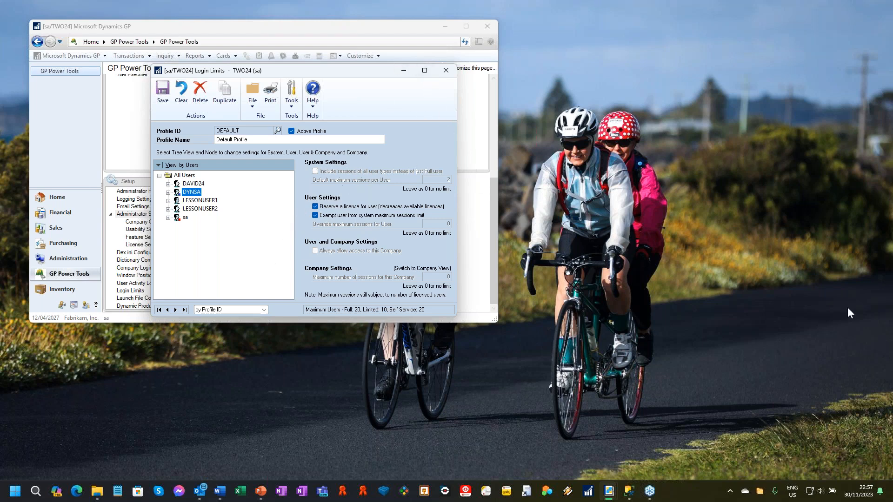
Switch the login limits tree to by Company (with settings) and view the entries under Fabrikam, Inc
click(179, 166)
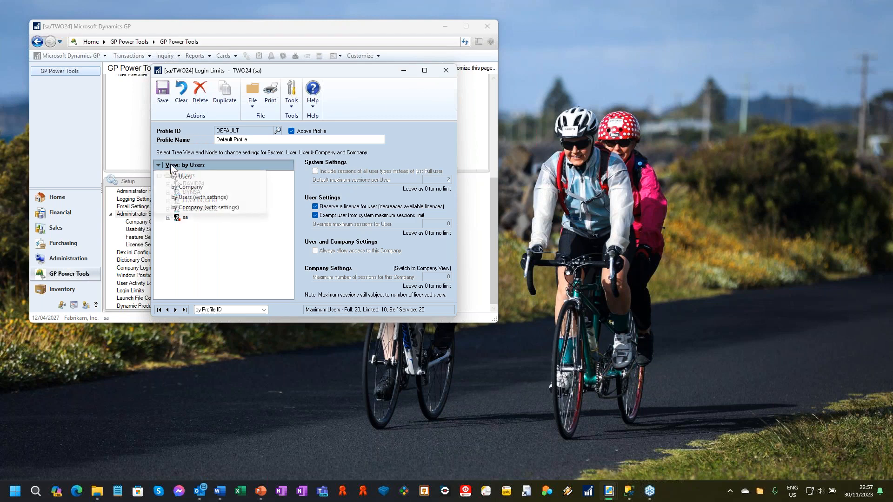
click(185, 210)
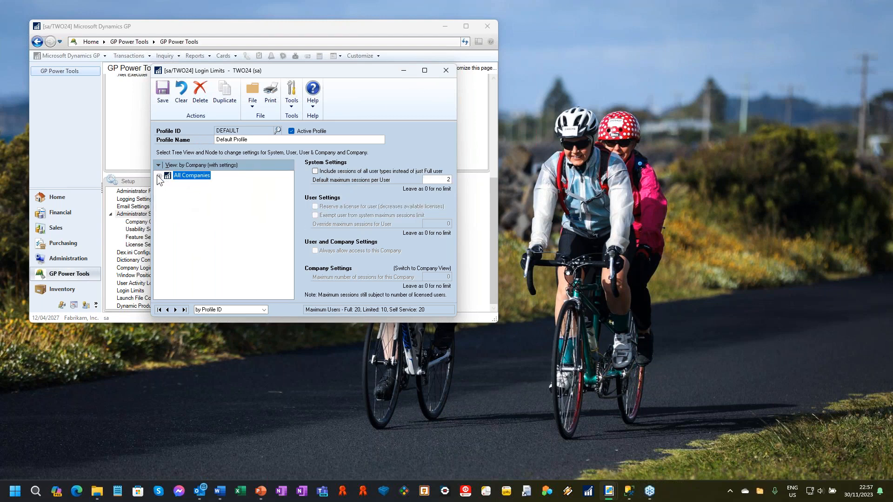
click(169, 185)
click(168, 184)
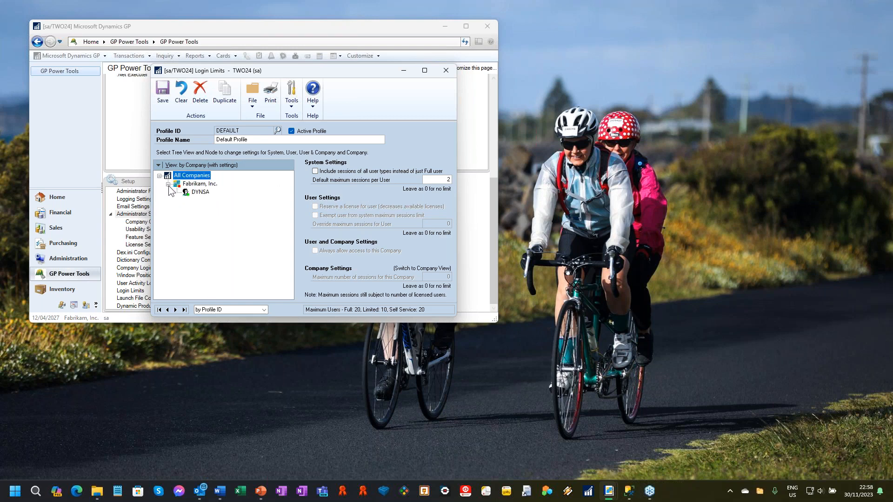
click(159, 175)
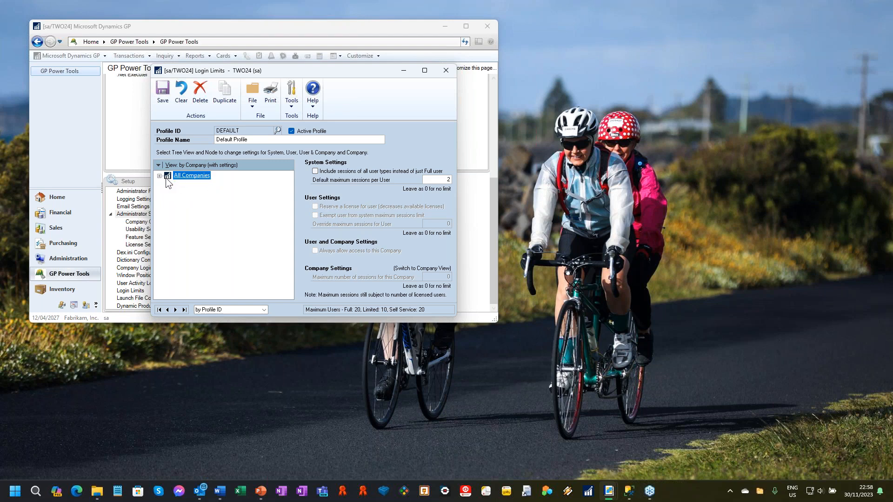
click(159, 176)
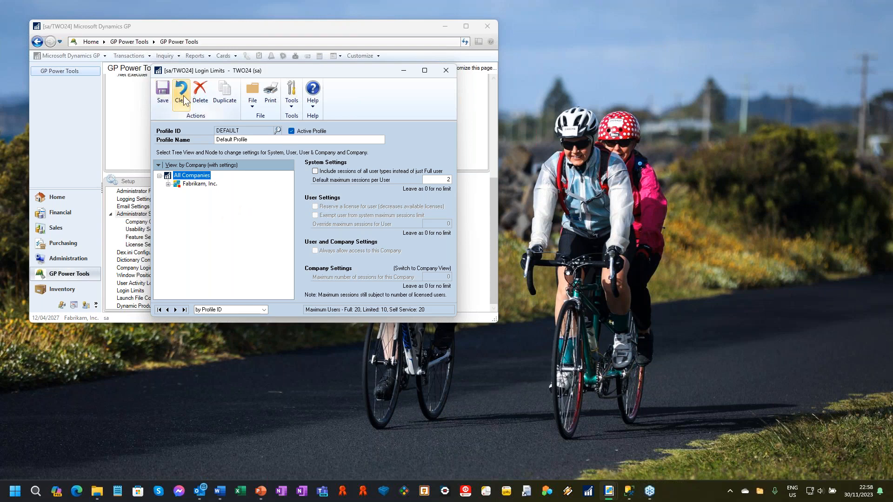
click(159, 176)
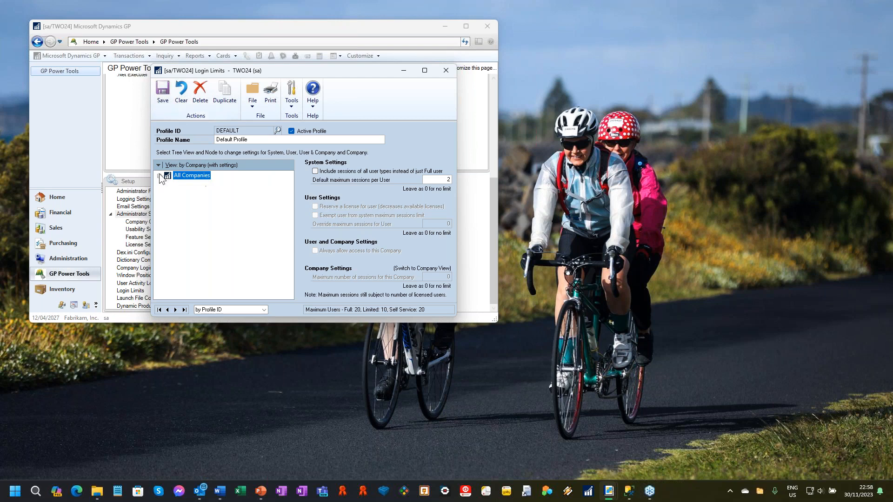
Switch the login limits tree to by Company, expand both companies, view the session limit of Fabrikam, Inc., and close Login Limits
click(188, 165)
click(210, 188)
click(159, 177)
click(169, 193)
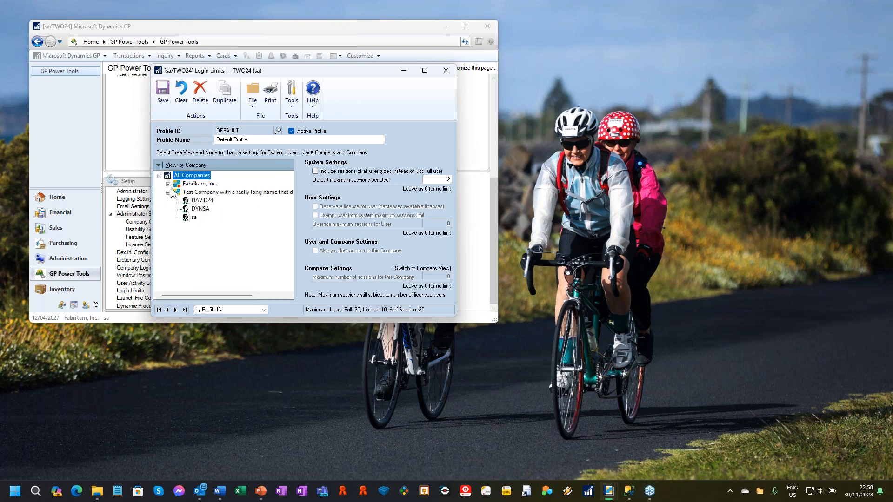
click(168, 184)
click(200, 184)
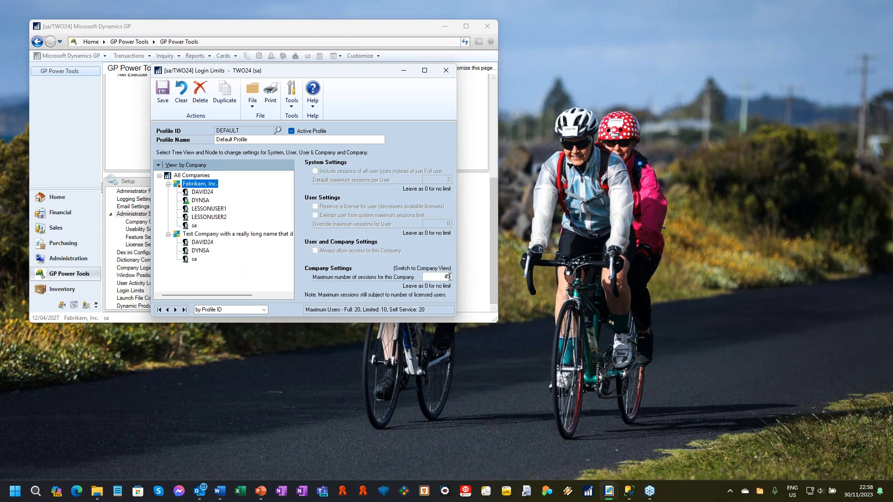
click(447, 71)
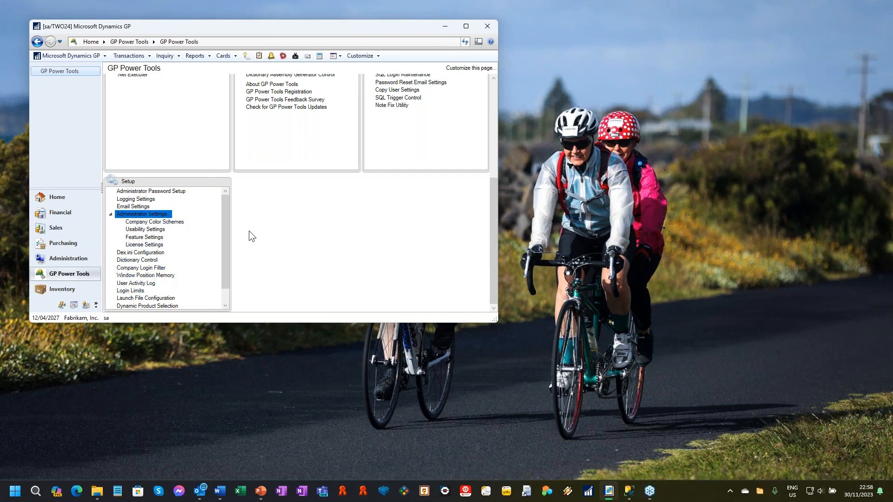
Open Dictionary Control from the GP Power Tools Setup area and place its window beside the main window
click(492, 163)
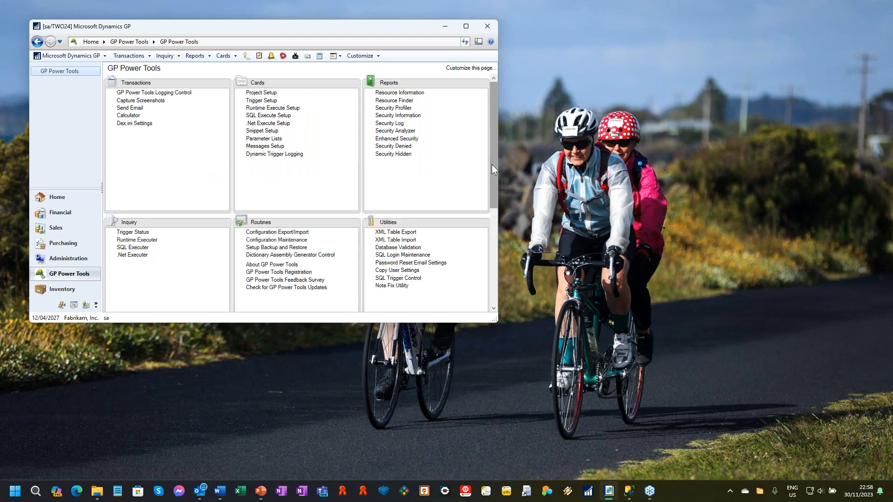
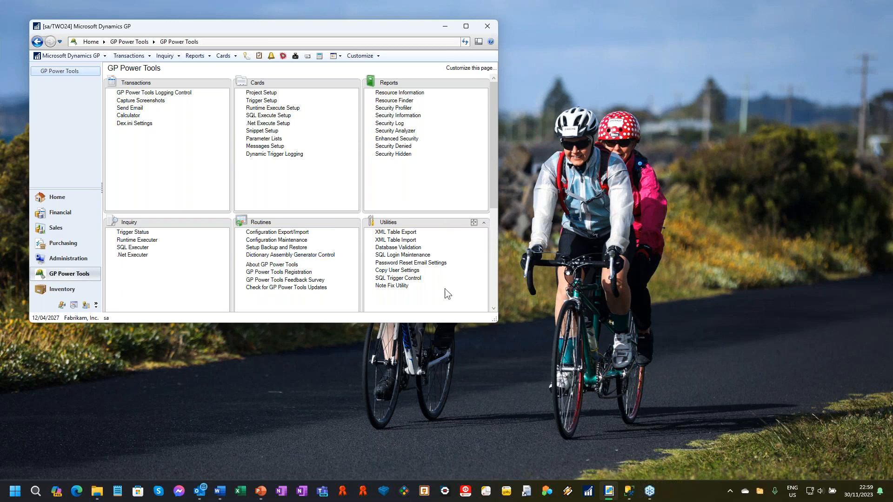
scroll(495, 270, down, 3)
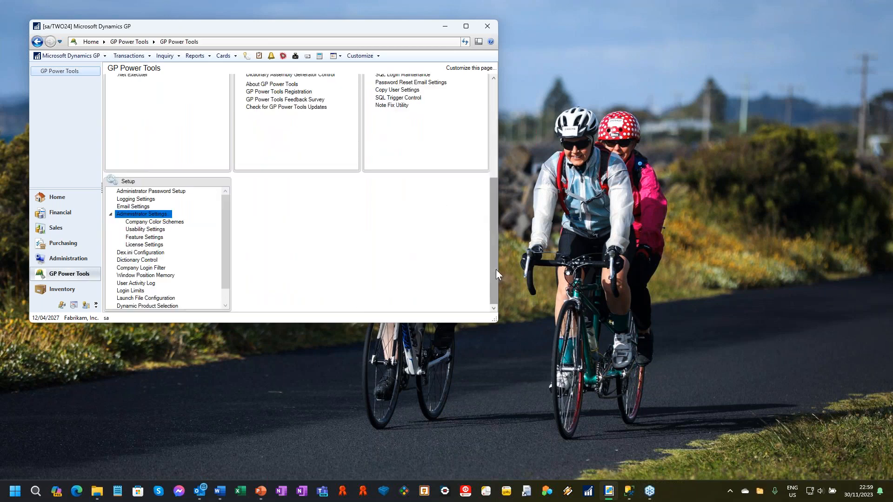
click(131, 261)
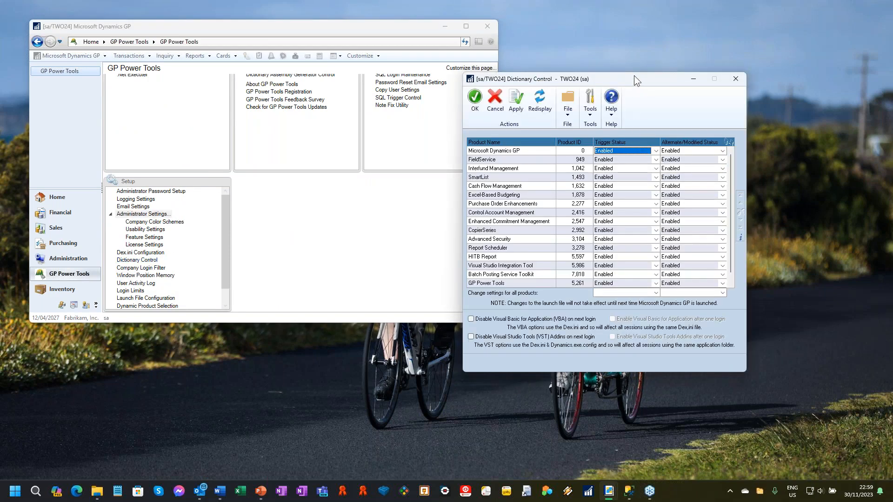
drag(634, 77, 674, 24)
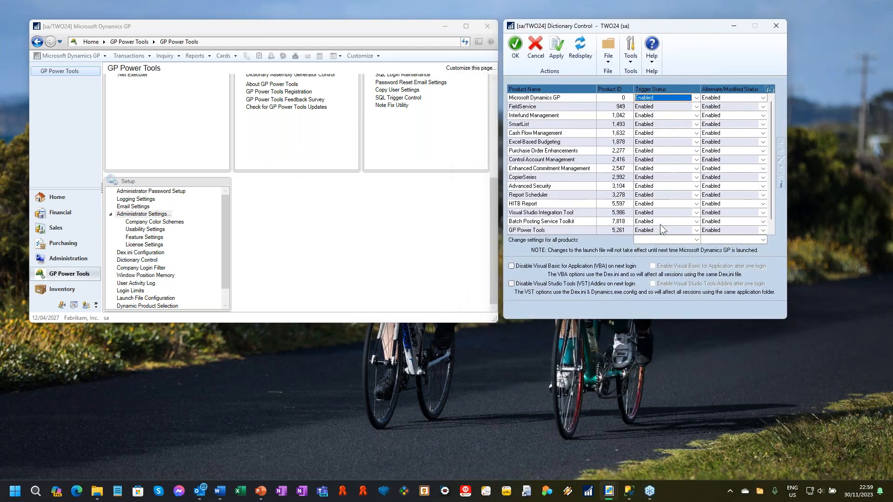
click(632, 60)
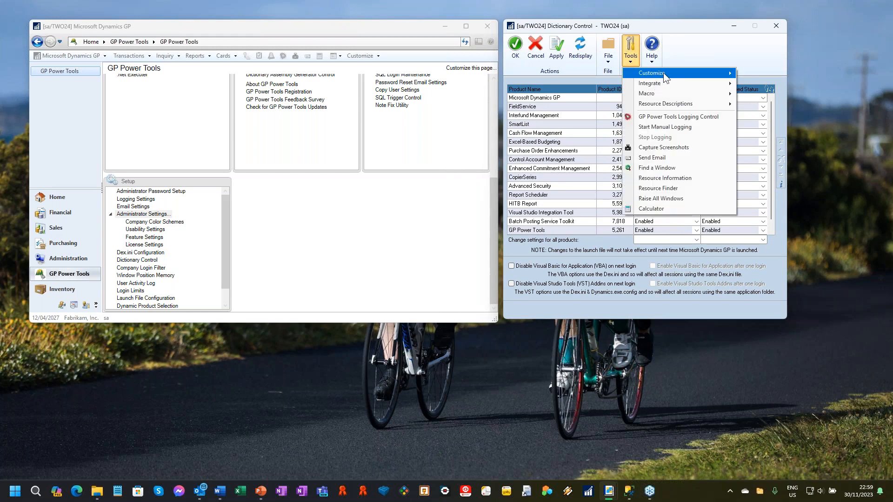
mouse_move(664, 72)
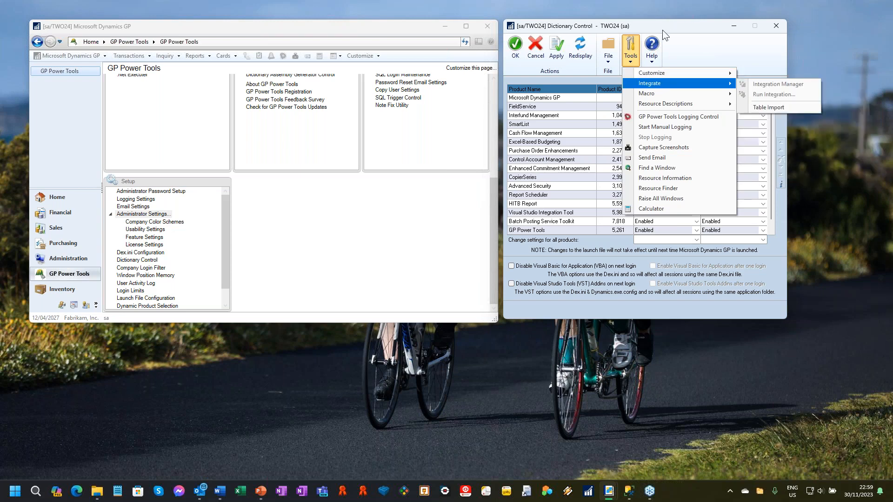
click(666, 46)
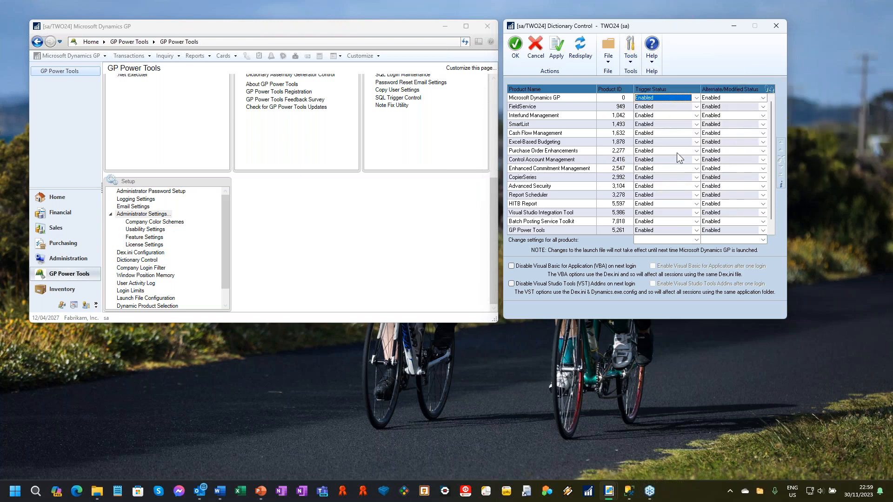
Set the Trigger Status of SmartList to Disabled after Login in Dictionary Control
click(695, 107)
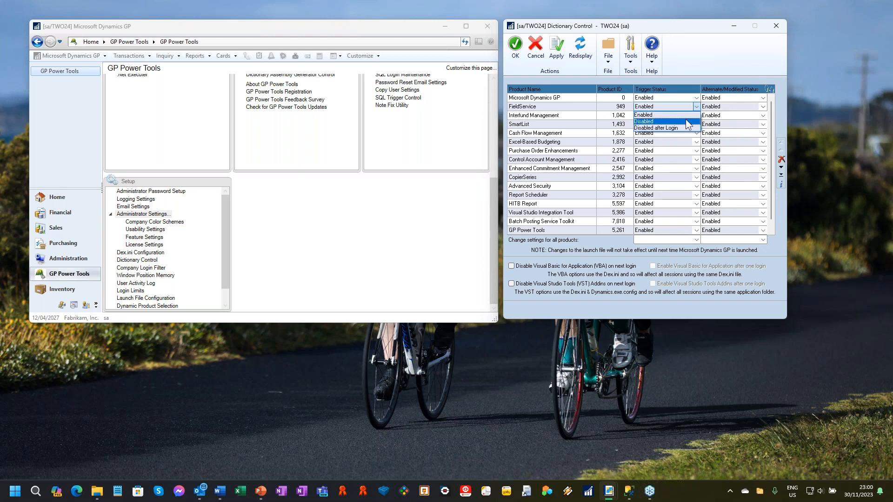
click(574, 126)
click(671, 124)
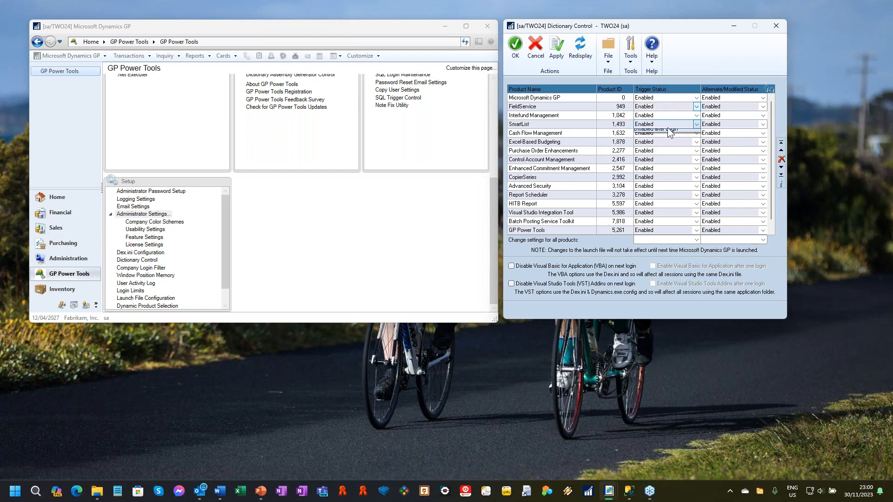
key(Up)
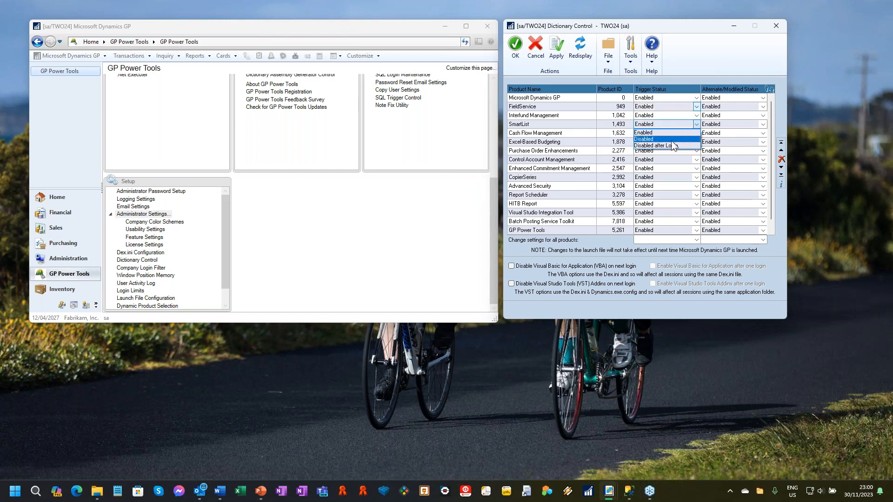
click(670, 146)
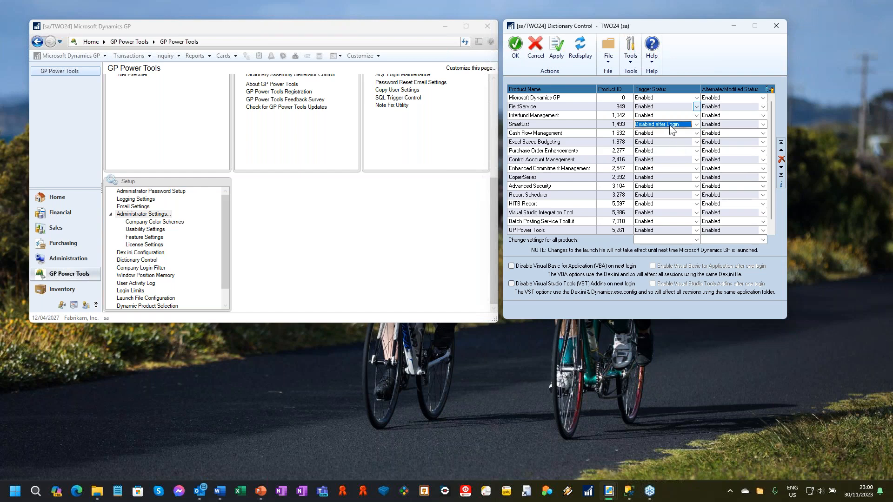
Open the Disabled After Login user selection for SmartList, view it by Company, and close it with all users and companies kept
click(770, 90)
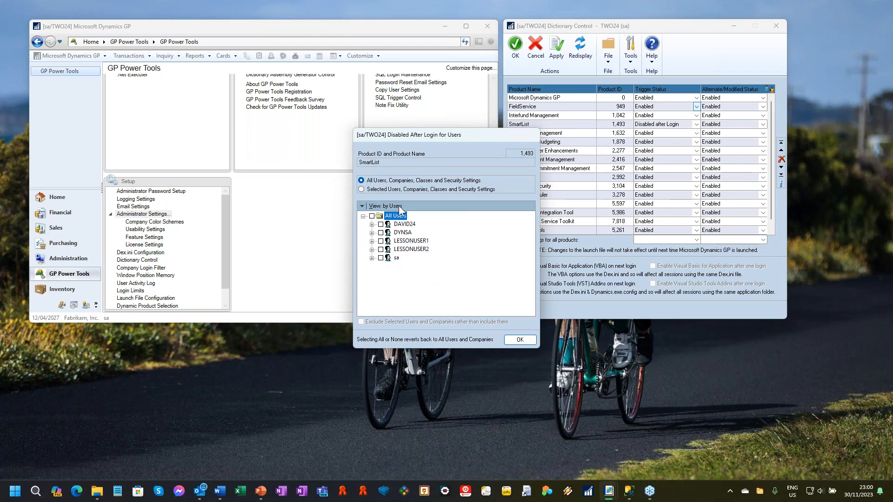
click(400, 207)
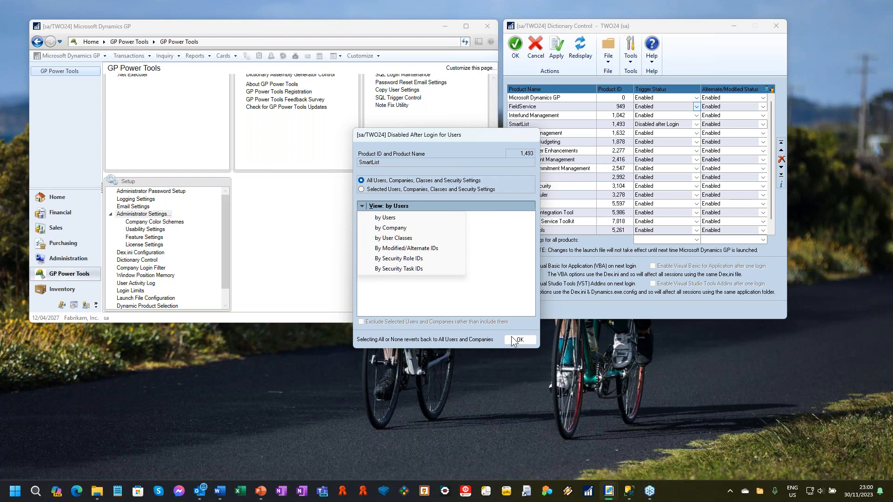
click(402, 228)
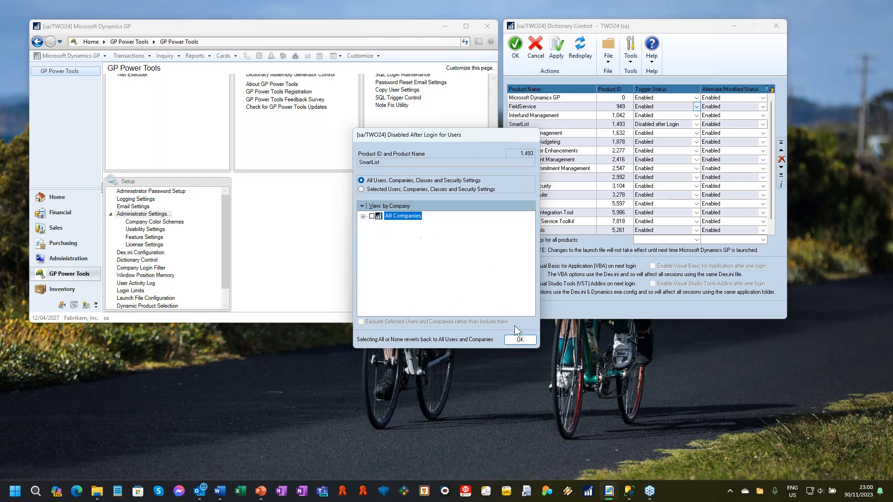
click(519, 340)
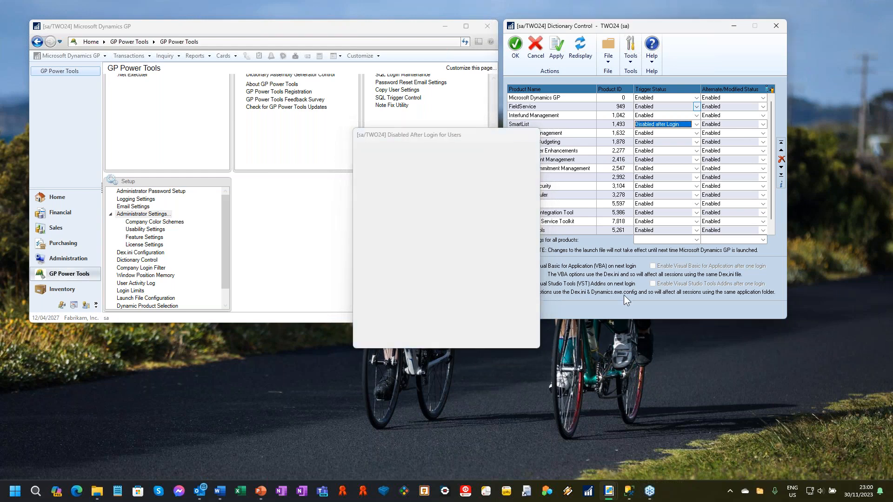
Set the Trigger Status of SmartList to Disabled and apply the Dictionary Control settings
click(669, 125)
click(660, 138)
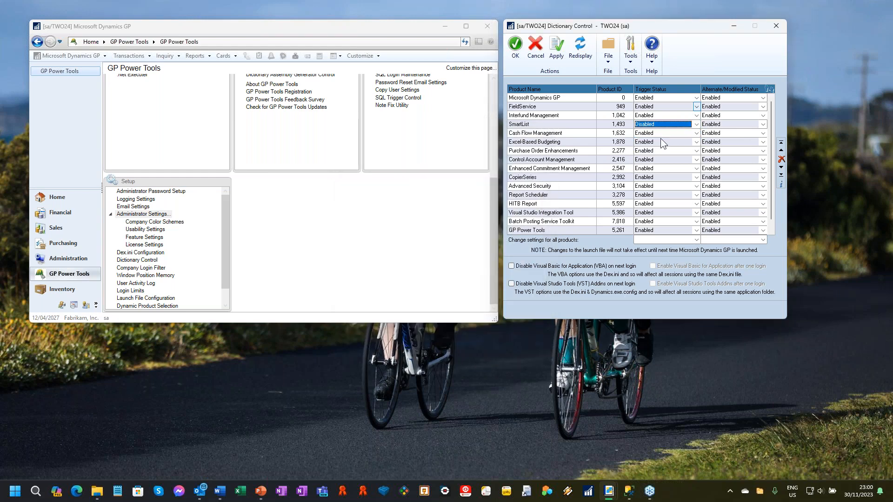
click(556, 45)
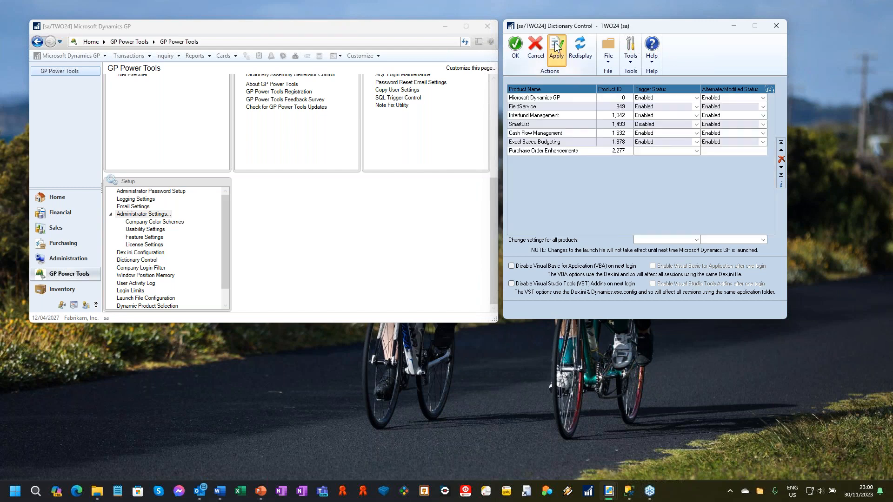
Open Customer Maintenance from the Sales cards of Dynamics GP
click(493, 141)
click(223, 55)
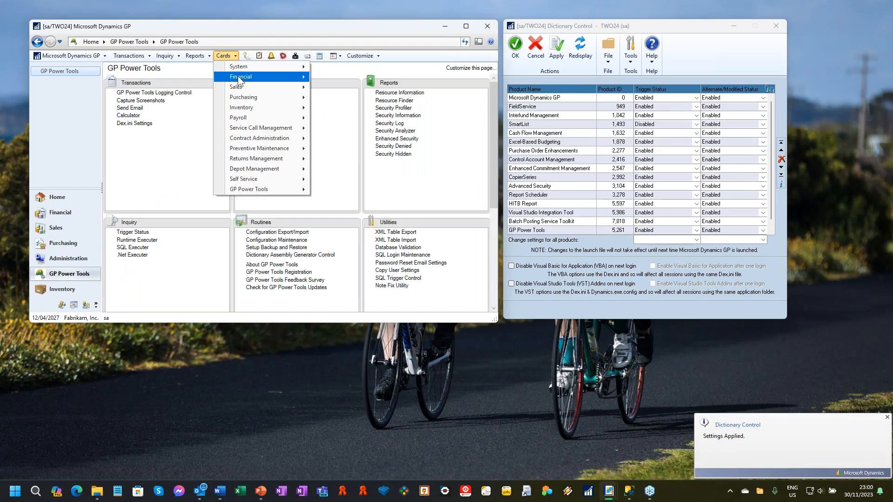
mouse_move(307, 91)
click(339, 88)
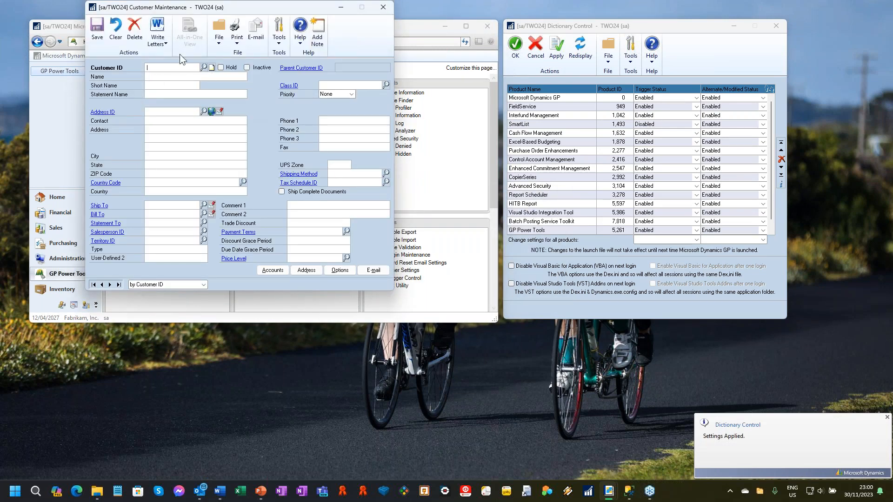
Open the Customer ID lookup from Customer Maintenance, examine the list of customers and prospects, and close it
click(204, 68)
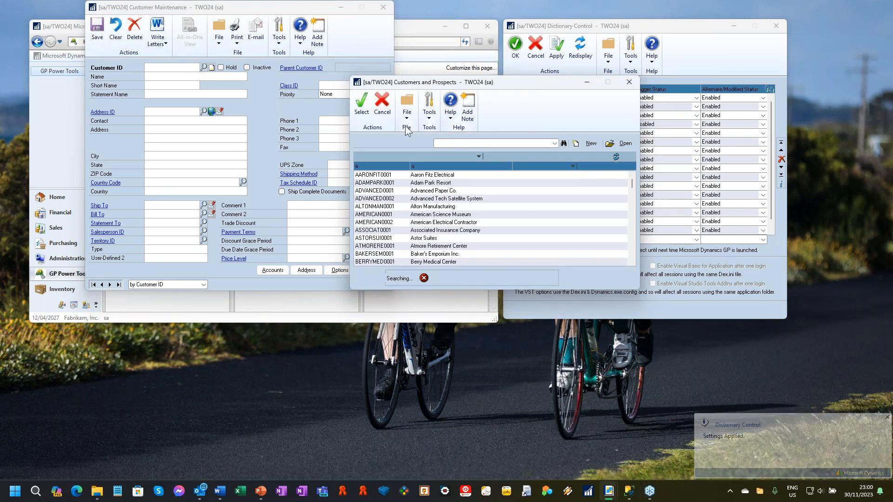
drag(526, 80, 362, 36)
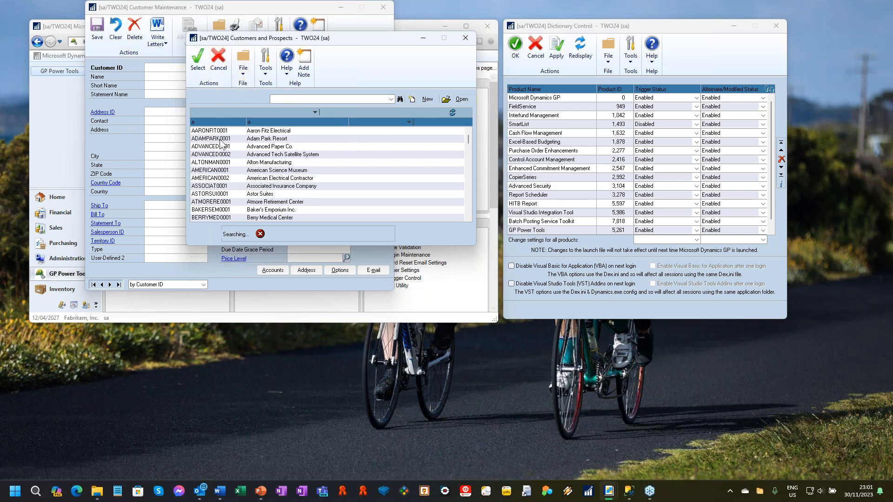
click(465, 38)
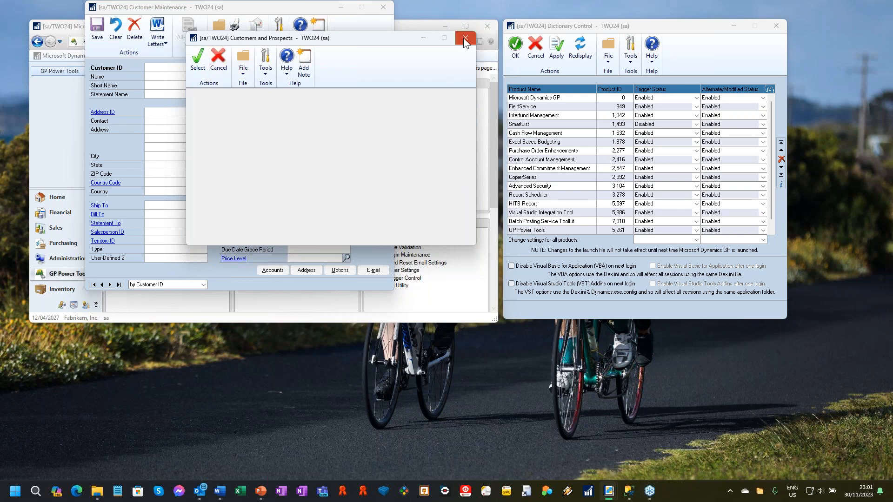
Set the Alternate/Modified Status of SmartList to All Disabled and apply the Dictionary Control settings
click(730, 125)
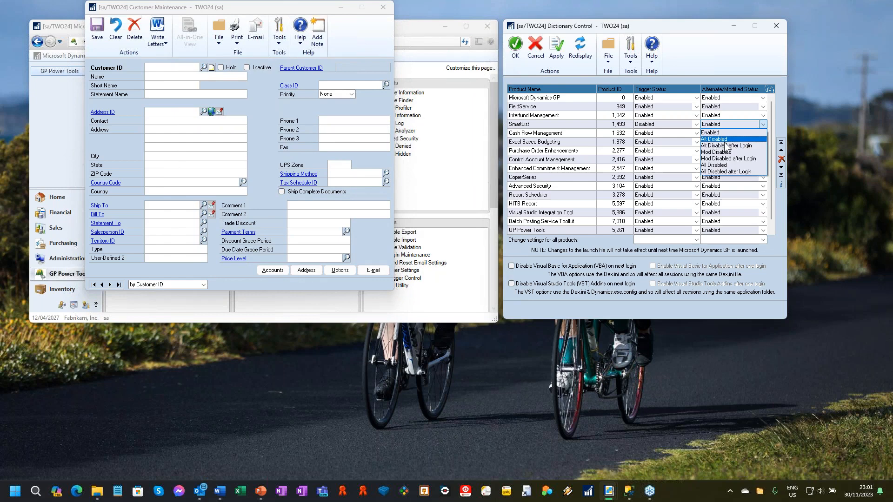
click(733, 171)
click(559, 53)
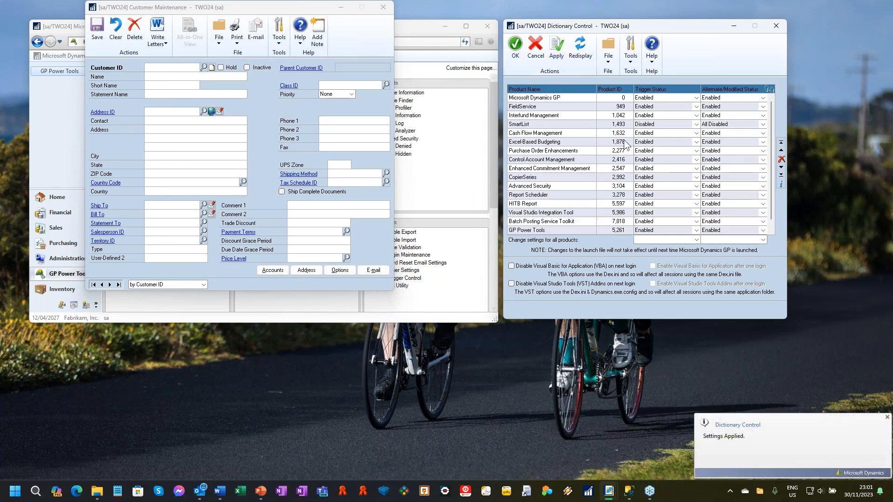
Reopen the Customer ID lookup to check which version is used, highlight ADVANCED0001, and close it without selecting a customer
click(203, 68)
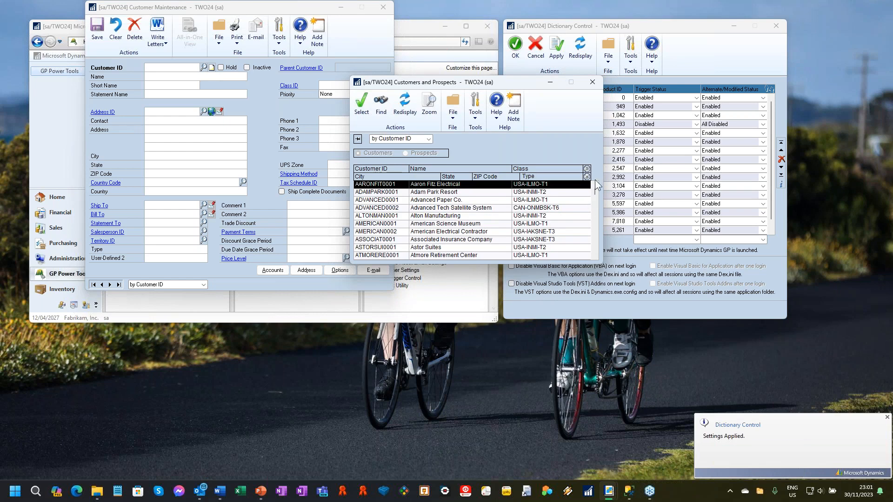
click(433, 200)
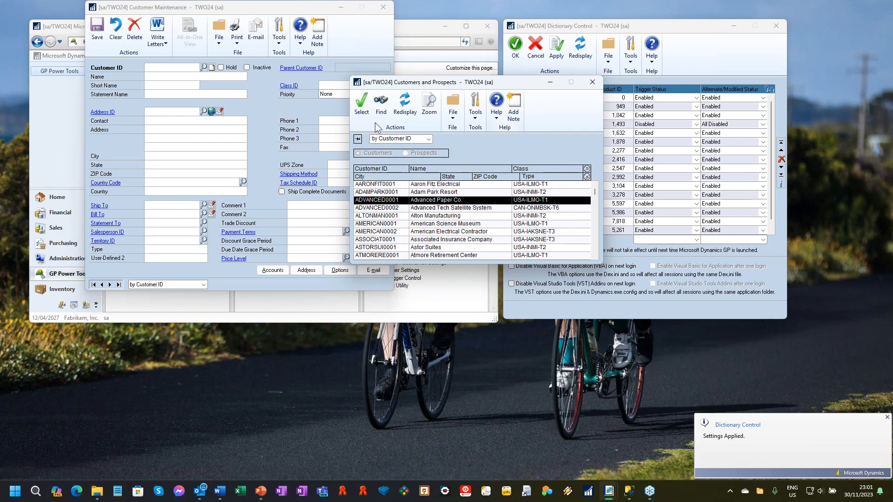
click(593, 82)
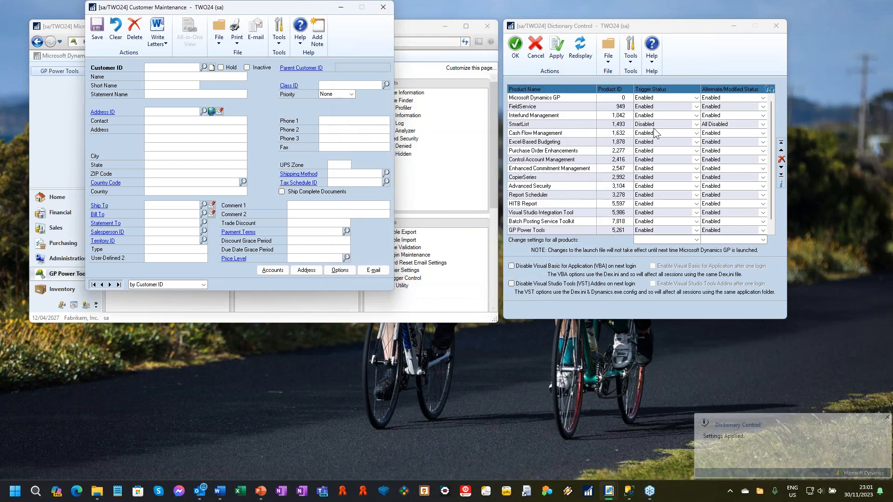
Set the Trigger Status of SmartList to Enabled, apply the settings, and check the Customer ID lookup again
click(696, 124)
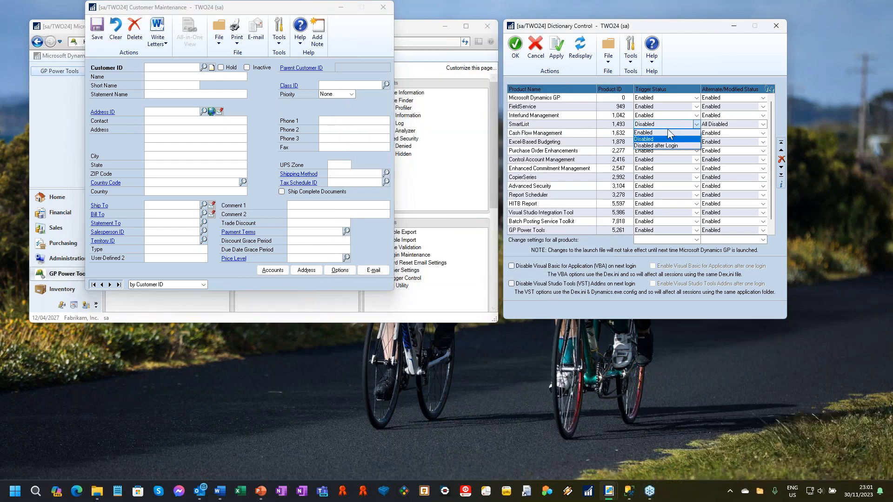
click(665, 133)
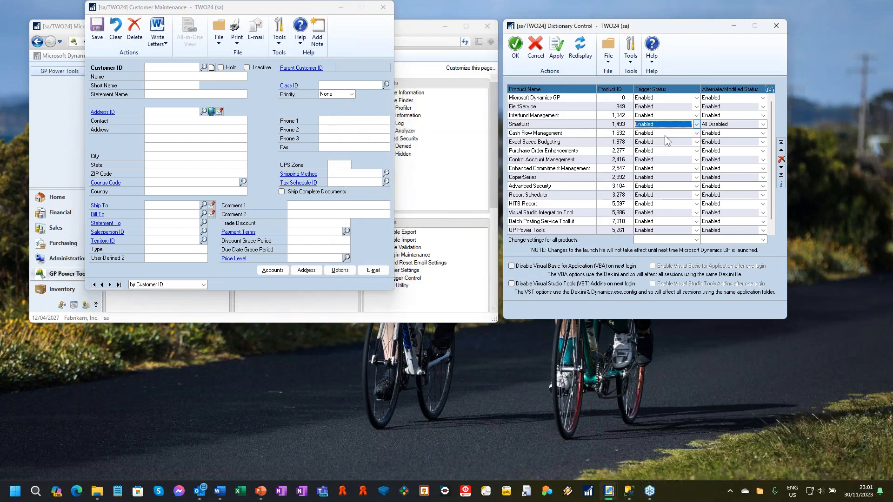
click(556, 49)
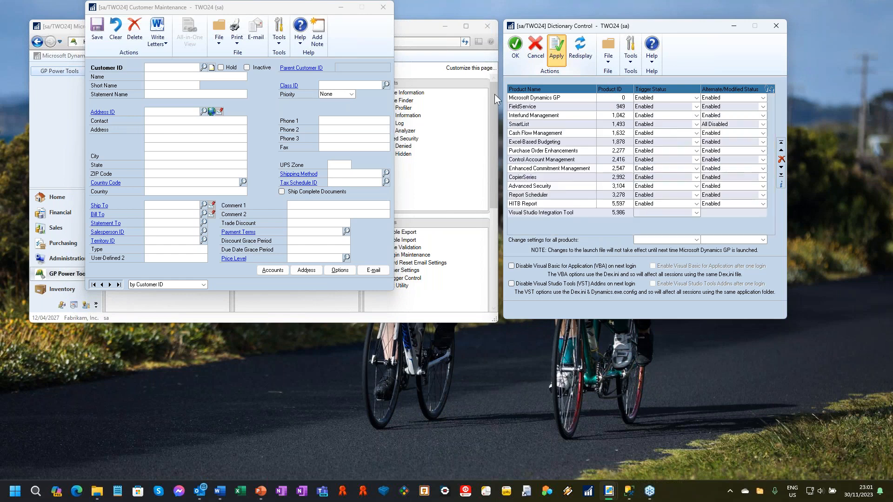
click(203, 67)
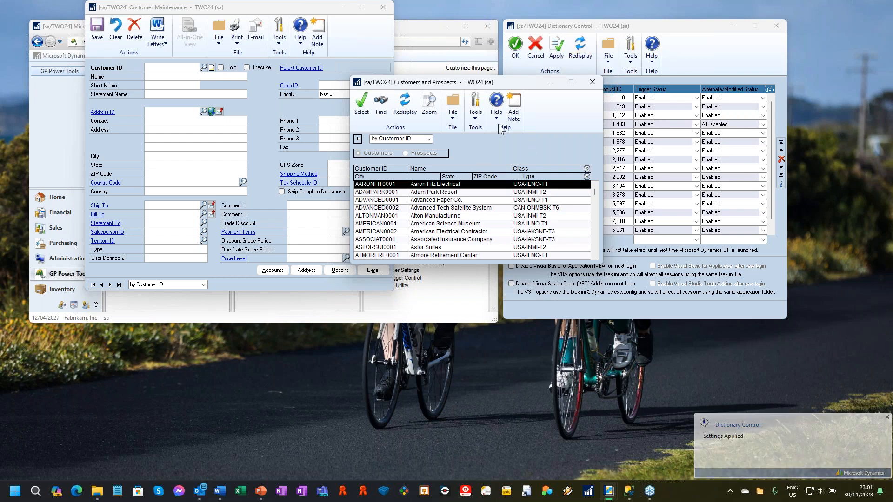
click(595, 83)
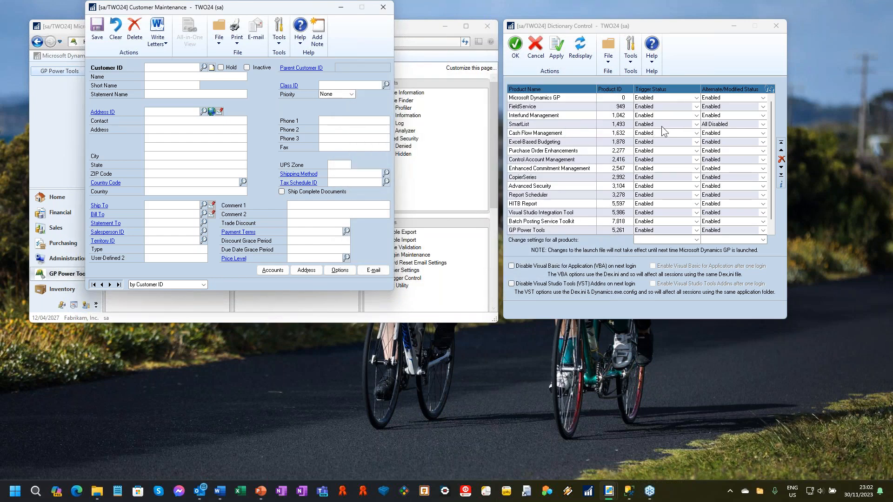
Set the Alternate/Modified Status of SmartList to Enabled, apply the settings, and check which customer lookup opens
click(714, 128)
click(714, 133)
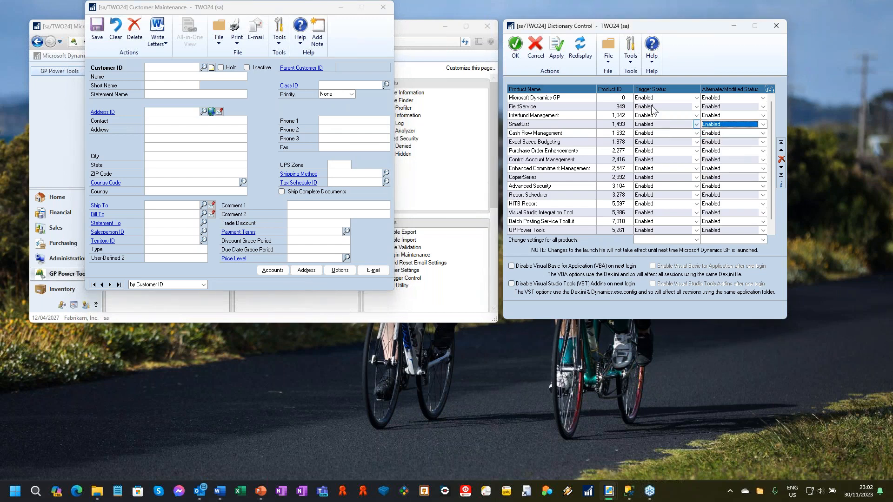
click(556, 49)
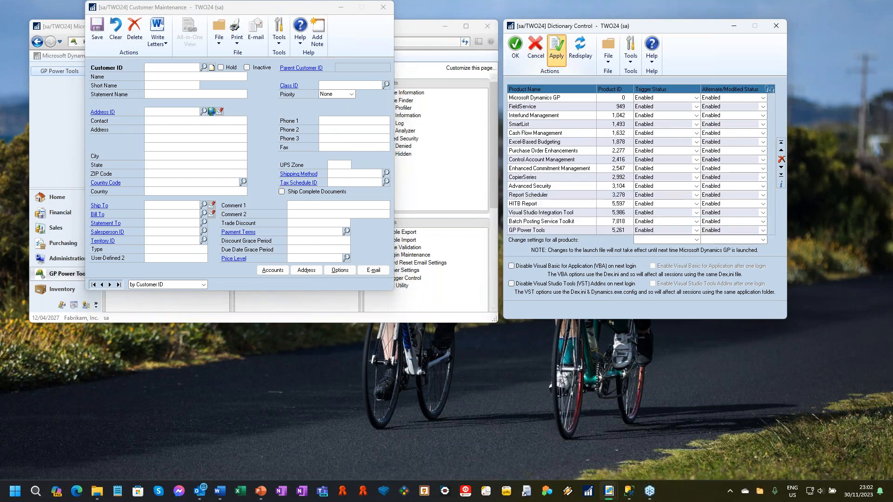
click(201, 69)
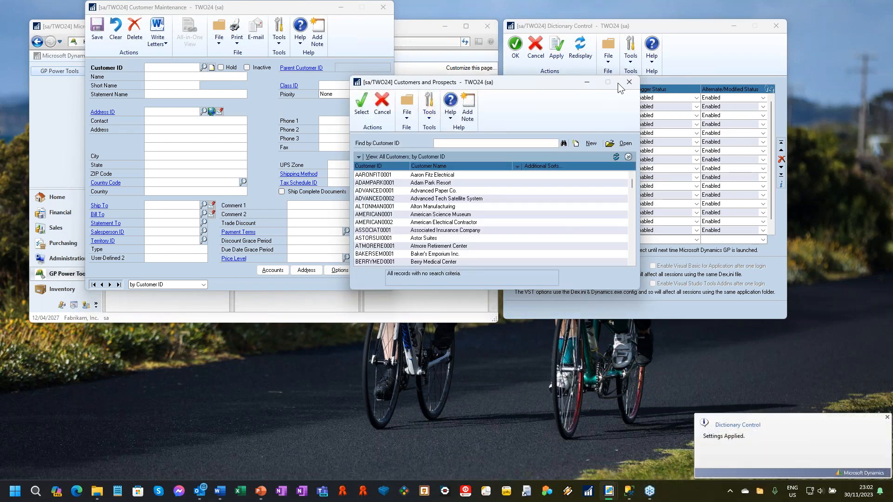
click(630, 82)
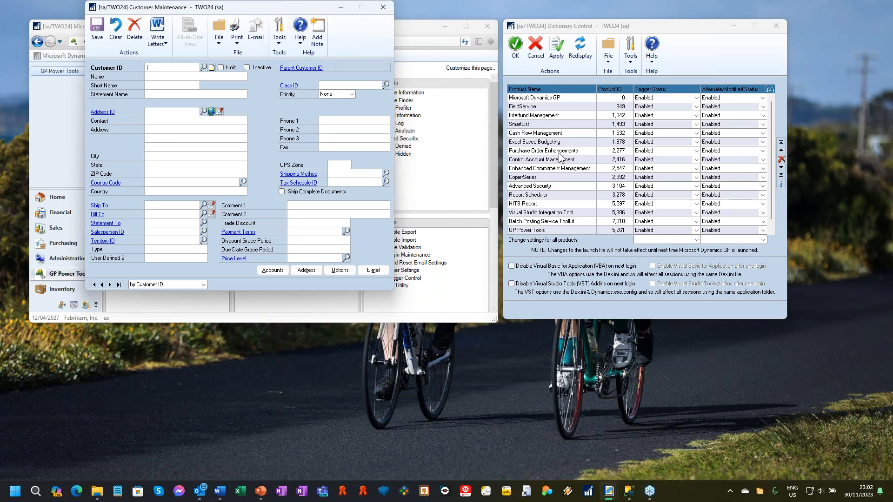
Close Dictionary Control and Customer Maintenance
click(781, 159)
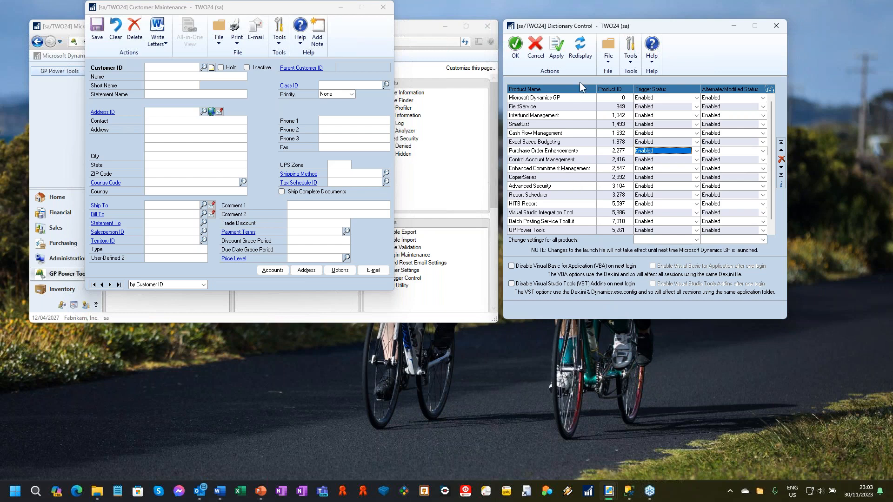
click(780, 27)
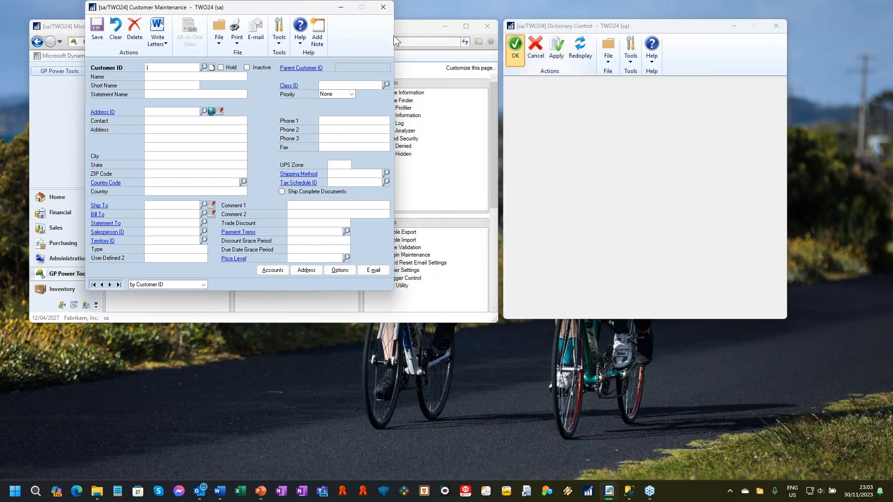
click(383, 8)
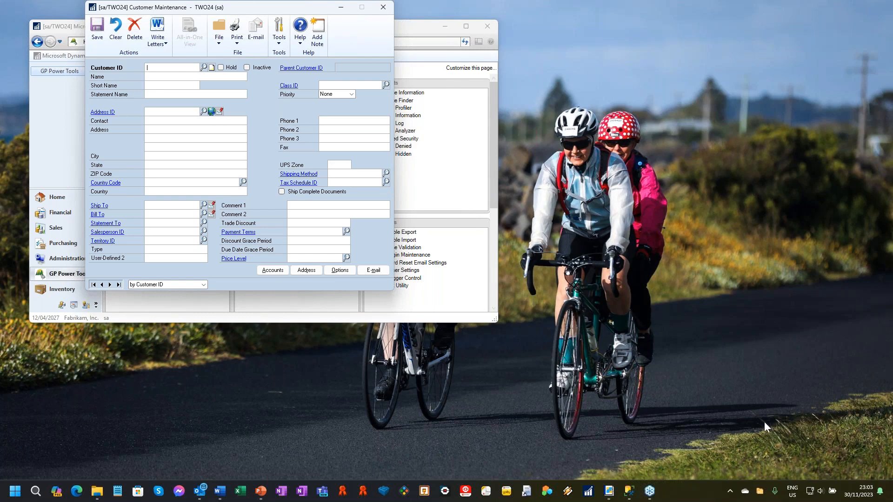
click(384, 8)
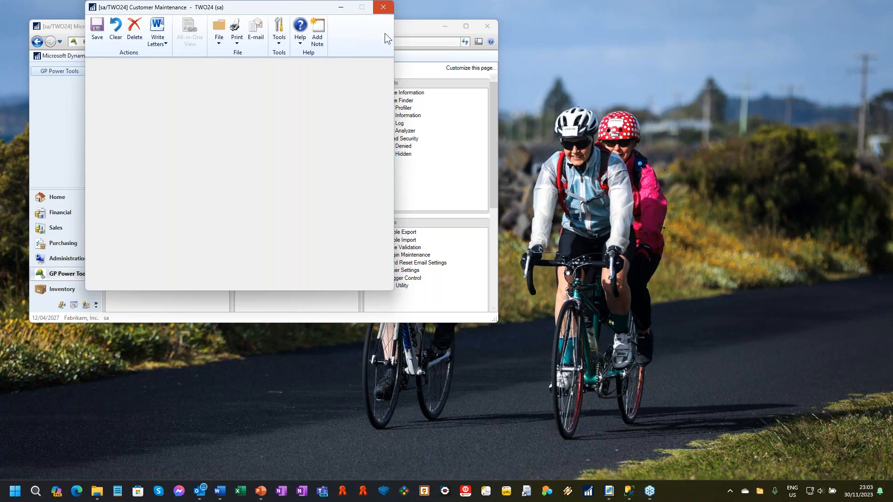
Open Resource Information from the GP Power Tools reports and place it beside the main Dynamics GP window
drag(224, 29, 243, 36)
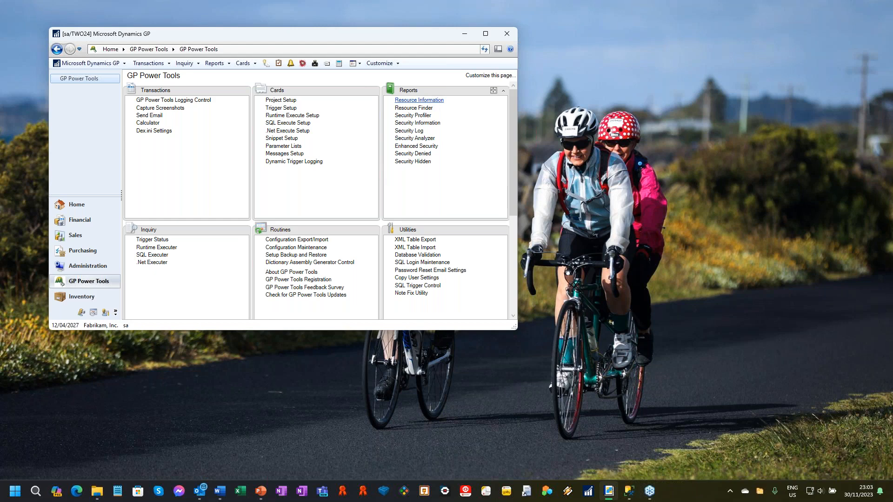
click(419, 100)
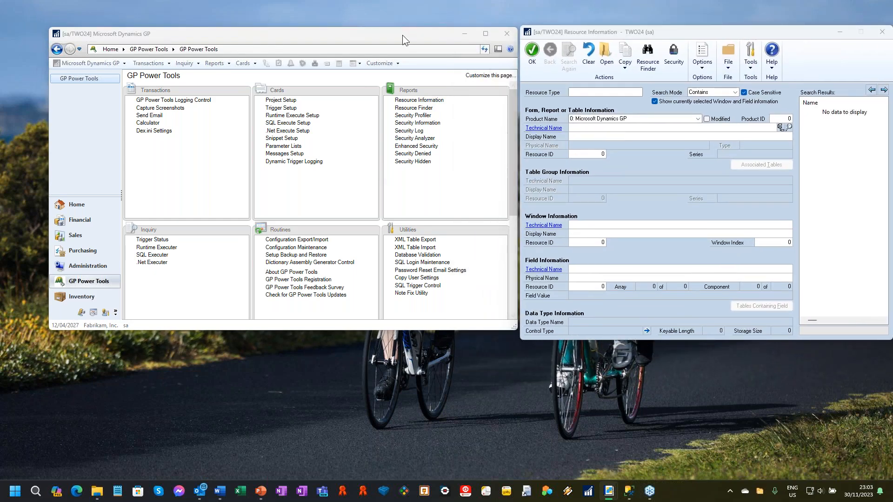
drag(402, 35, 387, 35)
drag(618, 31, 602, 33)
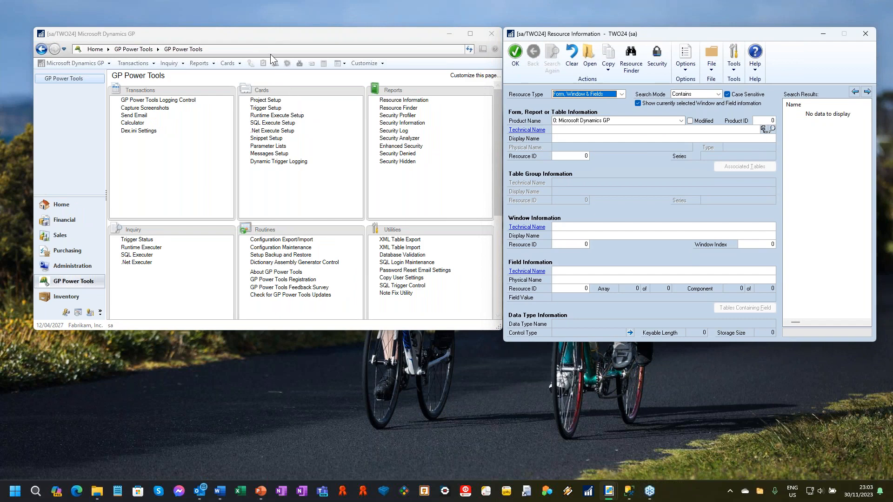
Search the Microsoft Dynamics GP windows for "customer"
click(267, 36)
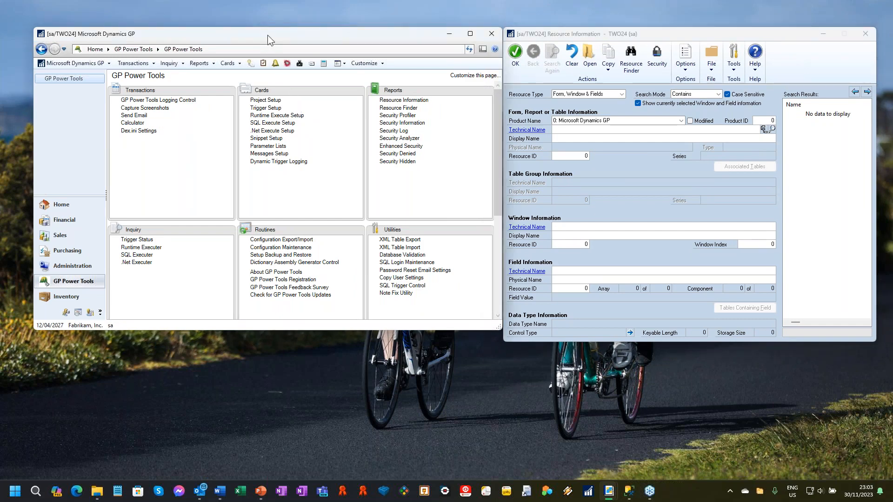
key(ctrl+f)
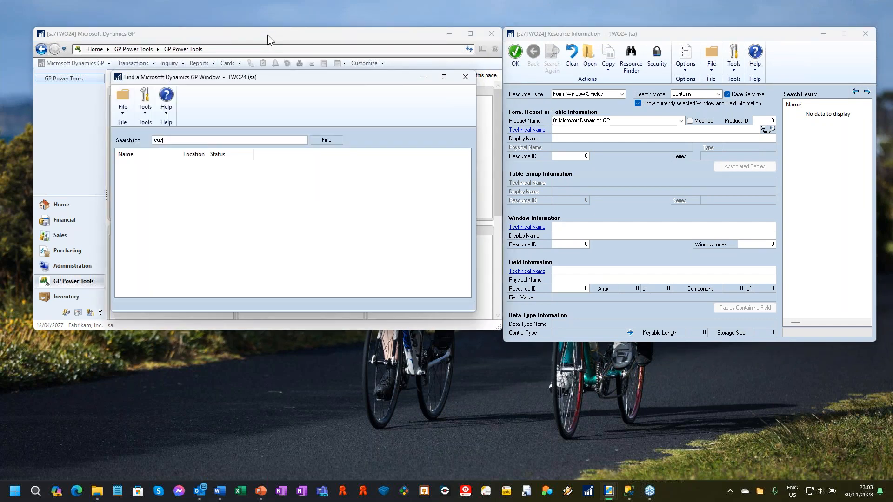
text(customer)
key(Return)
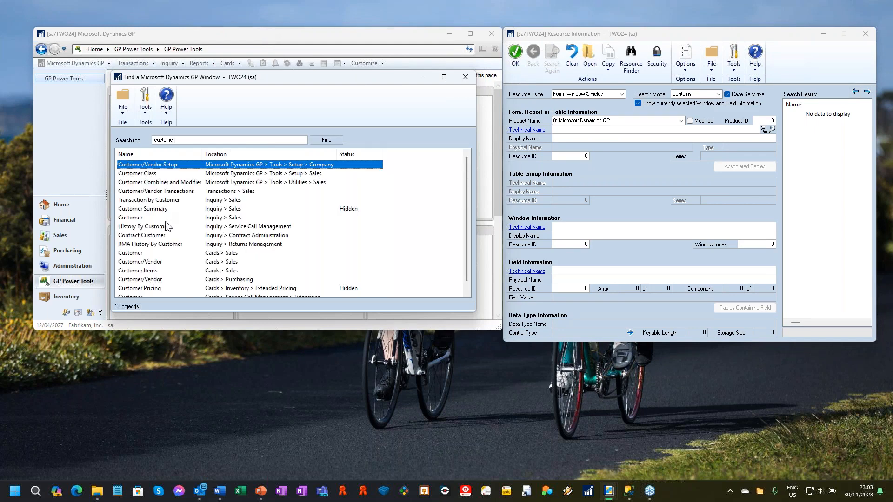
Open the Customer window under Cards > Sales in version A, Microsoft Dynamics GP, and close the window search
click(150, 254)
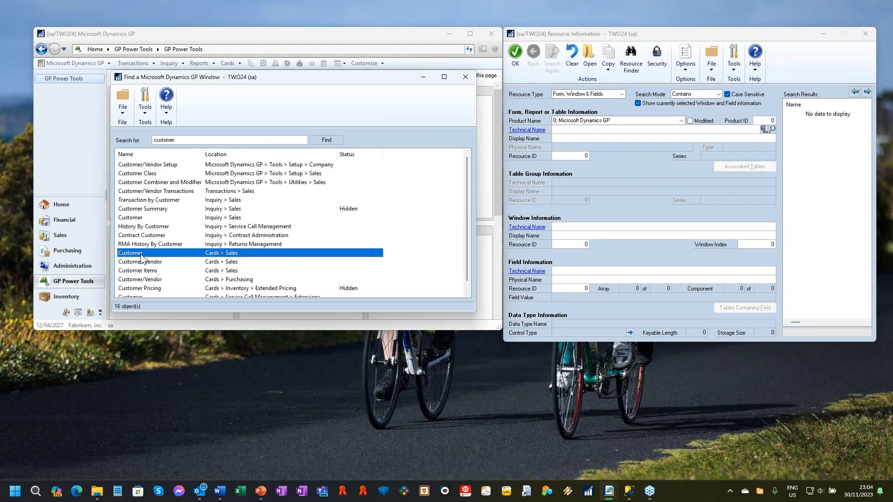
double_click(150, 254)
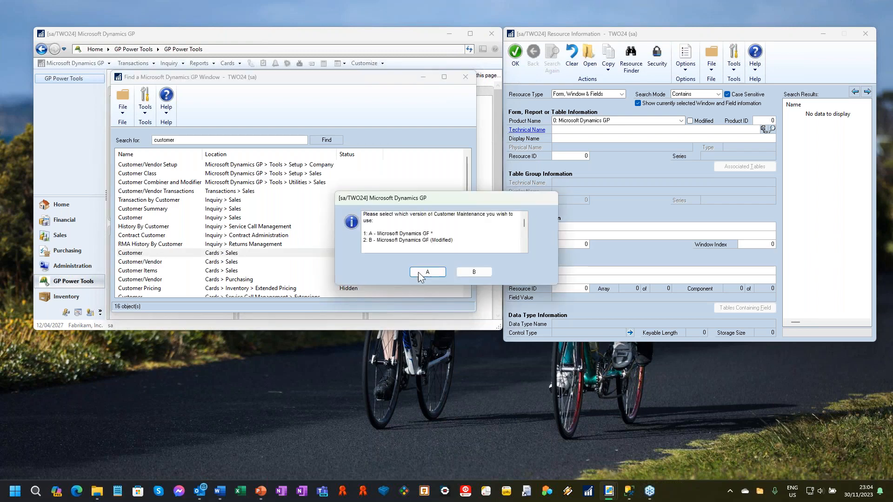
click(429, 272)
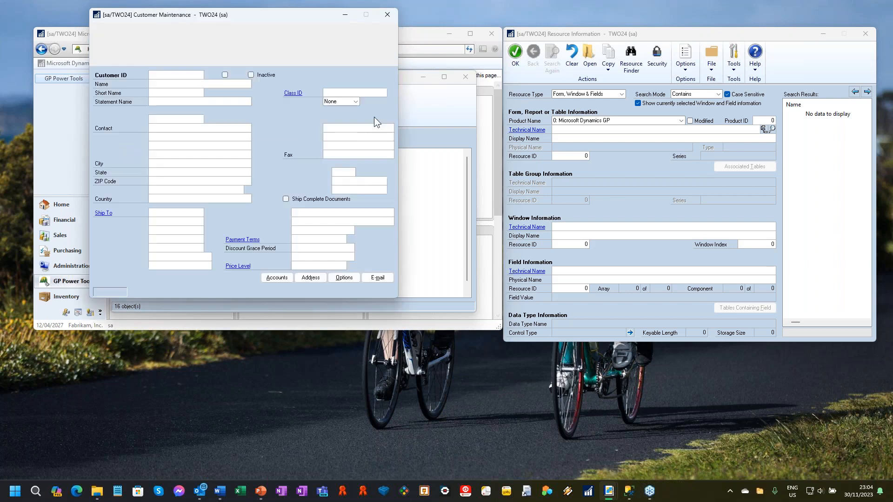
click(440, 114)
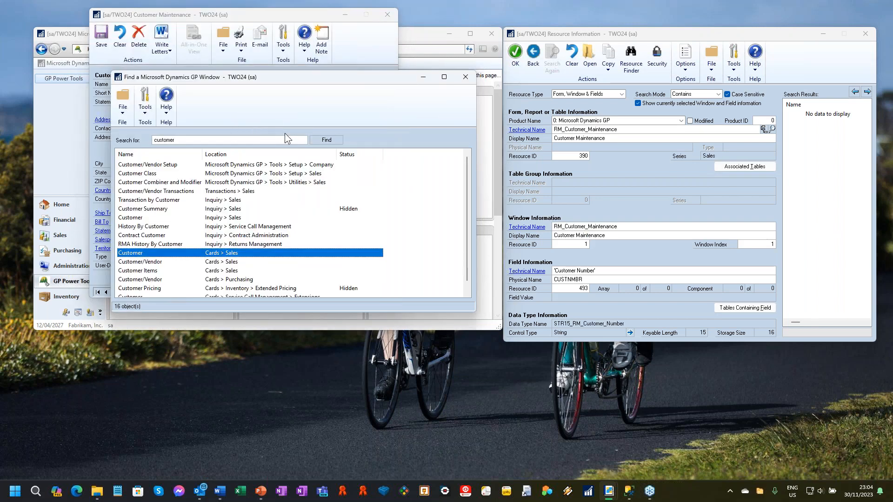
click(466, 77)
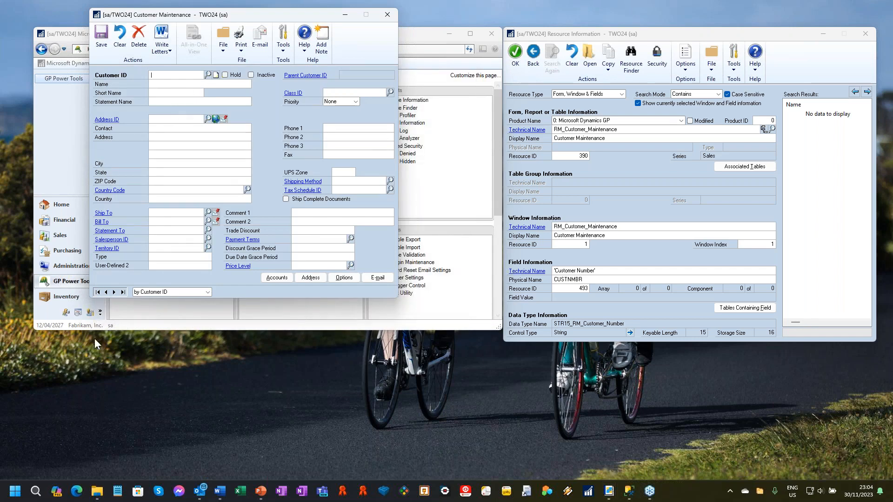
Display the first customer record and move through its fields from Name to Ship Complete Documents, examining each field's details in Resource Information
click(98, 294)
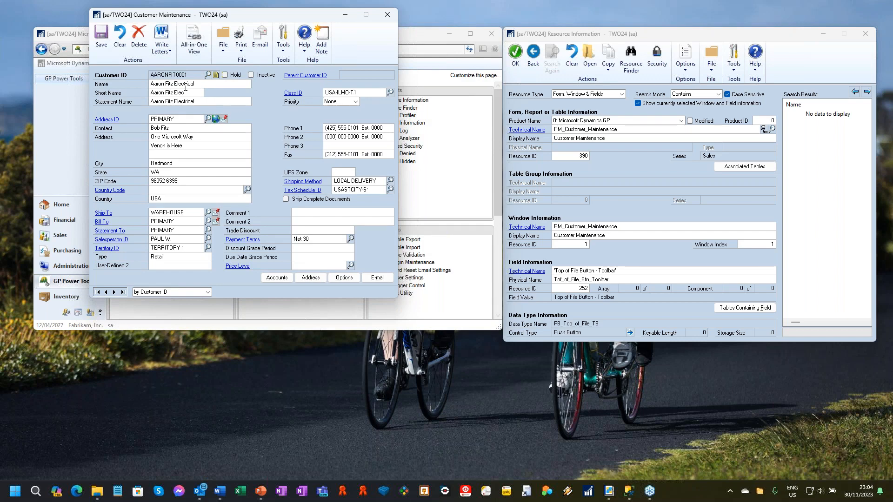
click(203, 86)
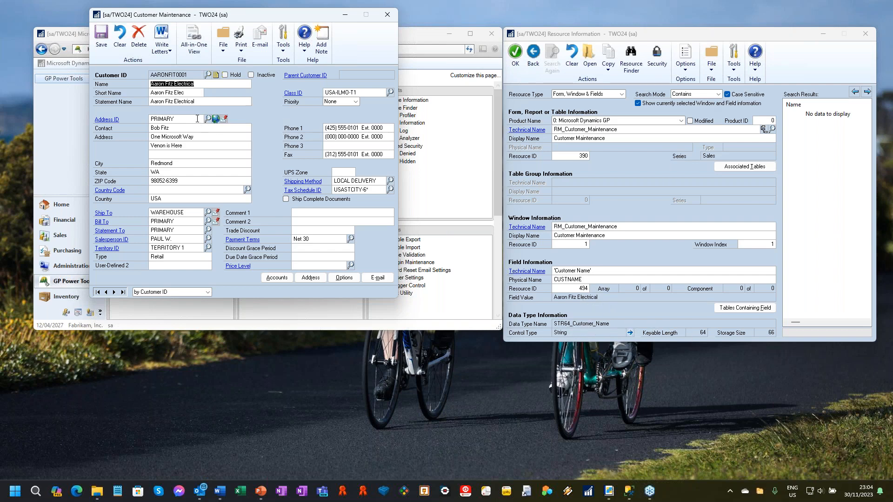
key(Tab)
key(Tab)
key(Tab)
key(Tab)
key(Tab)
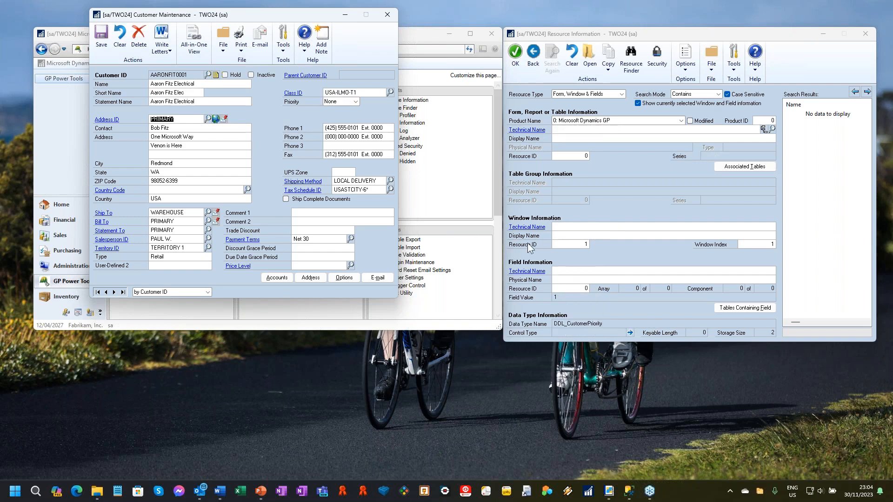
key(Tab)
key(Tab)
key(Tab)
key(Tab)
key(Tab)
key(Tab)
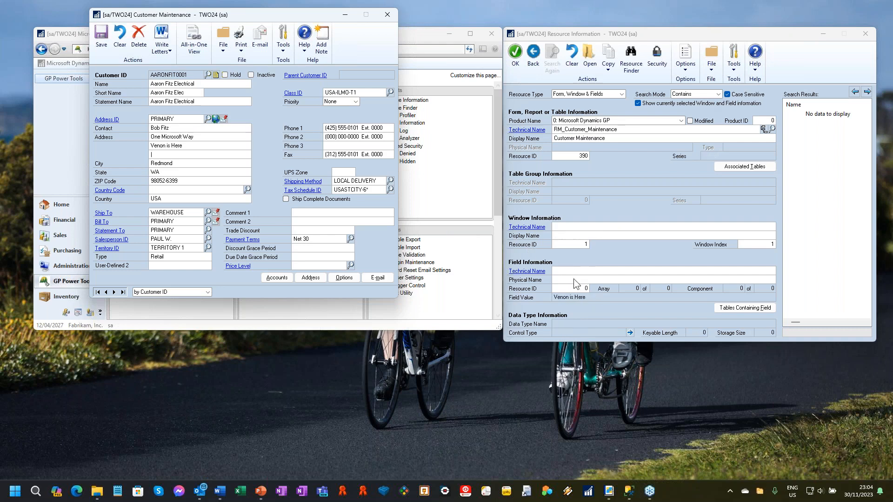
key(Tab)
key(Tab)
key(Tab)
key(Tab)
key(Tab)
key(Tab)
key(Tab)
key(Tab)
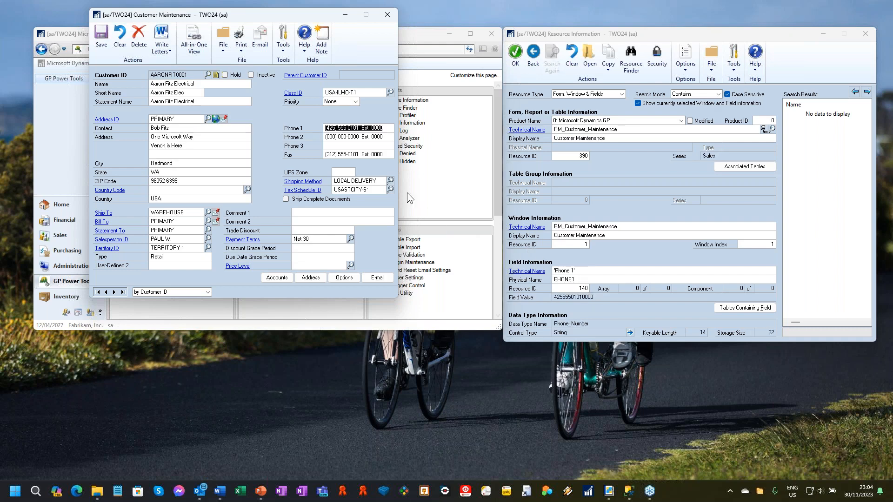
key(Tab)
key(Tab)
key(Tab)
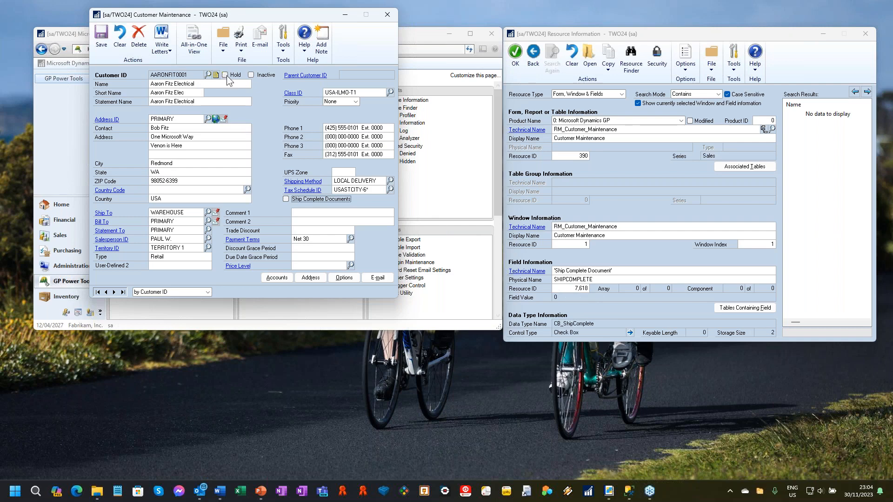
Look up the tables containing the customer Hold field and the associated tables of the Customer Maintenance form that include it
click(226, 75)
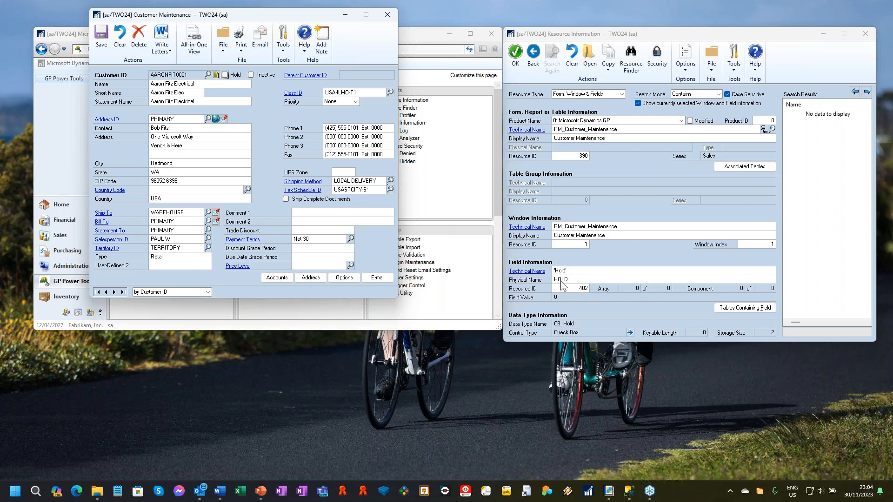
click(743, 310)
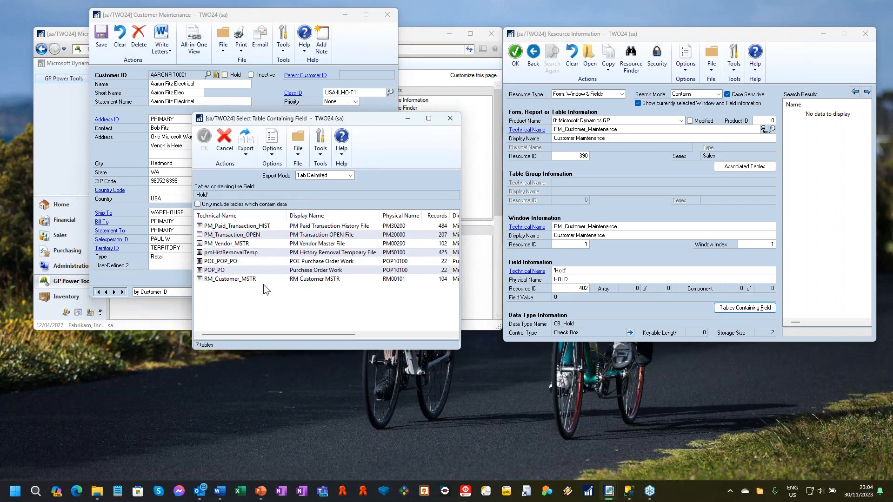
click(450, 118)
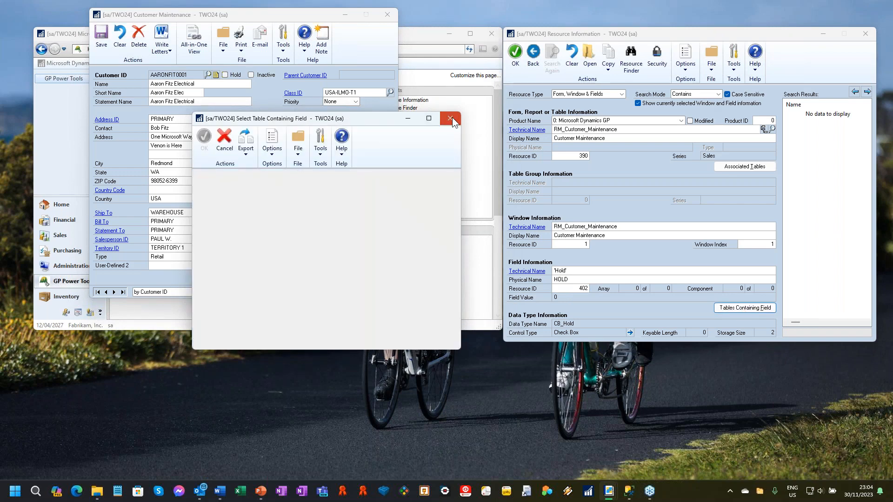
click(735, 169)
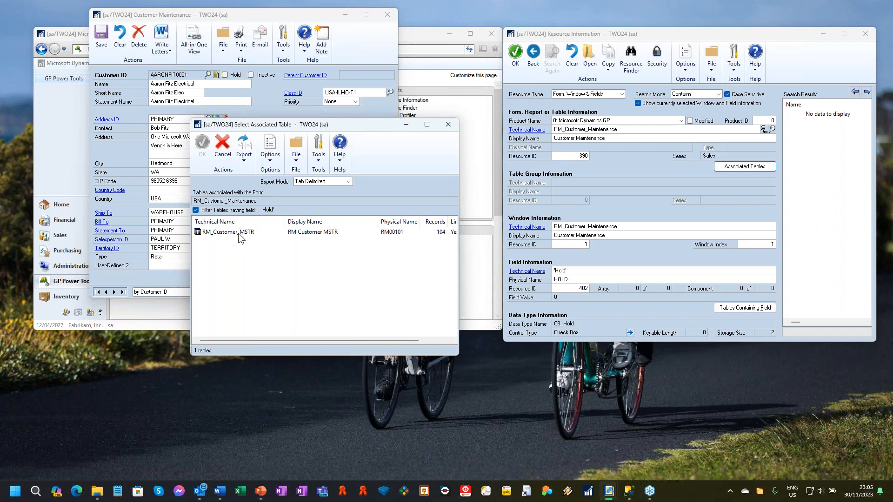
click(450, 124)
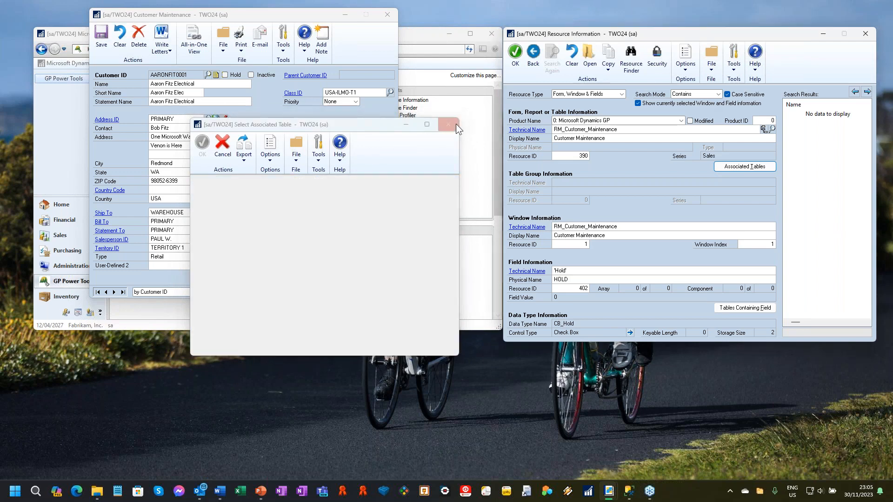
Examine the Hold field's table and field list in Resource Finder, and close it together with Customer Maintenance
click(225, 74)
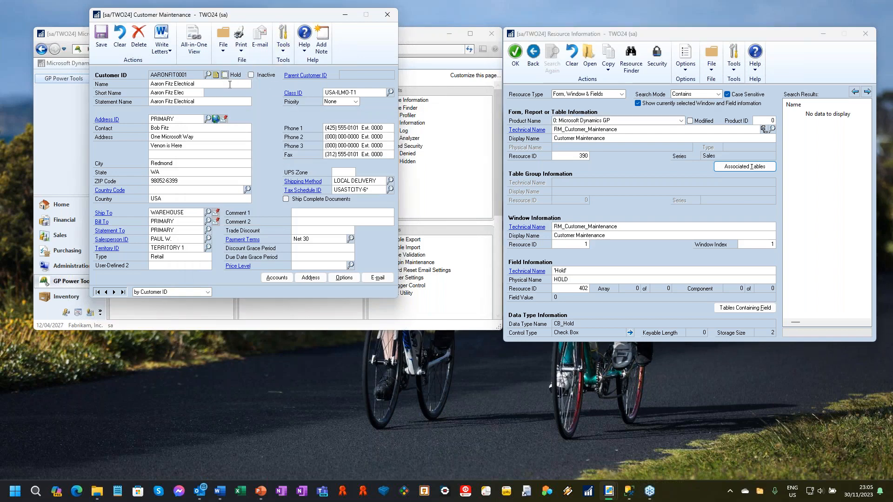
click(285, 55)
click(328, 176)
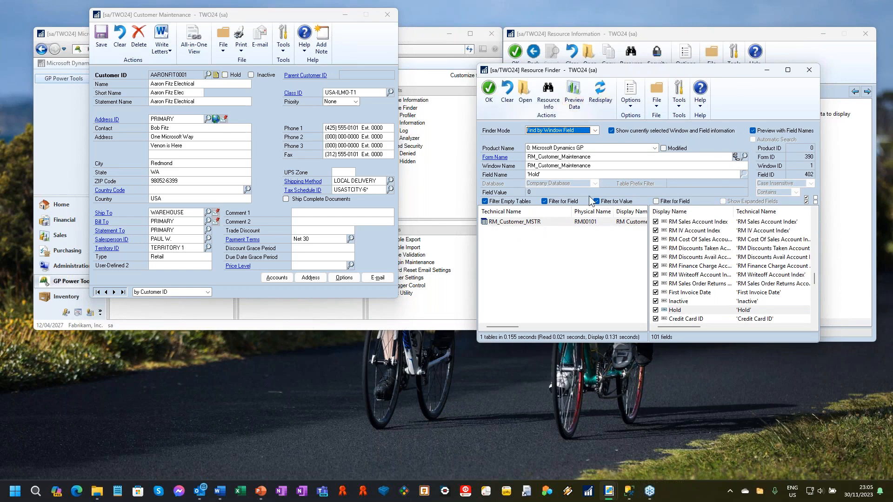
scroll(726, 258, up, 12)
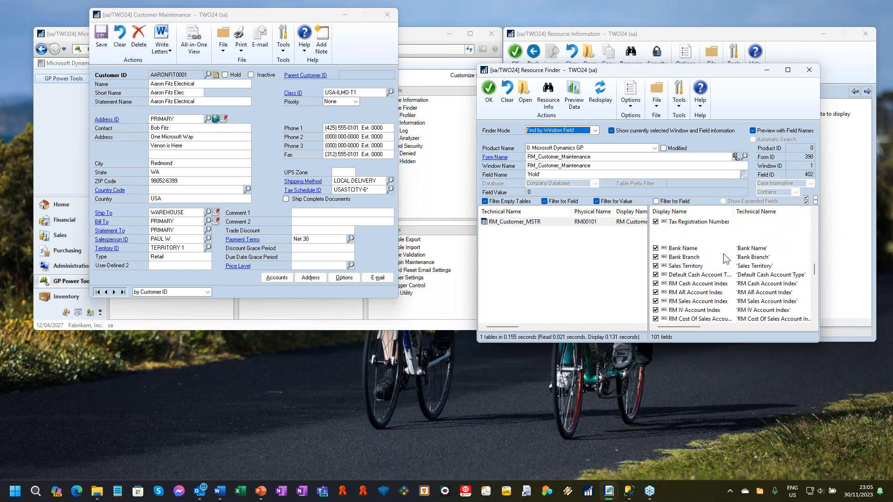
scroll(741, 256, down, 8)
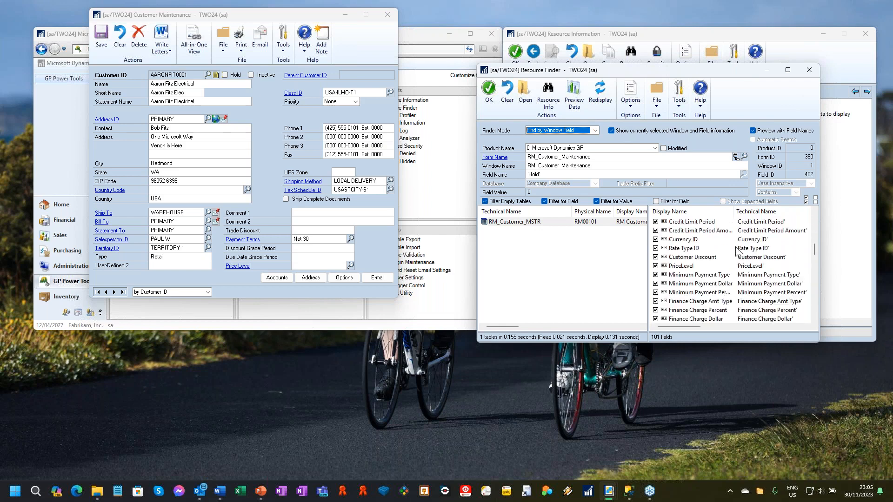
click(809, 70)
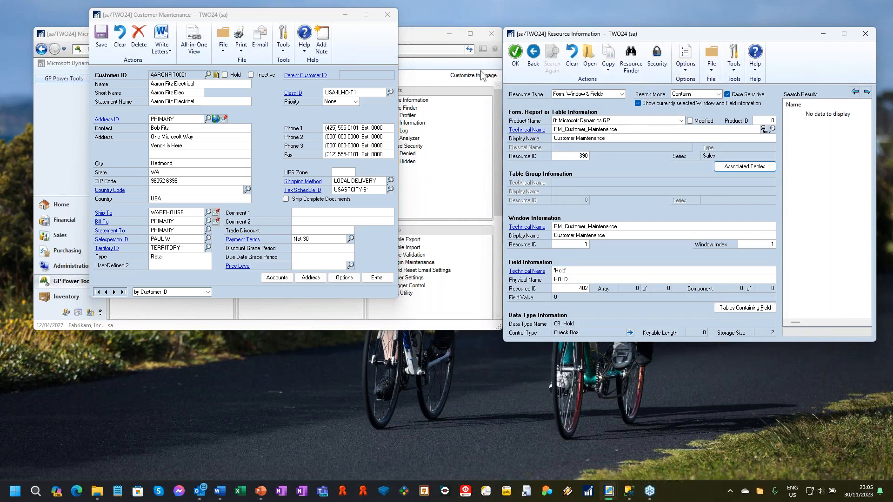
click(392, 17)
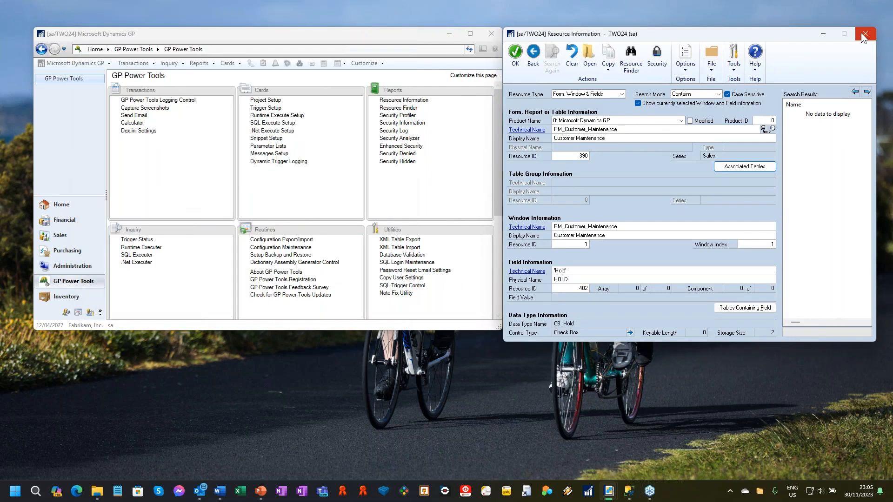
Turn on automatic trigger mode with Logging Automatic Start Only from the GP Power Tools Logging Control and display the active triggers
click(290, 65)
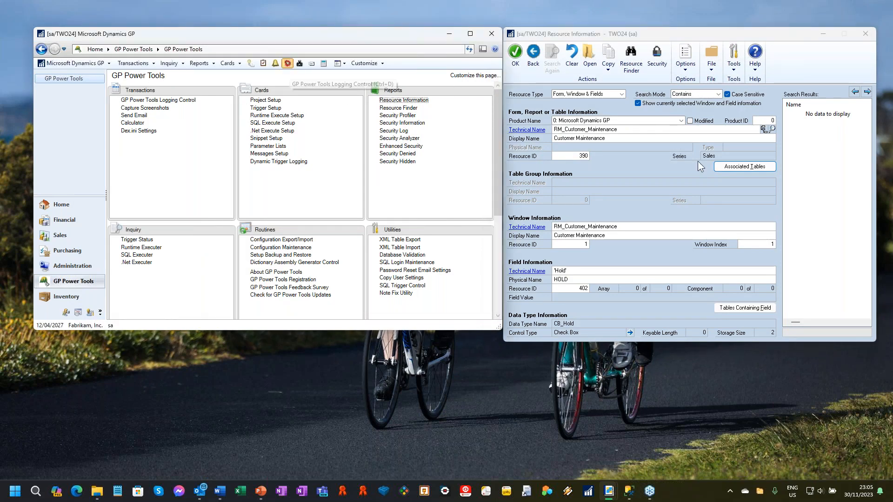
click(805, 311)
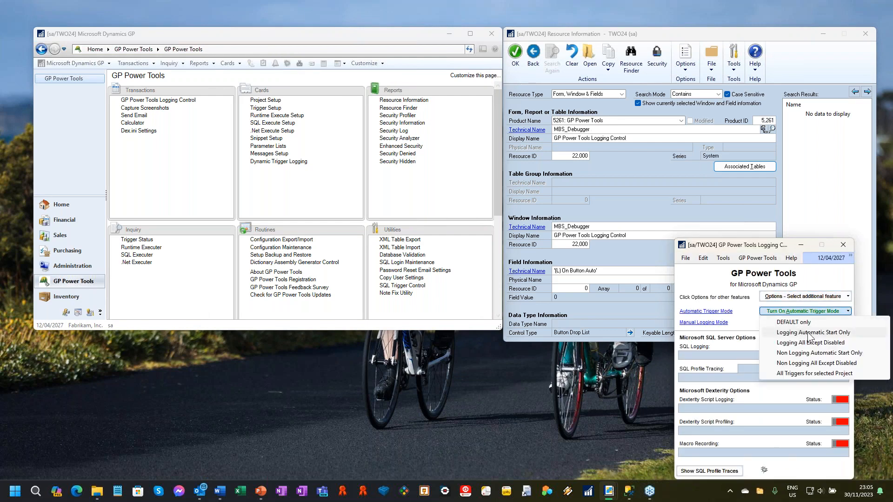
click(810, 332)
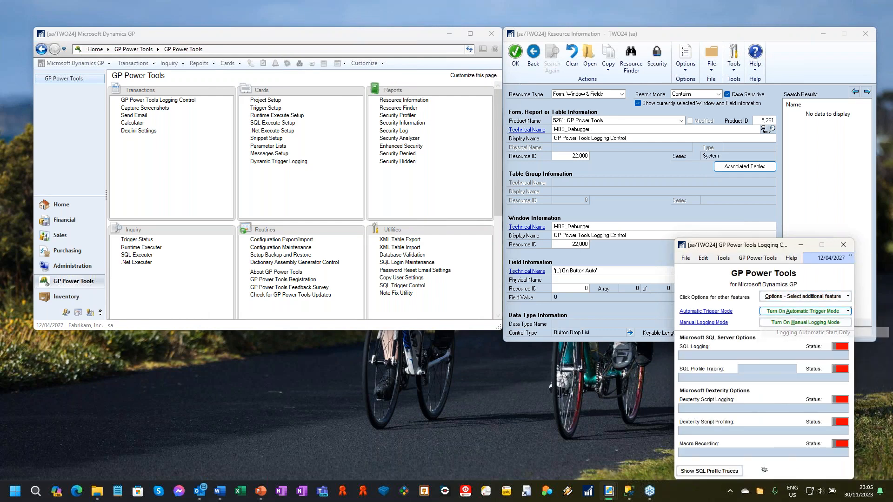
click(706, 311)
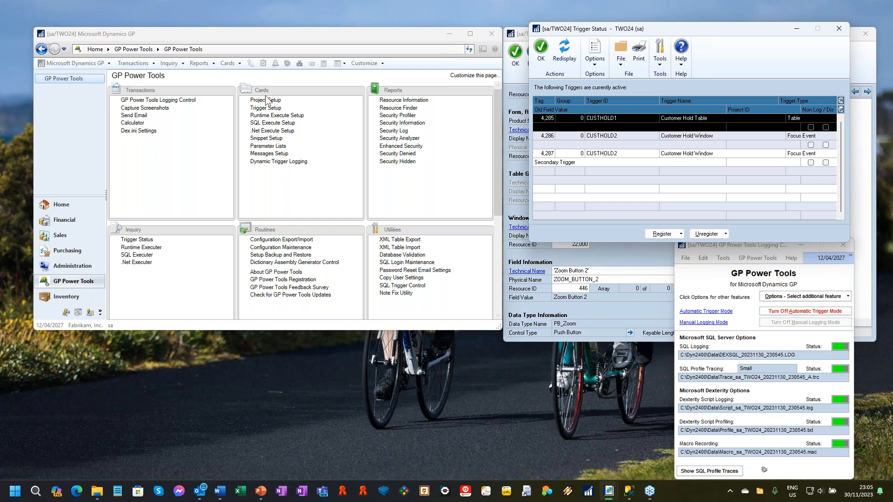
Open the original Microsoft Dynamics GP version (A) of the sales Customer Maintenance window and load the first customer record
click(231, 63)
mouse_move(300, 96)
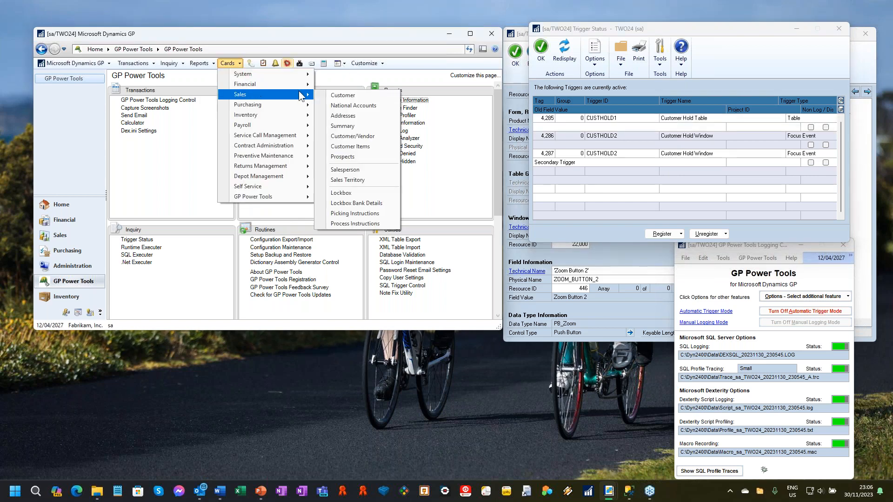
click(343, 96)
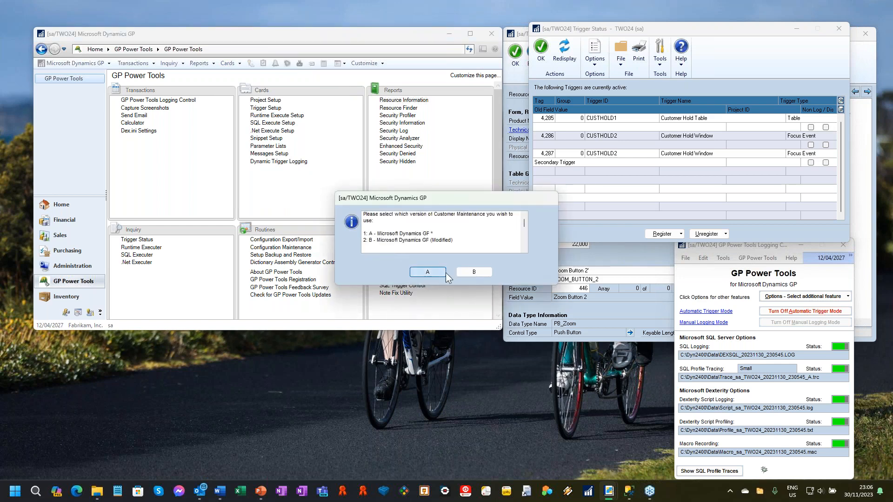
click(445, 273)
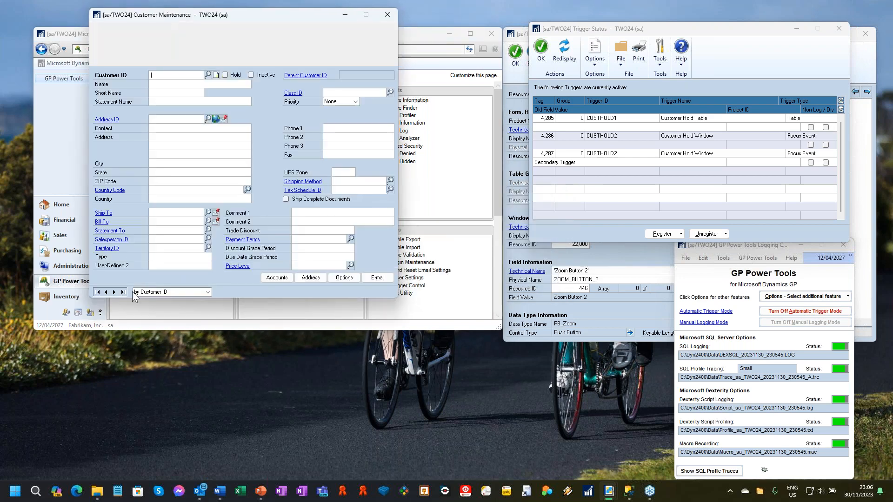
click(97, 292)
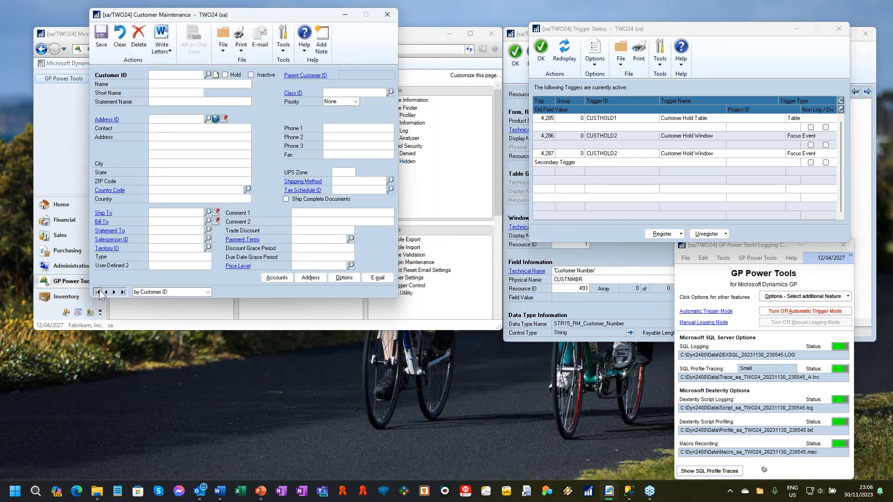
Put the first customer on hold and save the record, acknowledging the debugger messages
click(226, 76)
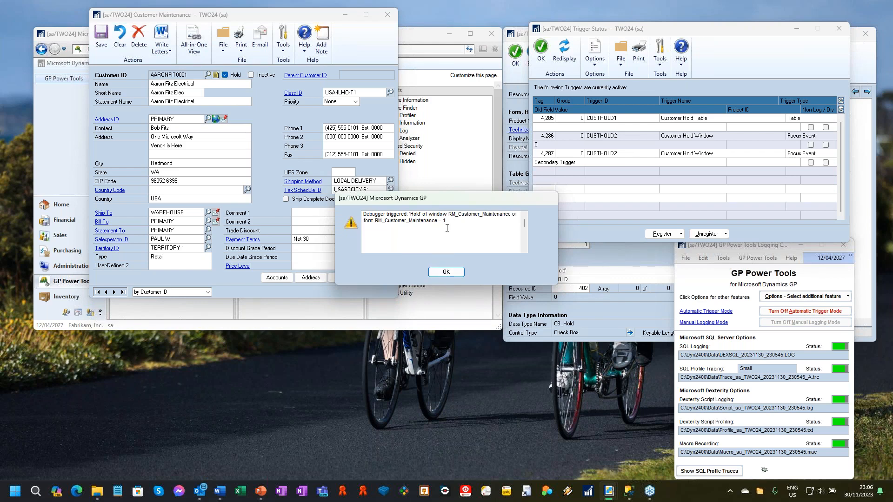
click(458, 274)
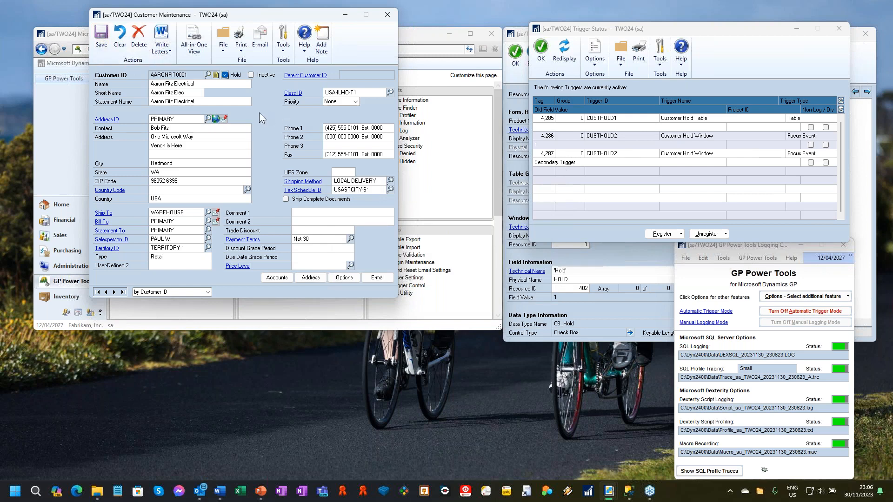
click(99, 41)
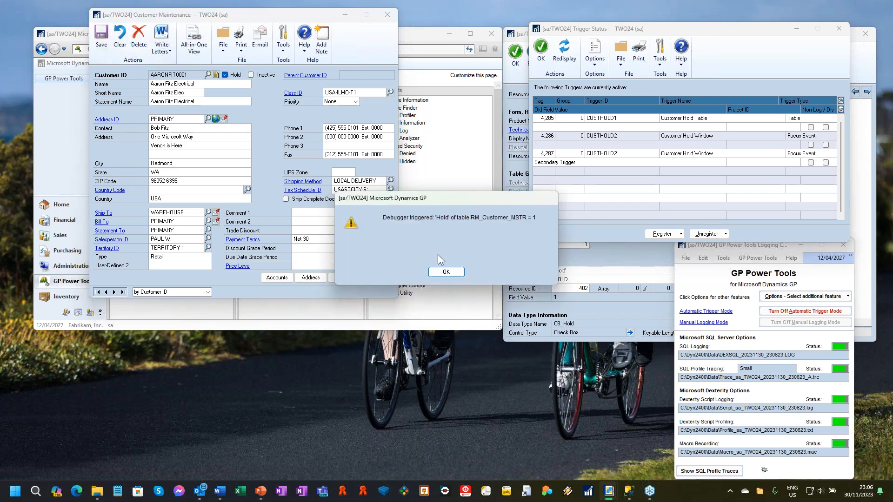
click(445, 272)
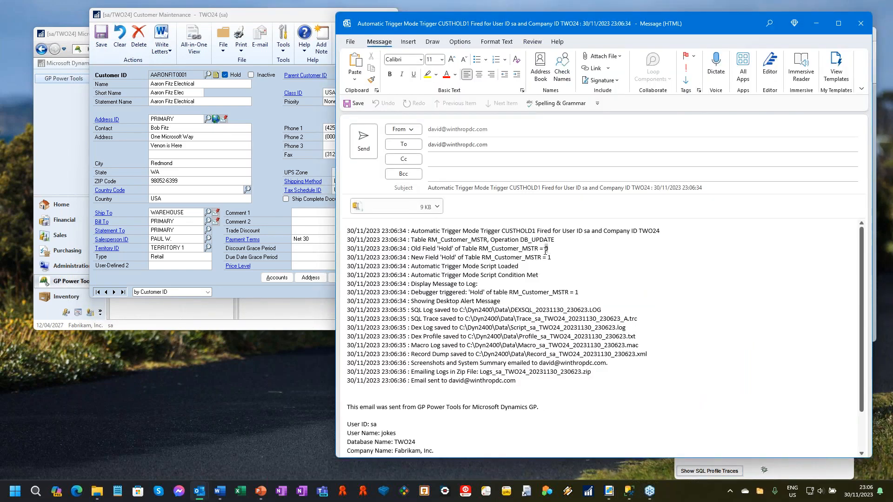
Review the old and new Hold values, the saved log files and the record dump entry in the CUSTHOLD1 trigger email
double_click(546, 248)
double_click(549, 257)
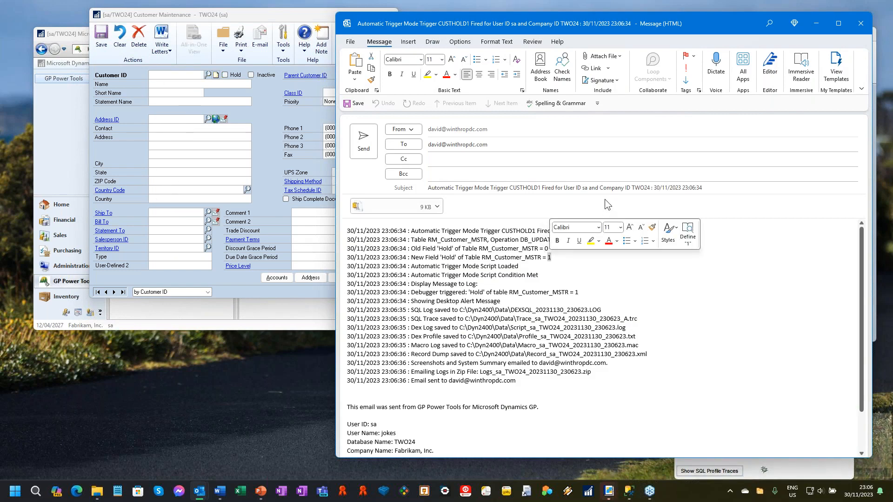
click(594, 303)
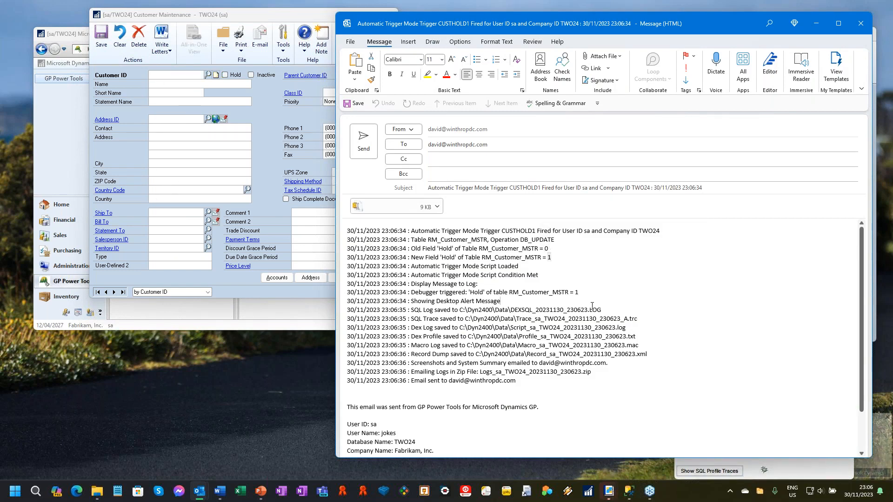
drag(346, 312, 347, 357)
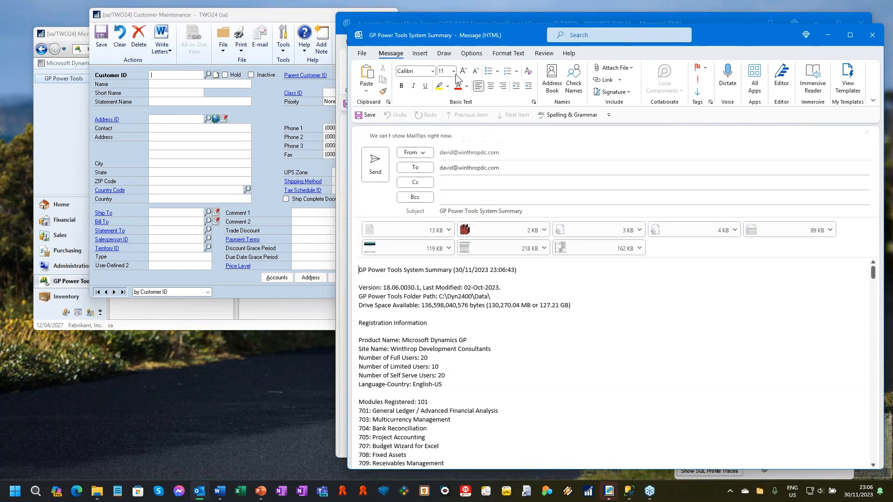
drag(406, 42, 208, 77)
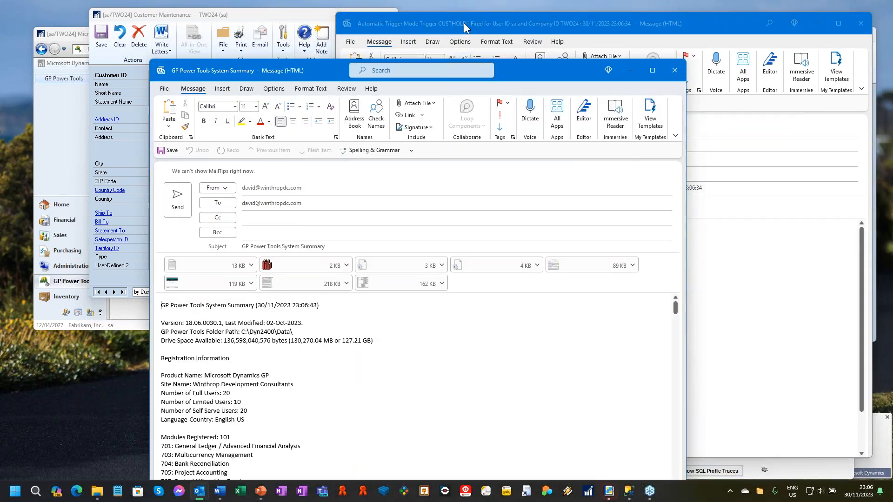
click(464, 23)
click(346, 356)
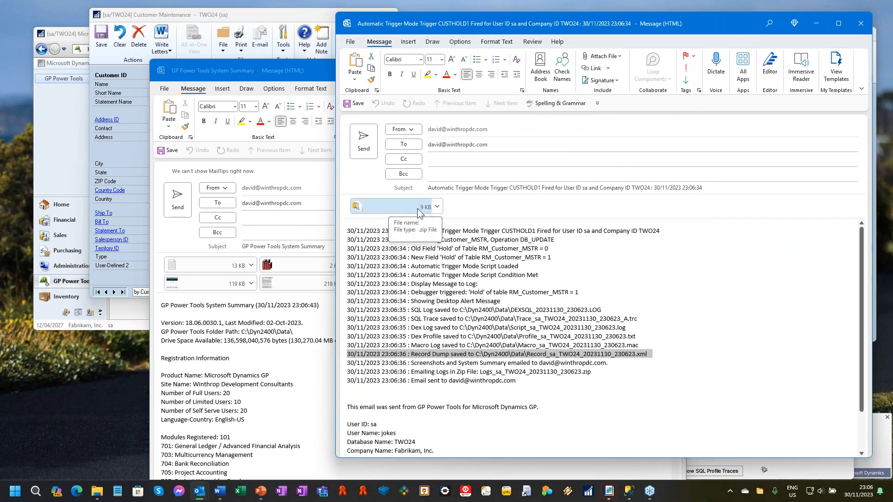
Bring up the GP Power Tools System Summary email and close both emails without saving changes
click(284, 361)
drag(291, 68, 319, 33)
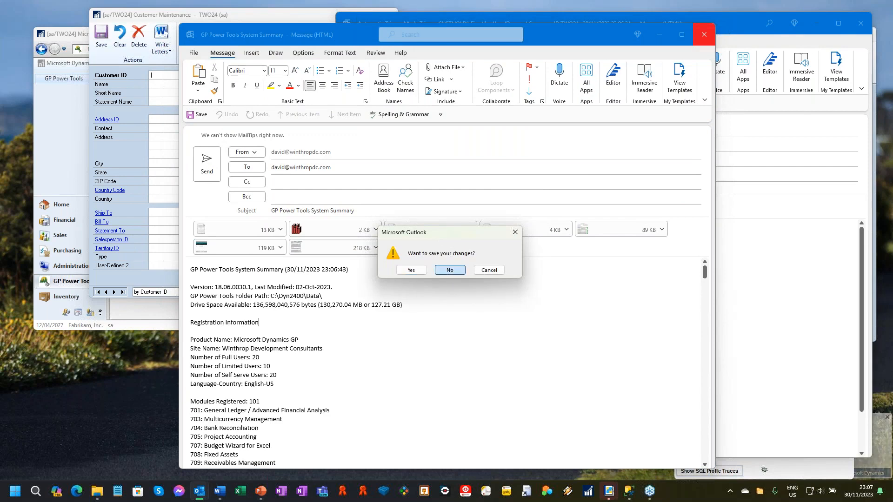
click(450, 271)
click(860, 24)
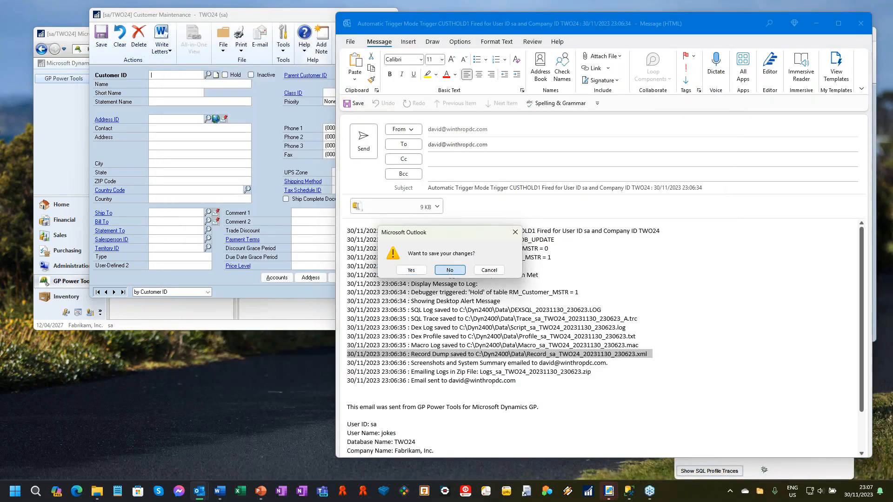
click(450, 270)
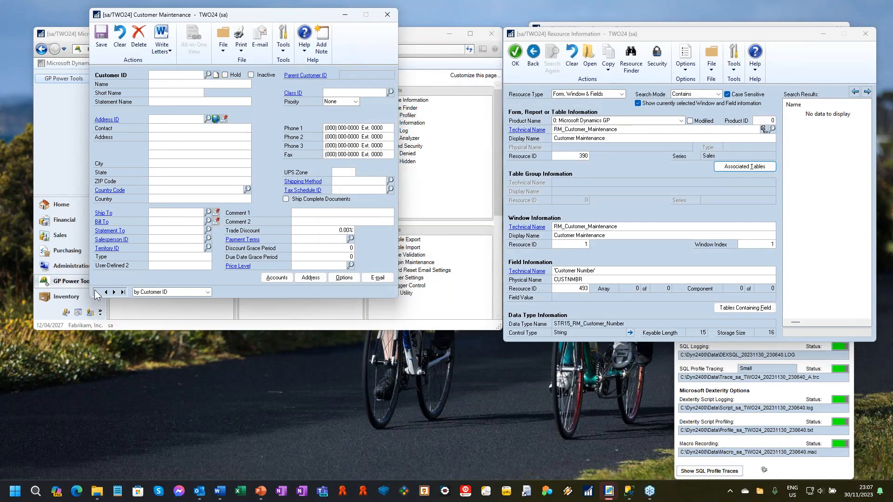
Take the first customer off hold and save the record, closing the Resource Information and Customer Maintenance windows
click(98, 292)
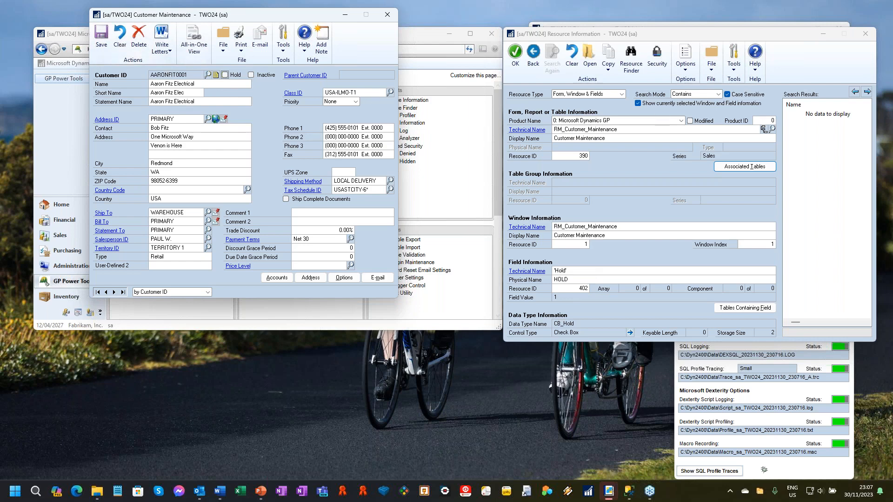
click(866, 36)
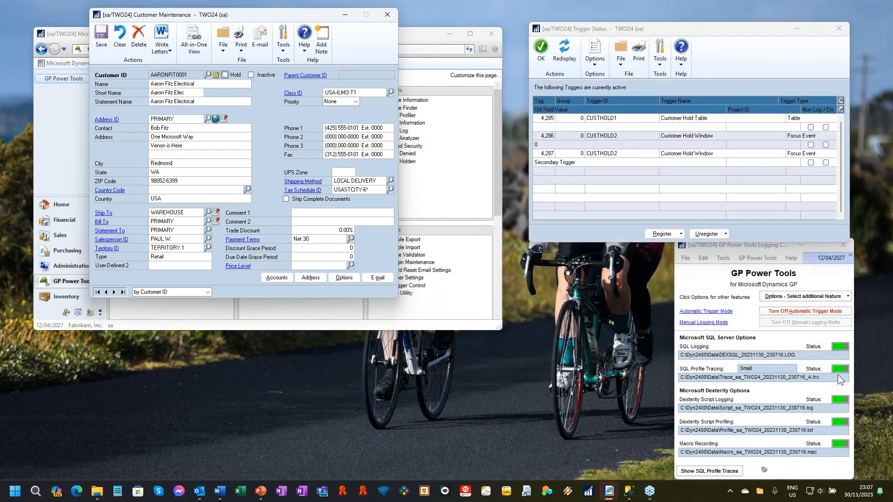
click(102, 35)
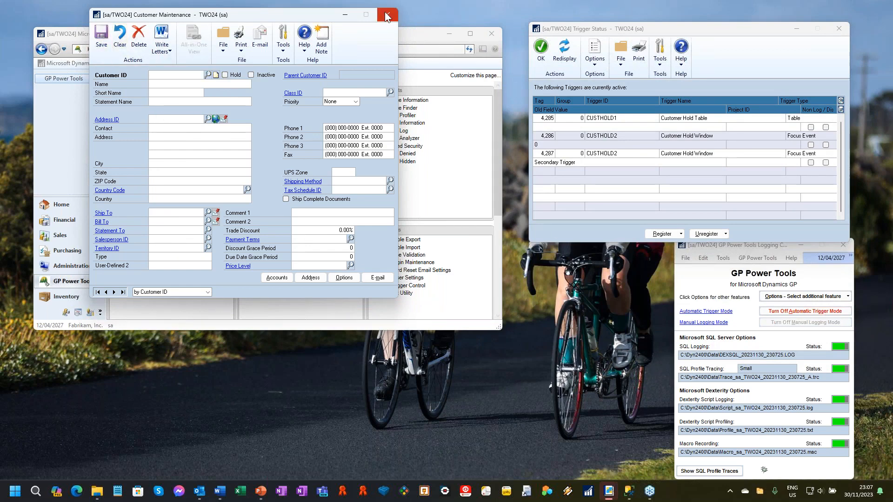
click(386, 15)
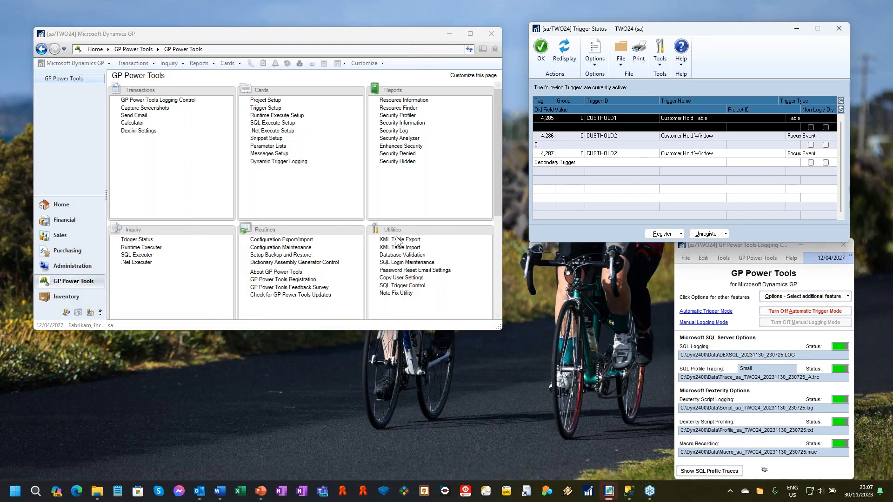
Turn off automatic trigger mode and turn it back on with the Non Logging Automatic Start Only option
click(719, 234)
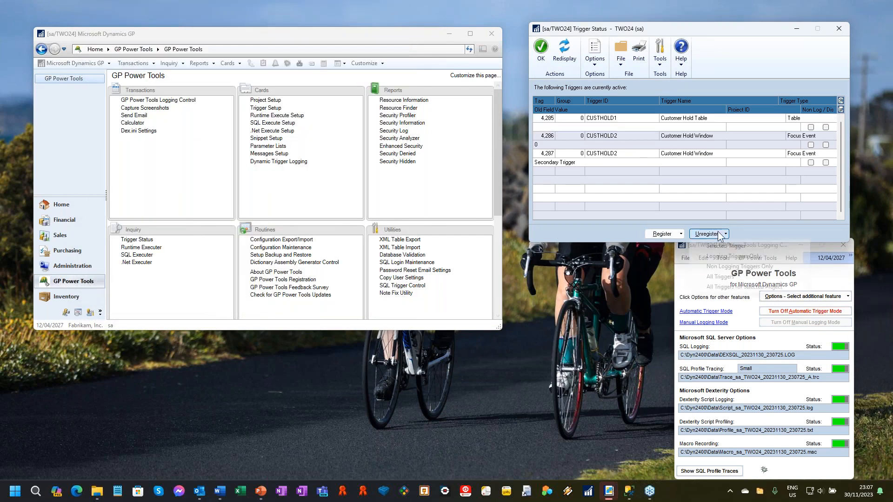
click(811, 314)
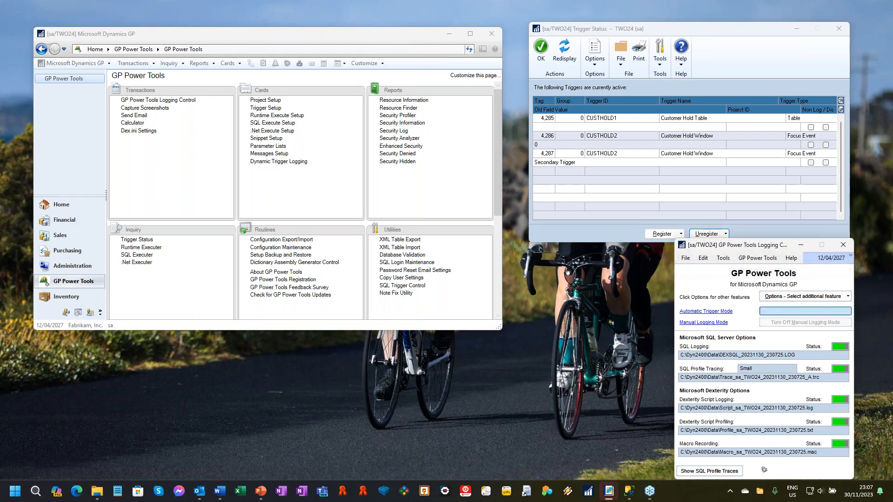
click(783, 312)
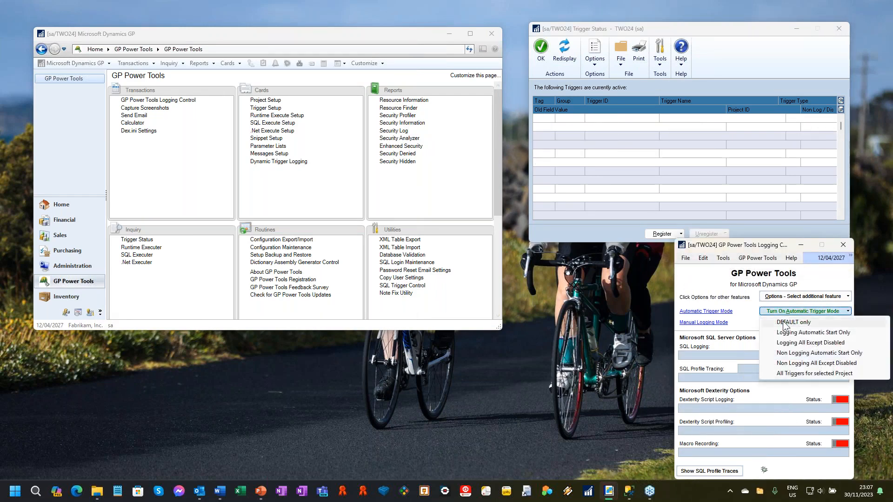
click(816, 355)
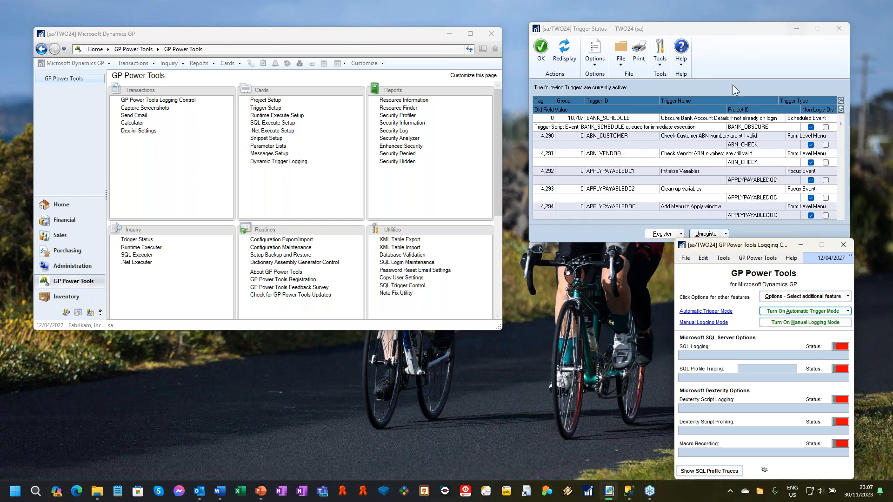
Look through the registered non-logging triggers in the Trigger Status list and minimize that window
click(842, 202)
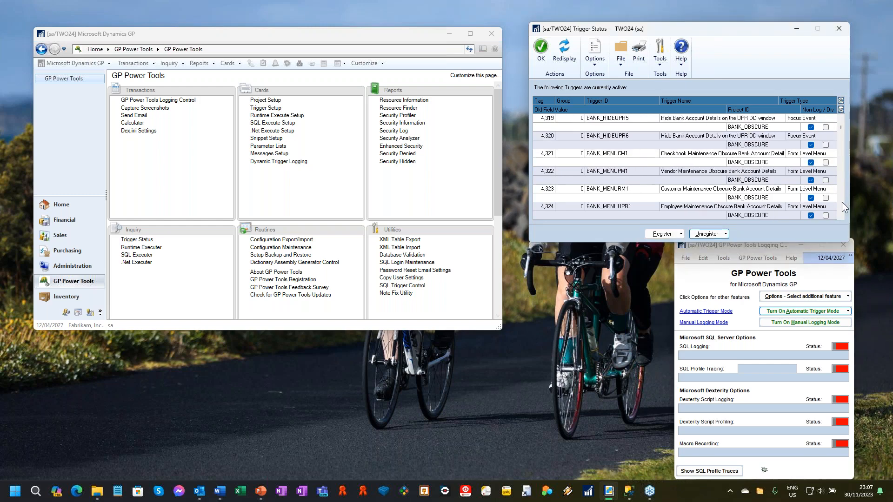
drag(842, 201, 842, 202)
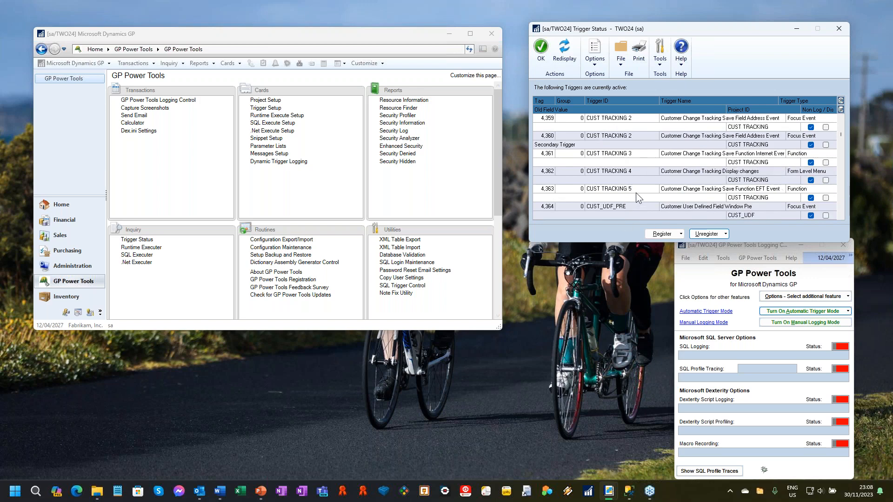
click(841, 118)
click(841, 118)
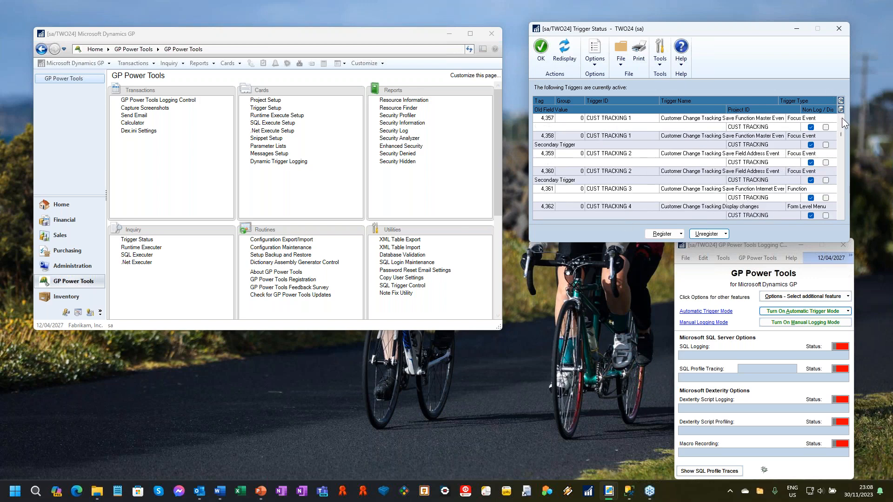
click(842, 118)
click(842, 119)
click(841, 118)
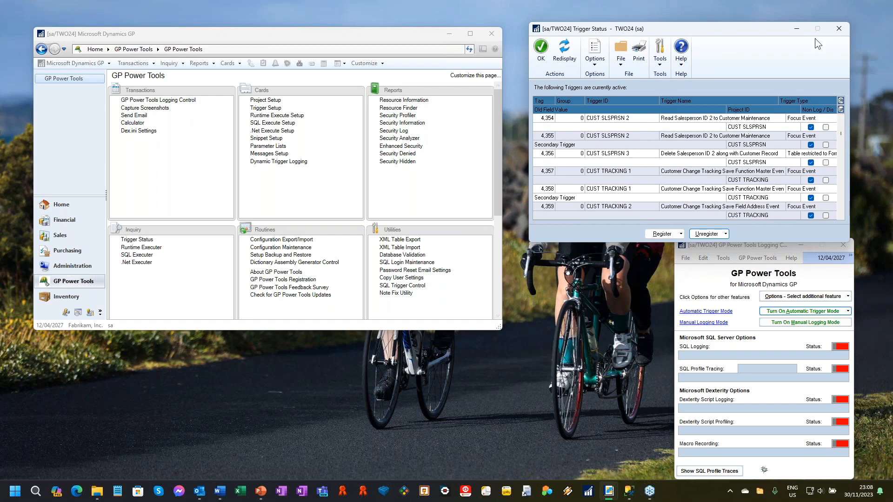
click(795, 29)
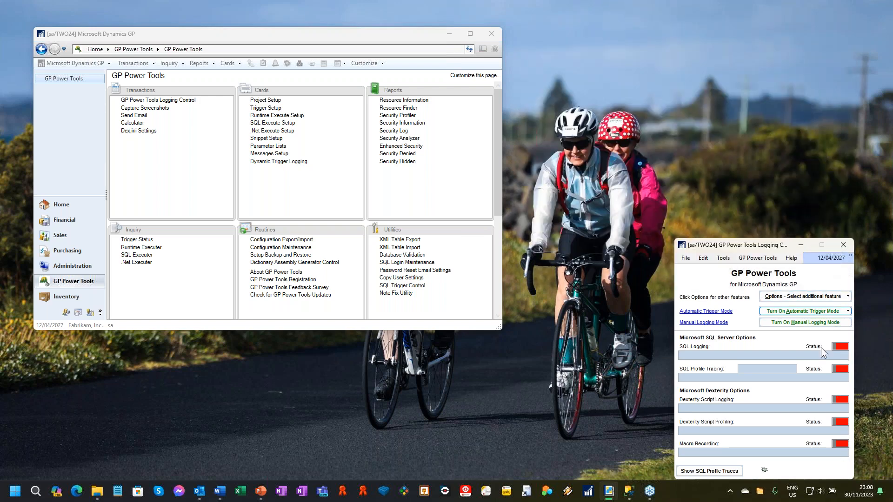
Bring up the Customer Maintenance window from the Sales cards and close it without loading a record
click(227, 63)
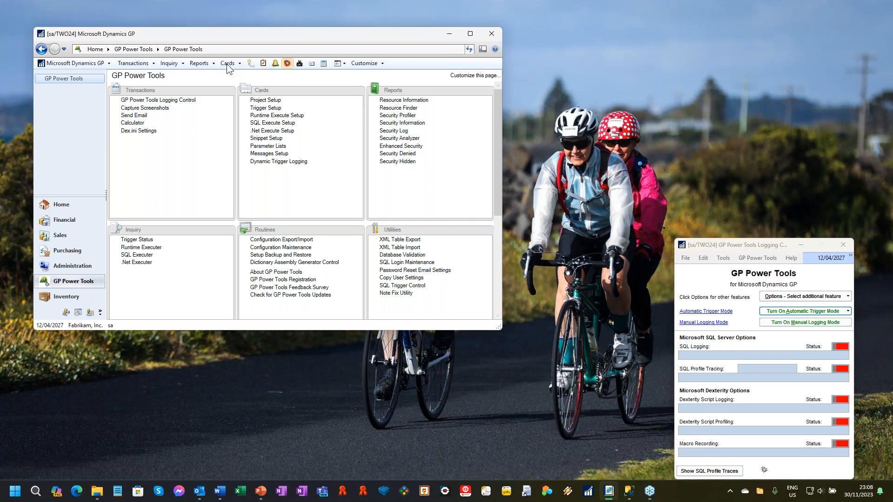
click(227, 63)
mouse_move(243, 96)
click(350, 96)
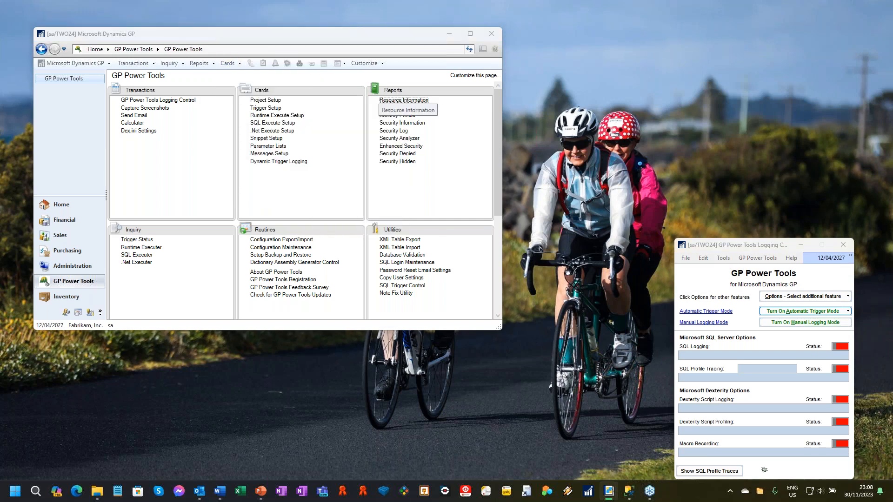
click(434, 274)
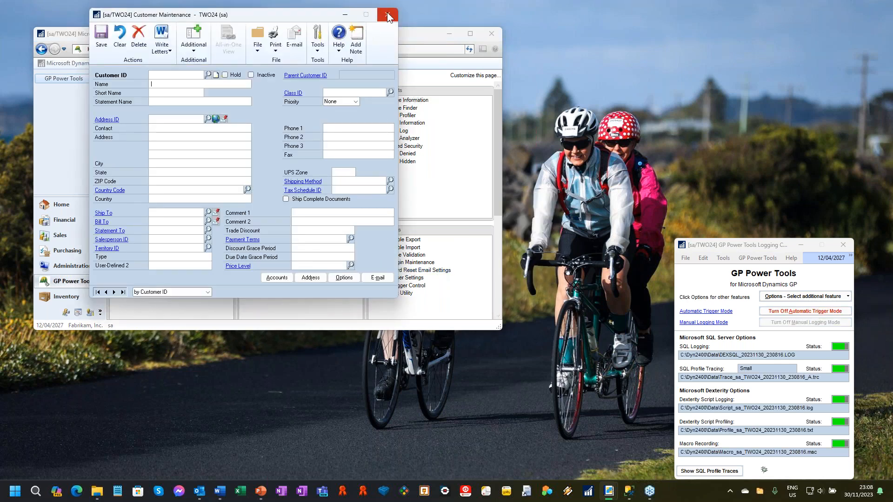
click(387, 13)
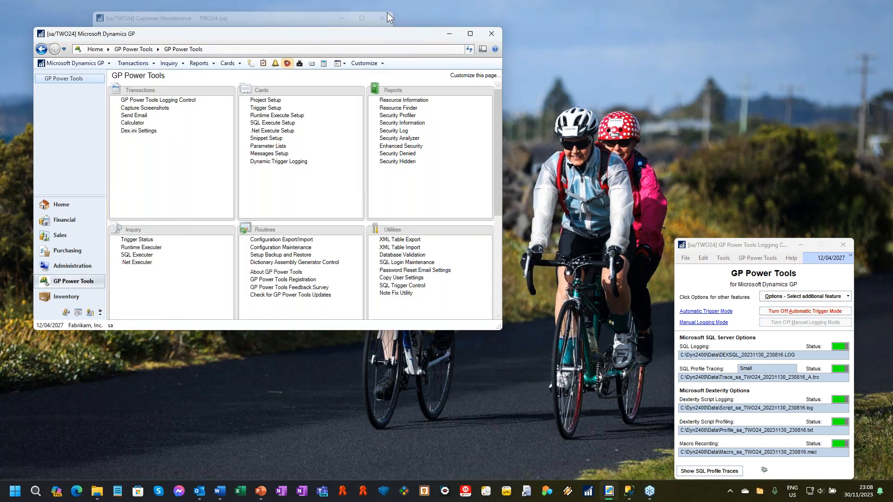
Unregister all triggers in the Trigger Status window and close it
click(715, 313)
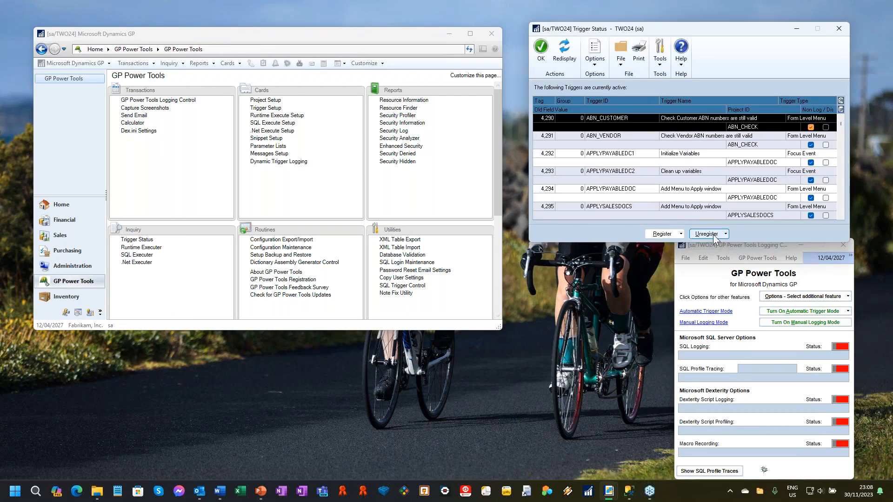
click(709, 234)
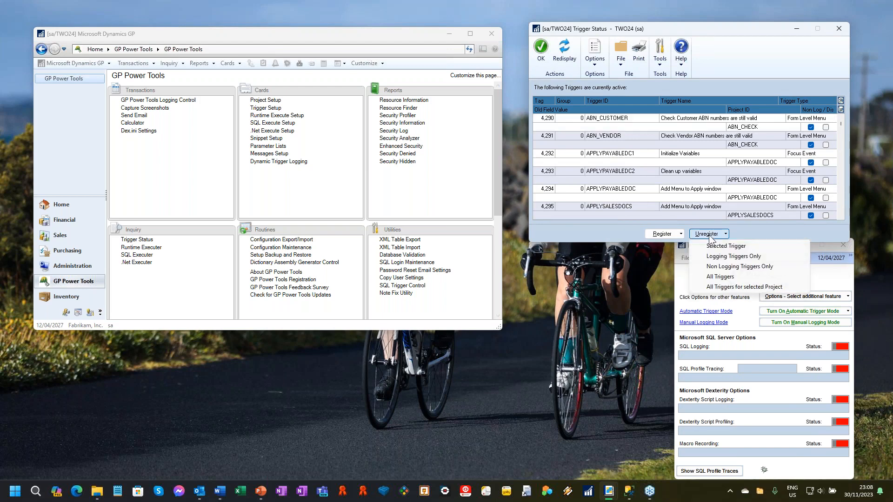
click(720, 278)
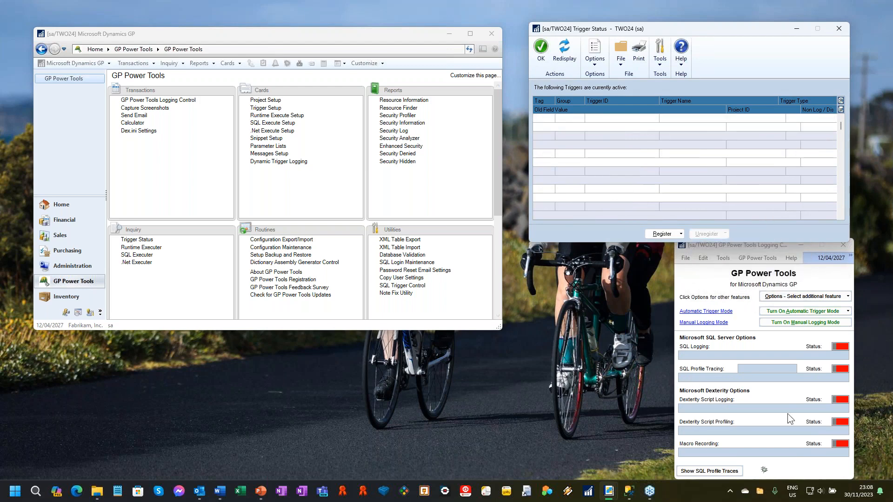
key(alt+Tab)
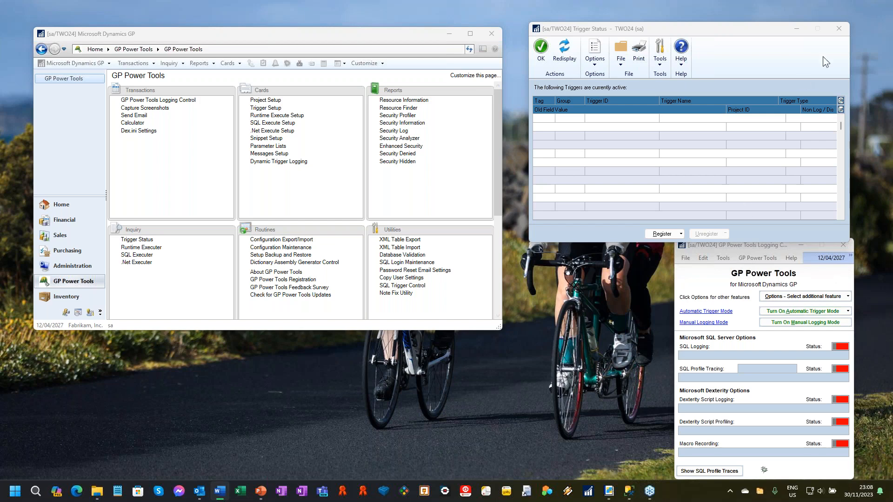
click(841, 28)
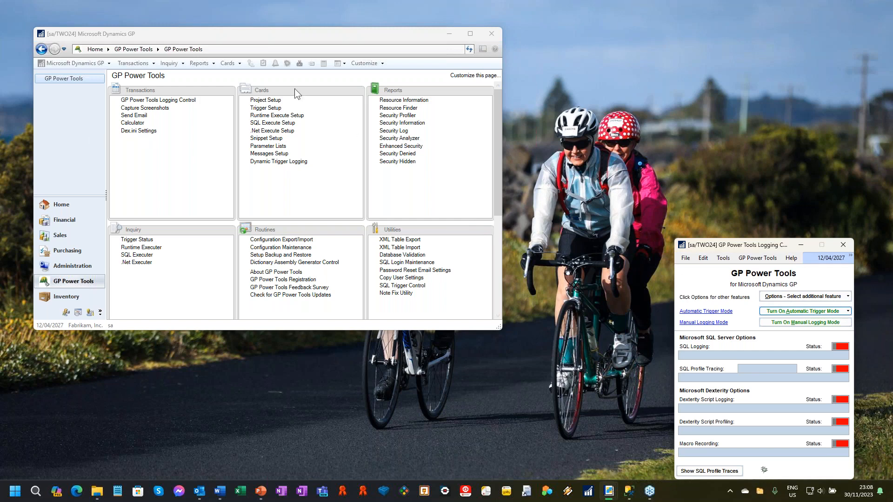
Load the CUSTOMERS project in Project Setup, clearing the project shown first
click(267, 104)
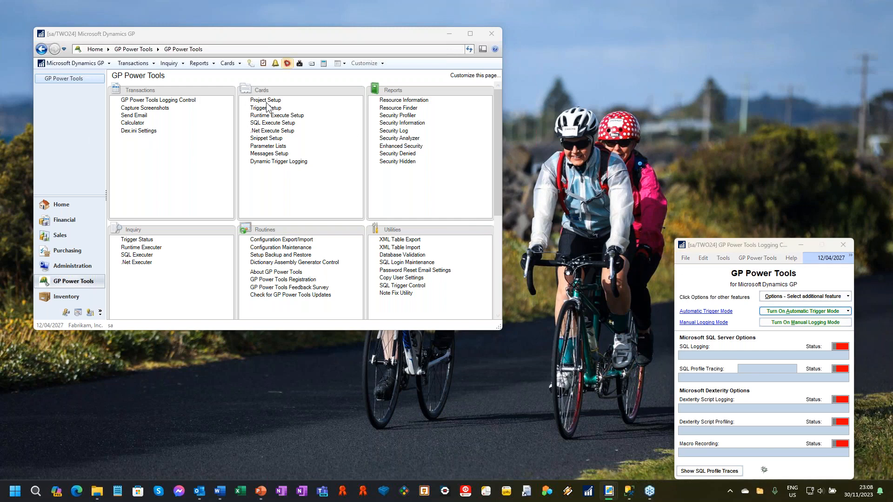
click(267, 102)
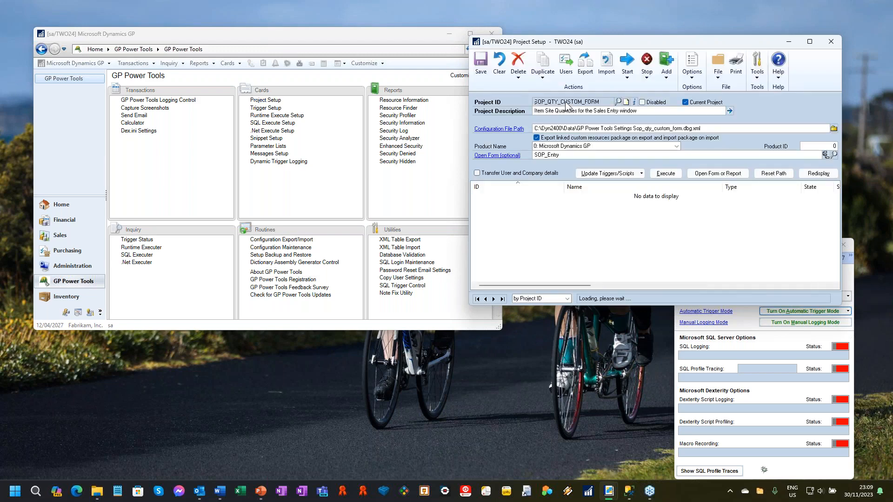
click(499, 65)
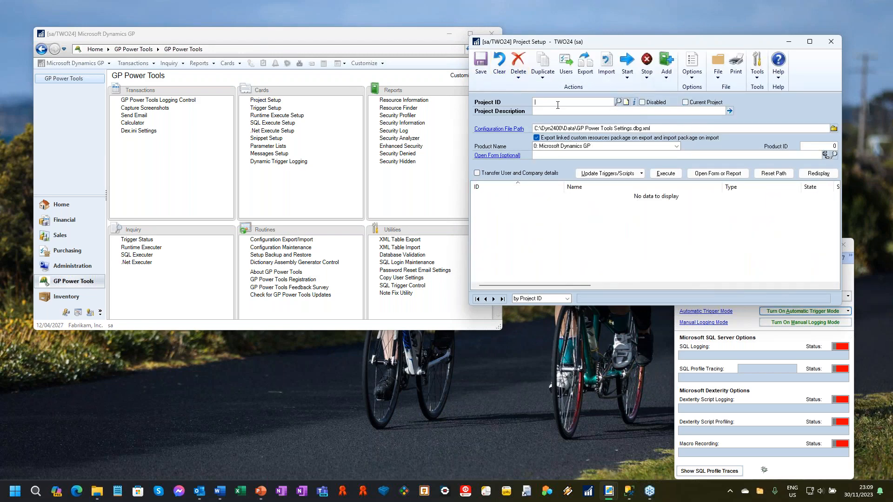
text(CUSTOMERS)
key(Tab)
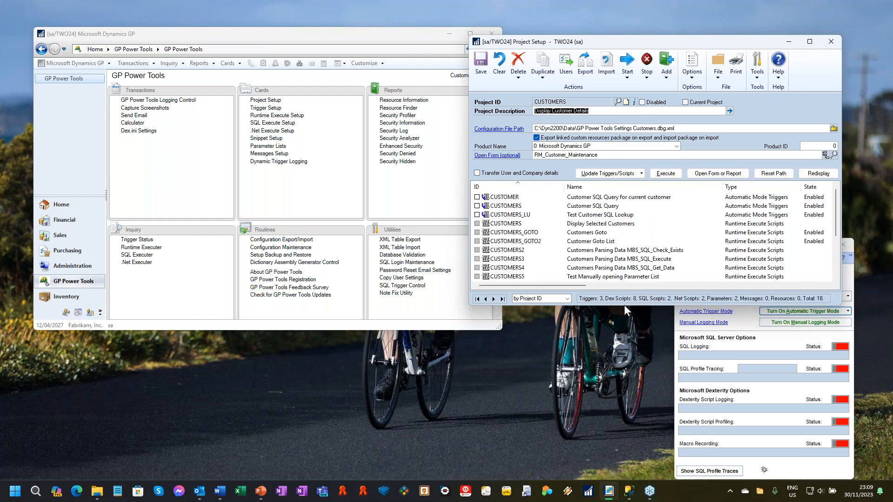
Find the Display Selected Customers SQL Execute script among the project's items and open it
click(642, 250)
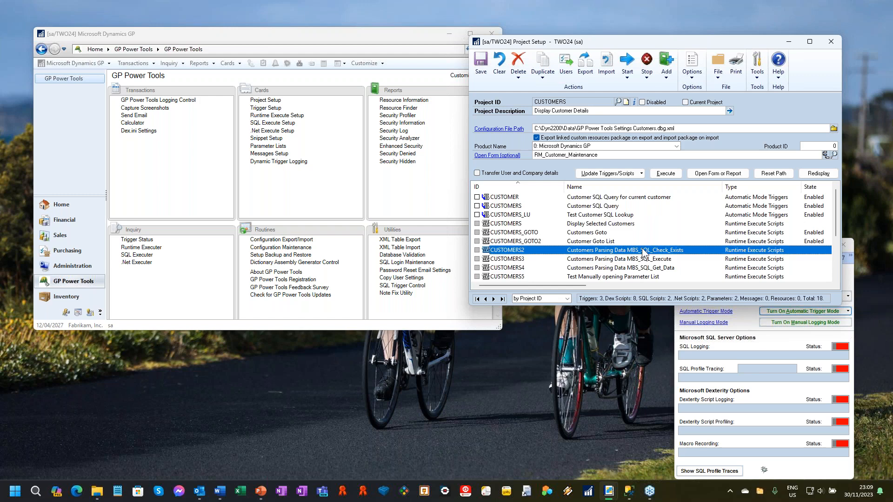
scroll(642, 250, down, 2)
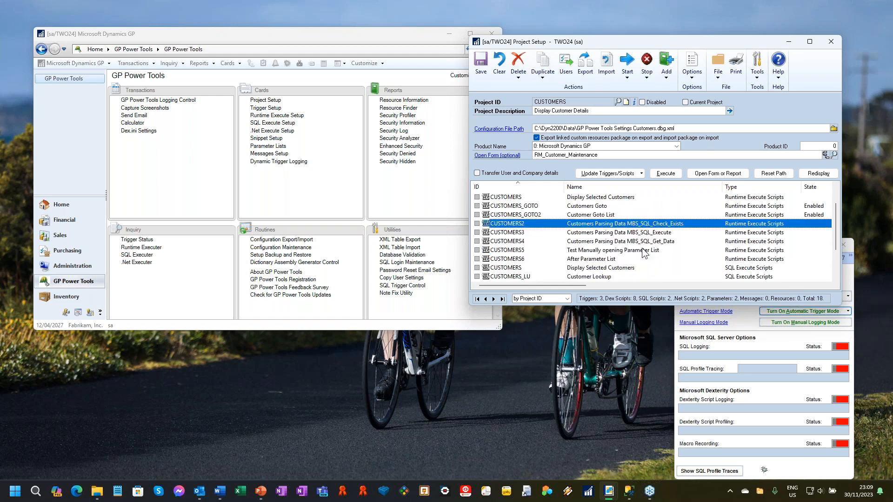
scroll(641, 252, down, 1)
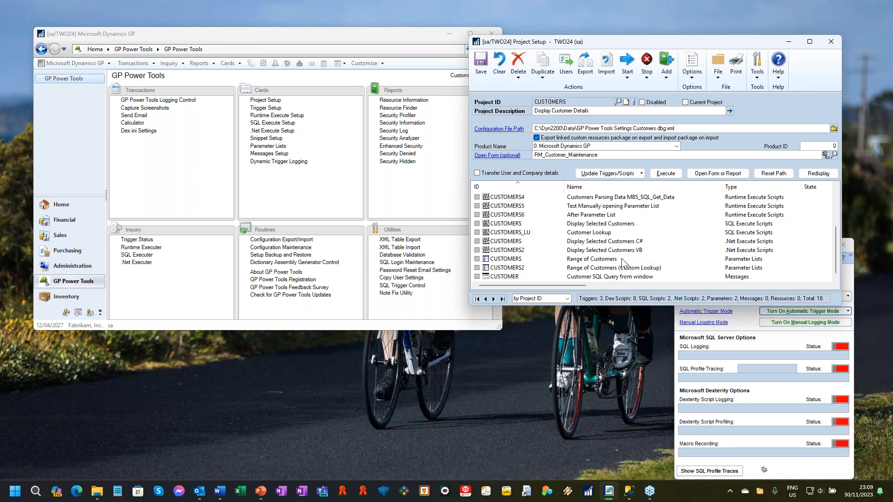
click(615, 225)
double_click(615, 225)
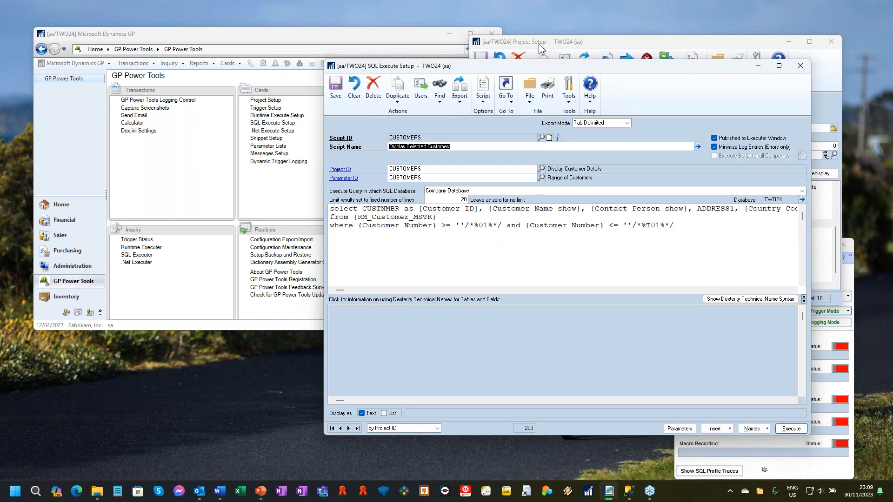
Examine the query's column names and customer range placeholders, and view the linked CUSTOMERS parameter list
drag(537, 68, 537, 46)
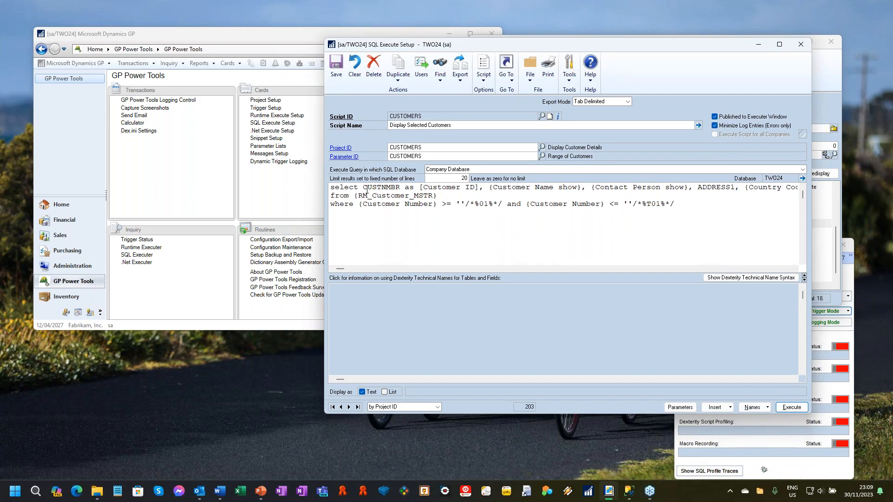
drag(363, 189, 479, 189)
click(494, 191)
drag(489, 188, 582, 189)
click(551, 221)
drag(456, 205, 503, 205)
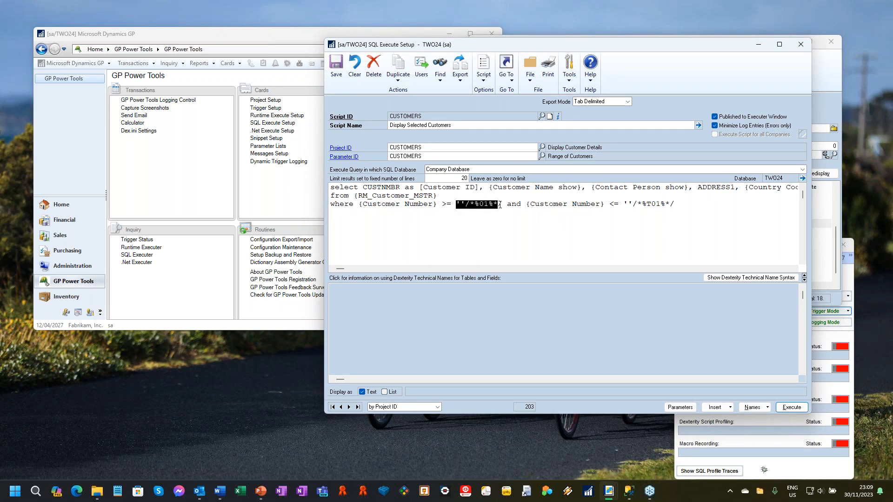
drag(631, 205, 679, 207)
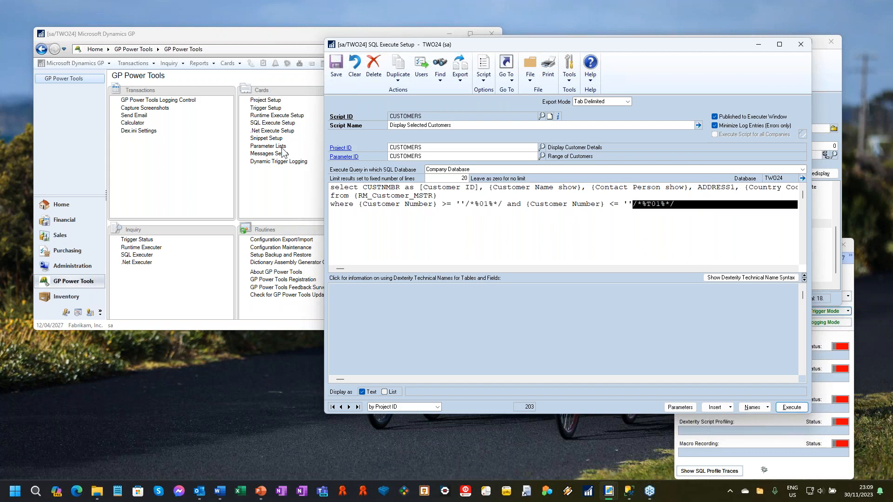
click(358, 158)
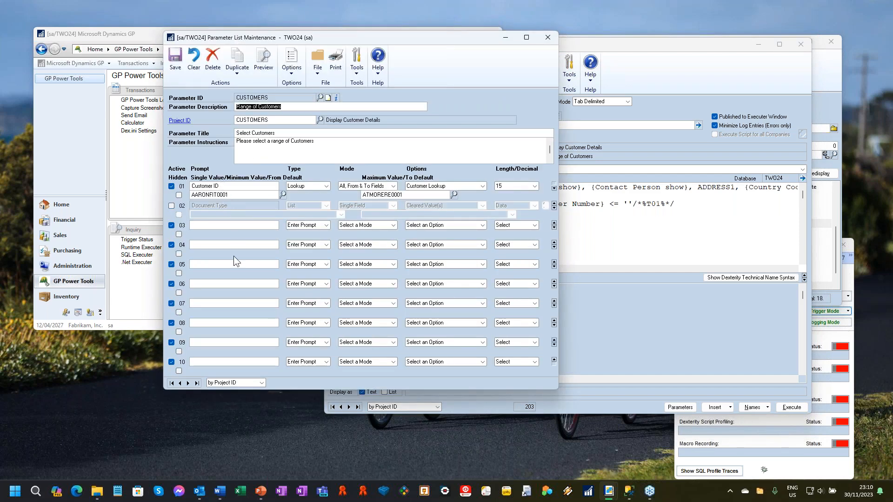
click(554, 39)
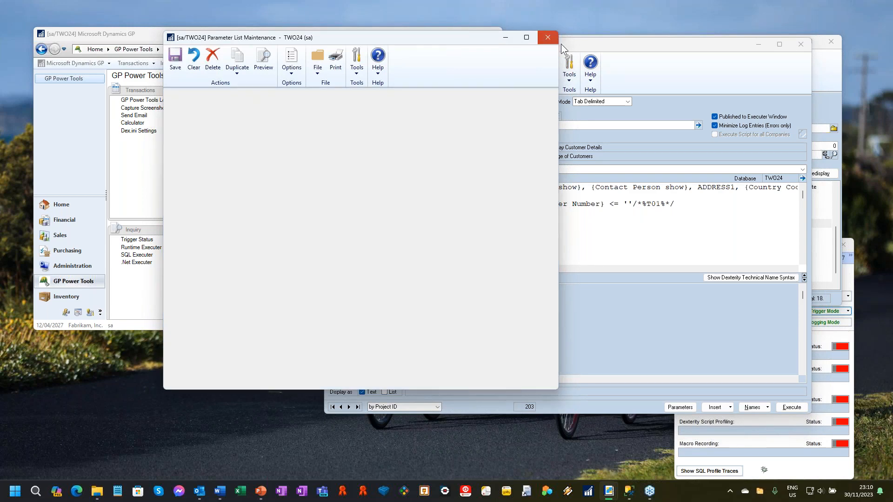
Execute the entire Display Selected Customers script with the default customer ID range
click(791, 407)
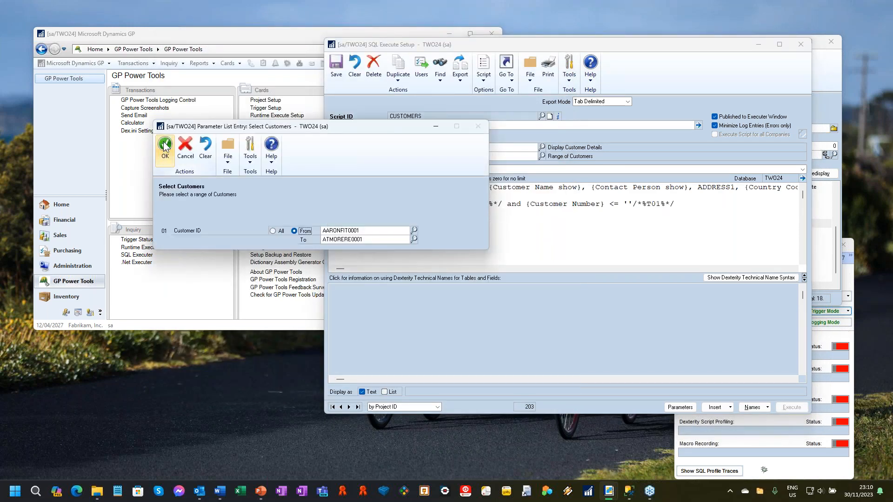
click(163, 153)
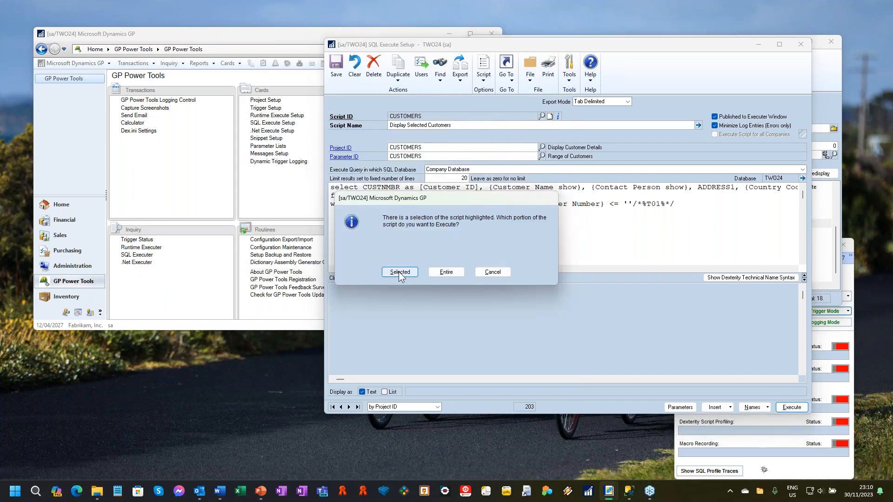
click(454, 274)
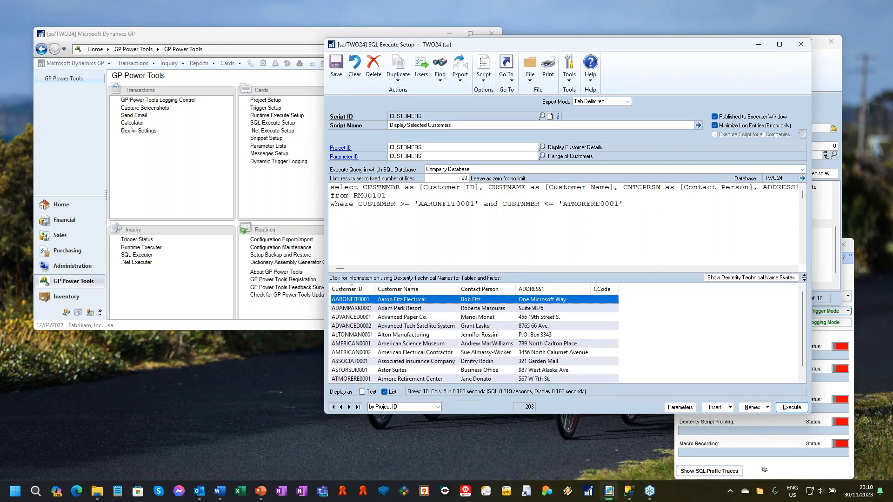
click(506, 210)
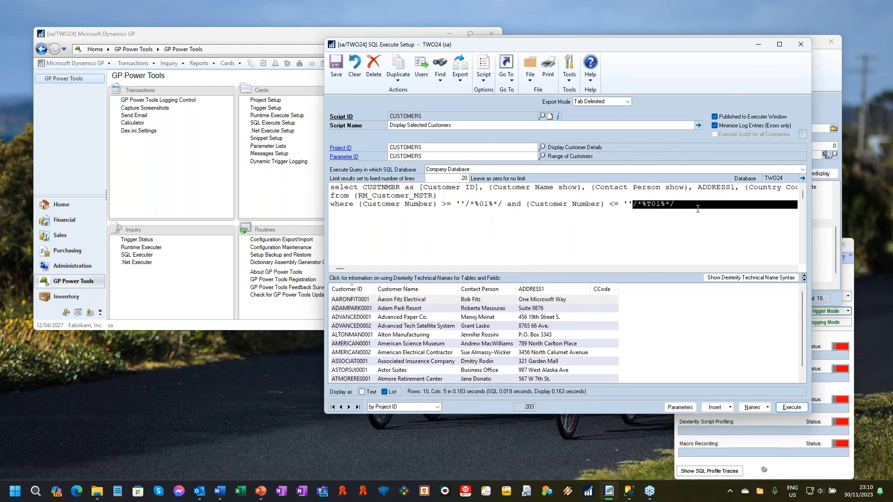
click(652, 217)
drag(336, 188, 337, 218)
click(391, 223)
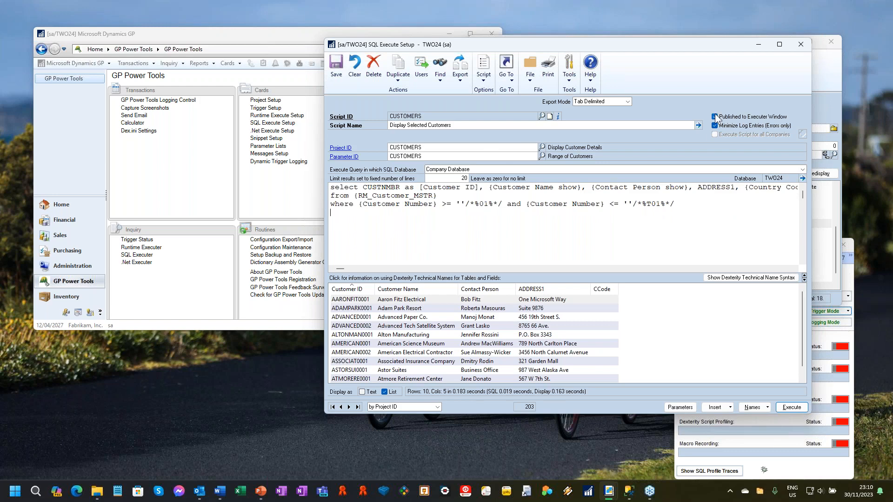
Run the published CUSTOMERS script in the SQL Executer with the default parameters, closing both the executer and the script setup
click(347, 117)
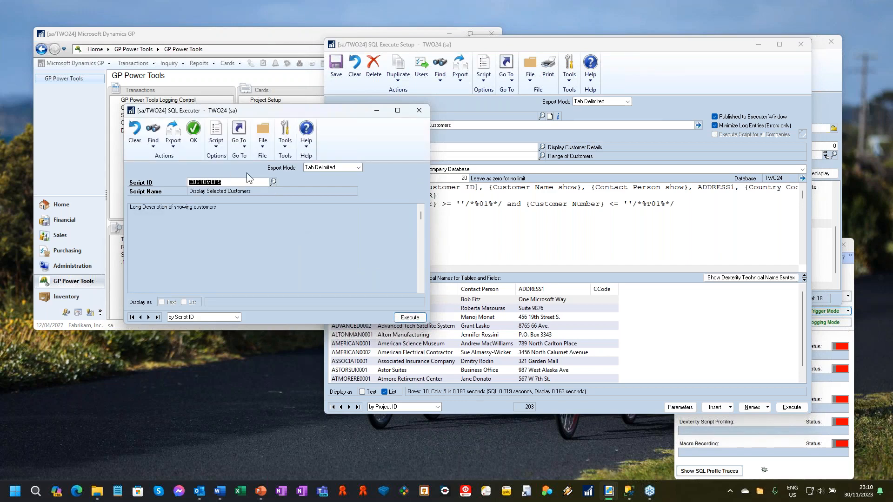
drag(261, 111, 357, 101)
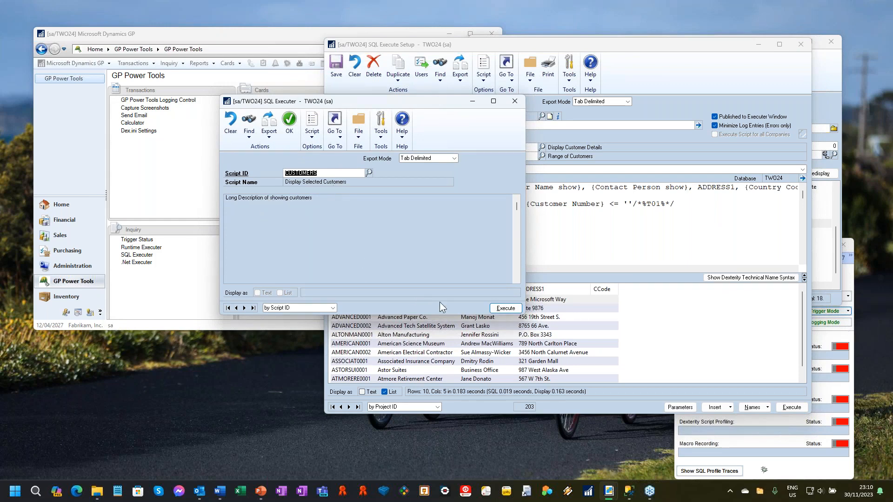
click(505, 309)
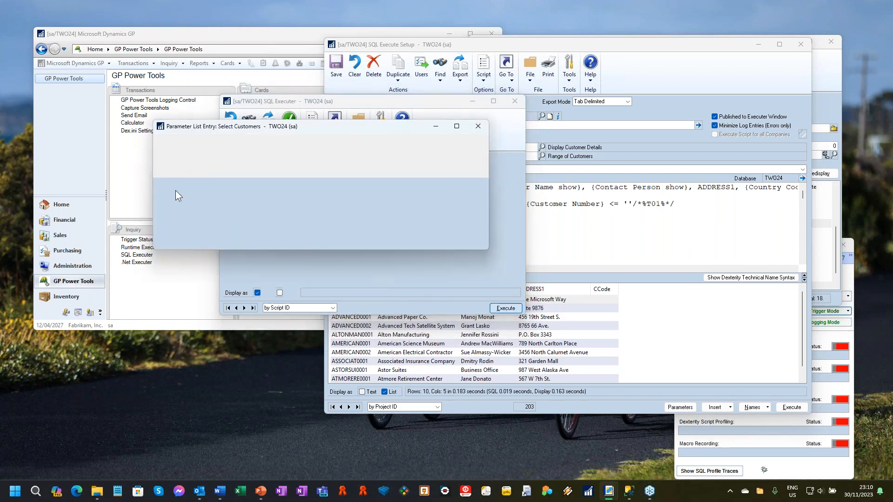
click(171, 155)
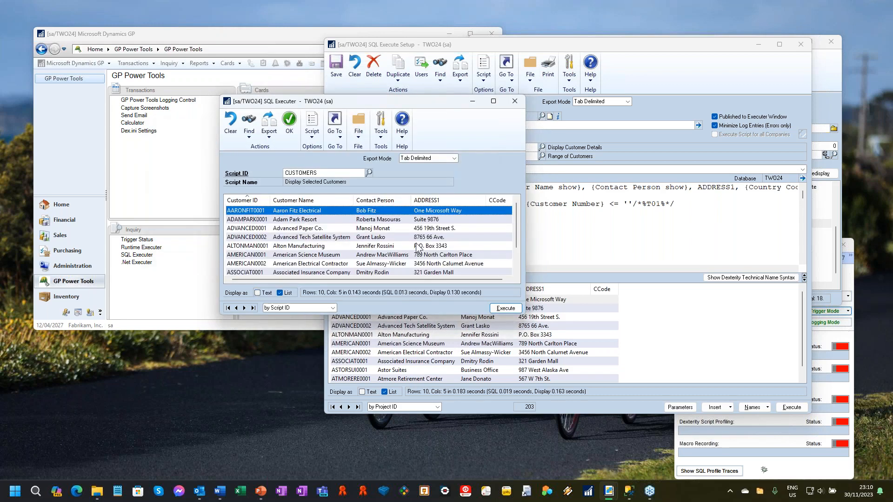
click(515, 102)
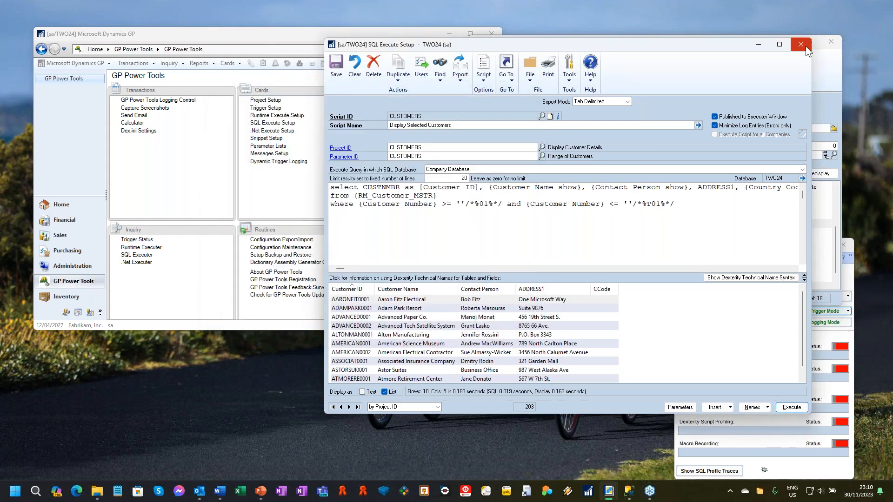
click(800, 44)
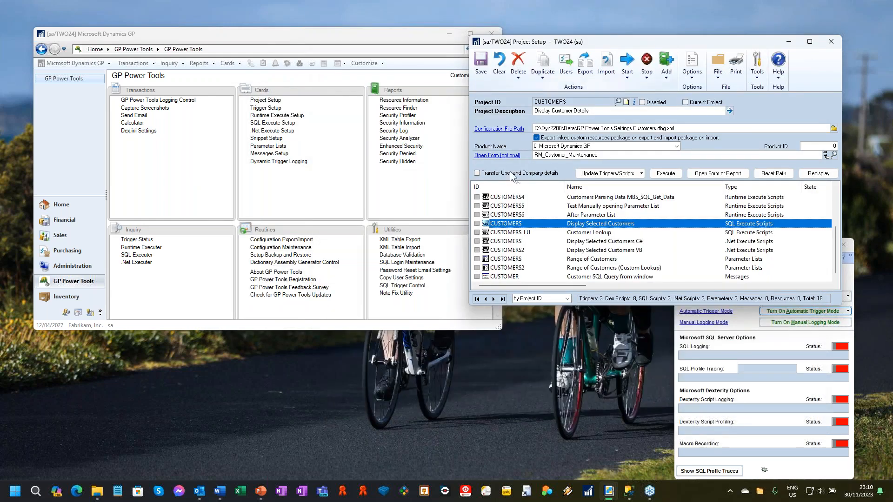
Open the project's linked Customer Maintenance form and load the Aaron Fitz Electrical record
click(506, 158)
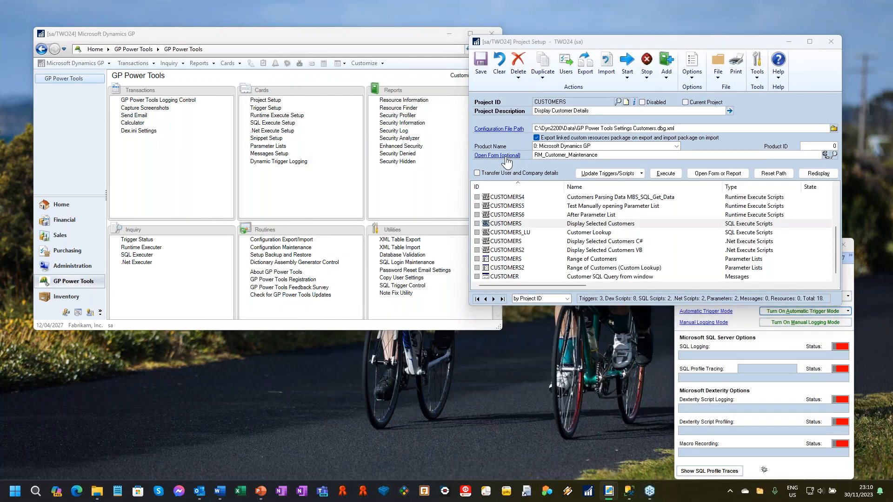
click(398, 272)
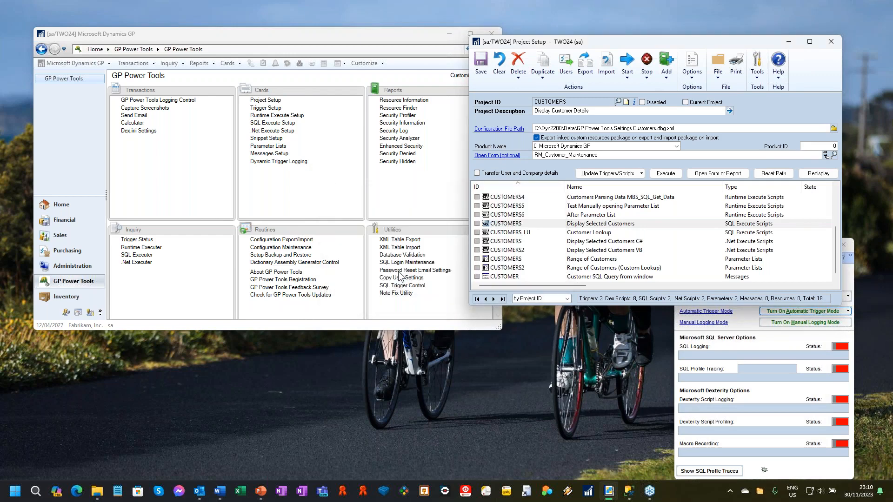
click(409, 276)
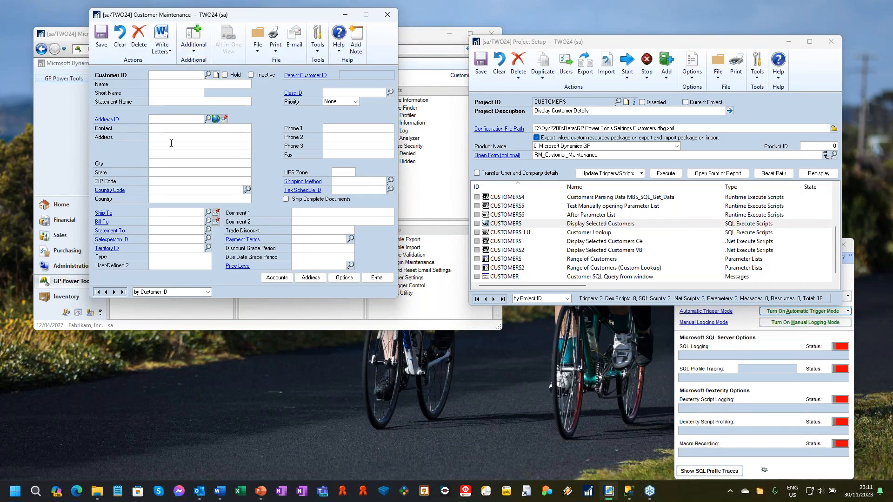
Execute the added SQL query with its parameter dialog from Customer Maintenance, and place the results window beside the customer record
click(196, 53)
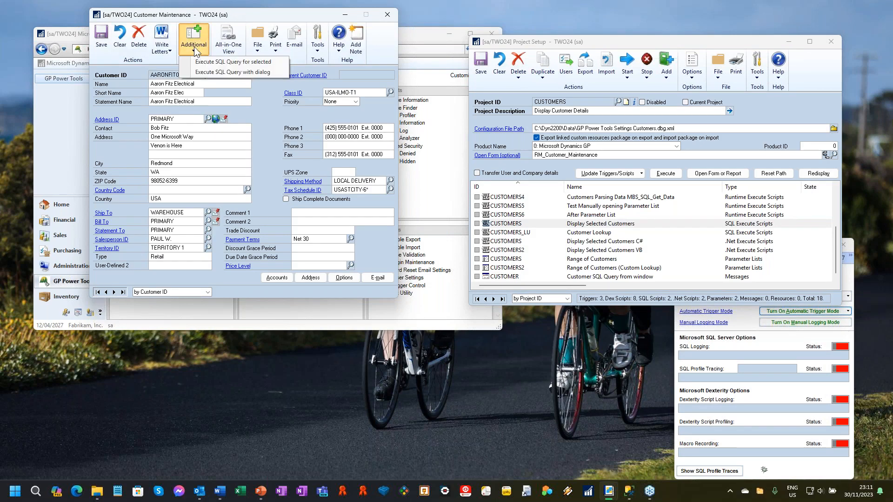
click(203, 72)
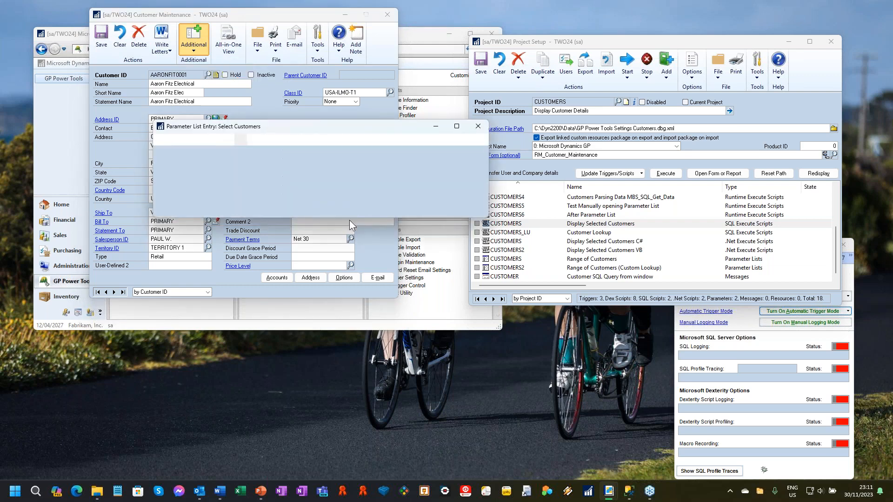
click(163, 153)
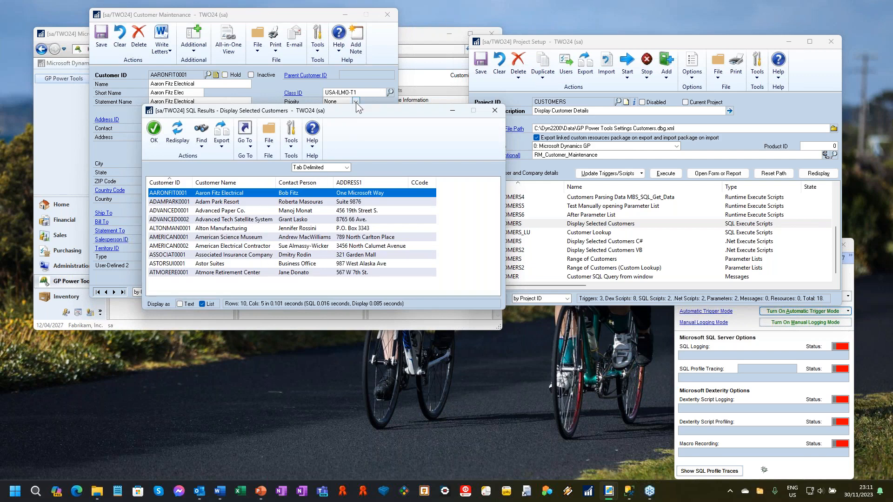
drag(352, 110, 554, 91)
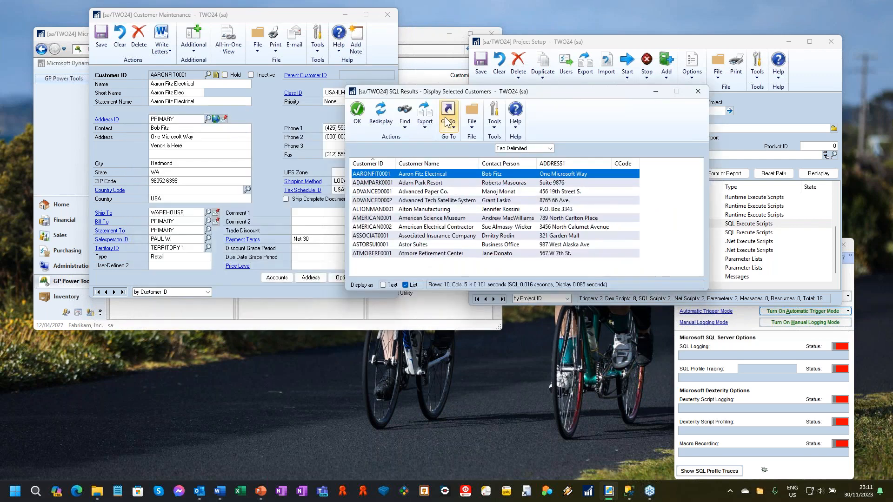
Open several customers from the SQL results in Customer Maintenance, including Advanced Tech Satellite System, American Science Museum, Advanced Paper Co. and finally Astor Suites
click(450, 129)
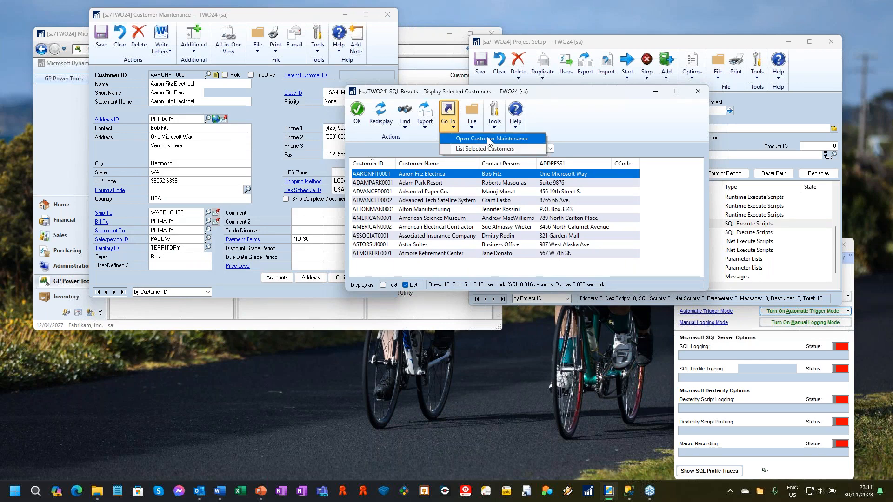
click(484, 201)
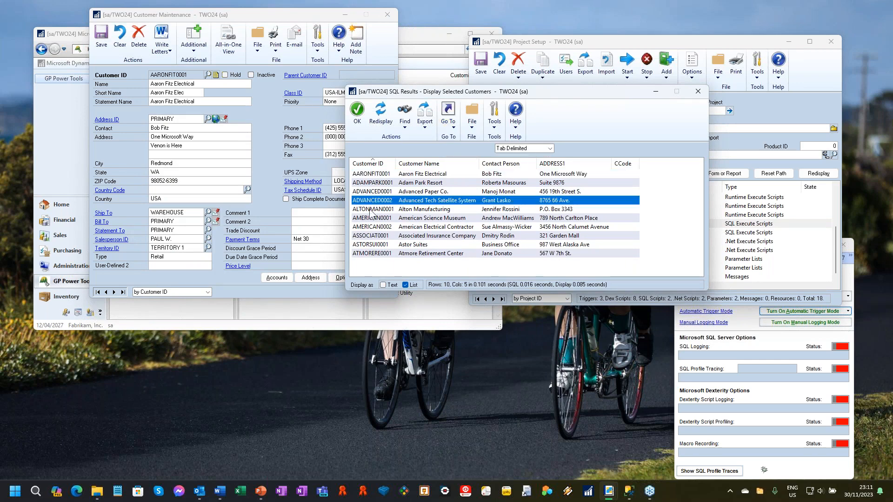
double_click(412, 201)
double_click(428, 219)
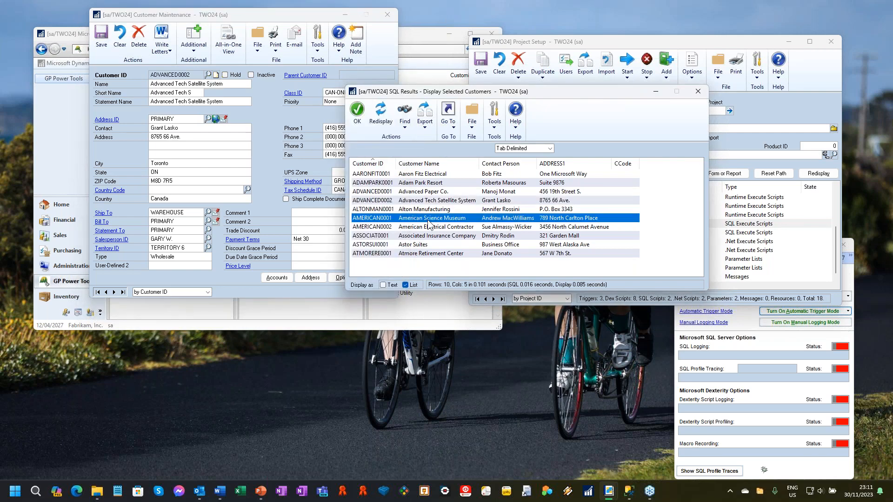
click(436, 232)
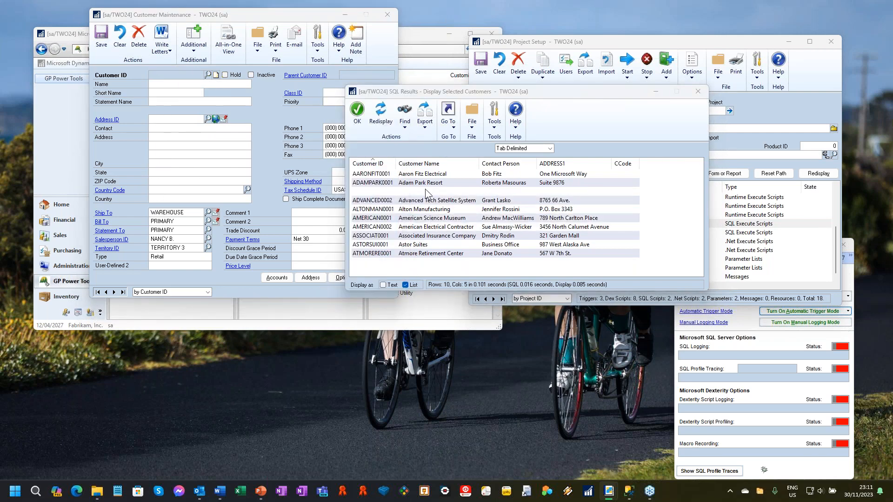
double_click(437, 192)
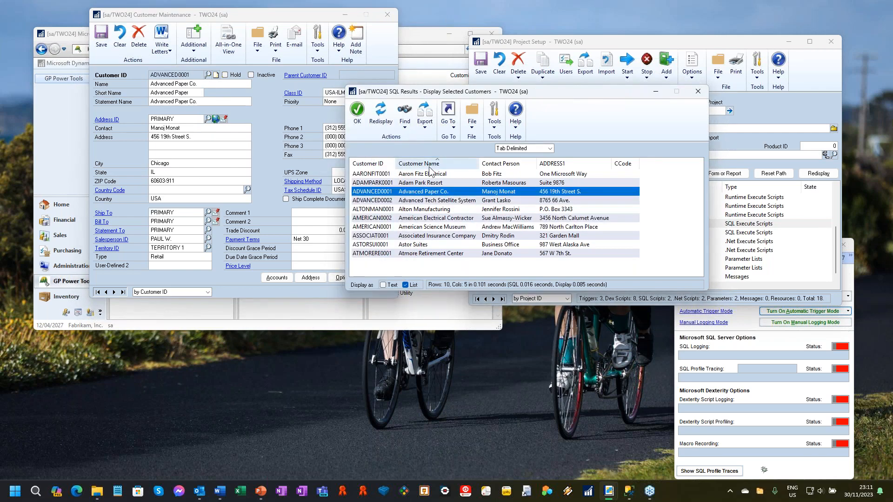
click(437, 224)
double_click(437, 220)
click(449, 245)
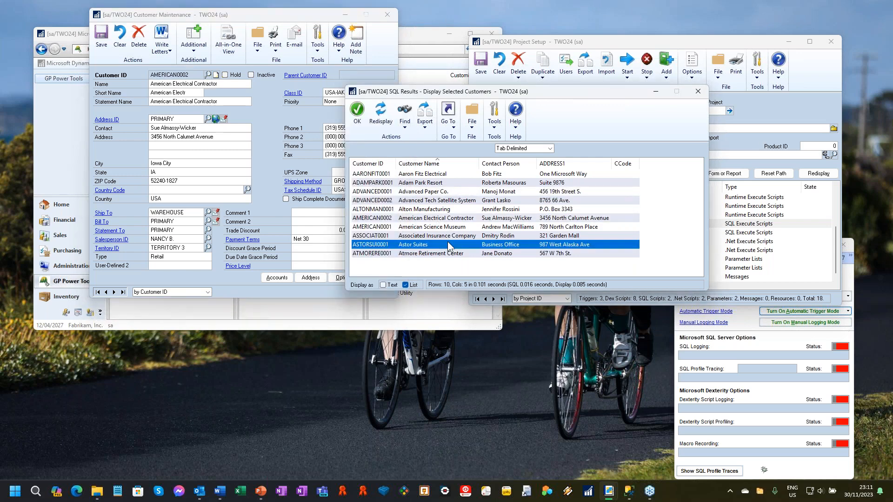
double_click(449, 245)
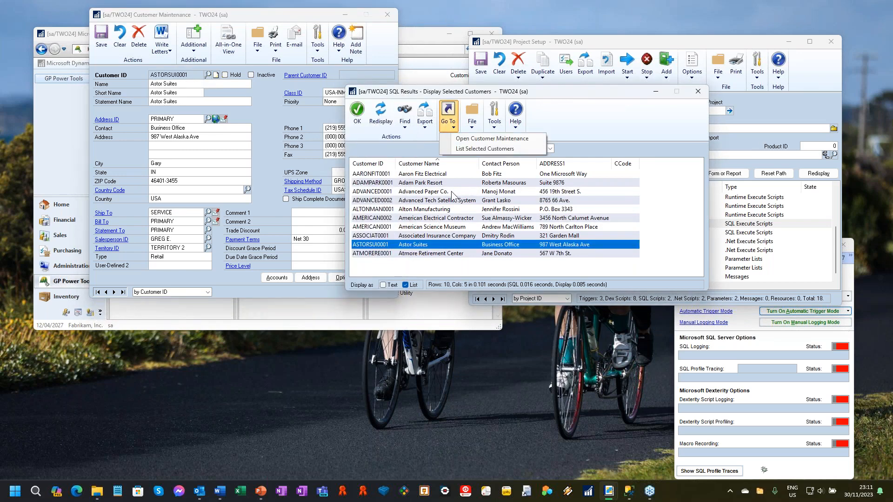
Run List Selected Customers on Advanced Paper Co., Alton Manufacturing and American Science Museum, then dismiss the list and close the results
click(424, 192)
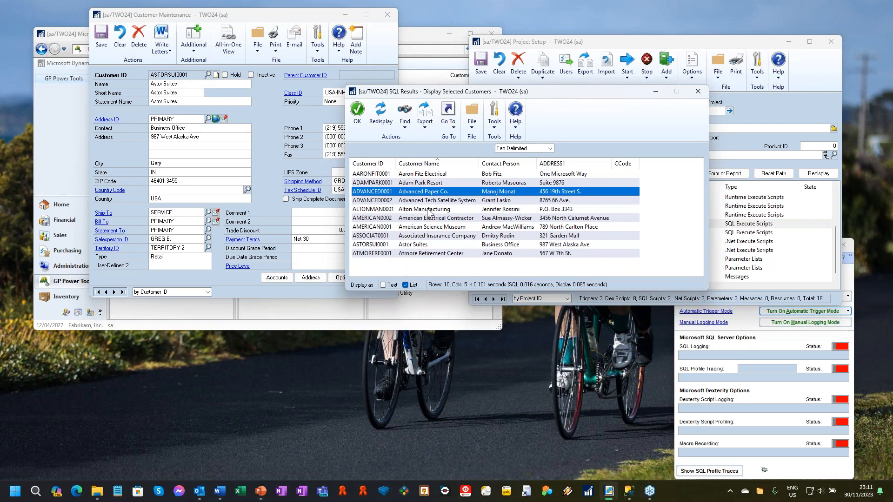
ctrl+click(428, 210)
ctrl+click(436, 228)
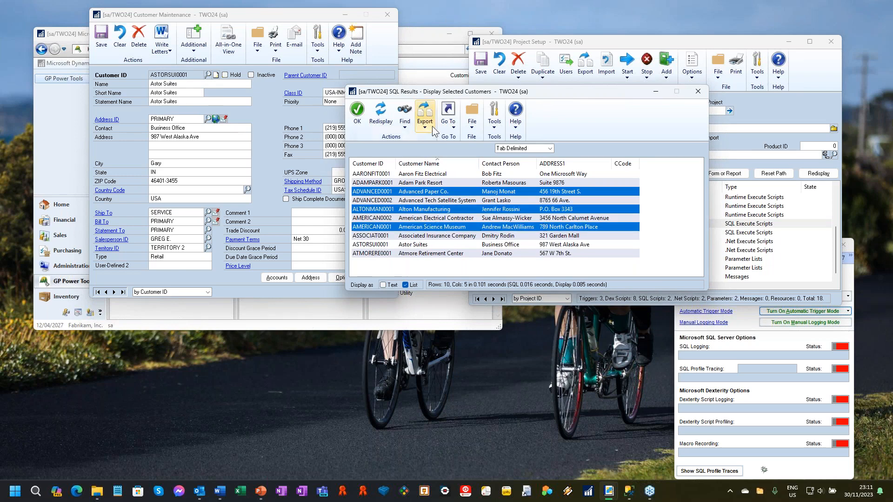
click(455, 133)
click(470, 147)
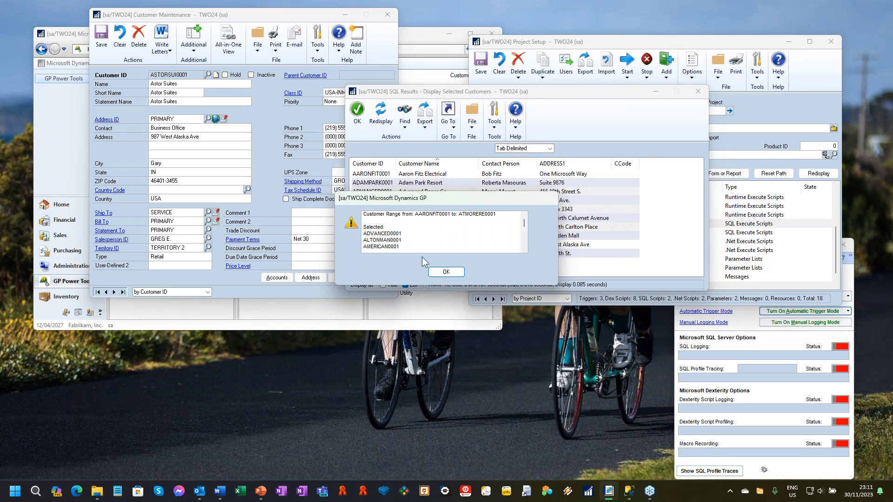
click(445, 272)
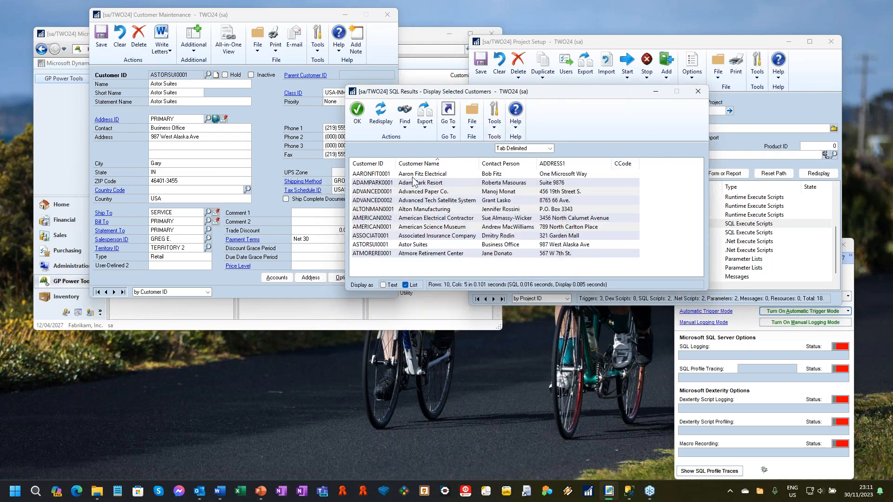
click(697, 91)
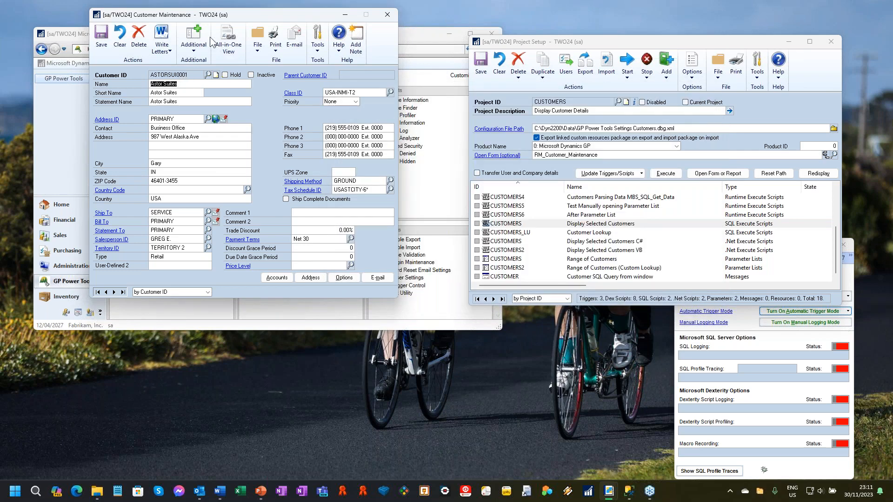
Execute the SQL query for only the selected customer, Astor Suites, and close its results window
click(197, 48)
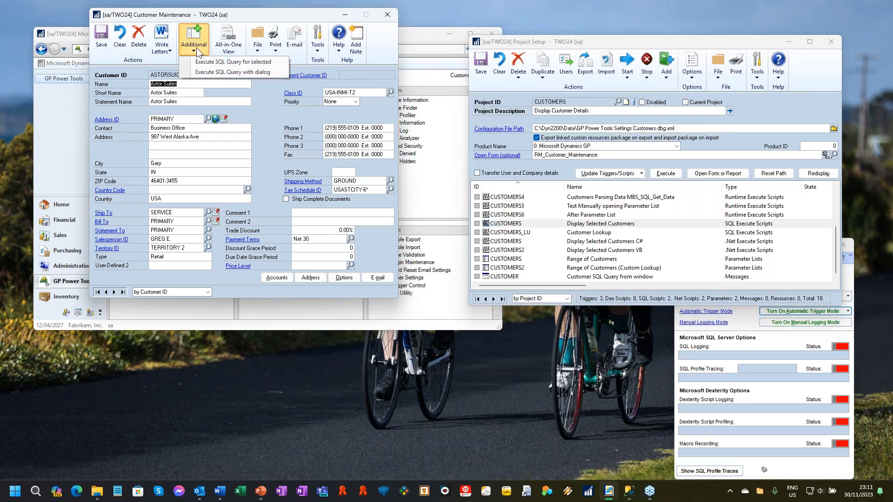
click(239, 61)
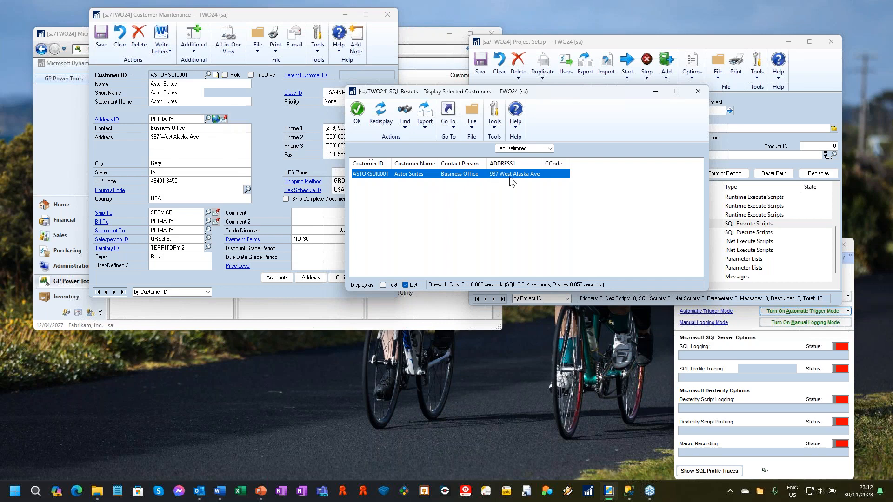
click(698, 92)
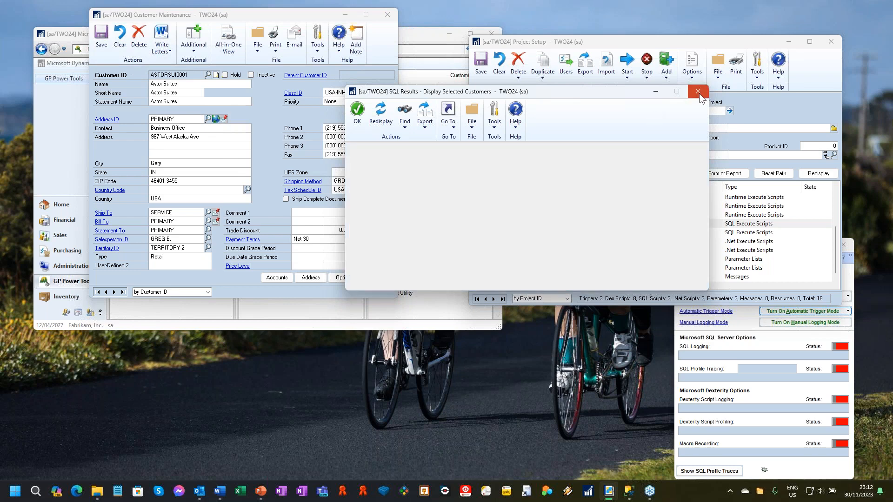
Close the Customer Maintenance form and the CUSTOMERS project's setup window
click(390, 15)
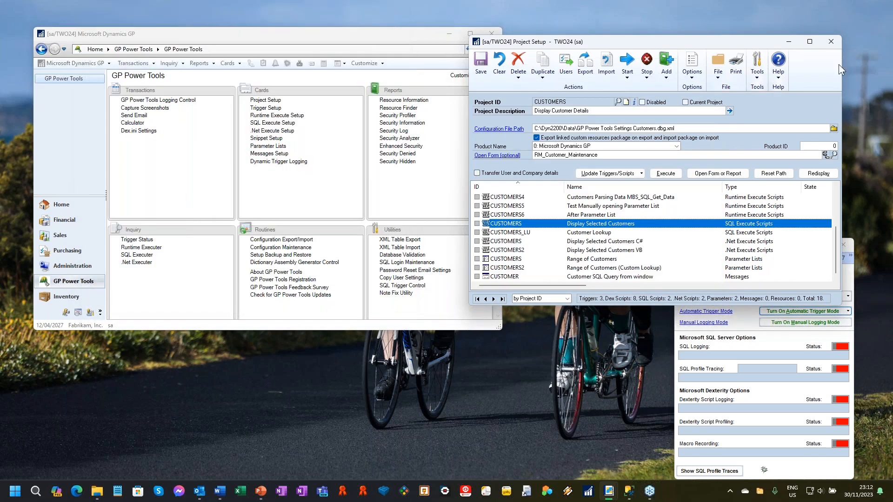
drag(693, 44, 719, 36)
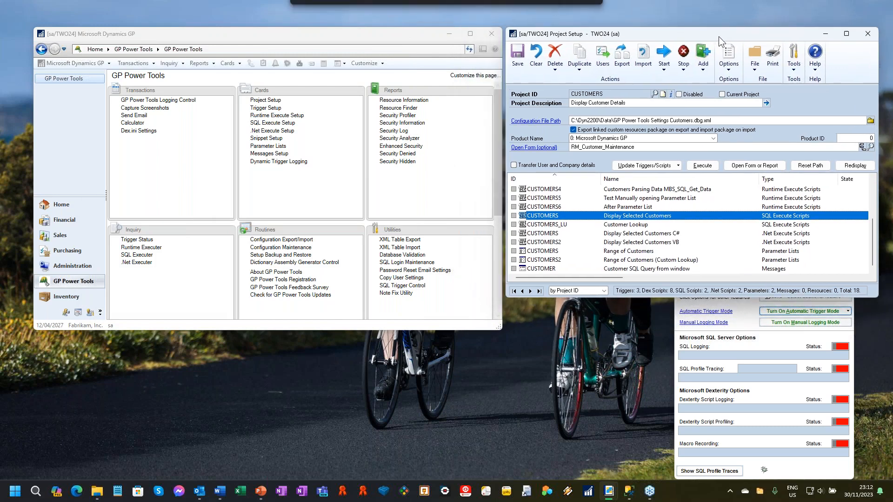
click(869, 35)
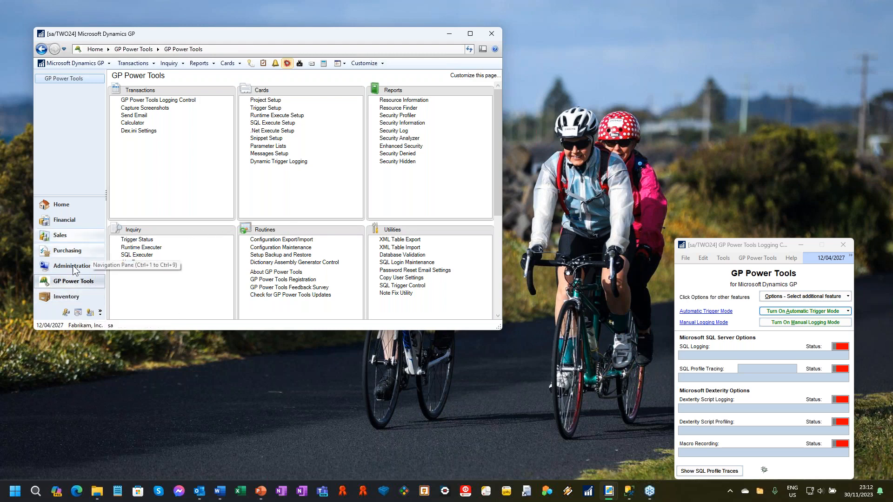
Open the inventory Item Maintenance card, choosing version B, Microsoft Dynamics GP (Modified)
click(226, 63)
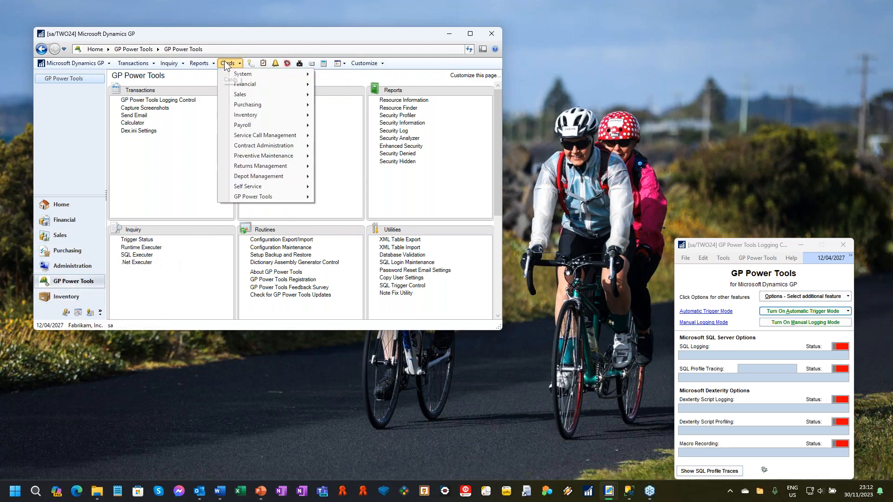
mouse_move(262, 116)
click(354, 113)
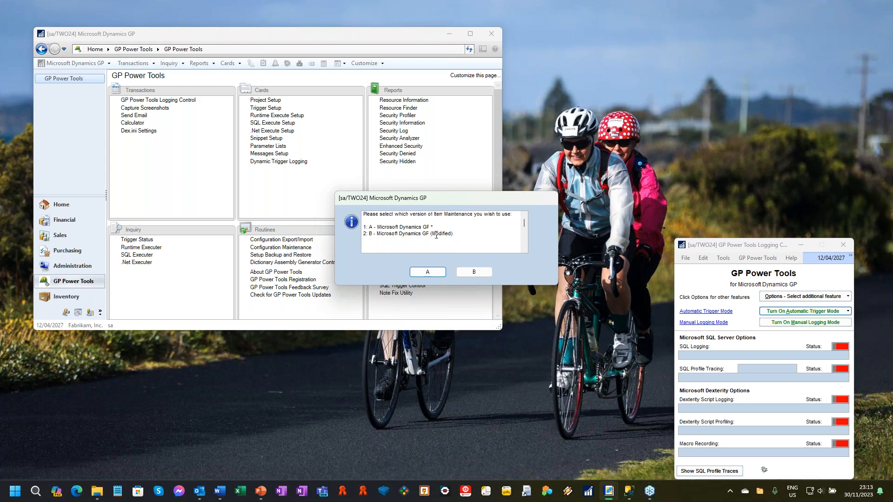
click(474, 272)
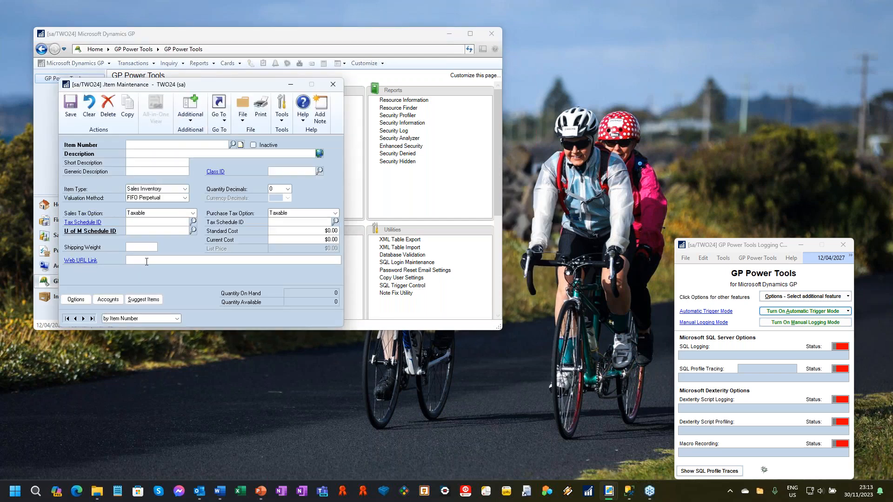
Display the first item record in Item Maintenance and move the form clear of the GP Power Tools menu
click(67, 319)
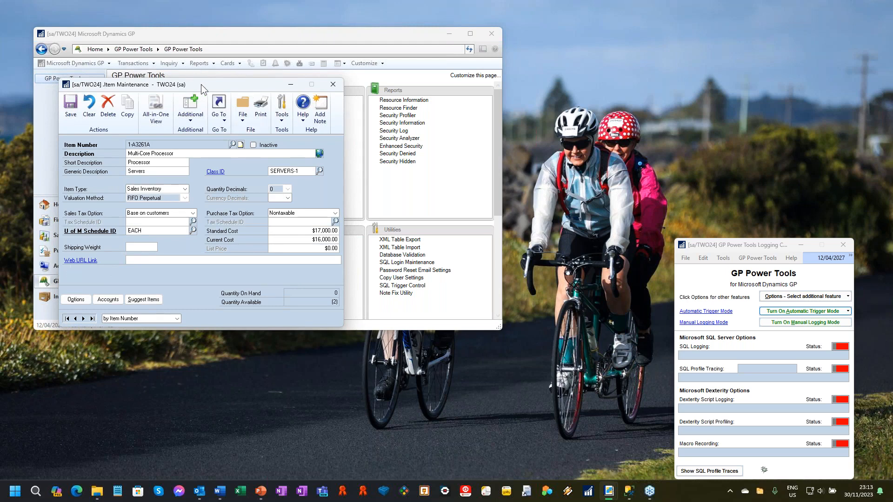
drag(200, 85, 617, 69)
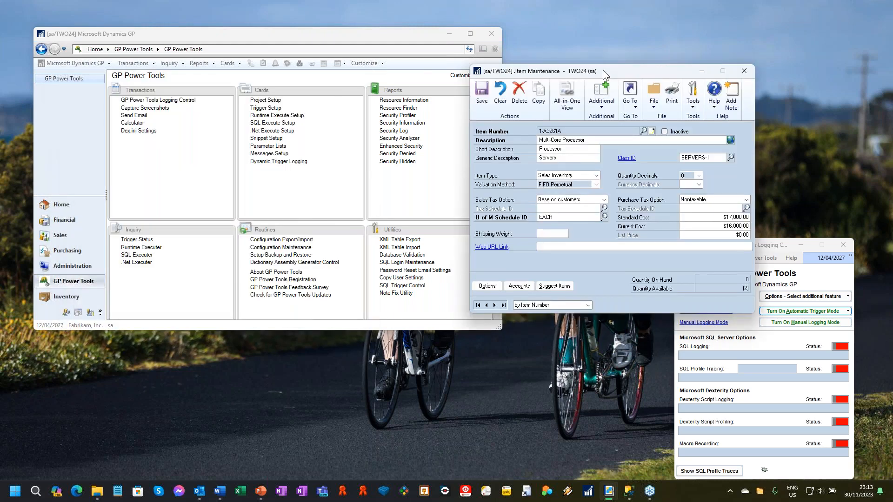
Close Item Maintenance and load the ITEM URL project in Project Setup
click(273, 101)
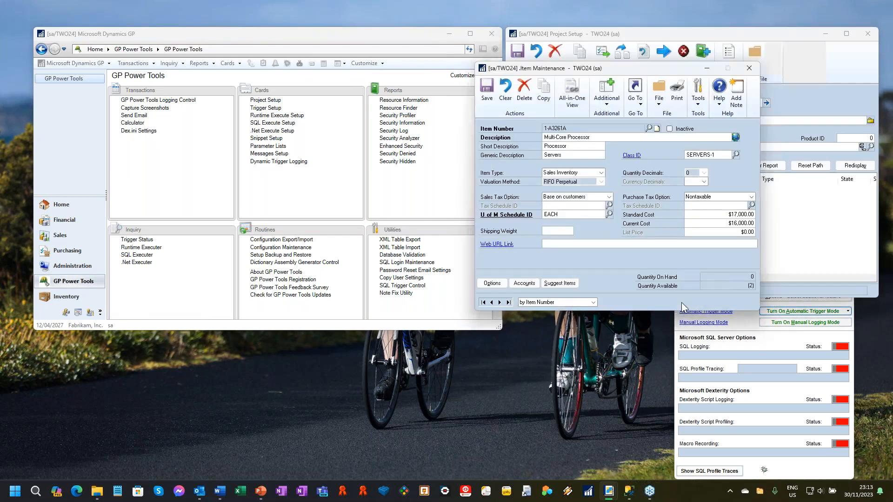
click(497, 68)
click(749, 69)
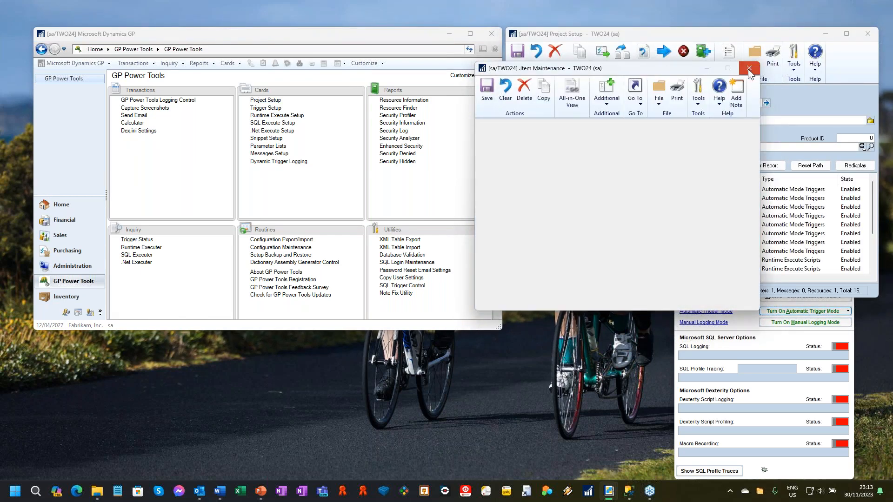
click(536, 56)
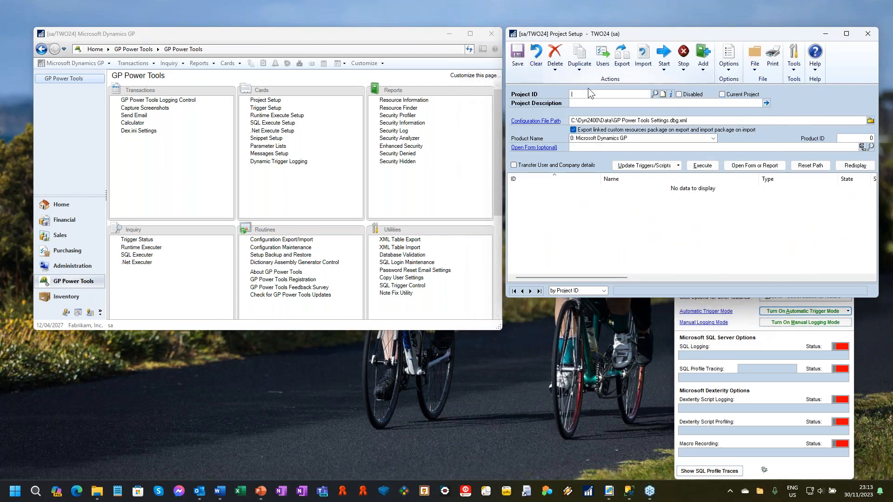
text(ITEM)
click(654, 94)
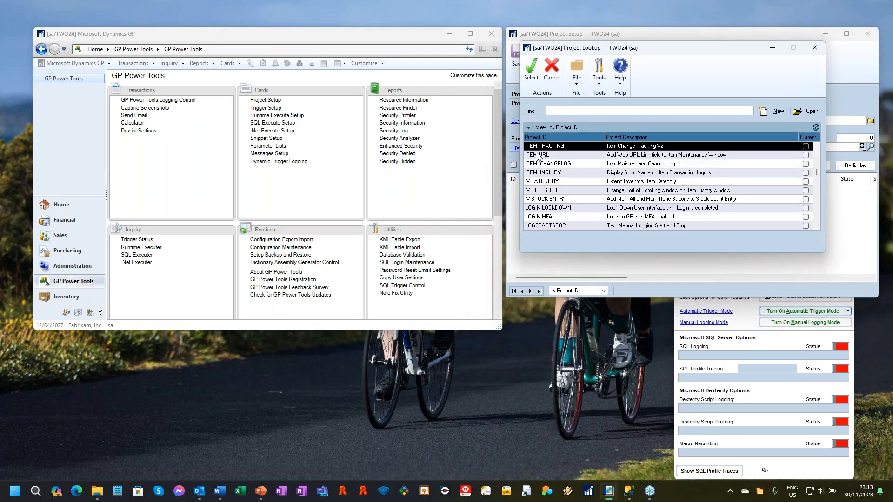
double_click(537, 155)
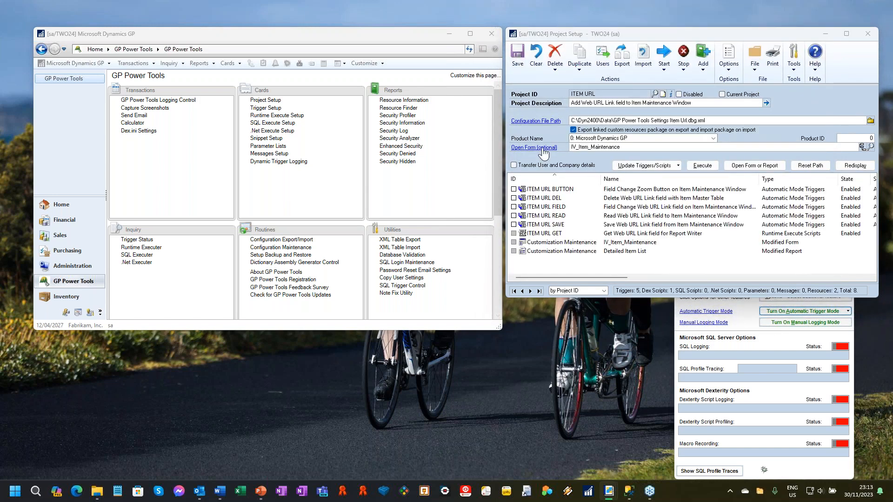
Open the project's IV_Item_Maintenance form with its triggers started, choosing modified version B, and move the form away from Project Setup
click(543, 148)
click(397, 271)
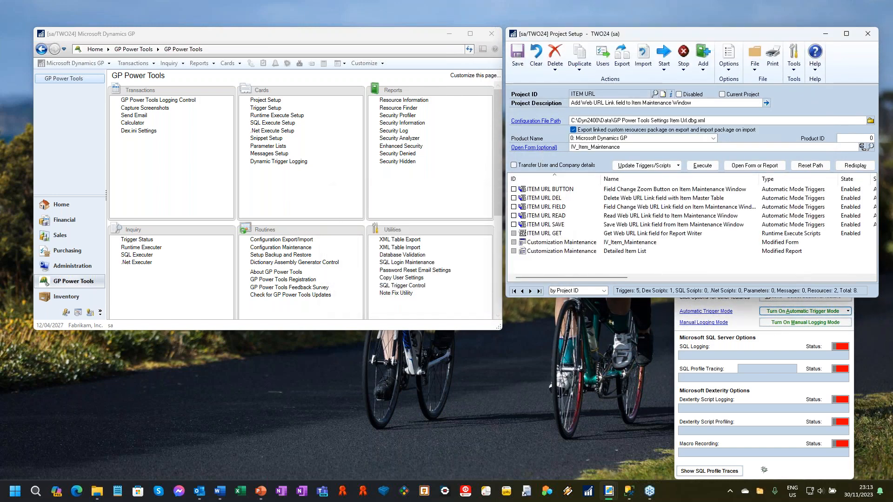
click(476, 273)
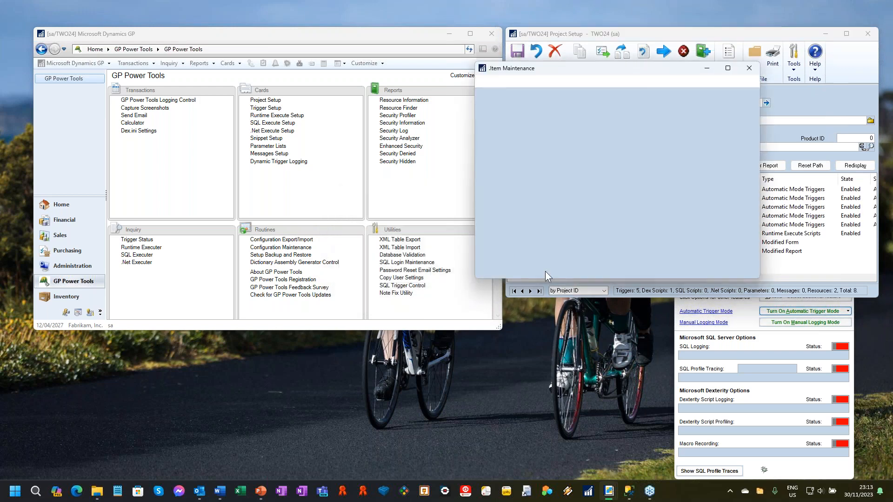
drag(553, 68, 274, 53)
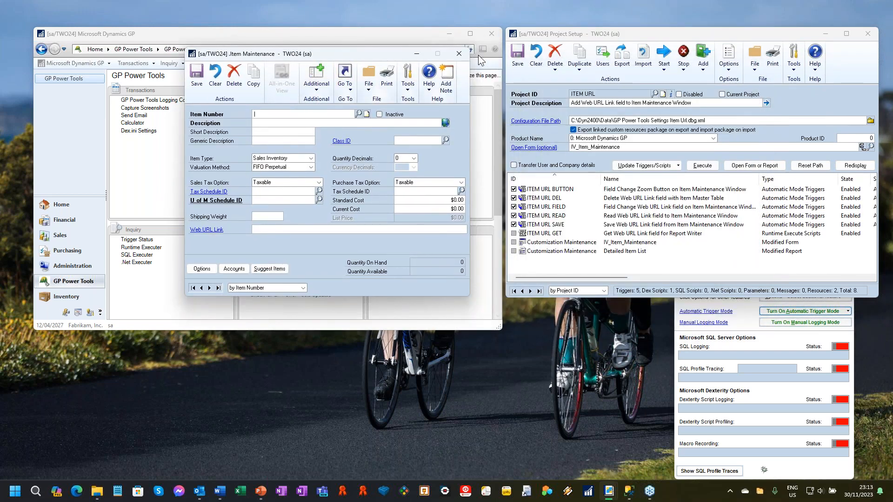
Close and reopen Item Maintenance with modified version B, and display the first item record
click(464, 54)
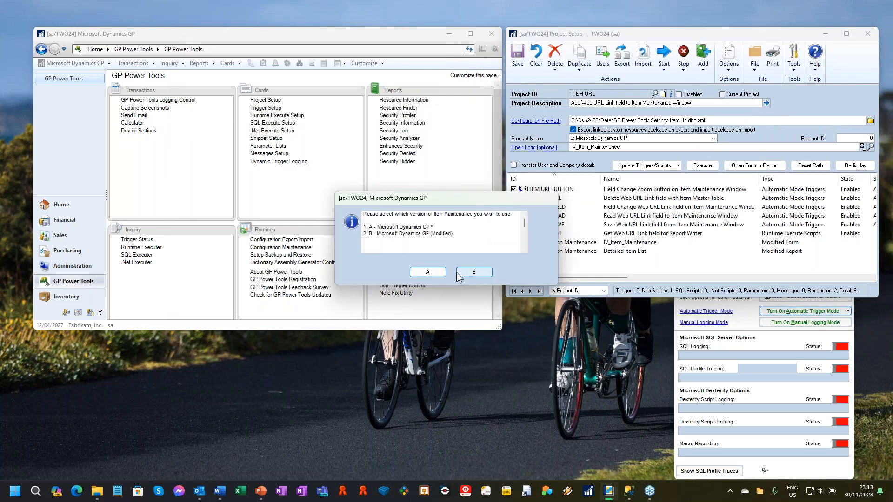
click(473, 275)
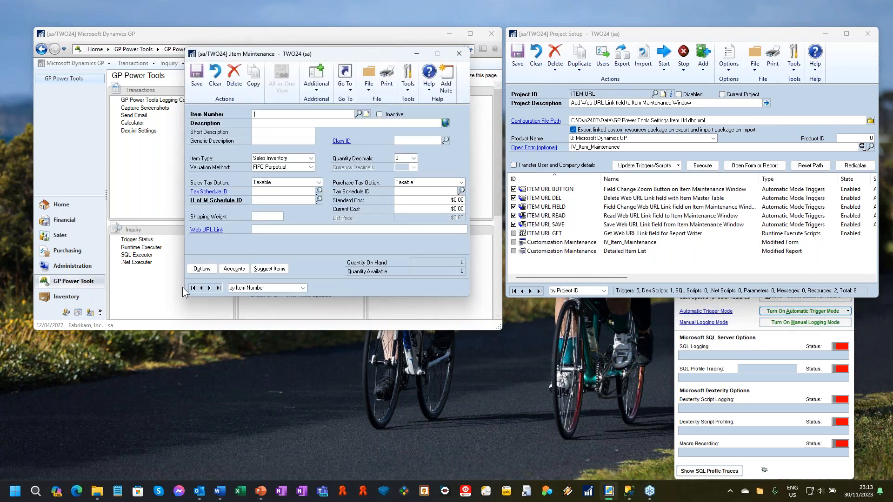
click(193, 287)
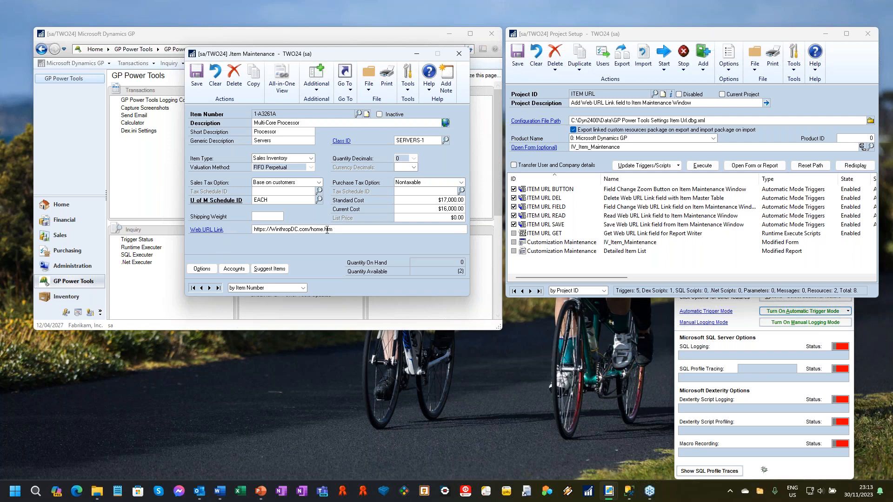
Open the item's Web URL Link in the browser, then close the web page and Item Maintenance
click(342, 230)
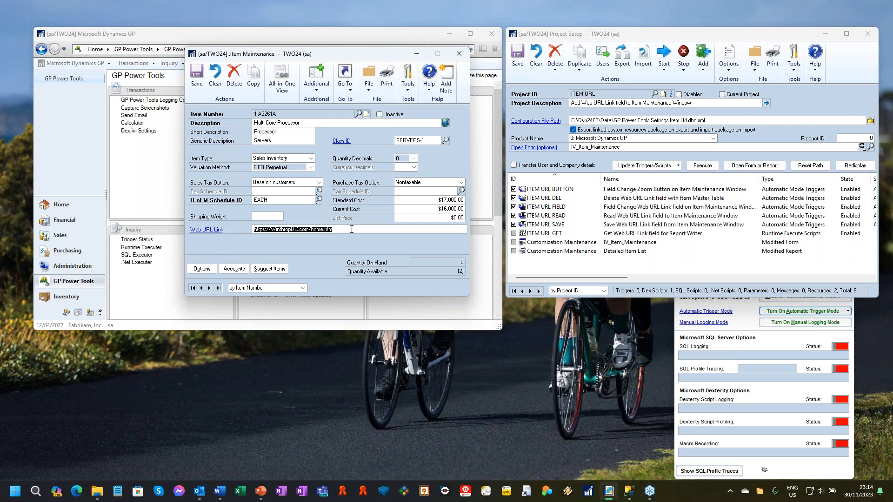
click(207, 231)
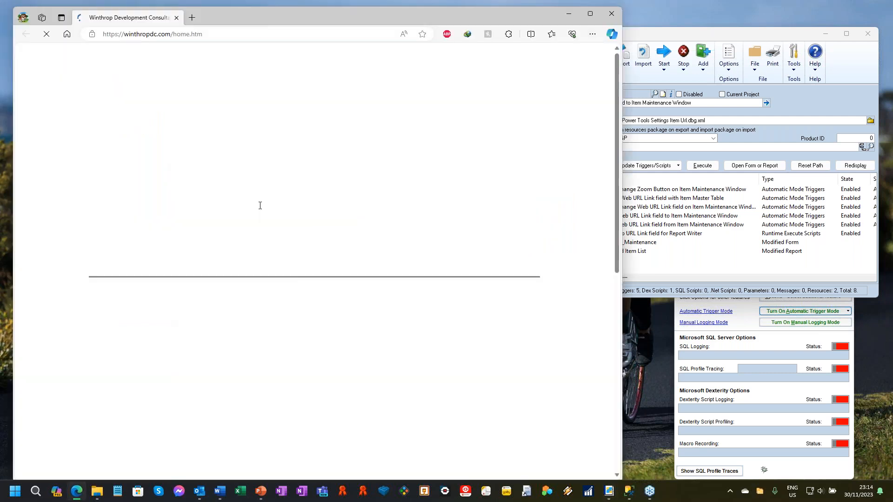
click(612, 14)
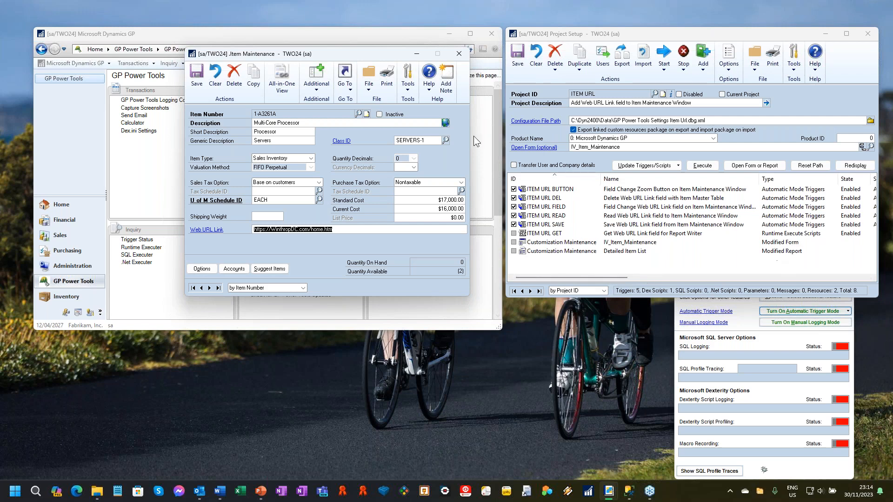
click(459, 54)
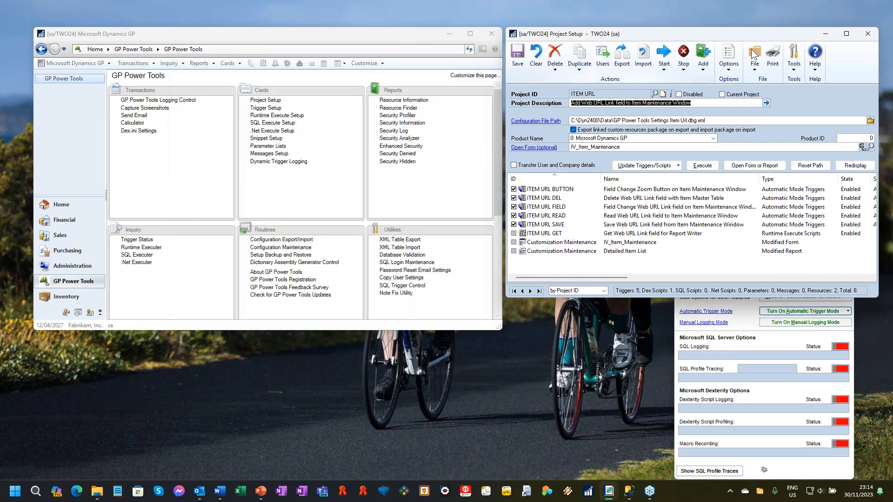
Load the SOP_QTY_CUSTOM_FORM project in Project Setup and open its SOP_Entry form with the project triggers started
click(539, 57)
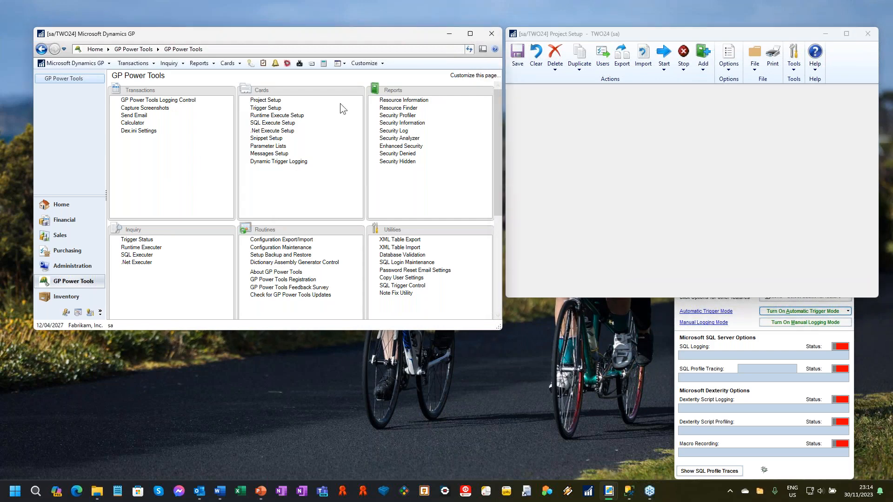
click(266, 101)
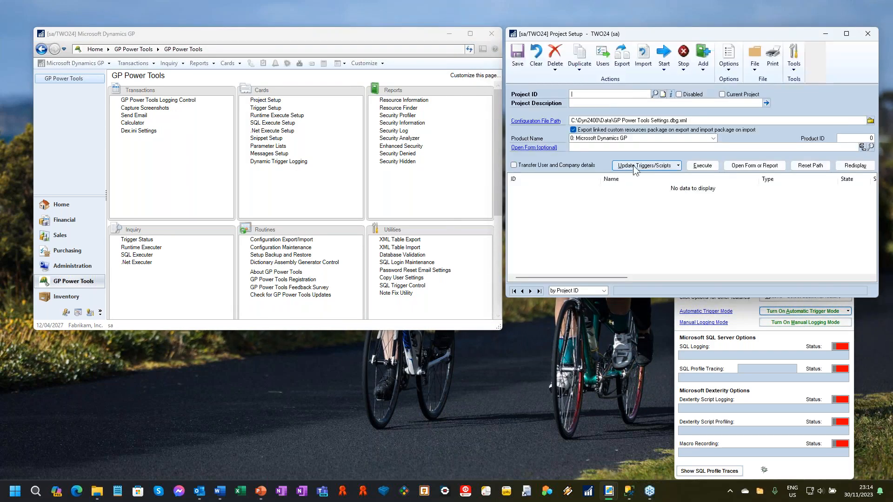
click(531, 148)
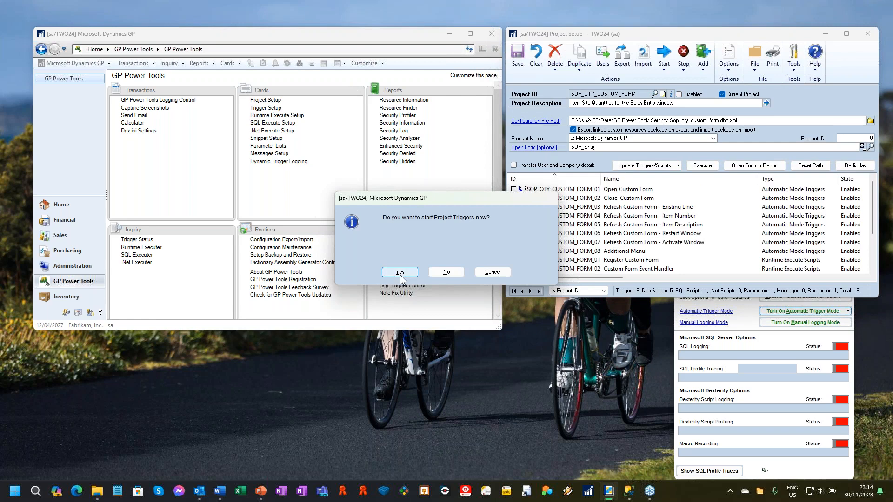
click(400, 273)
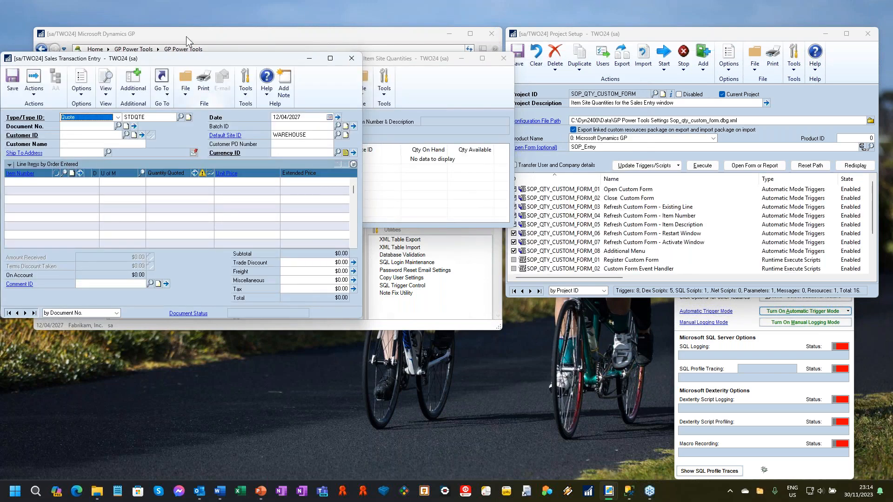
Display the first sales document and select its ACCS-HDS-1EAR line to view the item's site quantities
click(9, 313)
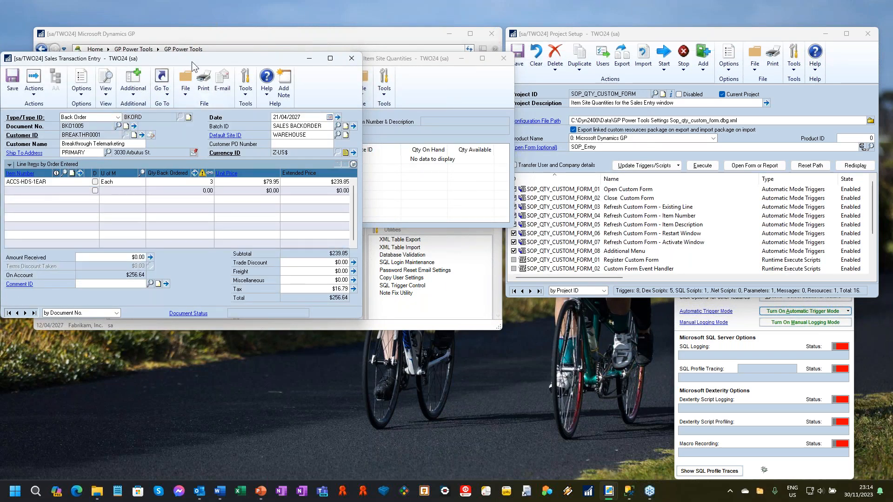
drag(191, 60, 218, 60)
click(82, 182)
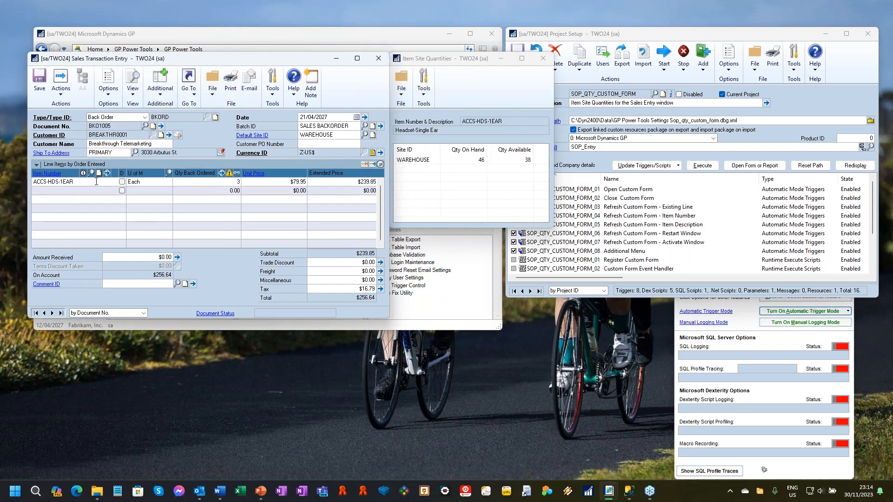
Display the last sales document and alternate between its 100XLG and 128 SDRAM lines to compare their site quantities
click(61, 313)
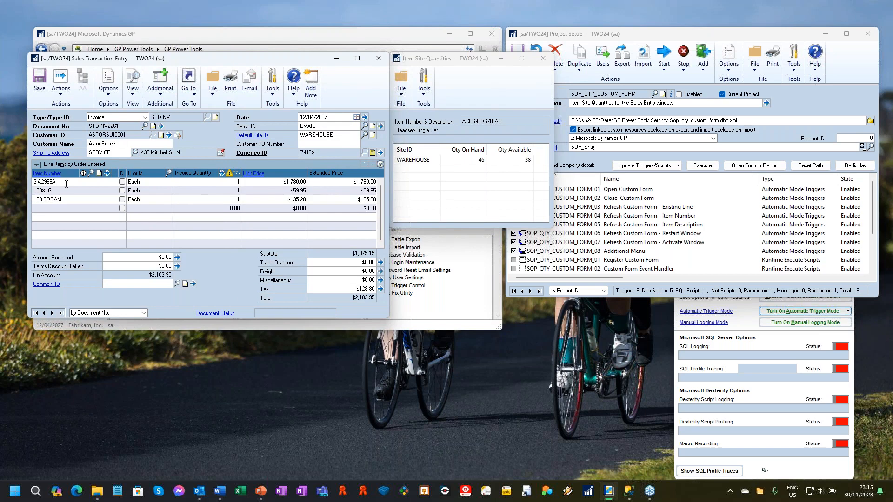
click(68, 192)
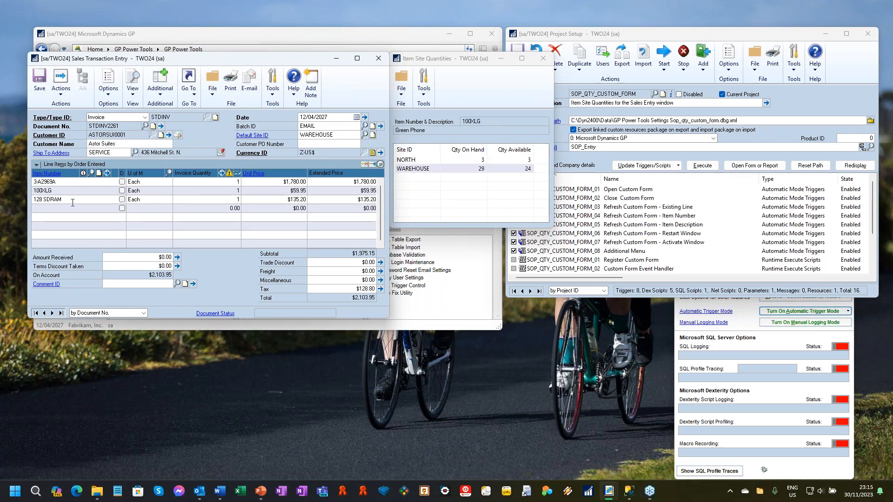
click(73, 200)
click(78, 192)
click(79, 200)
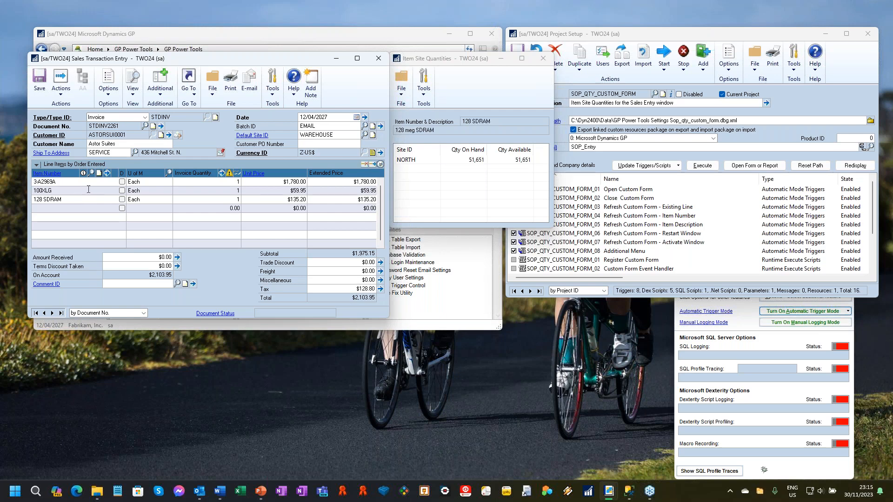
click(89, 193)
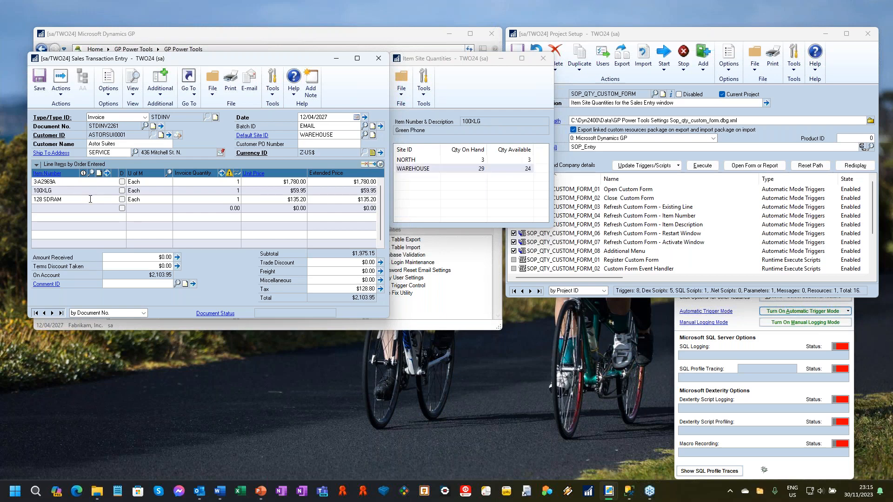
click(90, 199)
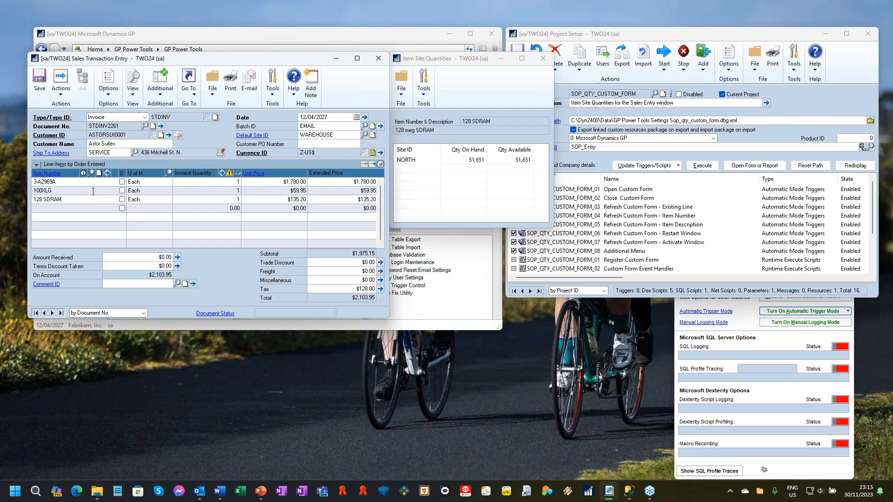
click(93, 191)
click(92, 199)
click(92, 192)
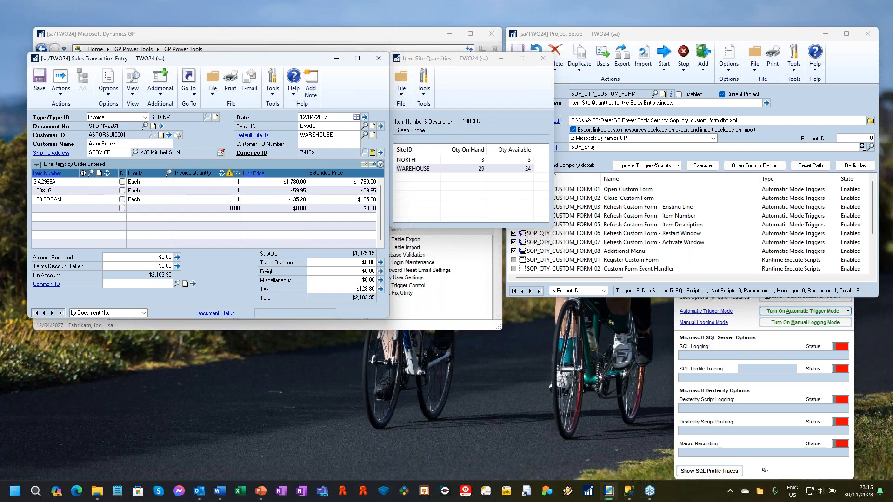
click(92, 199)
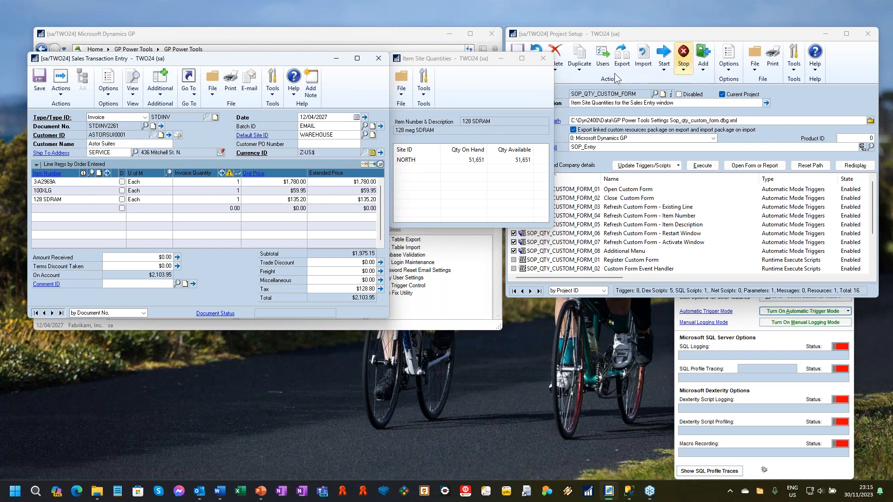
Close the Item Site Quantities window and review the triggers, scripts and resources listed for the SOP_QTY_CUSTOM_FORM project
click(542, 58)
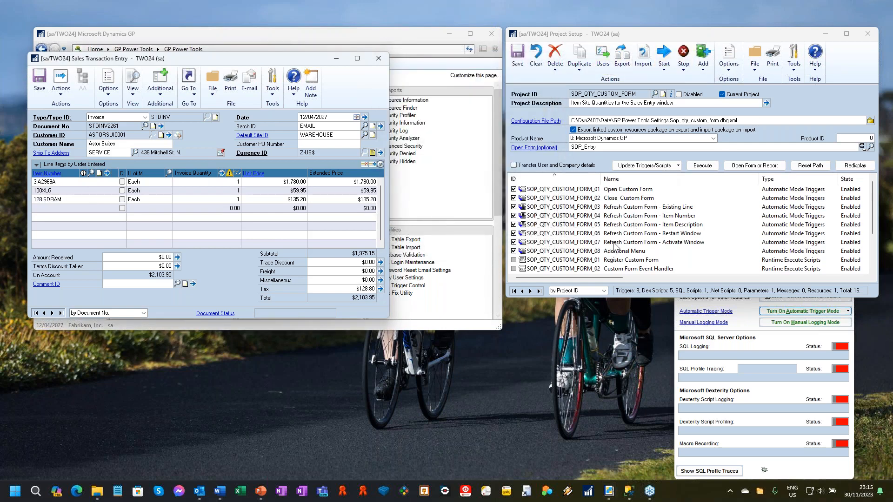
scroll(619, 245, down, 2)
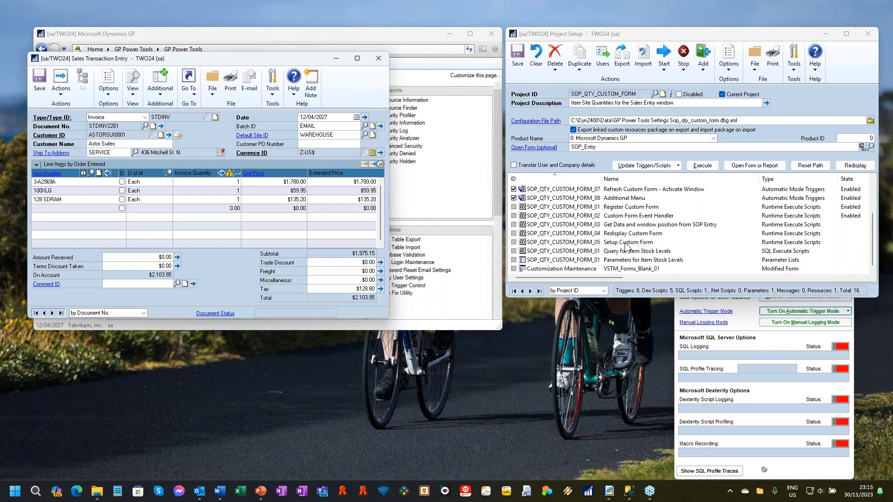
scroll(626, 246, up, 2)
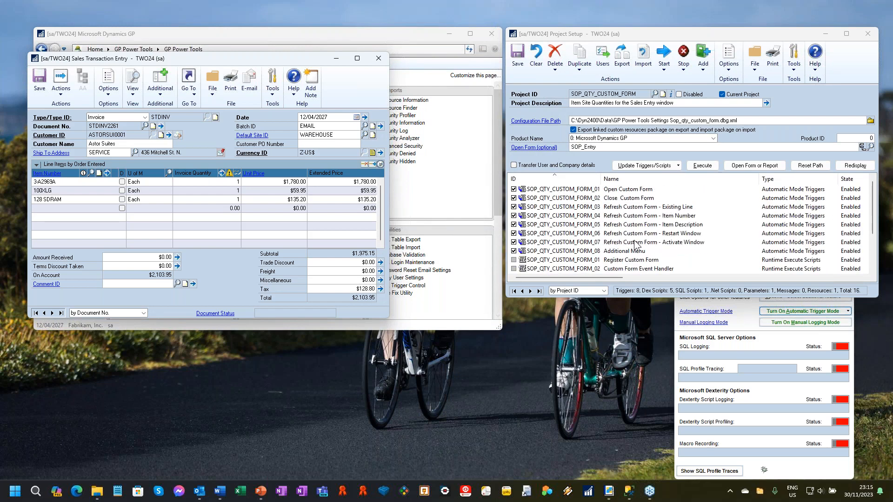
scroll(636, 244, down, 2)
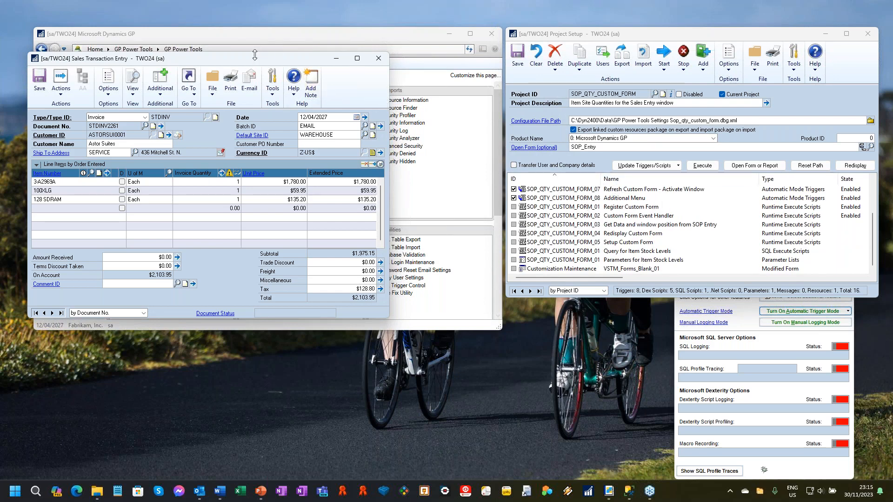
drag(254, 60, 259, 60)
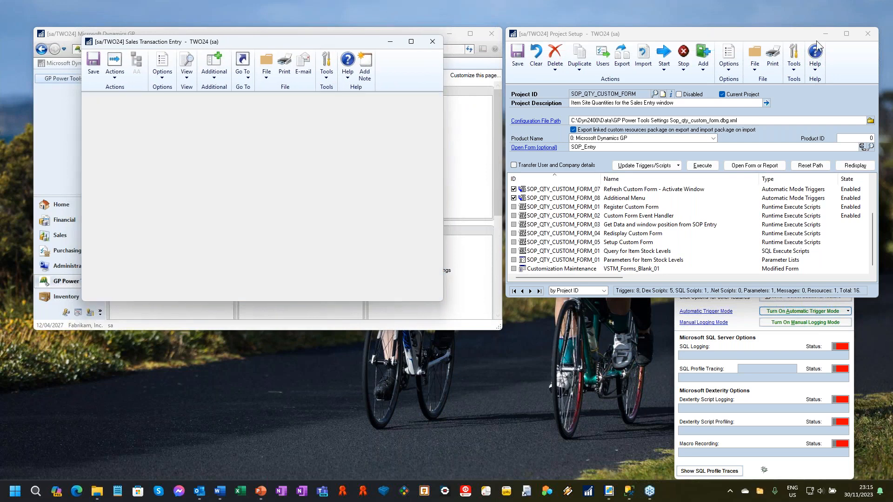
Close the Sales Transaction Entry, Project Setup and GP Power Tools Logging Control windows, leaving the GP Power Tools home page
click(874, 48)
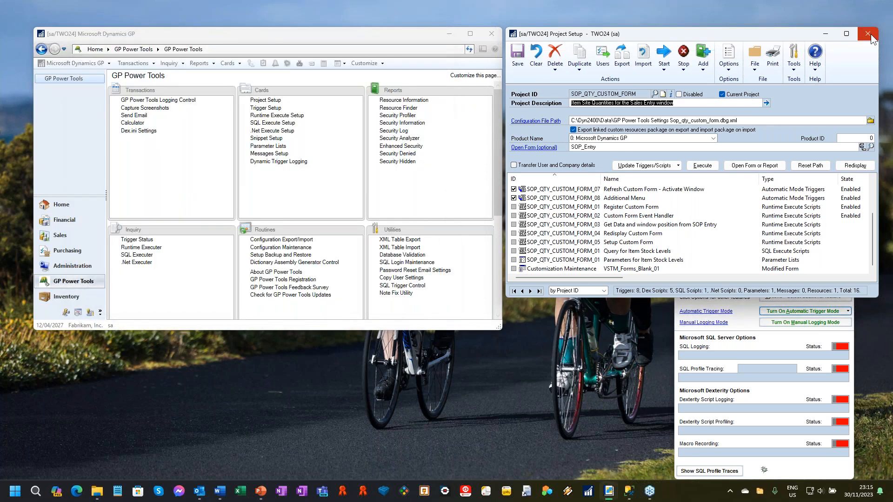
click(867, 34)
click(498, 228)
drag(497, 226, 504, 143)
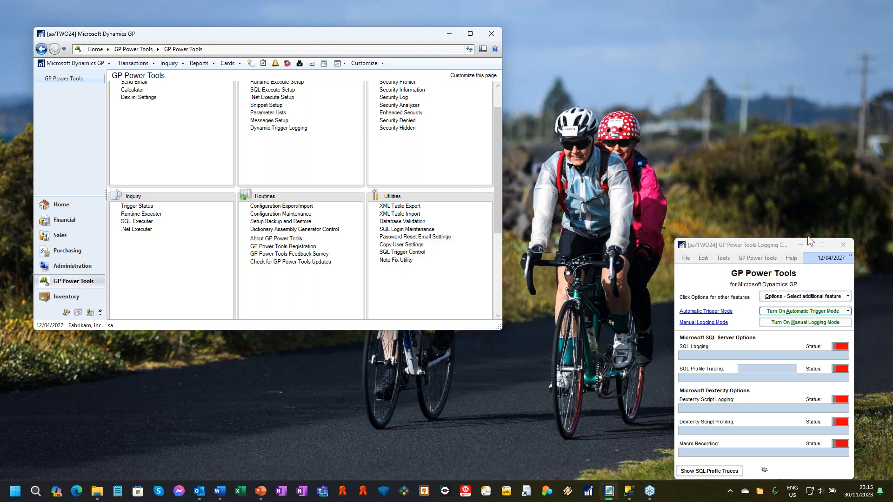
click(843, 246)
click(843, 244)
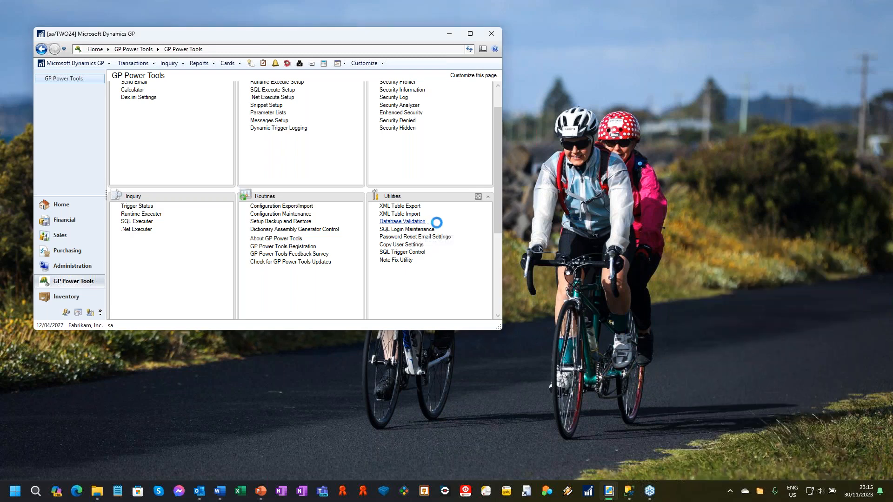
Open Database Validation, agreeing to unregister the triggers and to continue despite the backup and missing product dictionary warnings
click(403, 221)
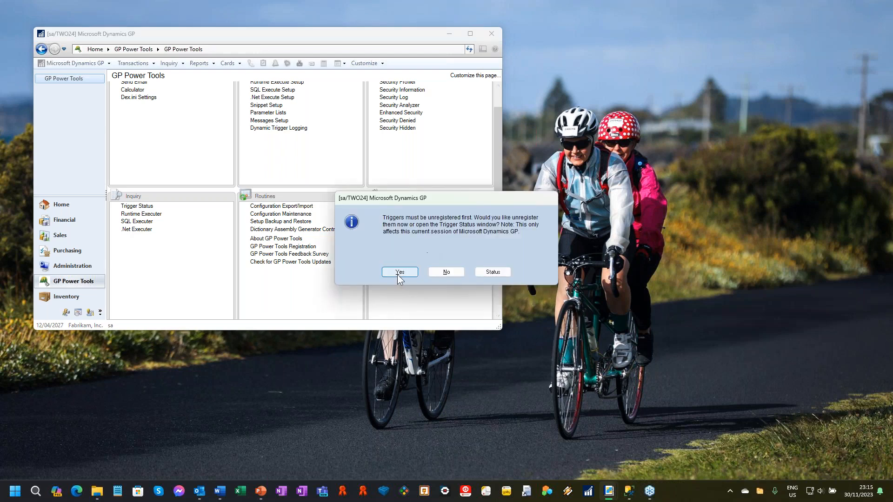
click(403, 273)
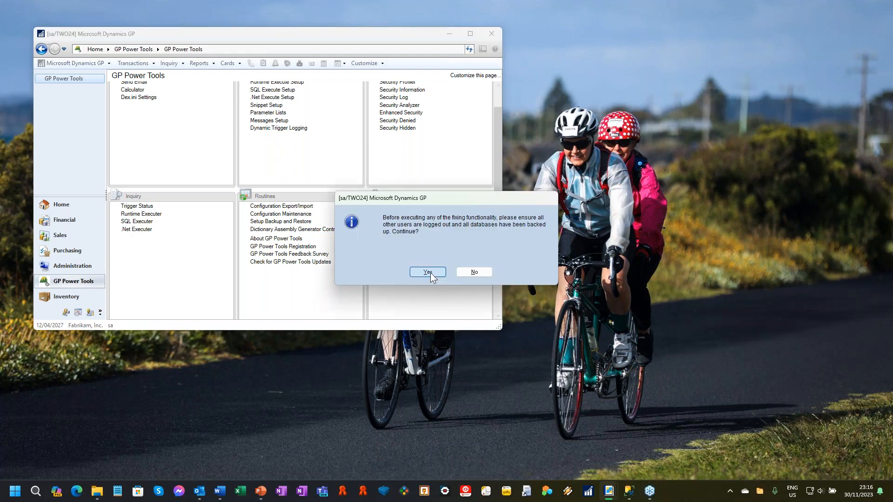
click(431, 272)
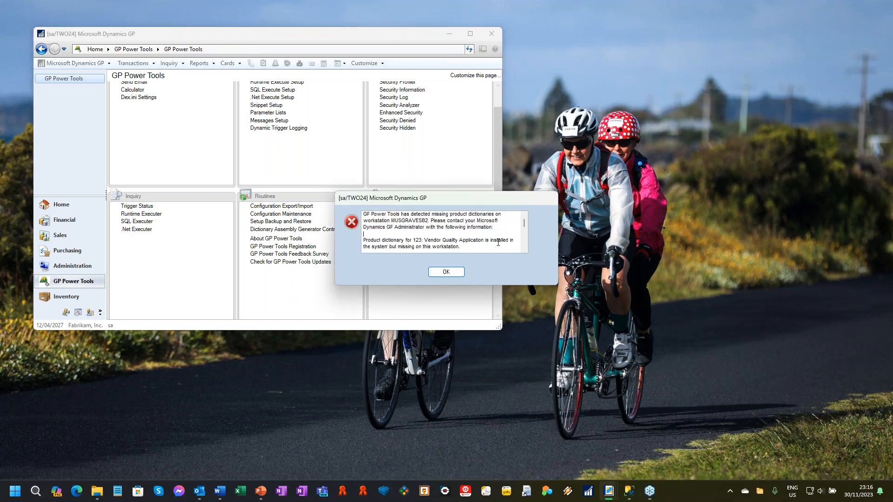
click(470, 235)
scroll(524, 250, down, 3)
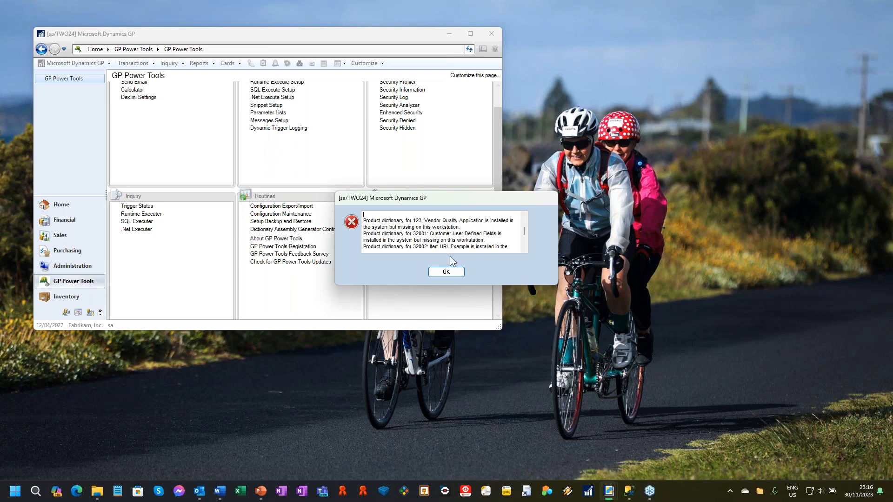
scroll(521, 251, down, 1)
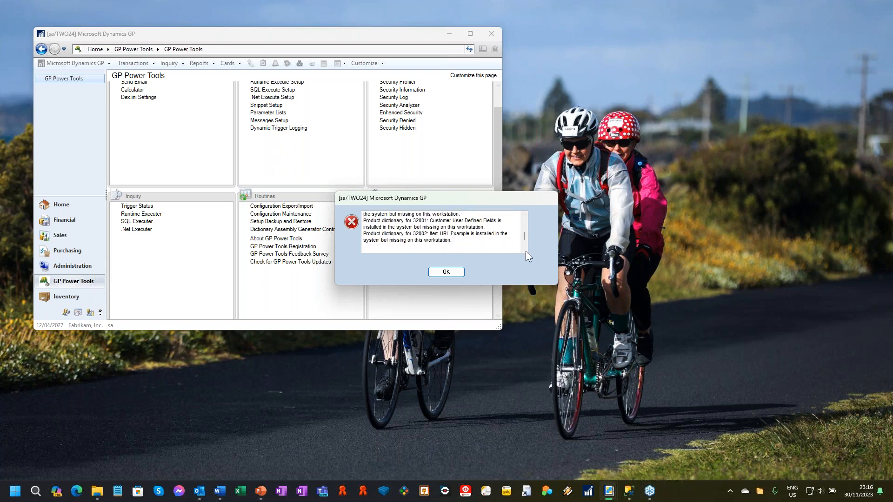
click(445, 271)
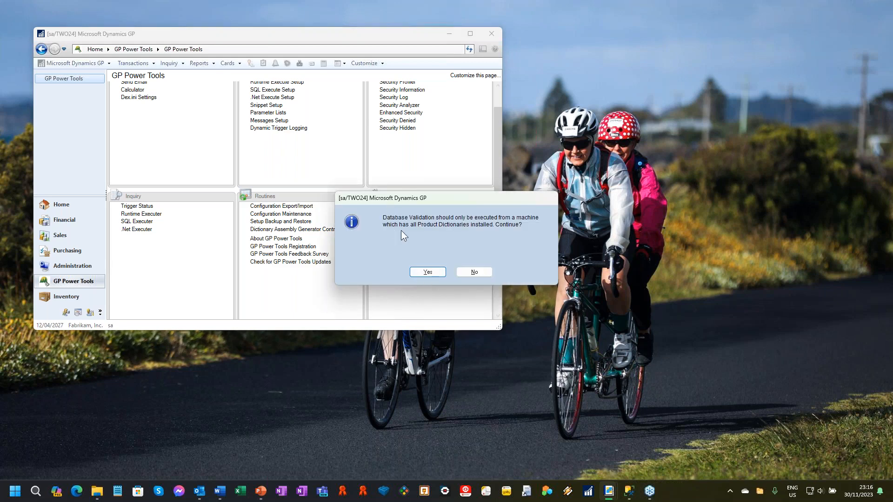
click(424, 273)
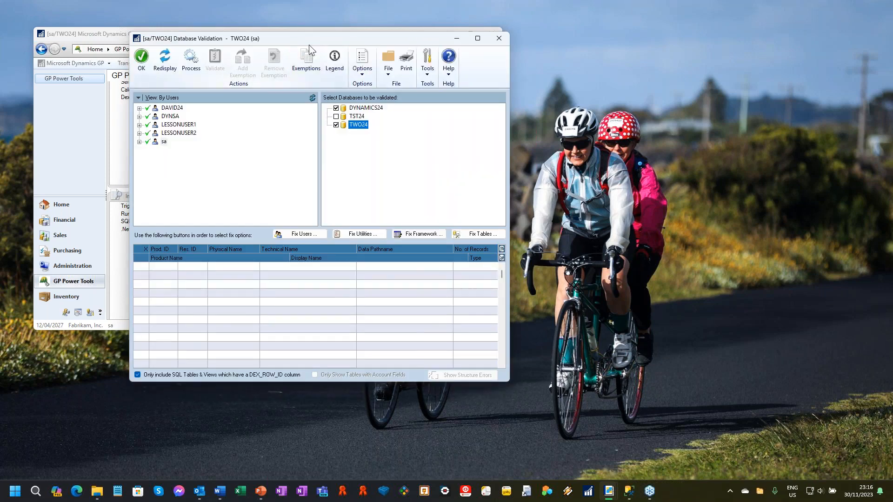
drag(310, 41, 371, 32)
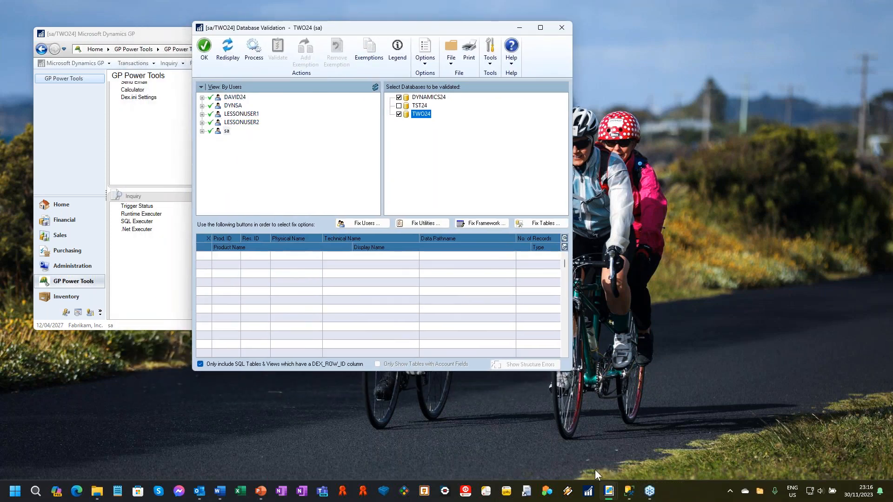
Execute the Database Validation Mess Up Users and Databases.sql script in SQL Server Management Studio, then return to Dynamics GP and redisplay Database Validation
click(630, 492)
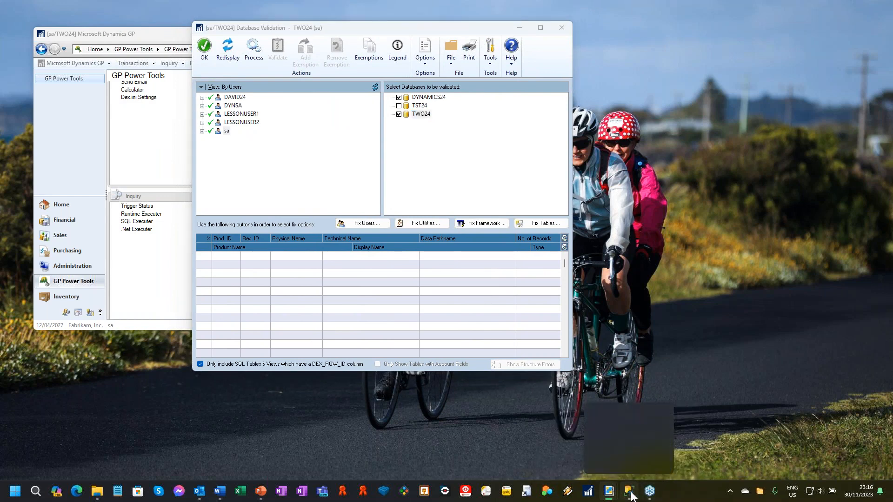
click(239, 66)
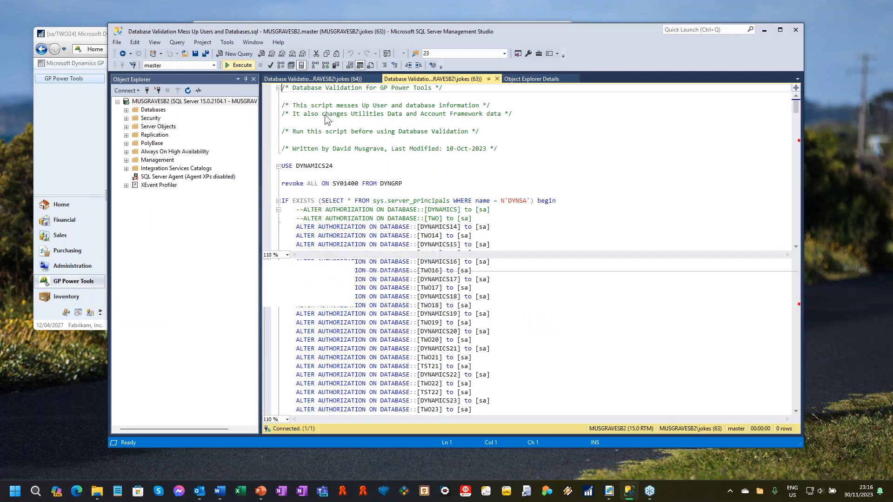
click(763, 30)
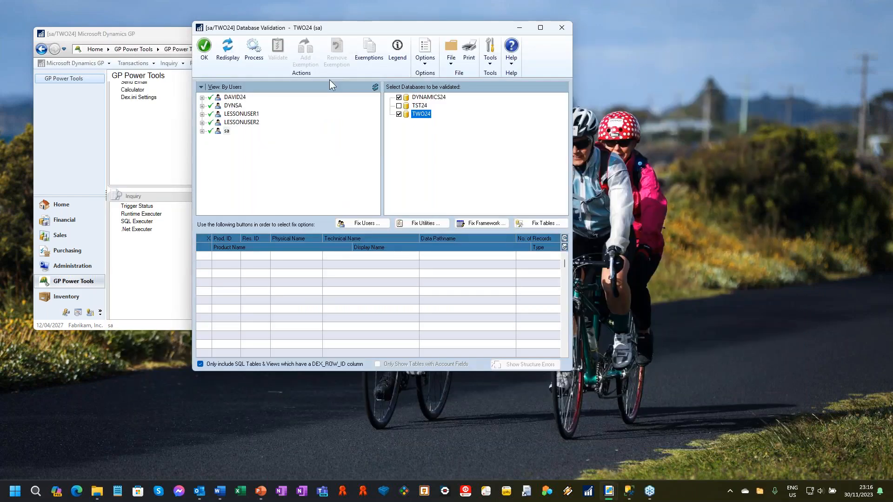
click(235, 53)
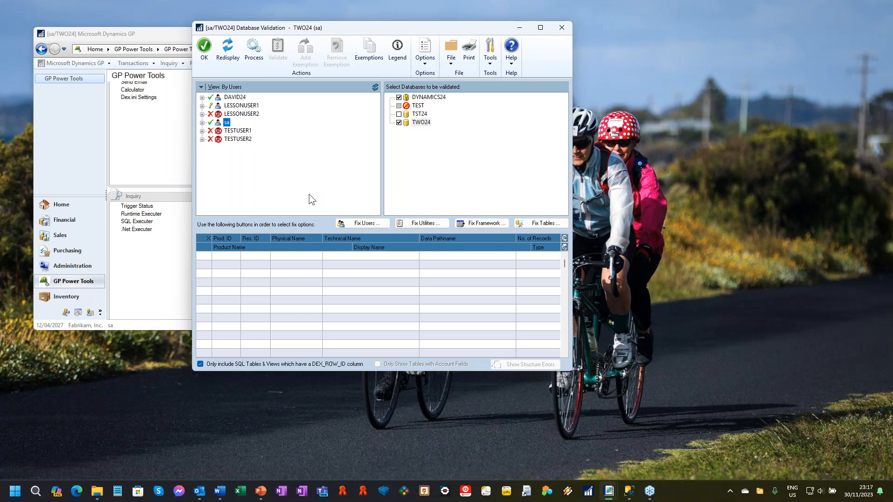
Open Fix Users and Databases, enter the DYNSA password, and mark all SQL databases for DYNSA ownership and the missing TEST company for removal
click(361, 224)
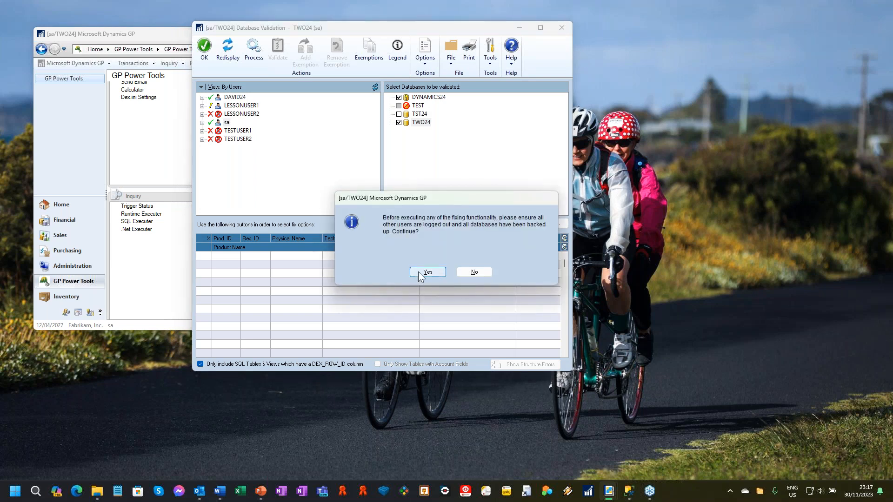
click(417, 272)
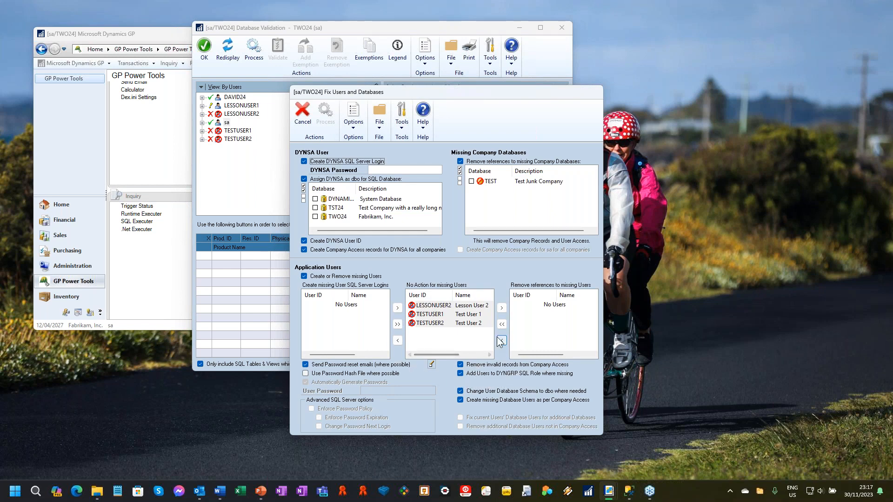
click(396, 169)
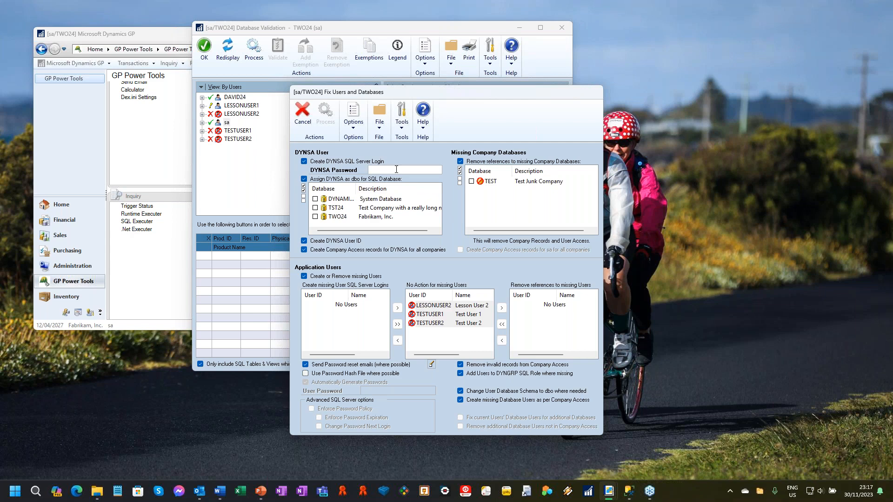
text(••••••)
click(303, 186)
click(460, 173)
Assign LESSONUSER2 to have its missing SQL Server login created, and TESTUSER1 and TESTUSER2 to have their references removed
click(458, 306)
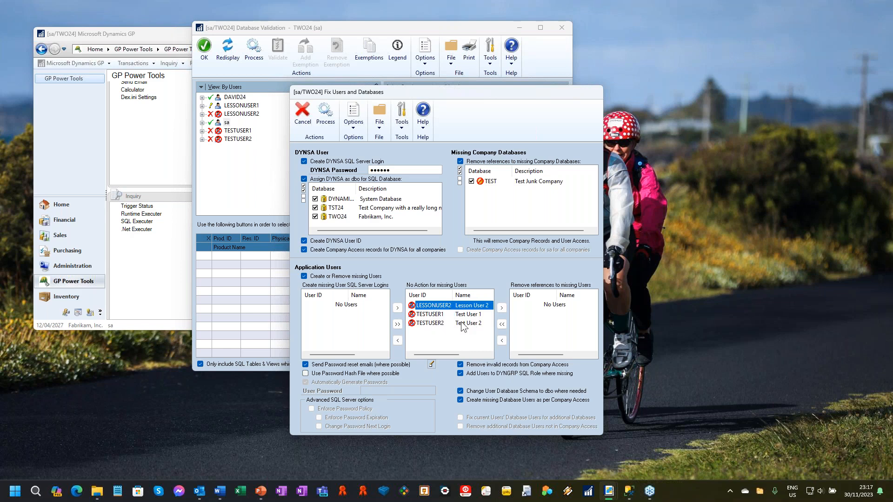
click(398, 341)
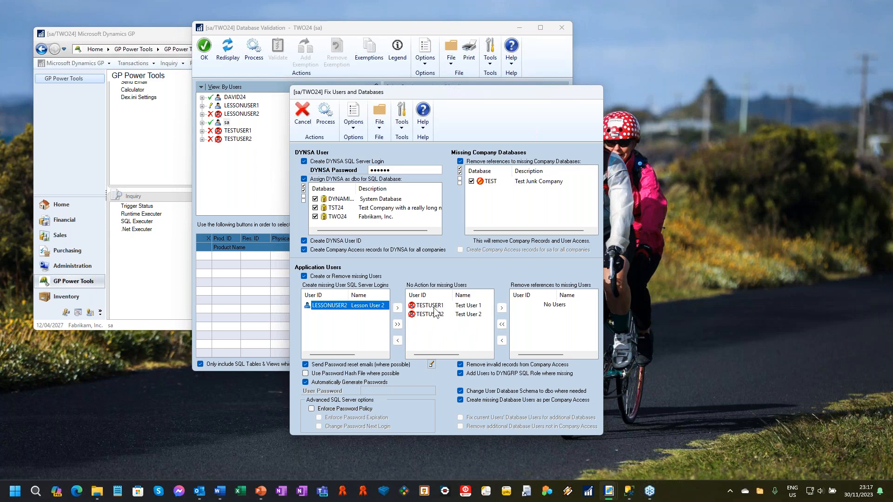
shift+click(433, 315)
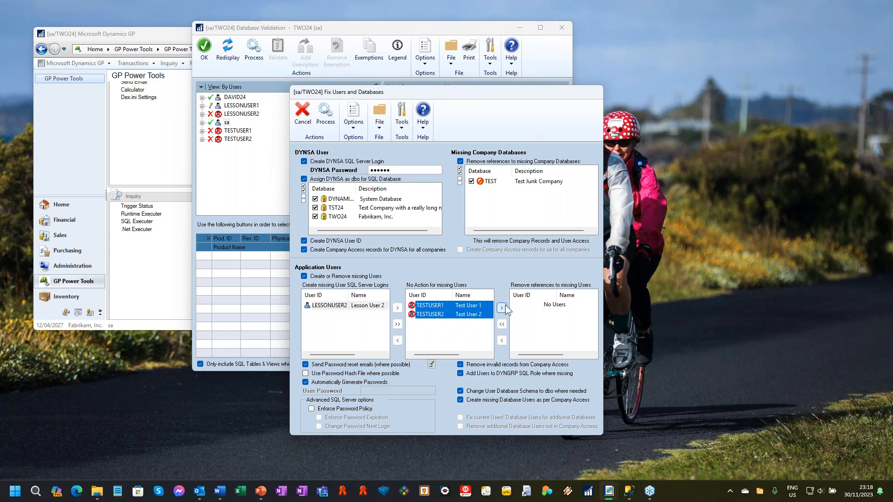
click(502, 308)
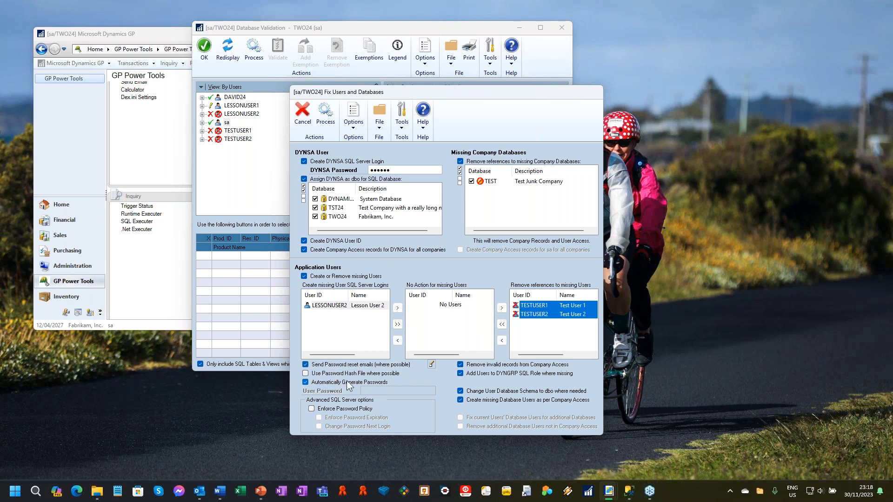
Enable Enforce Password Policy and Change Password Next Login, process the user and database fixes, and output the passwords report to screen
click(334, 409)
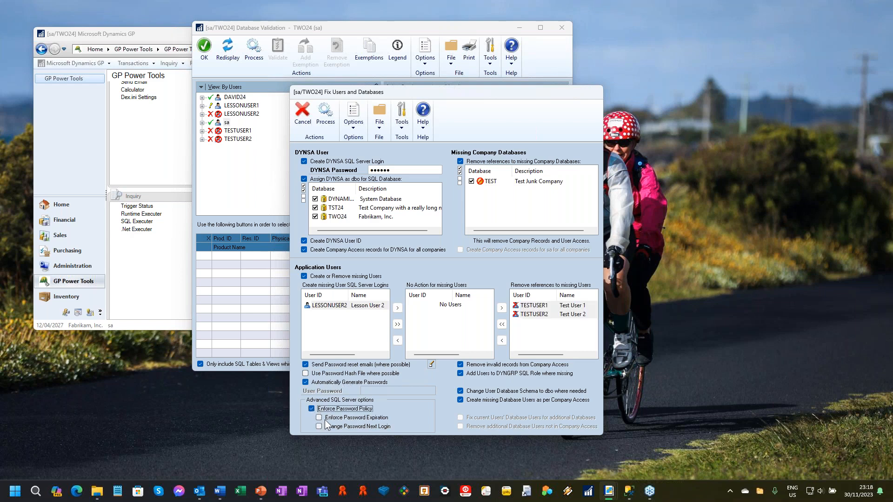
click(320, 426)
click(329, 119)
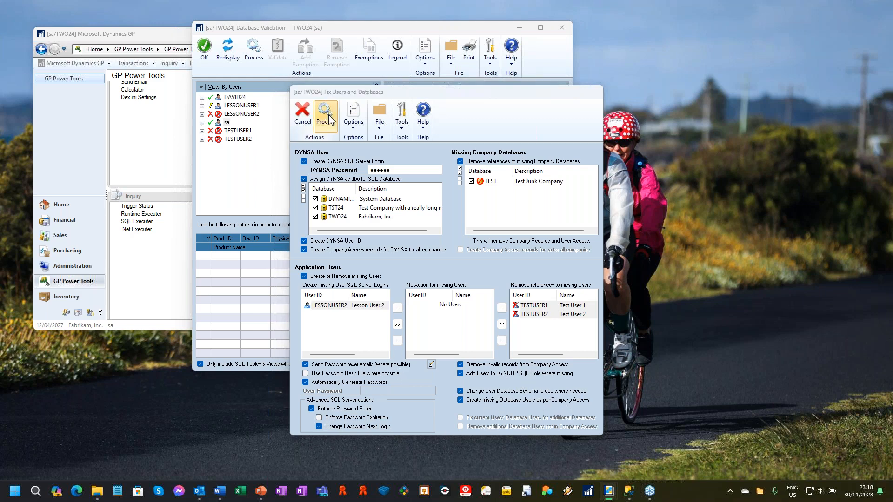
click(411, 270)
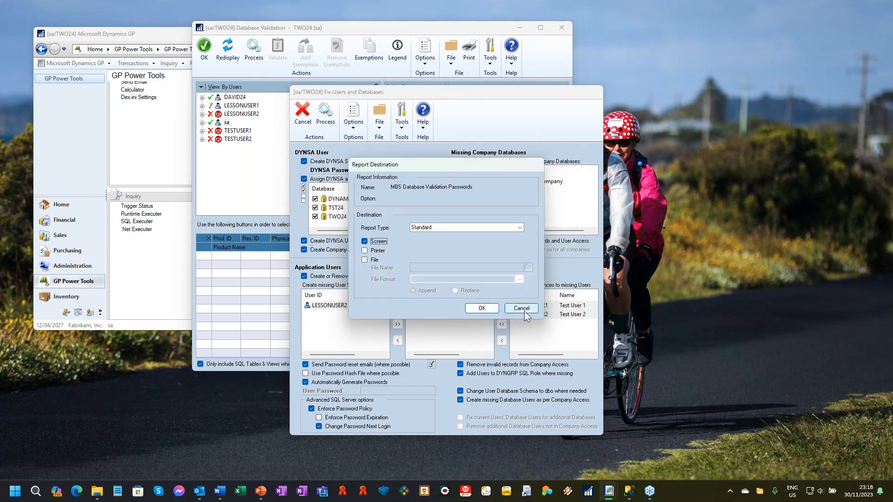
click(484, 309)
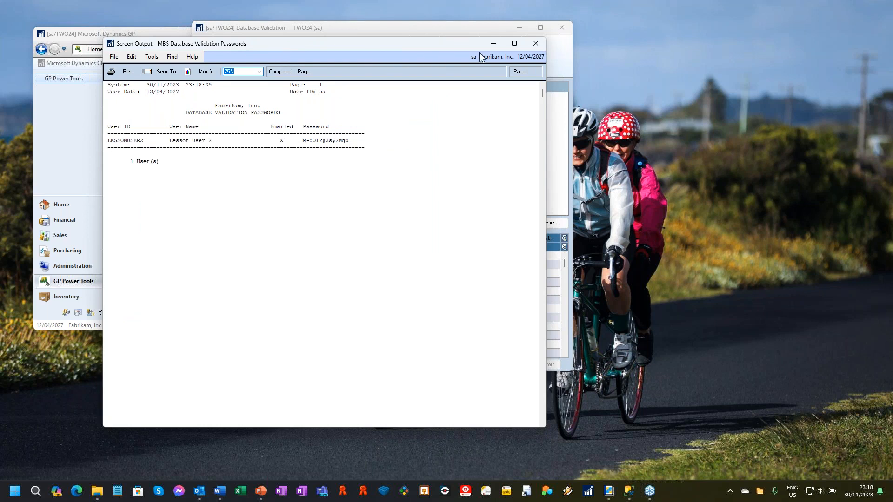
Compare the temporary password in the validation report with the Password Reset email, delete the email and close the report
mouse_move(392, 47)
mouse_down()
mouse_move(378, 37)
mouse_move(393, 44)
mouse_up()
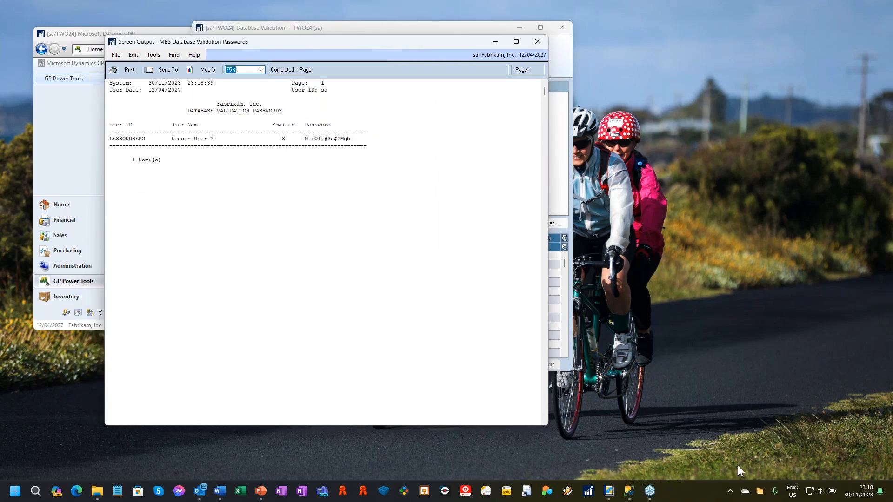
click(794, 421)
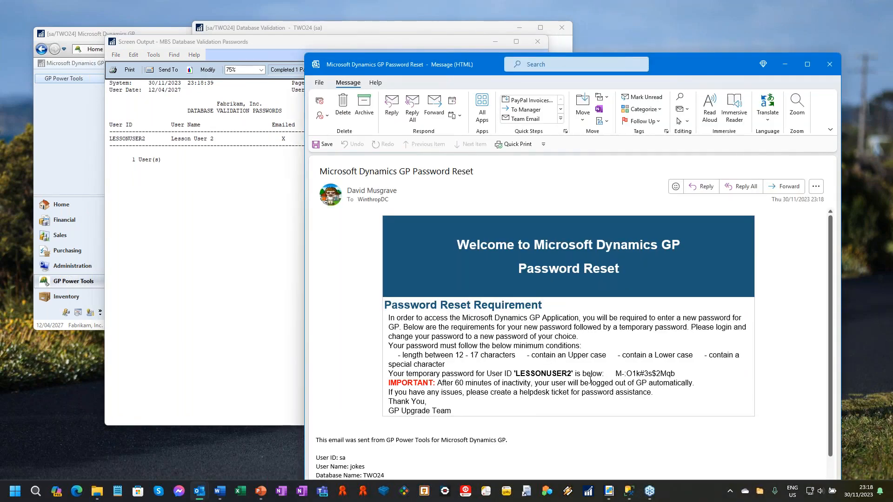
click(158, 214)
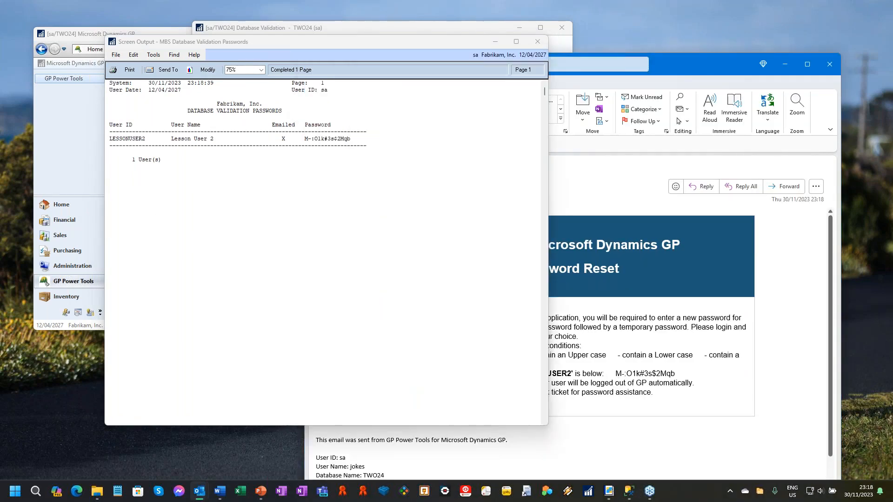
click(689, 392)
drag(616, 374, 677, 375)
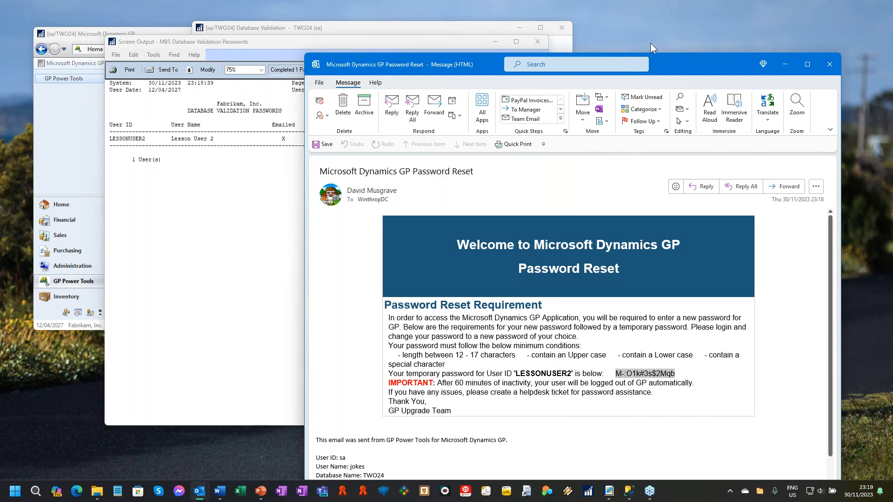
click(344, 108)
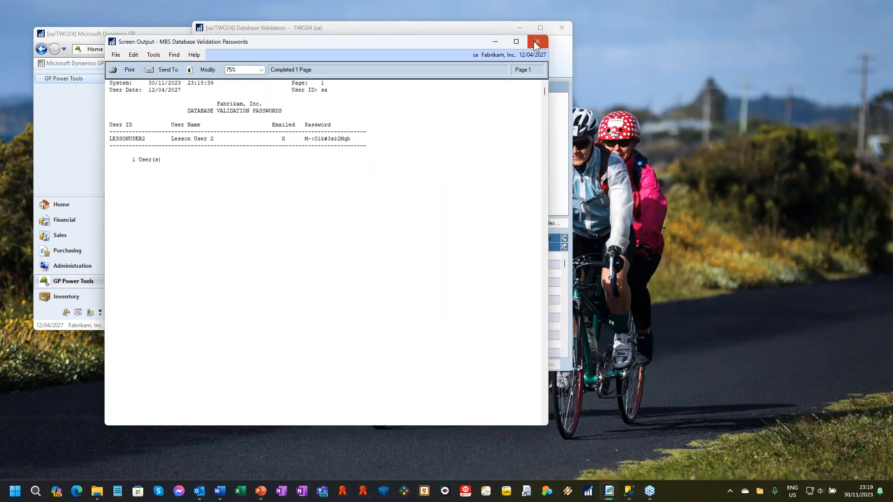
click(536, 41)
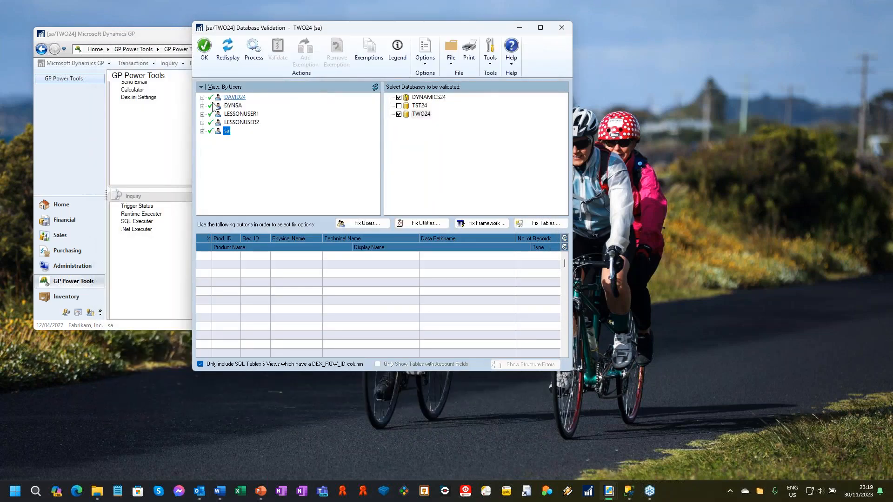
Open Fix Dynamics Utilities Data, review the listed products, and process the removal of references to uninstalled products and company databases
click(422, 224)
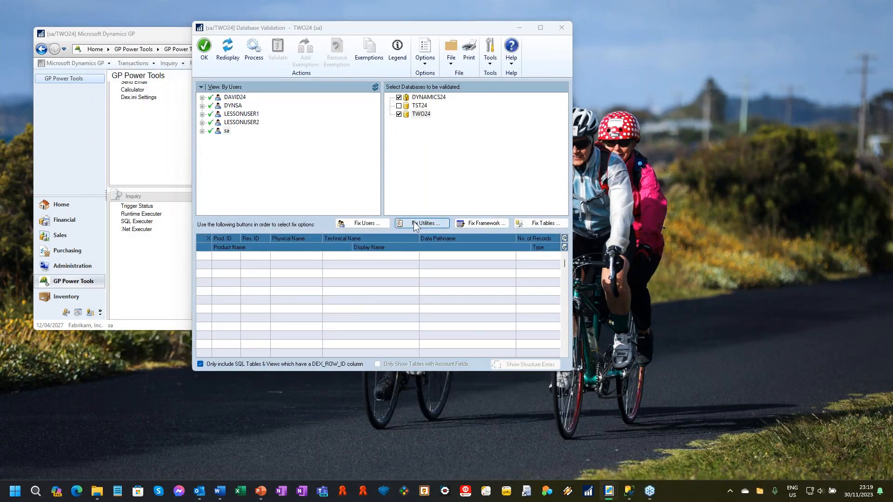
click(428, 272)
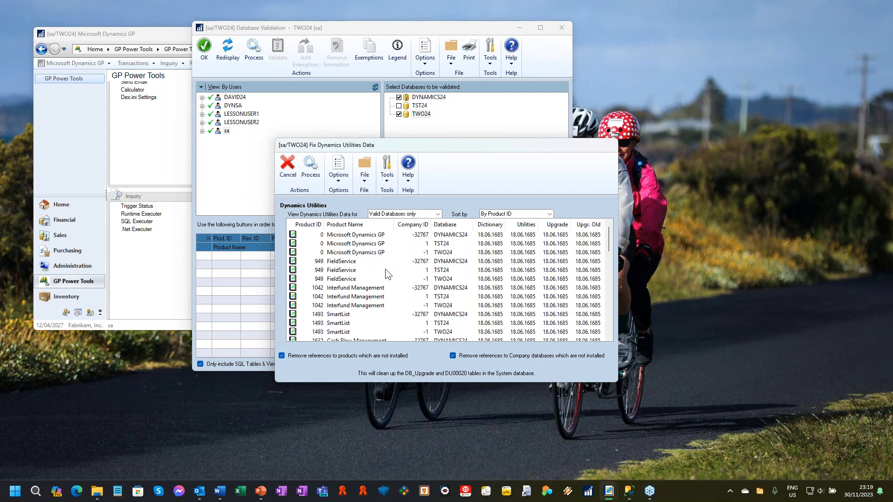
scroll(386, 269, down, 2)
scroll(385, 269, up, 2)
click(310, 166)
click(427, 271)
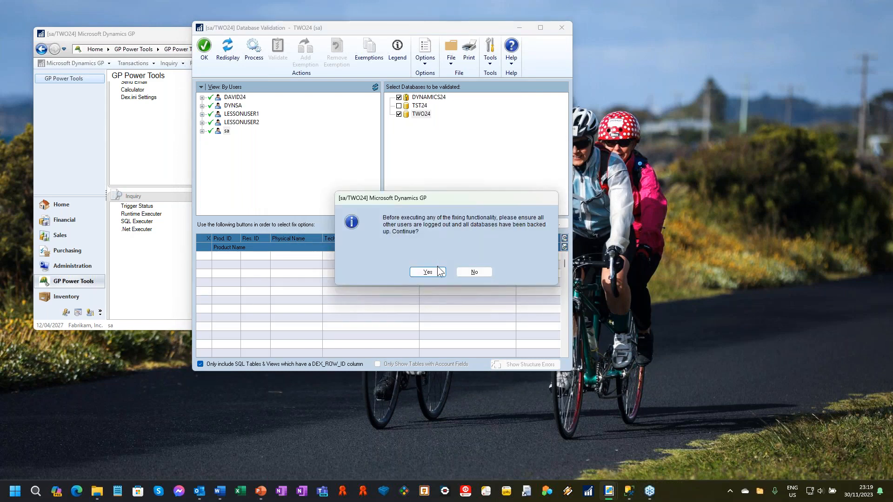
Open Fix Account Framework, review the system database's framework without changing it, and process the update of its settings to match the Application Account Framework
click(438, 269)
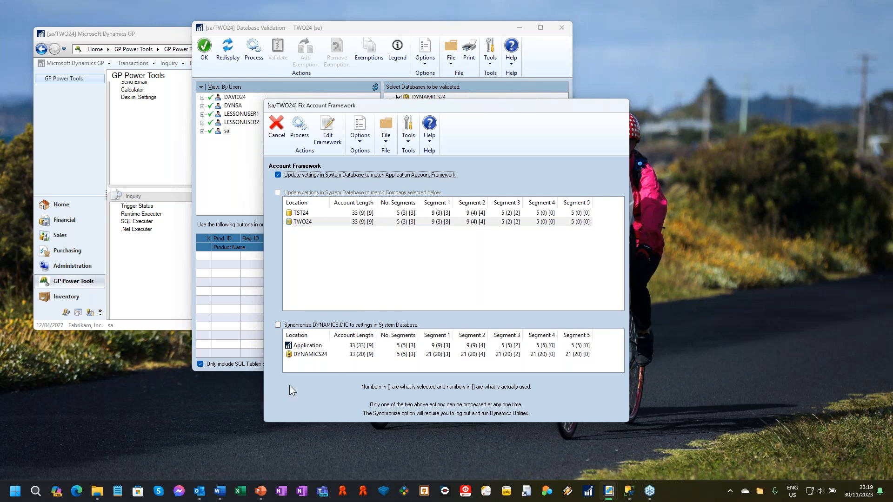
click(299, 355)
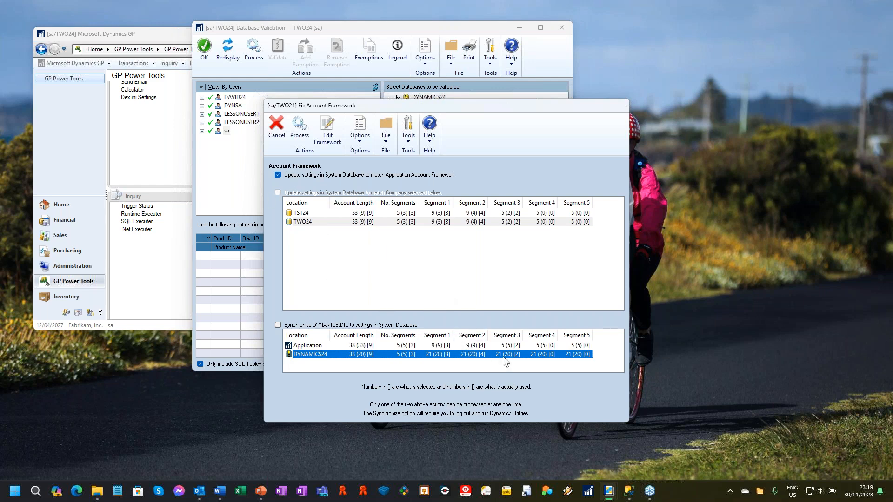
click(341, 138)
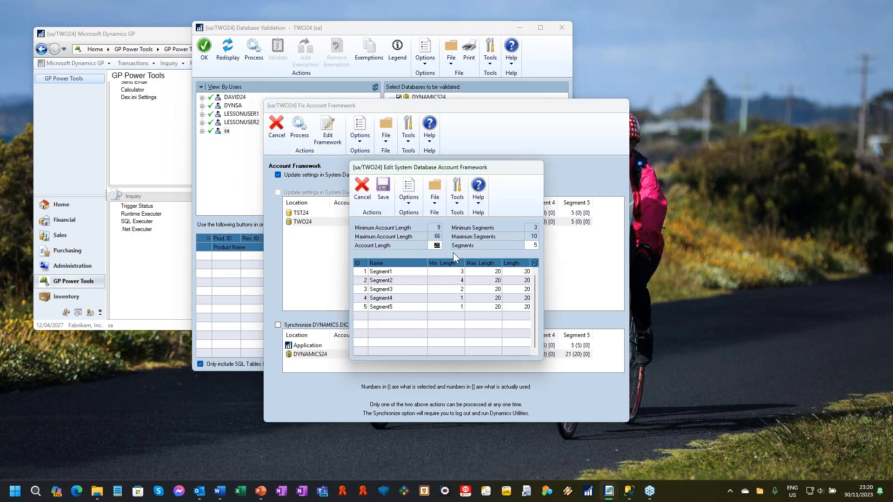
click(362, 192)
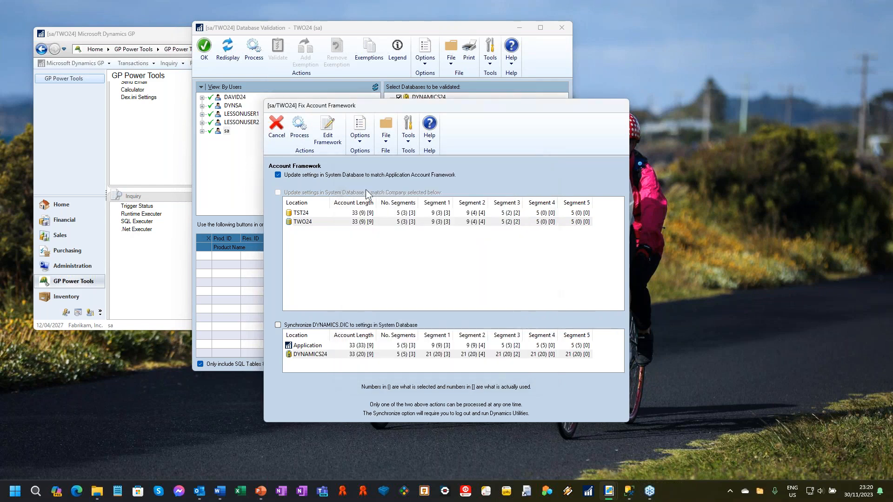
click(293, 129)
click(429, 273)
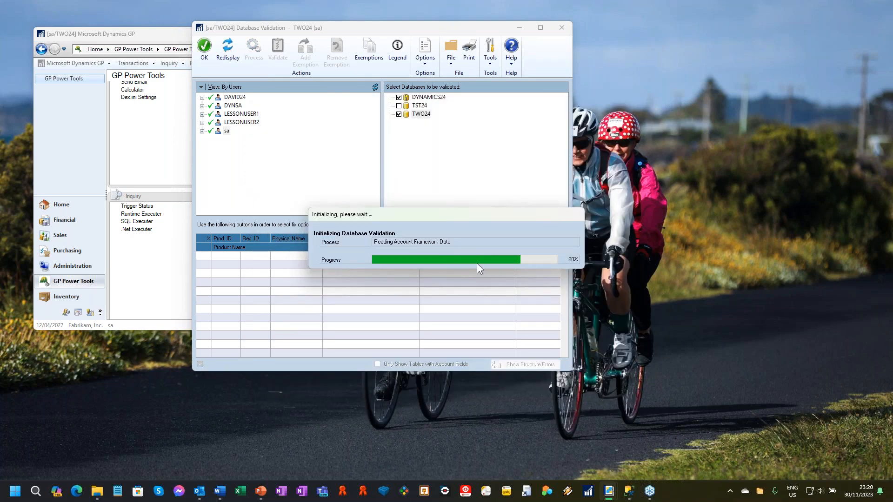
click(538, 224)
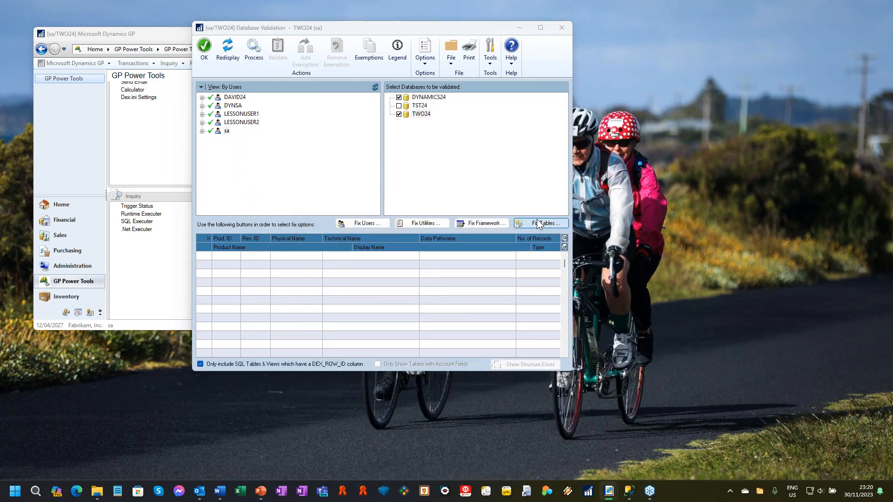
click(425, 272)
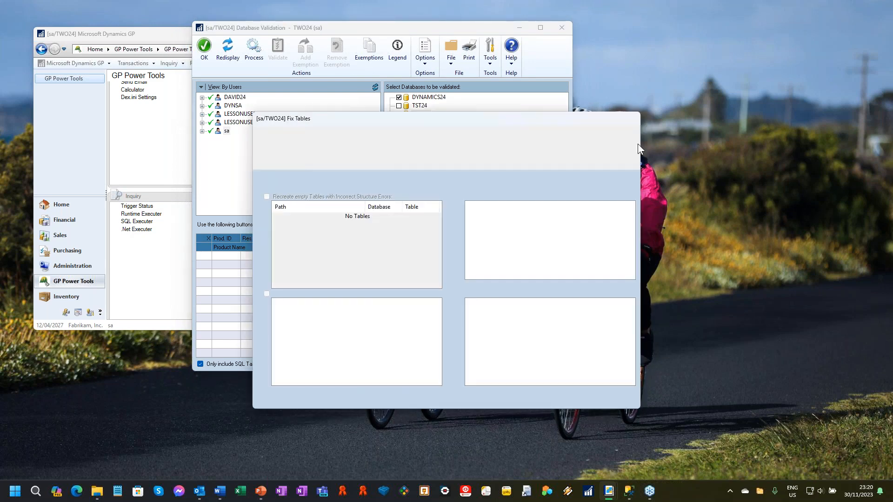
click(266, 140)
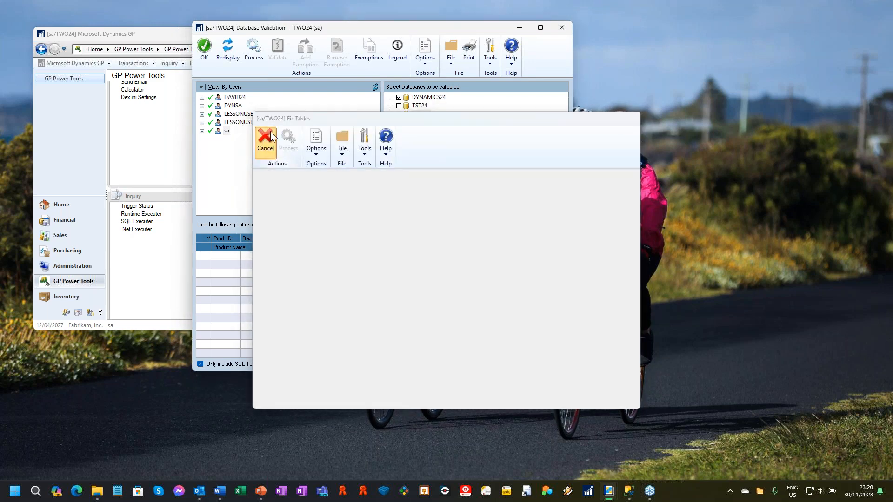
Process the DYNAMICS24 and TWO24 databases, expand their results, and exclude TWO24's Found group from the selection
click(253, 52)
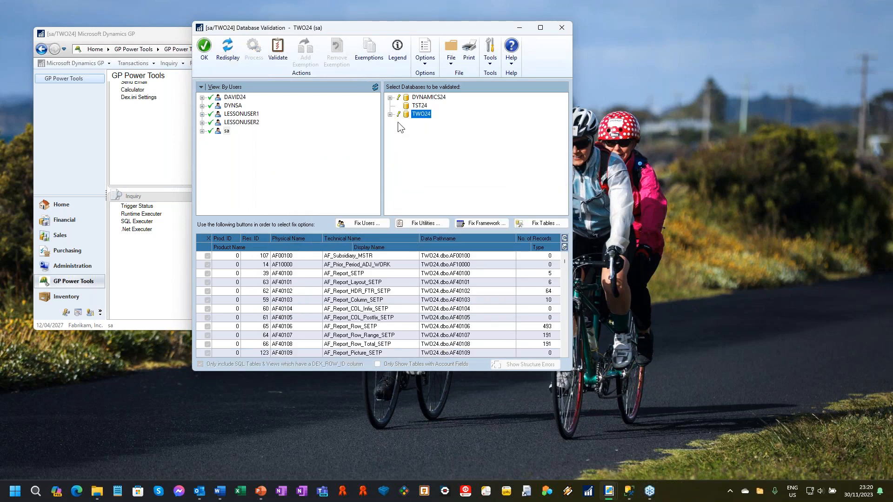
click(390, 114)
click(390, 97)
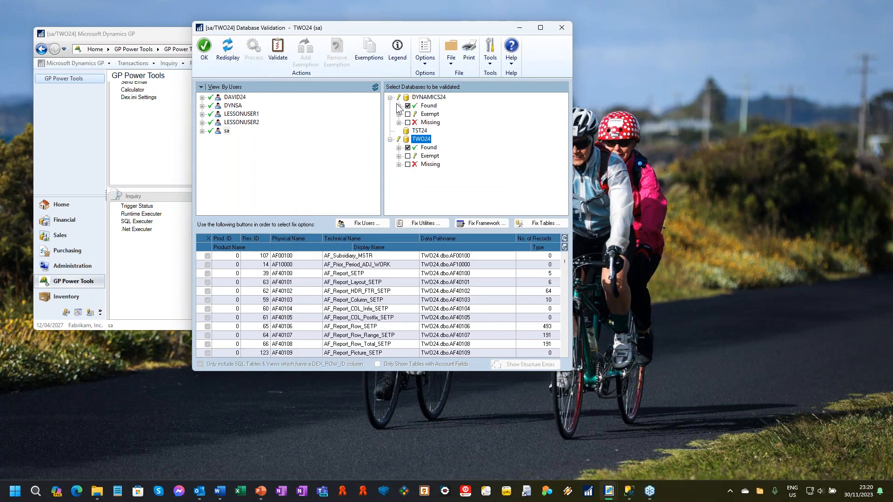
click(399, 105)
click(408, 164)
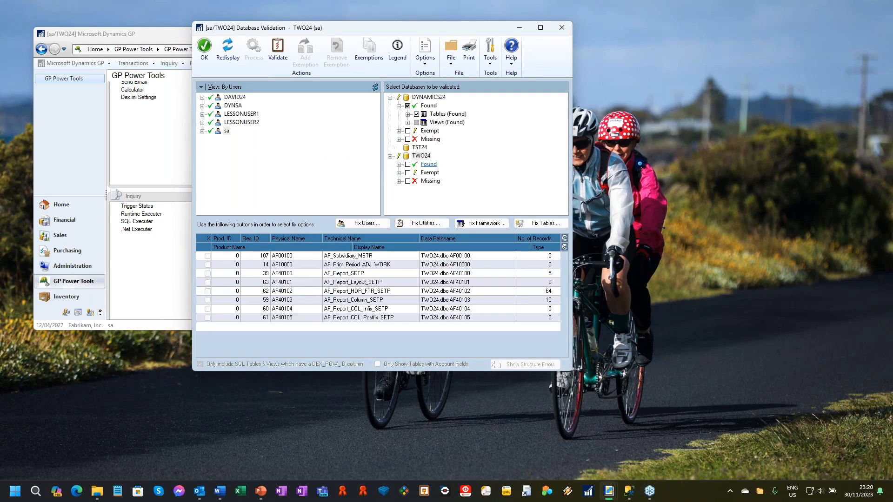
Validate the structure of DYNAMICS24's Dexterity and SQL (Found) tables and skip the validation report
click(407, 114)
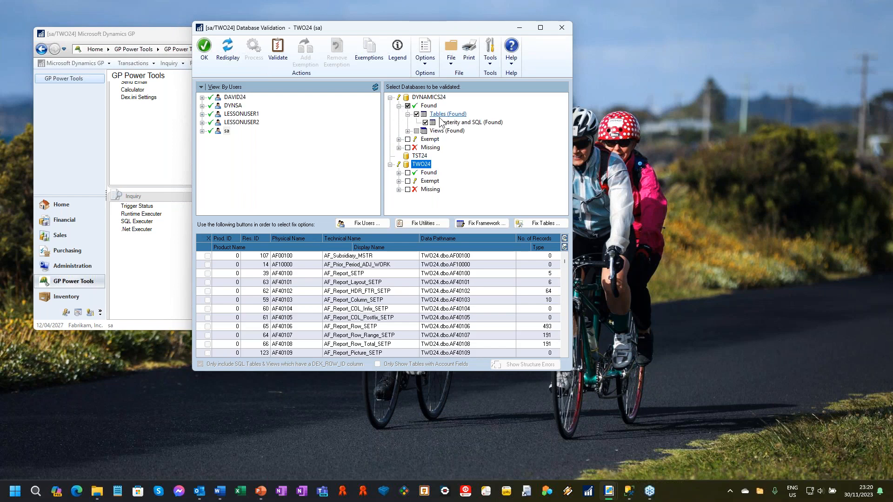
click(467, 123)
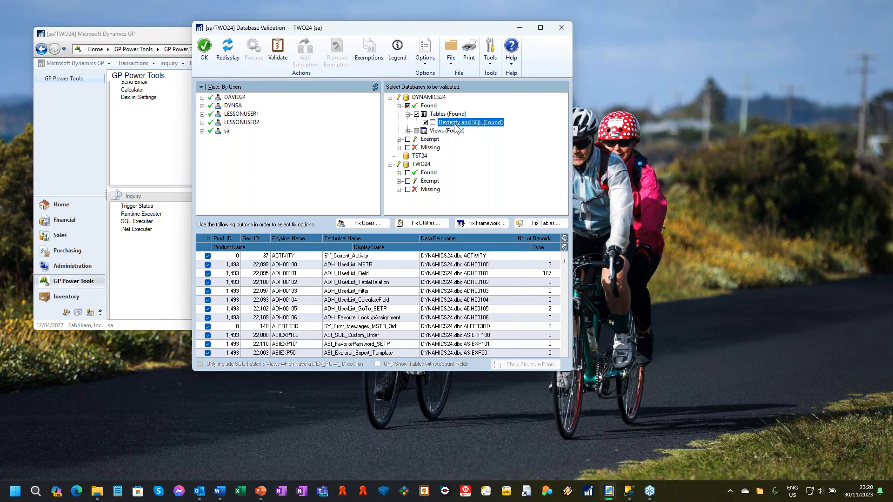
click(277, 49)
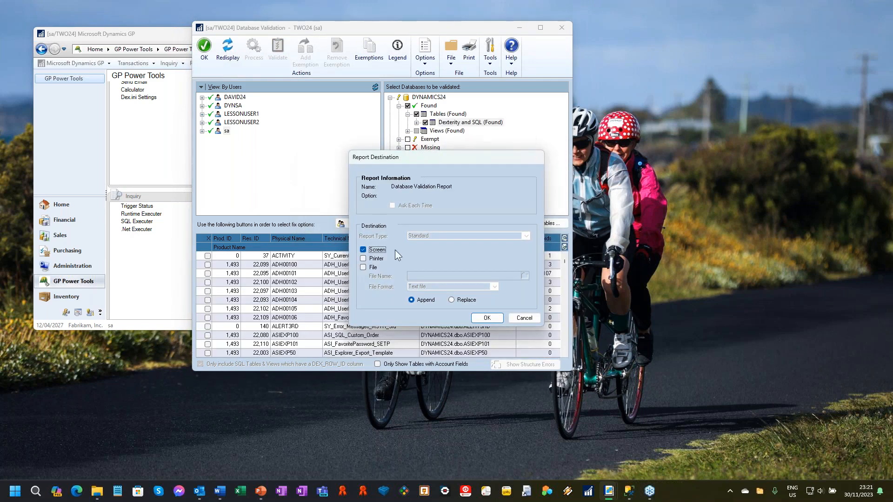
click(524, 318)
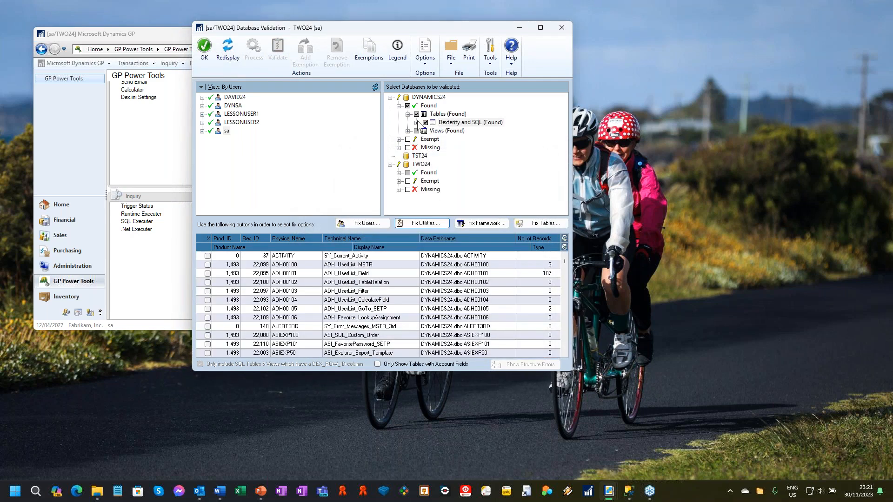
Expand DYNAMICS24's validated tables and examine the Incorrect Duplicate and Structure Correct groups
click(417, 123)
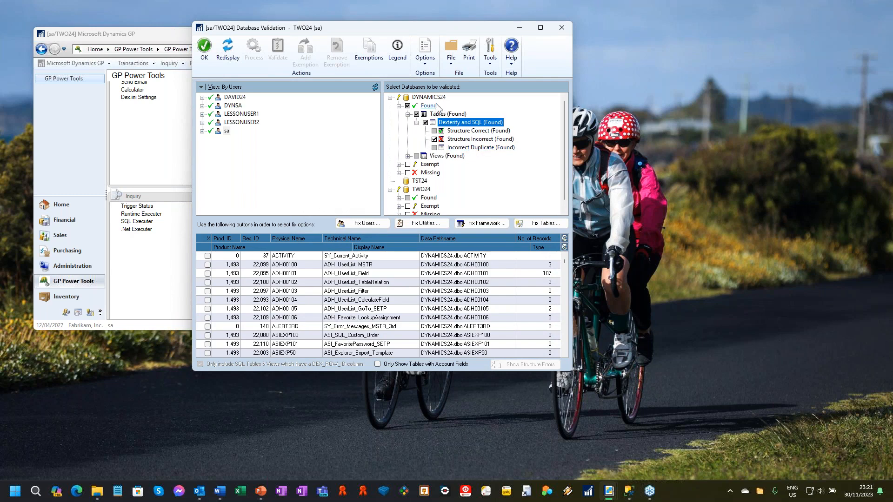
click(472, 148)
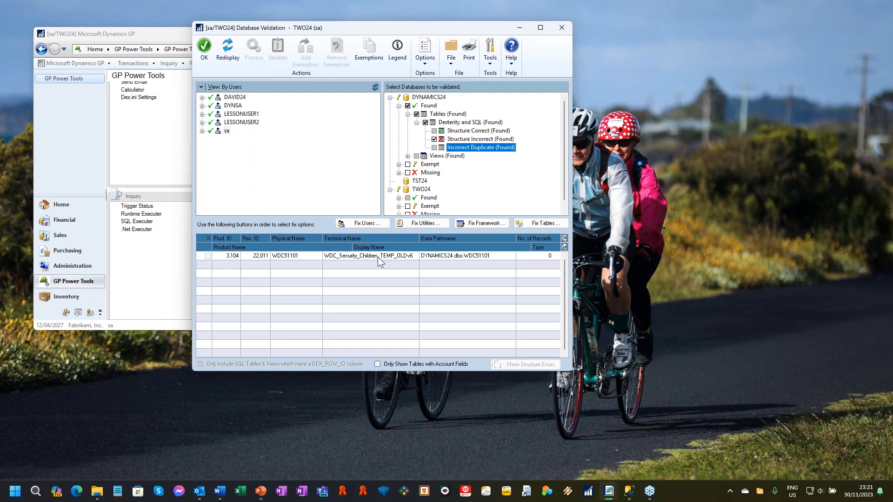
key(Up)
key(Up)
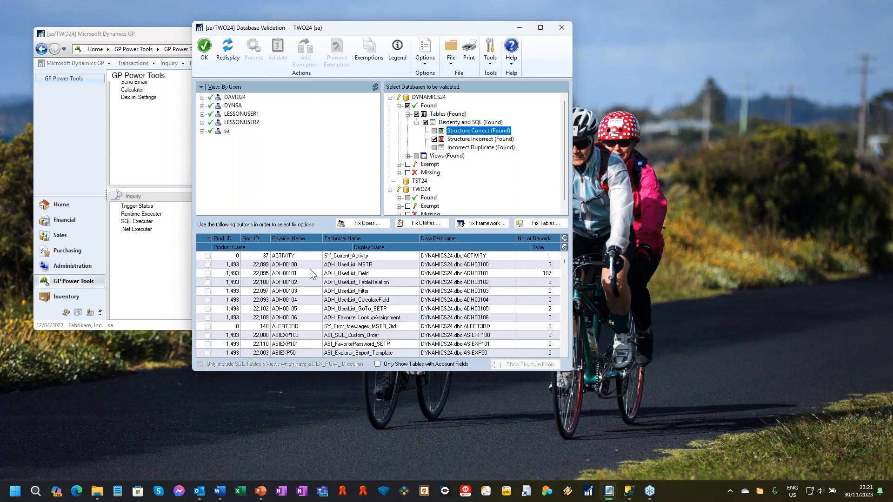
click(471, 303)
scroll(471, 305, down, 2)
scroll(471, 305, up, 2)
Examine the structure errors of the LKACTVTY and SY03003 tables in the Structure Incorrect group
click(470, 139)
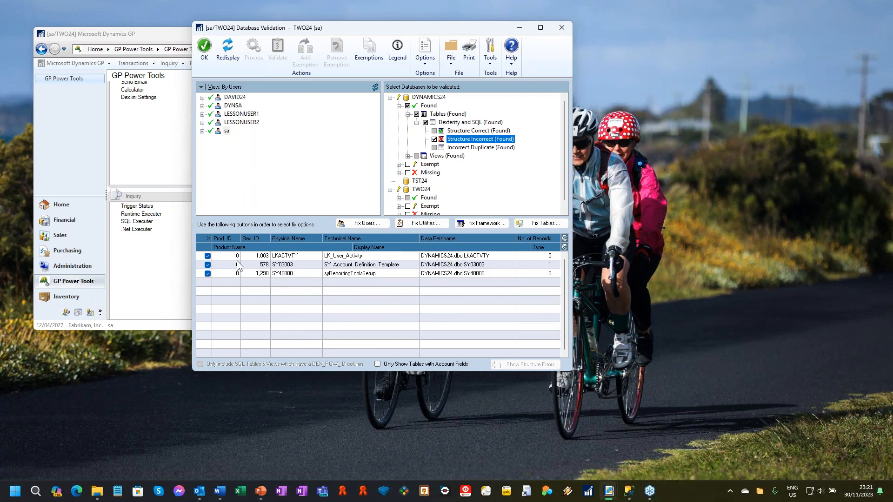
click(370, 256)
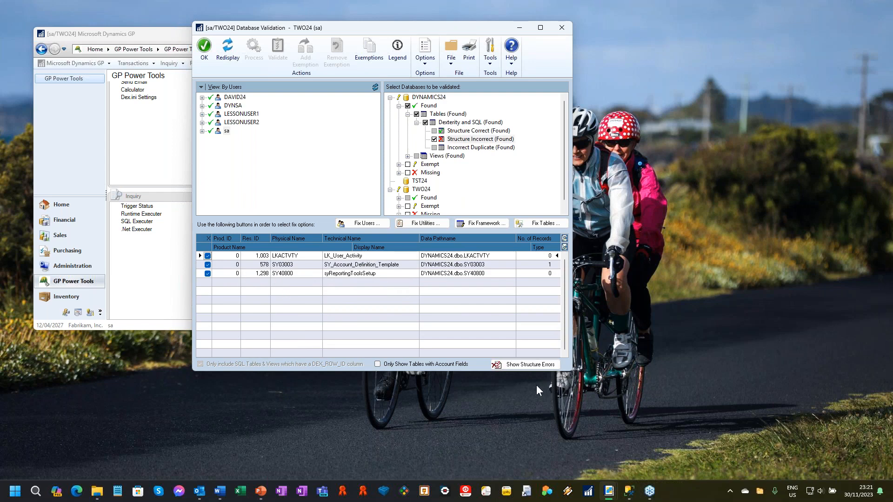
click(527, 367)
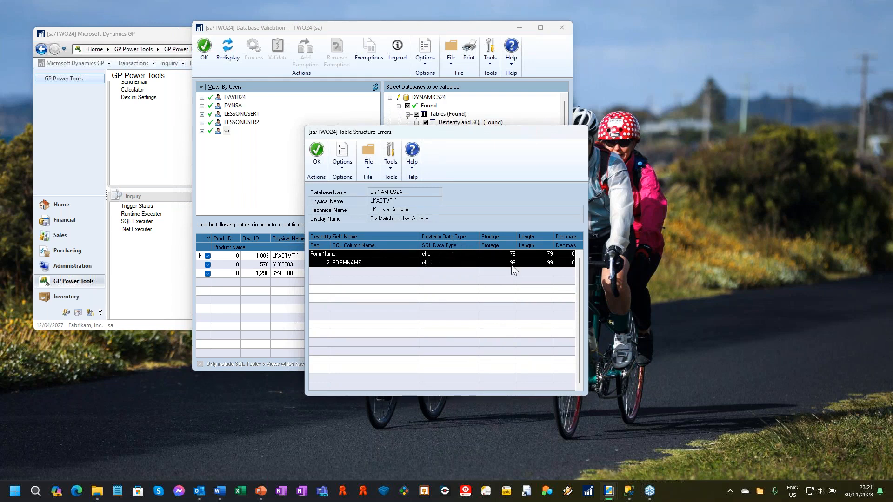
click(318, 164)
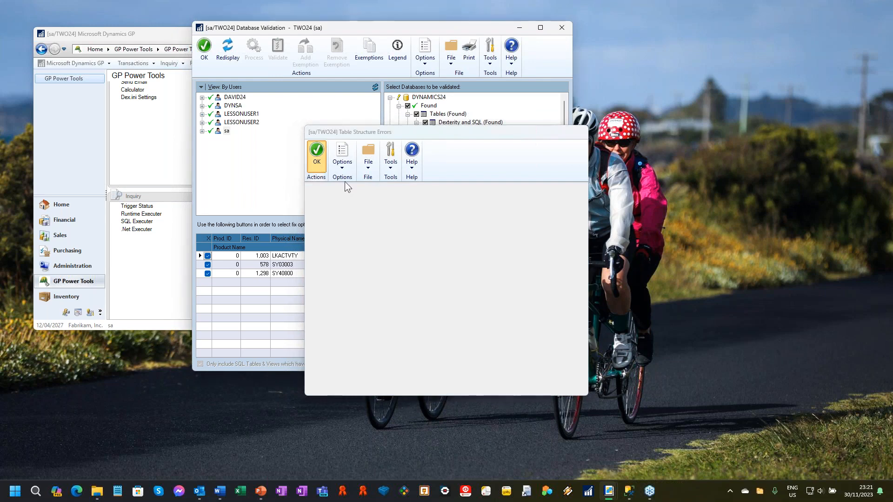
click(411, 265)
click(544, 366)
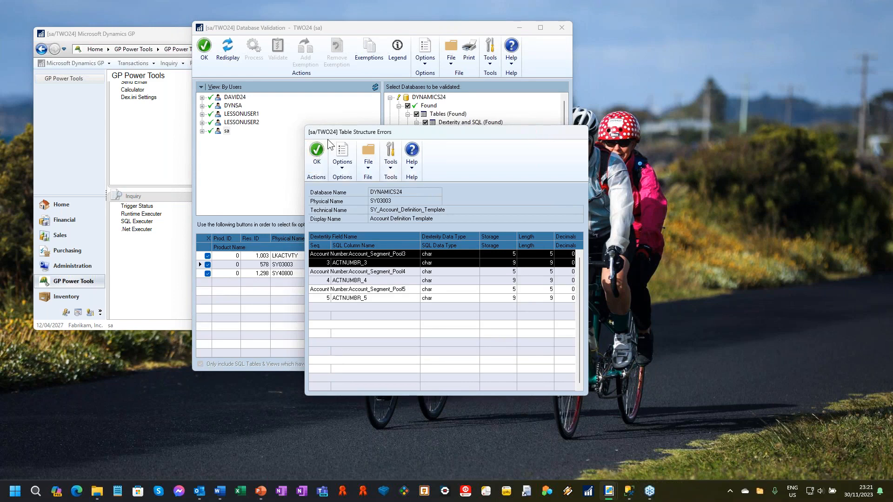
click(319, 158)
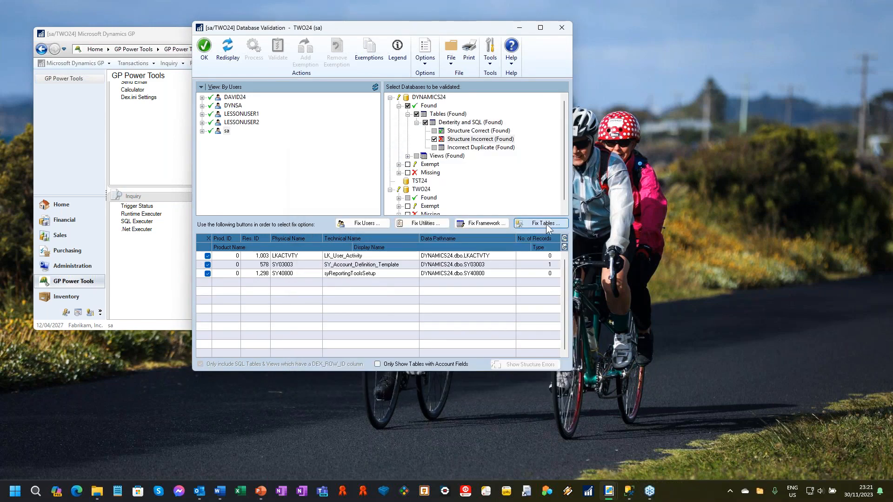
Open Fix Tables, leave every listed table unticked, and process the grant of missing DYNGRP SQL role access to tables and procedures
click(546, 224)
click(416, 275)
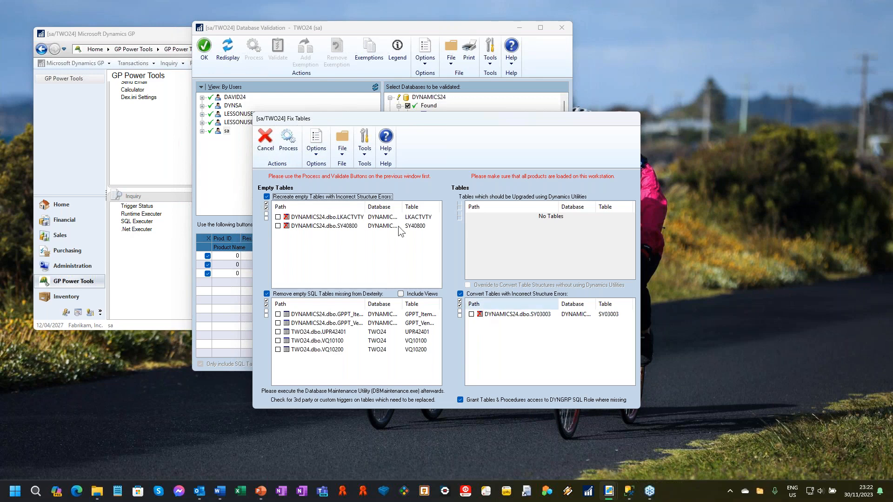
click(287, 137)
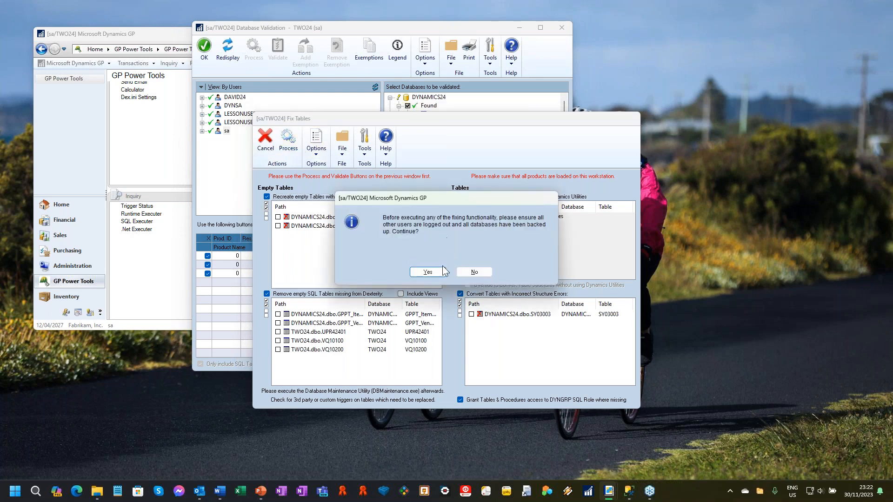
click(422, 272)
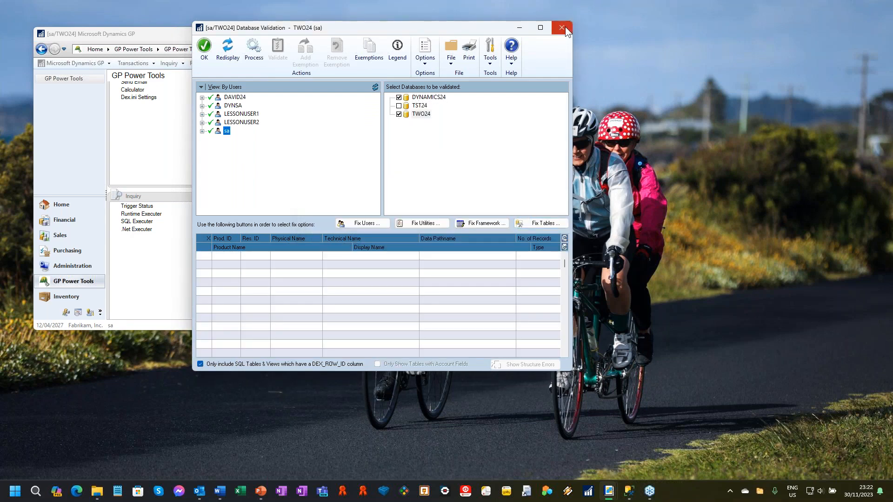
Close Database Validation, output the MBS Database Validation Log to screen, and close the log after reviewing it
click(562, 27)
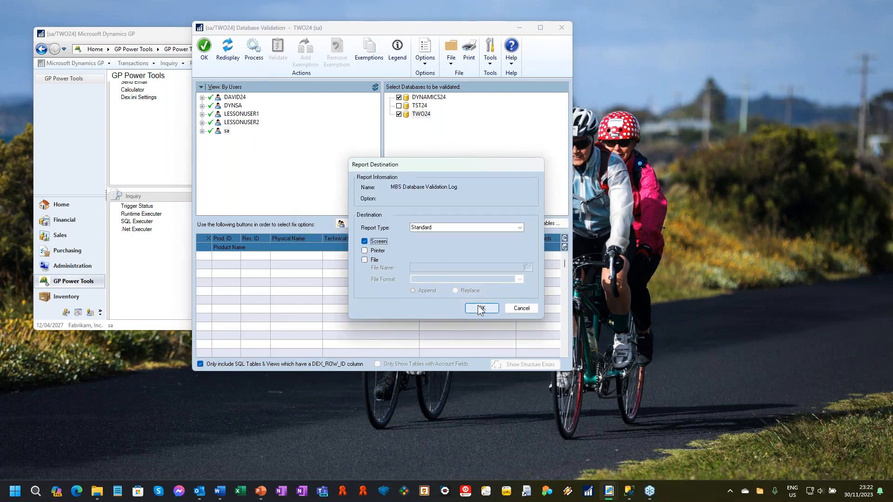
click(481, 309)
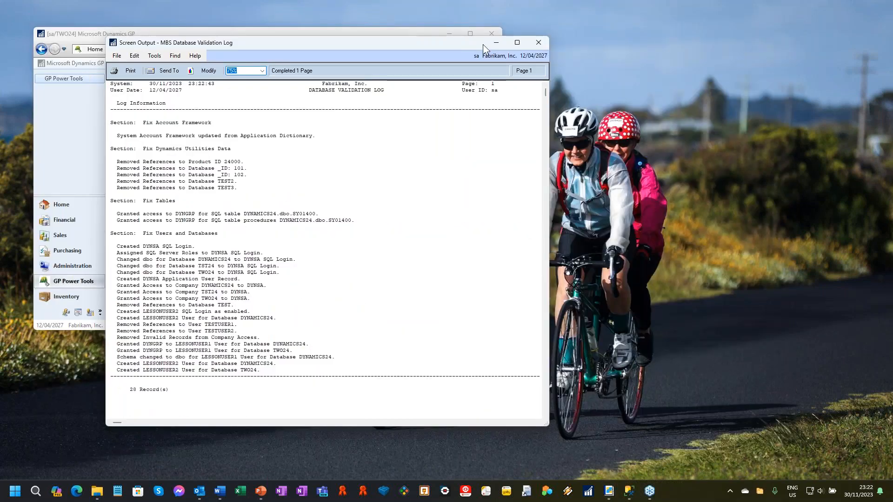
click(542, 42)
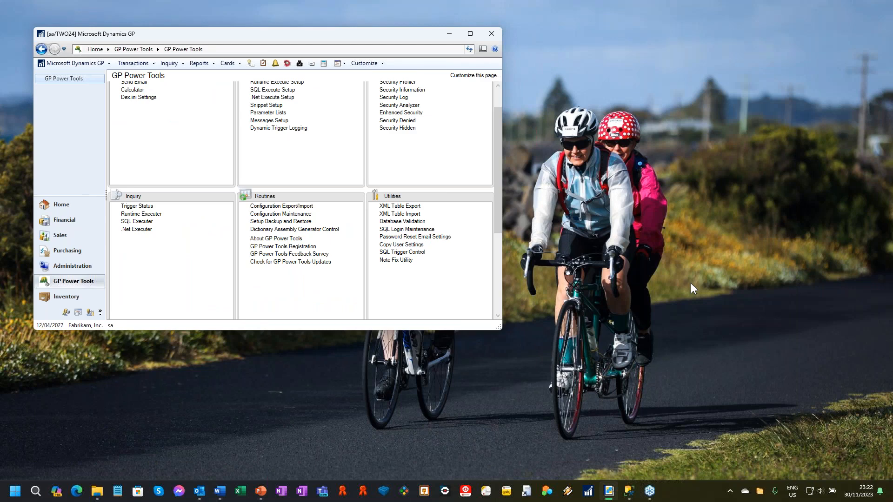
Open the Note Fix Utility, process the note index analysis for Fabrikam, Inc., and expand the company's results
click(401, 262)
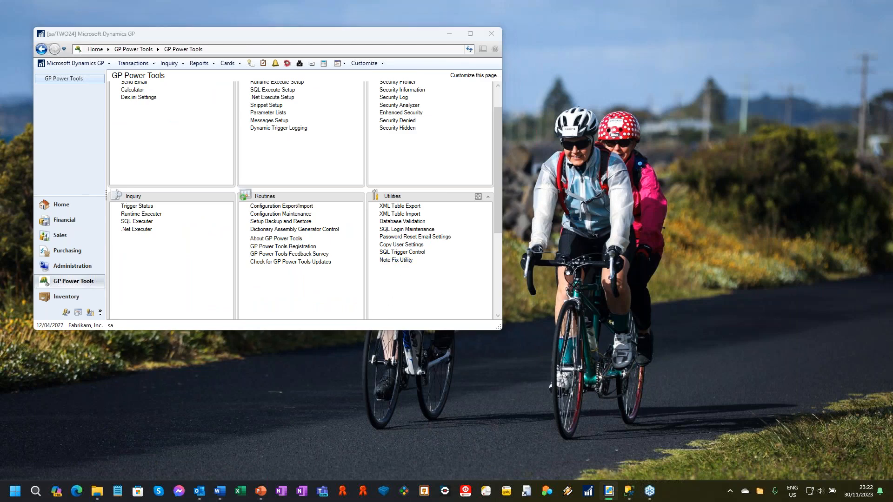
click(441, 274)
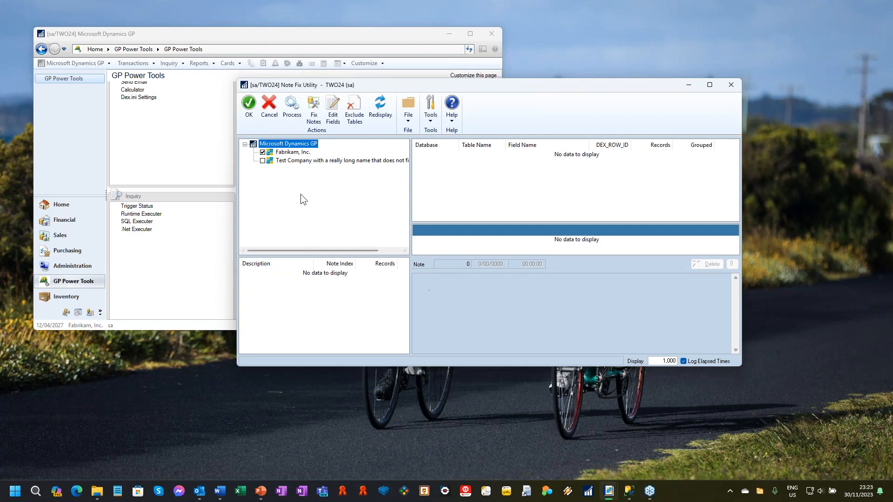
click(293, 112)
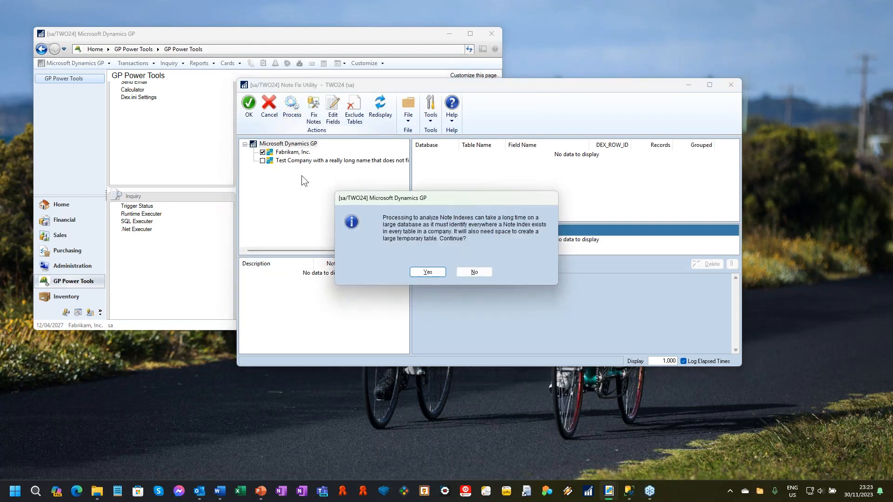
click(427, 272)
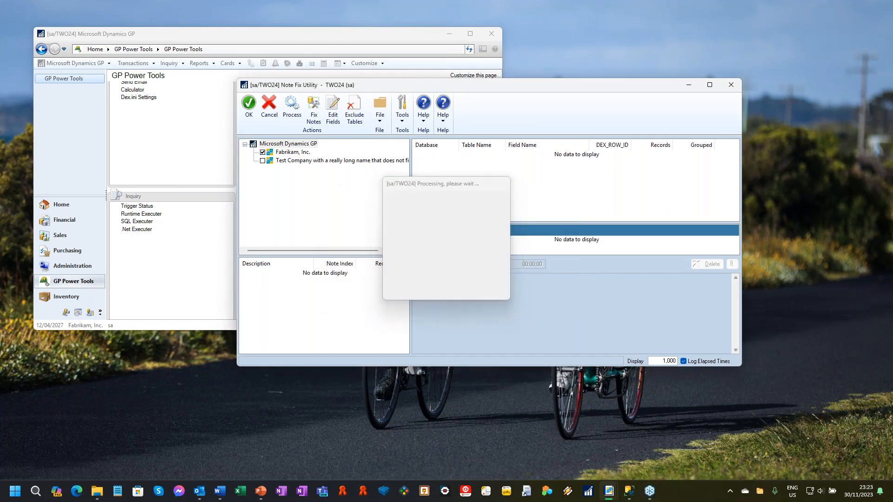
click(253, 152)
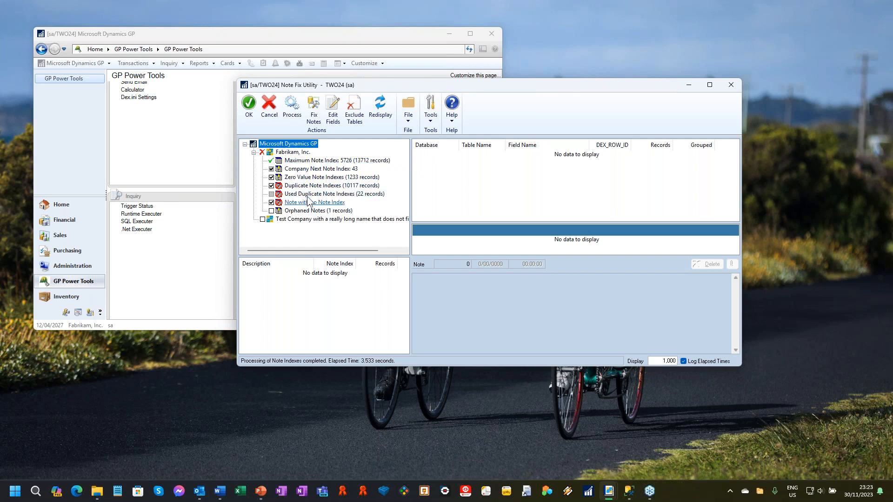
Examine Fabrikam's next, zero value, duplicate, used duplicate and missing note index results, including used duplicate note 54, and close the Note Fix Utility
click(349, 170)
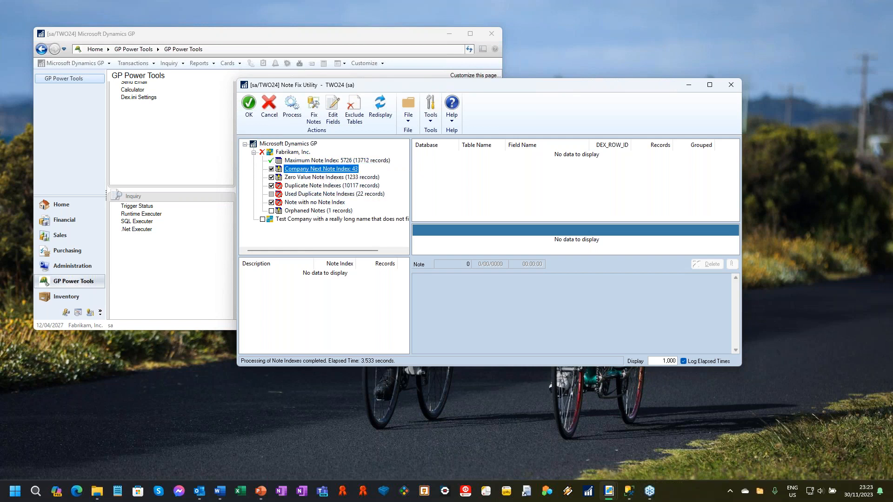
click(317, 179)
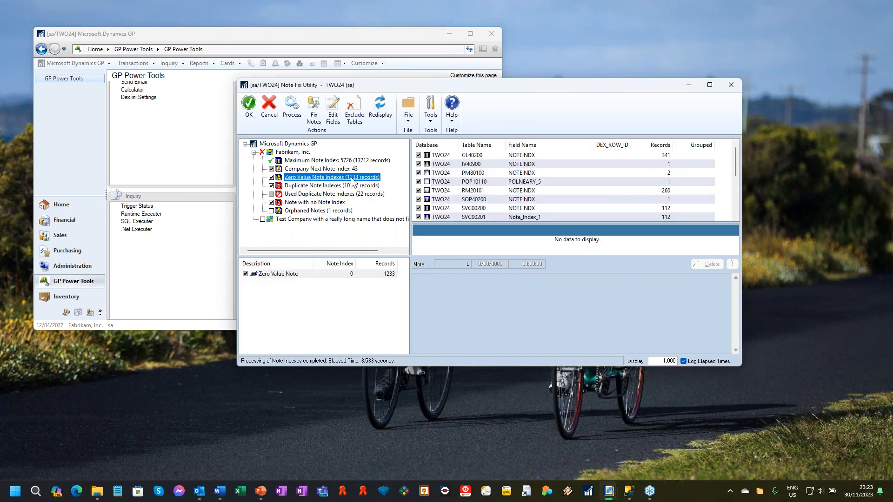
click(321, 186)
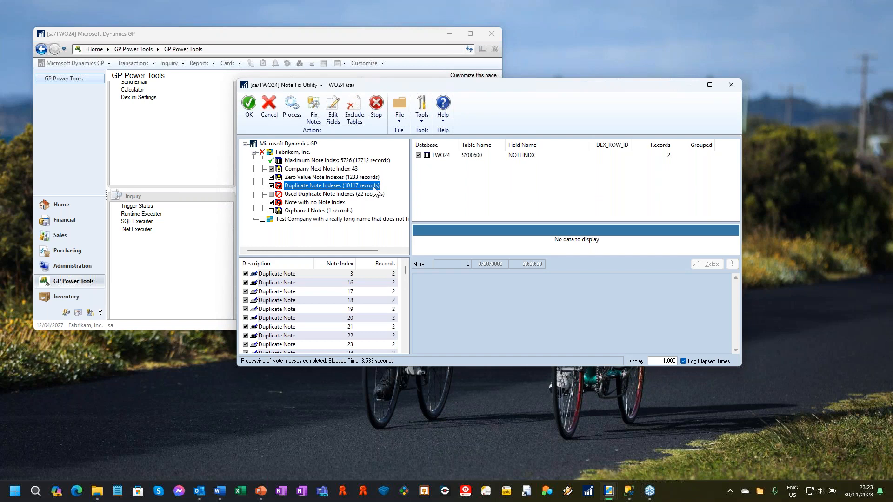
click(316, 195)
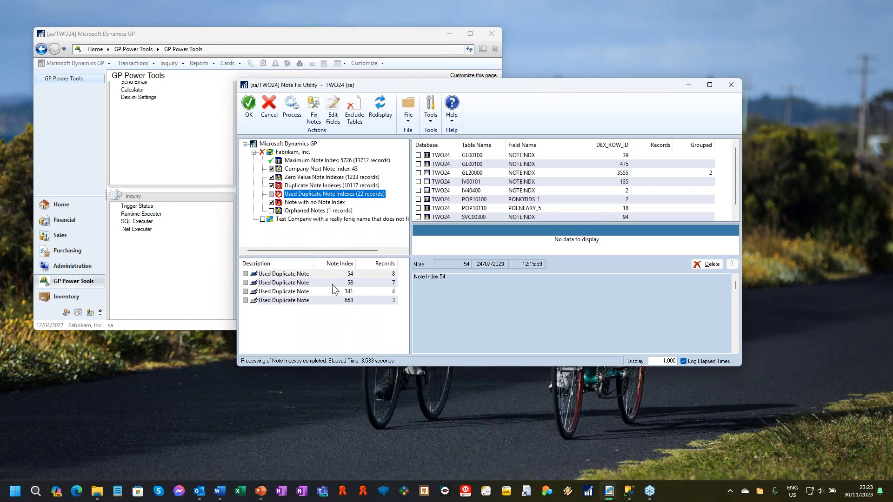
click(339, 273)
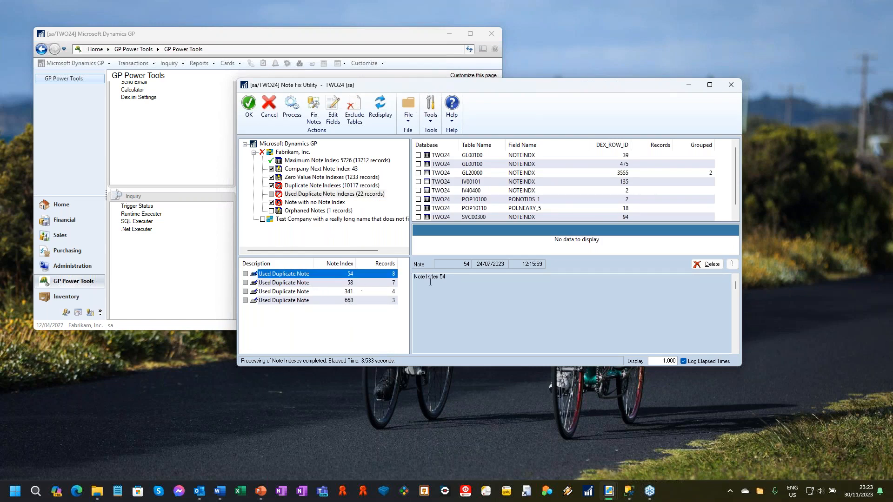
drag(417, 280, 466, 279)
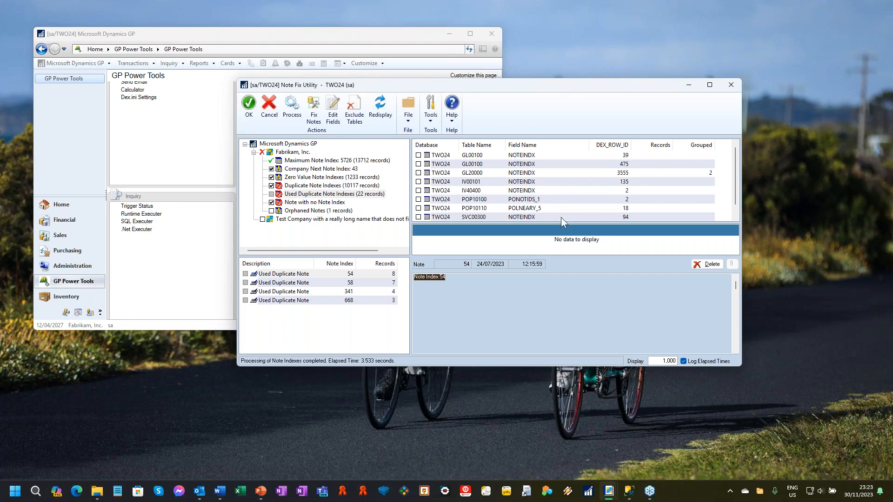
click(312, 204)
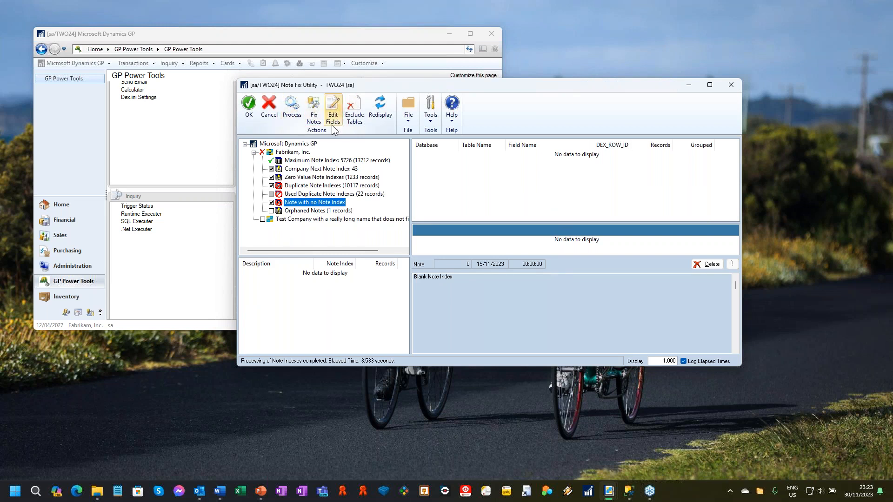
click(731, 85)
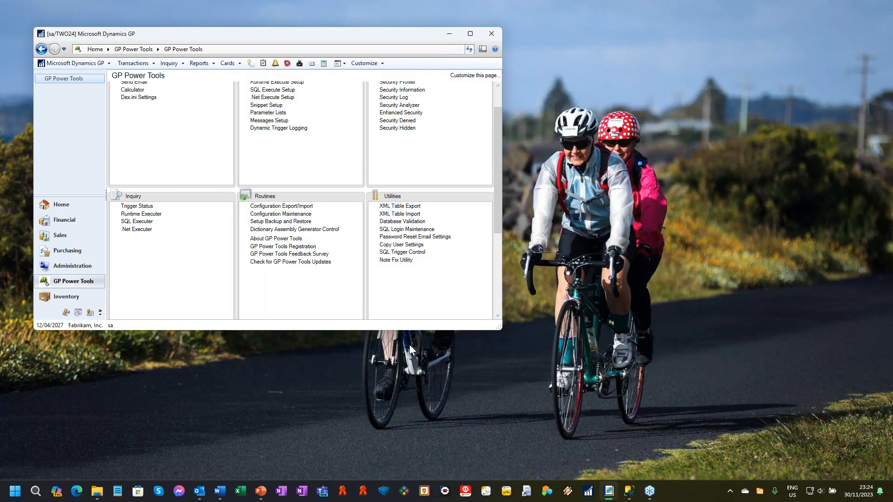
Switch to PowerPoint, start the slide show from the Demo slide and advance to the Pricing slide
click(262, 493)
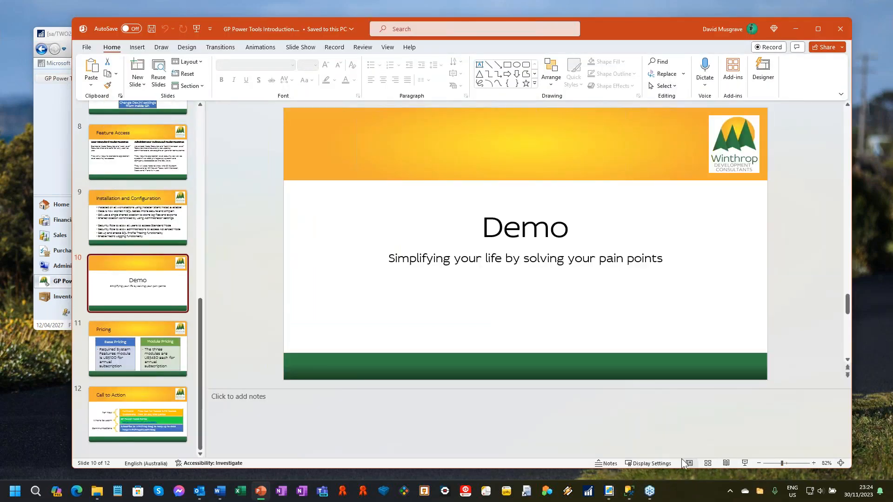
click(745, 463)
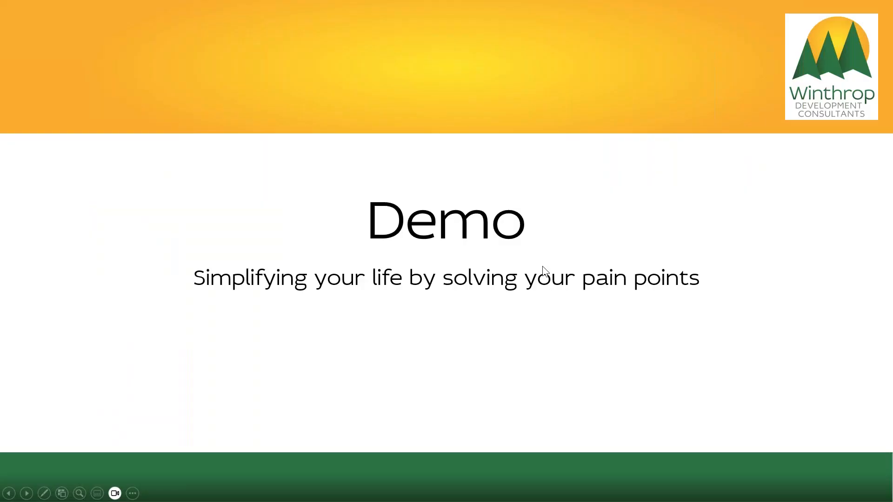
click(543, 267)
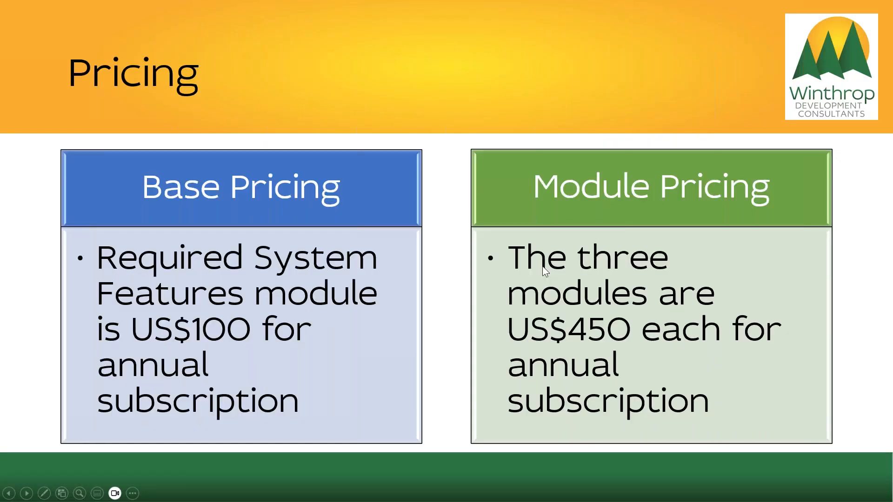
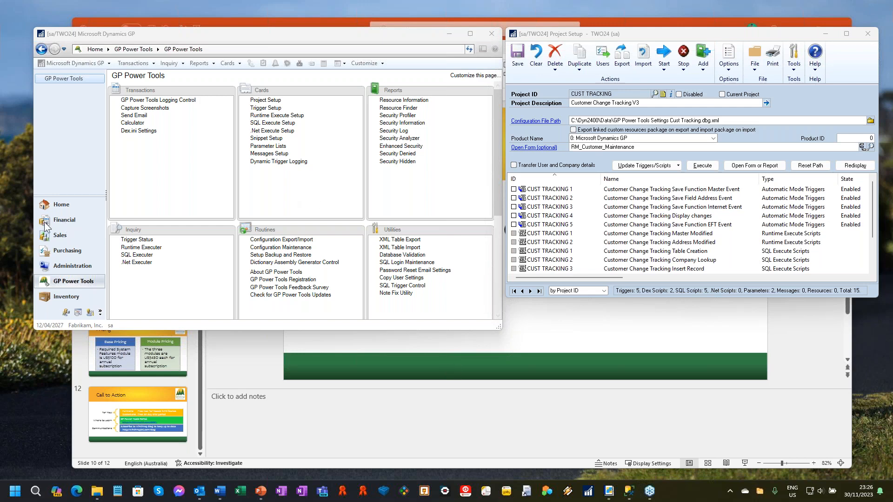
Open Customer Maintenance from the Sales cards in Dynamics GP, load the first customer, and arrange the window beside Project Setup
click(60, 235)
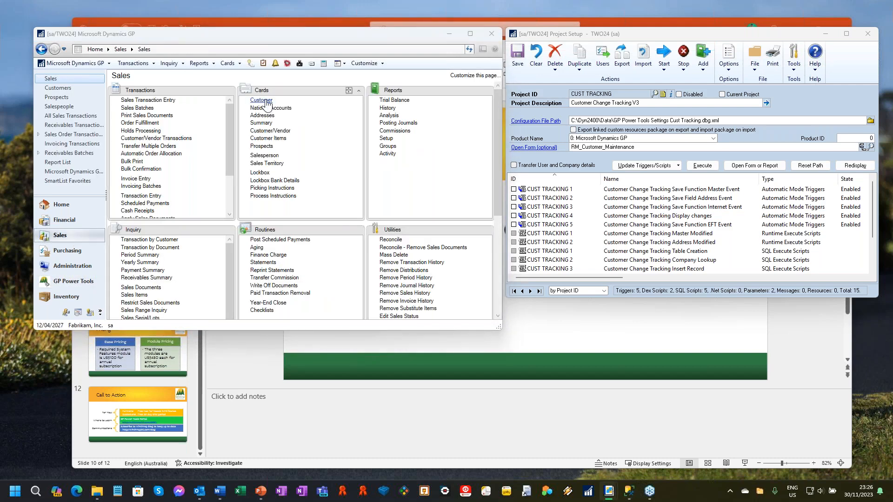
click(421, 272)
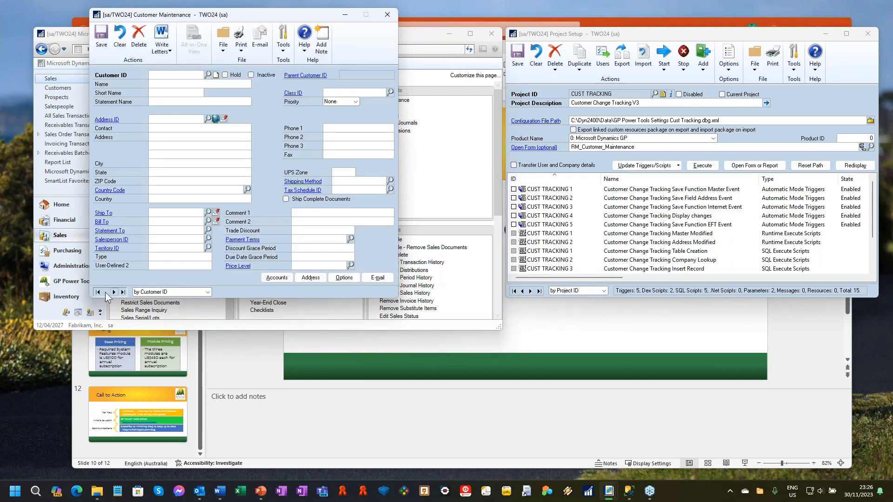
click(98, 293)
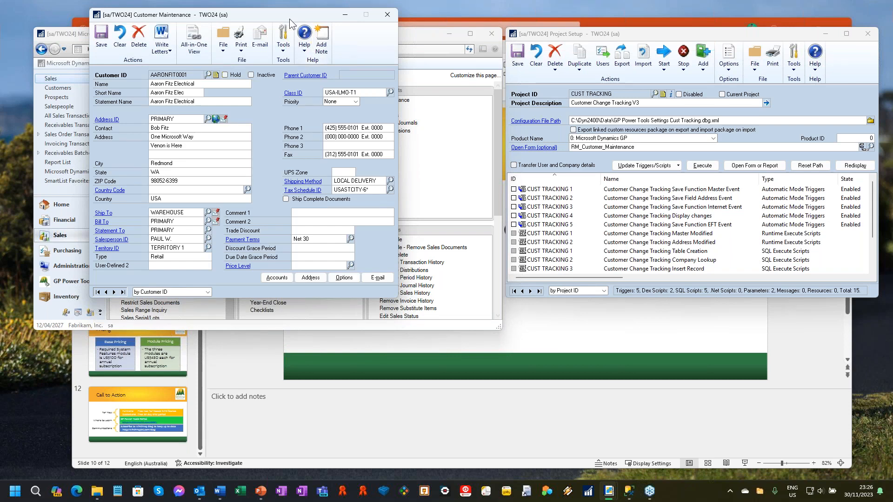
drag(289, 20, 339, 21)
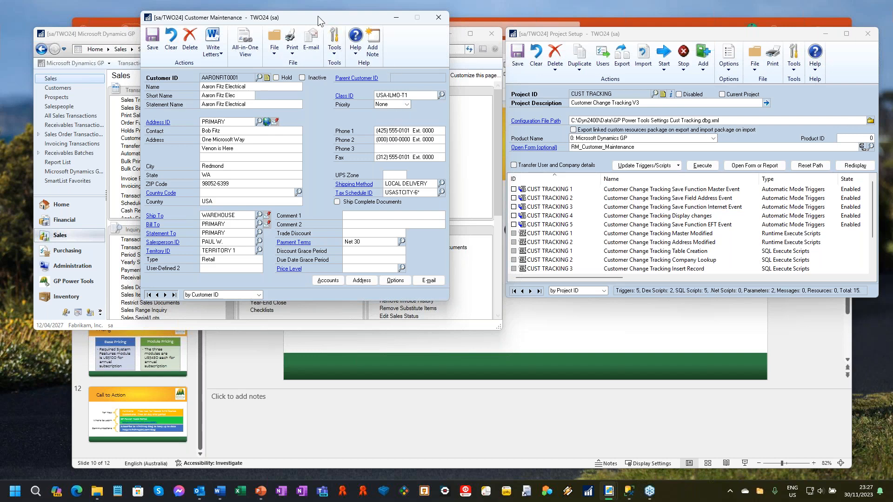
drag(317, 16, 345, 19)
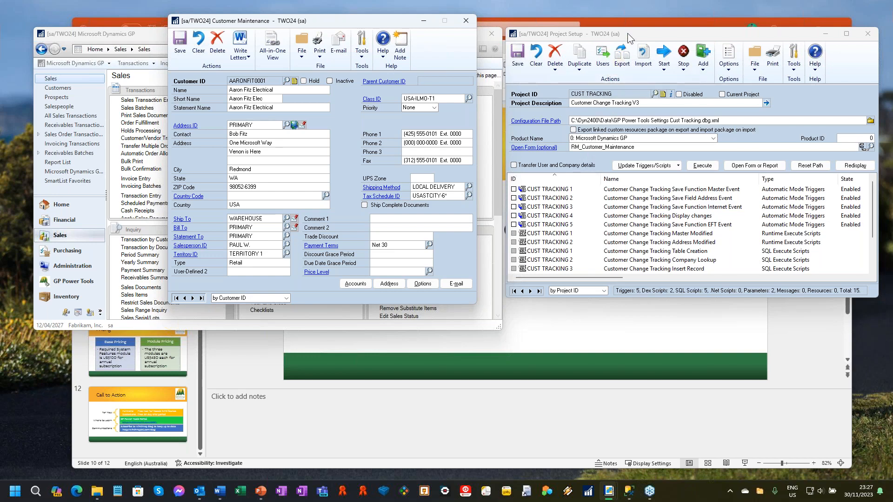
drag(628, 37, 607, 25)
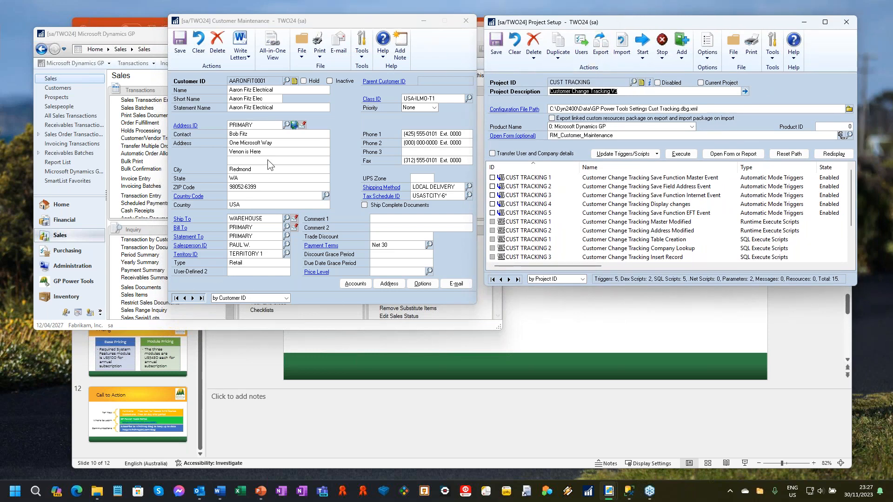
Set the first customer's second address line to "Hello from GPUC", save and recheck the record, and close Customer Maintenance
click(277, 150)
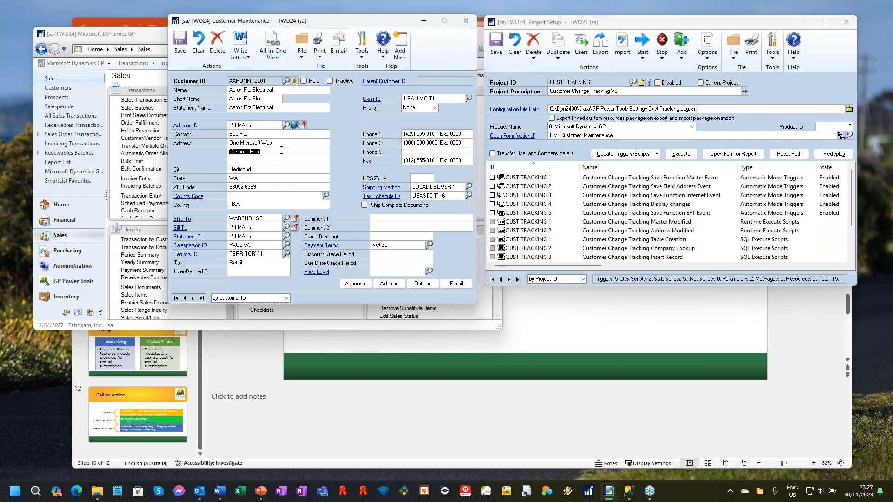
text(Hello from GPUC)
click(184, 44)
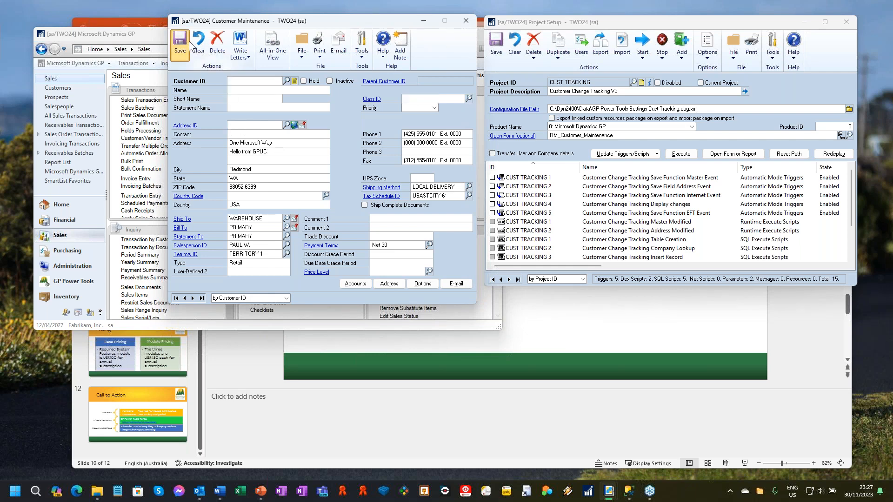
click(177, 298)
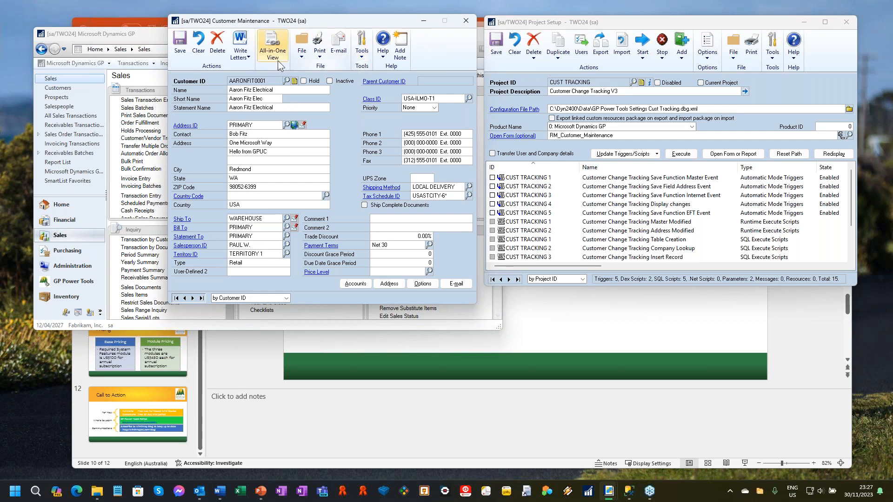
click(466, 21)
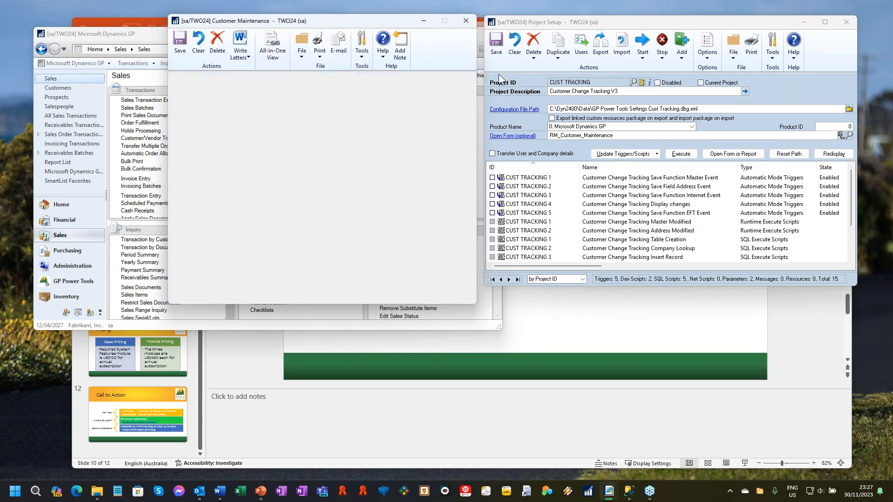
Open the RM_Customer_Maintenance form from the CUST TRACKING project, starting the project triggers and choosing version B, Microsoft Dynamics GP (Modified)
click(518, 136)
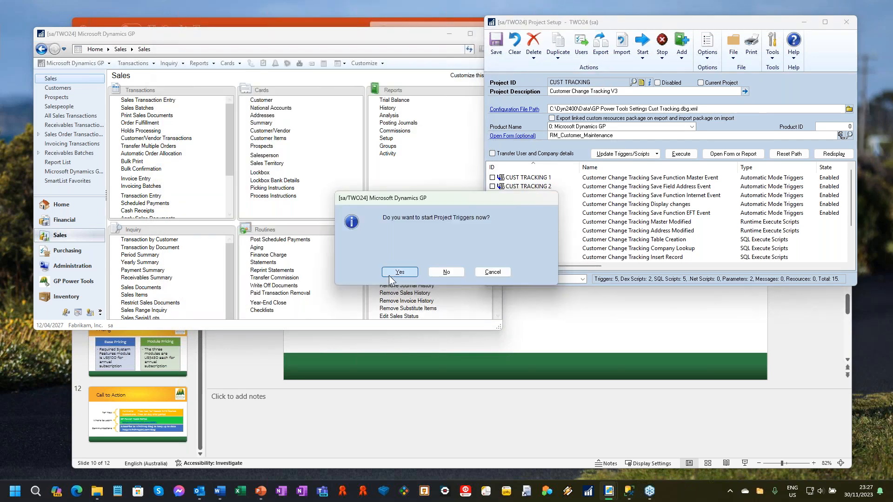
click(400, 273)
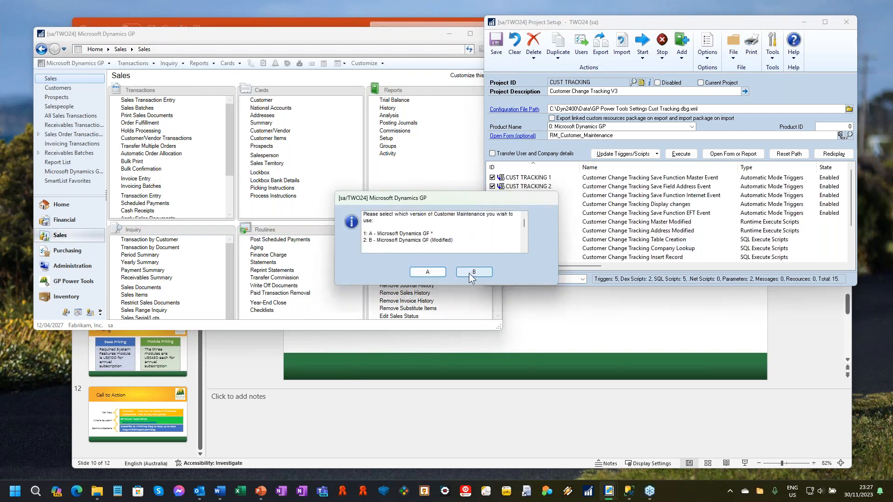
click(475, 273)
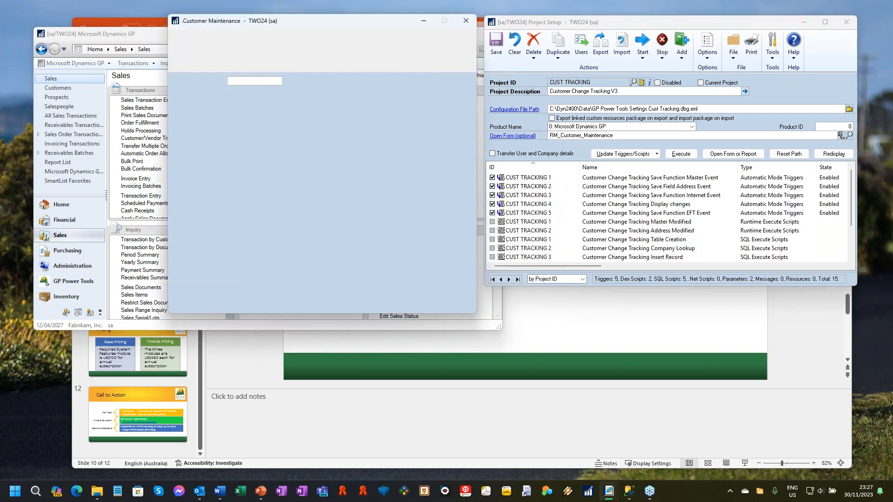
Change the first customer's second address line to "Hello from GPUC Again" and save the record
click(176, 308)
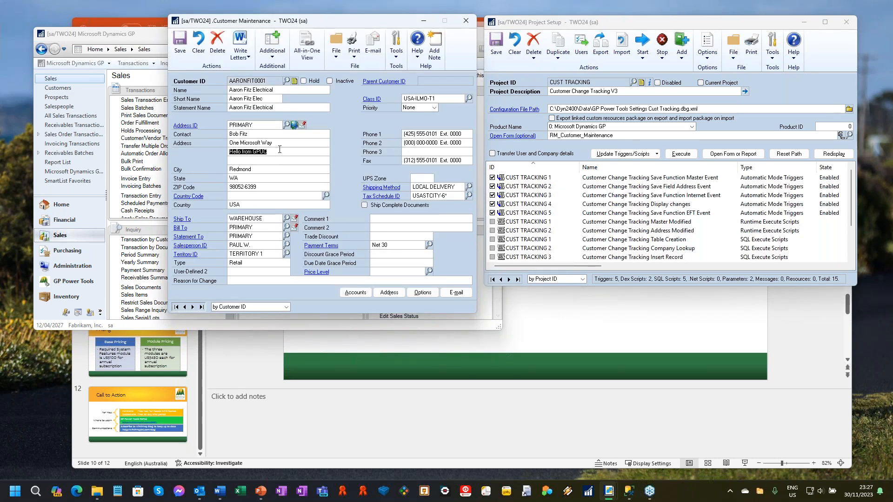
text(Again)
click(179, 41)
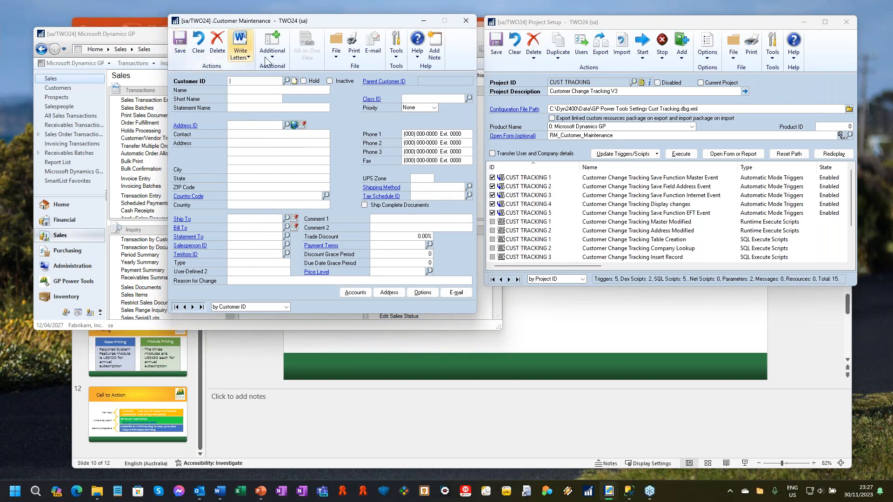
Reload the first customer, display its change history, review the old and new field values, and close the SQL Results
click(185, 307)
click(274, 54)
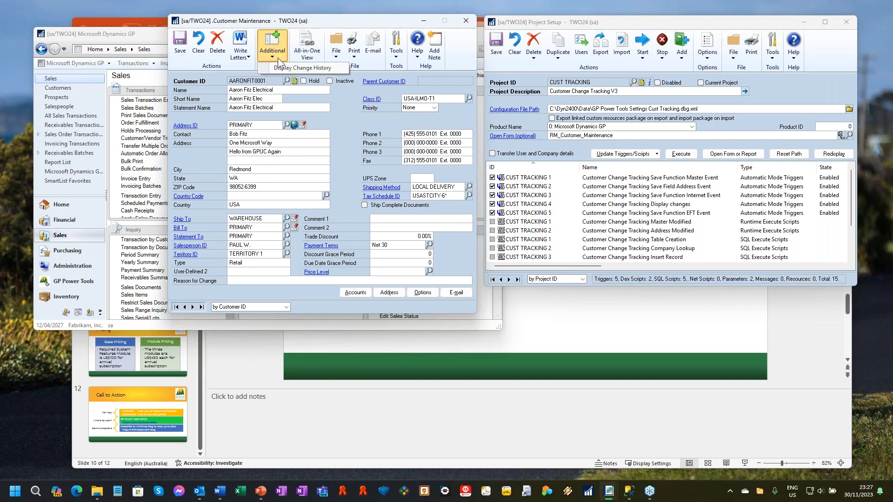
click(310, 68)
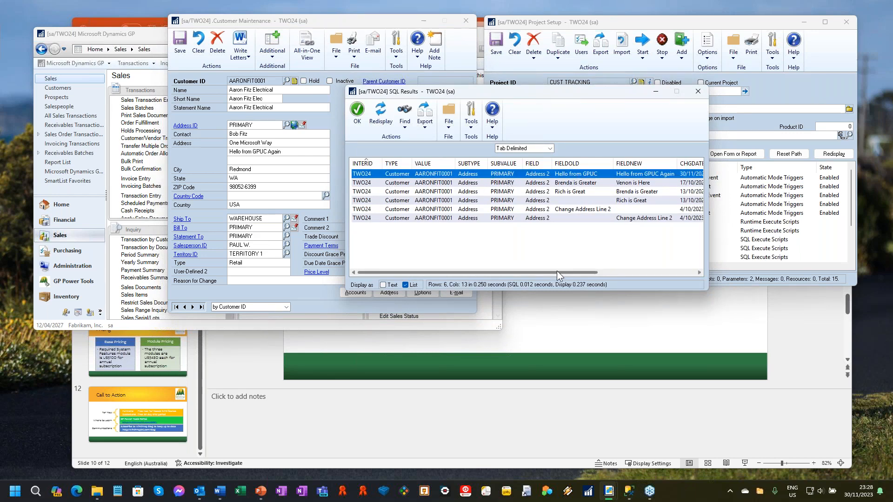
drag(556, 271, 523, 266)
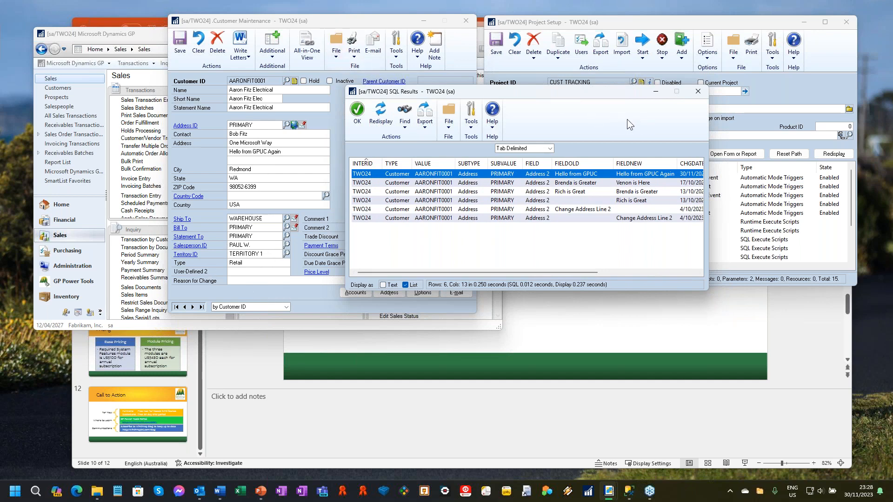
click(699, 92)
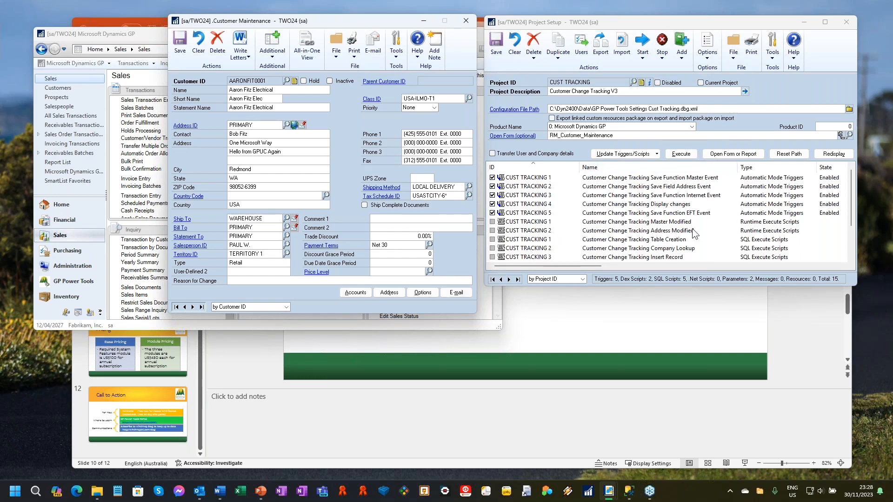
Look over the CUST TRACKING project's triggers and scripts and close Project Setup
scroll(698, 230, down, 1)
scroll(746, 255, up, 1)
click(851, 21)
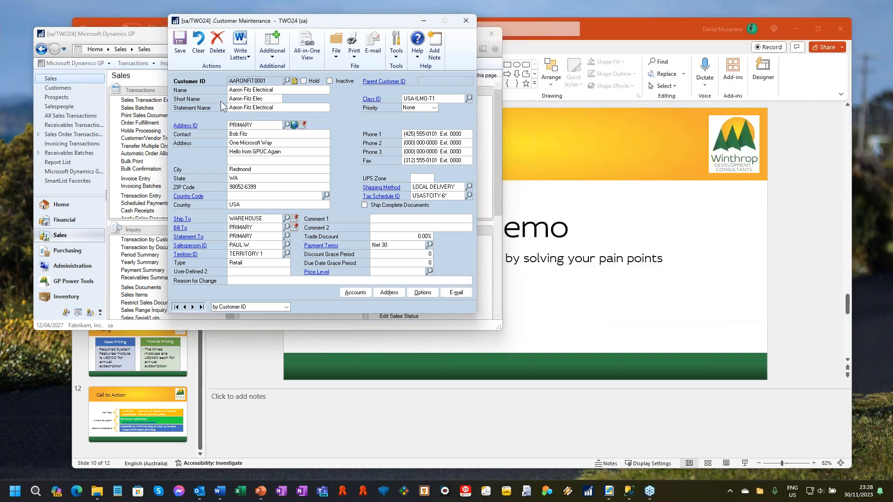
Close the modified Customer Maintenance window, reopen it as version A, the standard Microsoft Dynamics GP form, and close it again
click(472, 21)
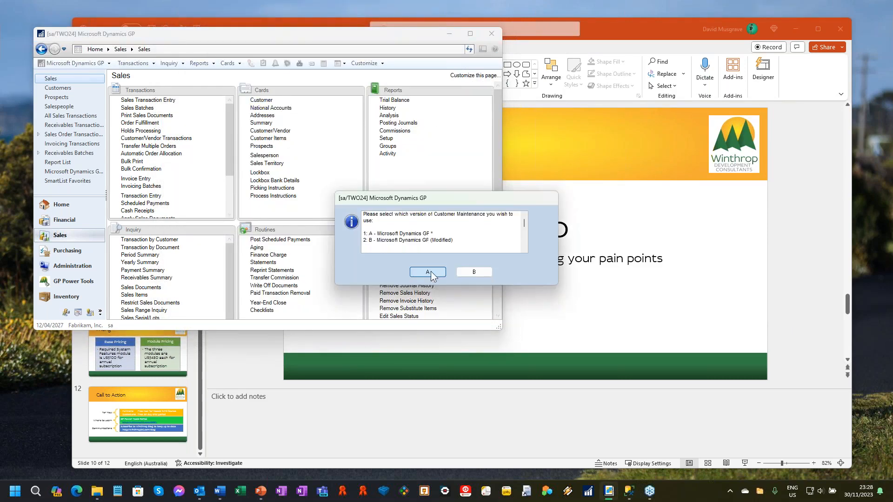
click(430, 272)
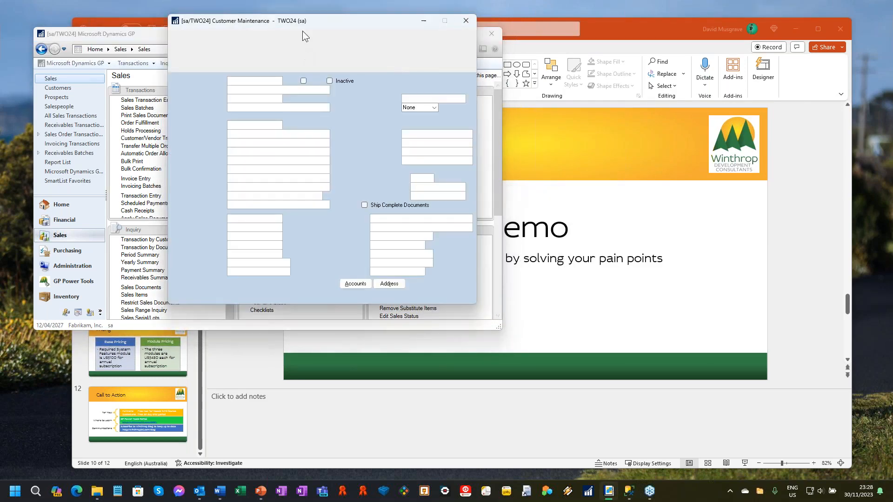
click(466, 21)
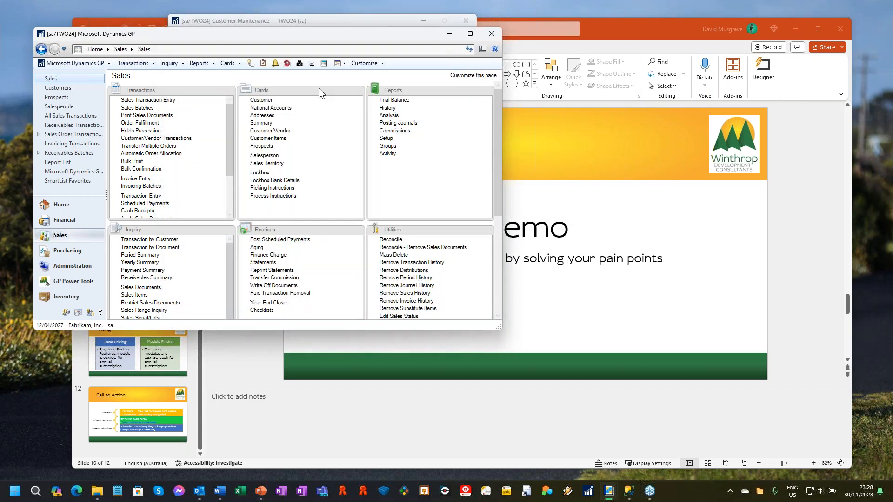
Open Project Setup in GP Power Tools, clear the current project and load the LOOKUP_SEARCH project through the project lookup
click(72, 286)
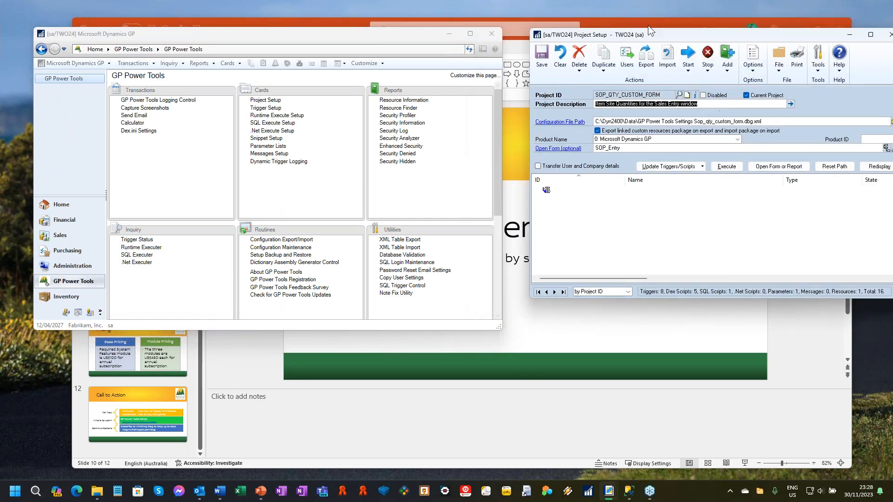
click(649, 23)
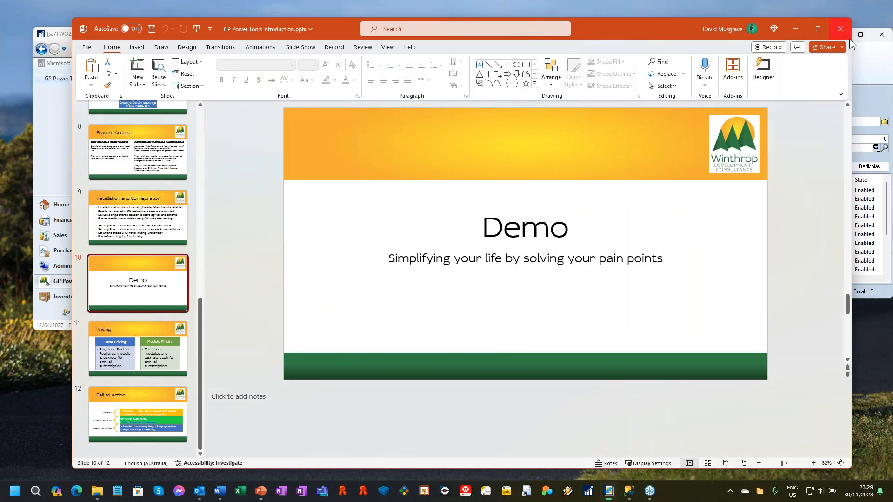
click(848, 37)
drag(811, 40, 797, 38)
click(537, 56)
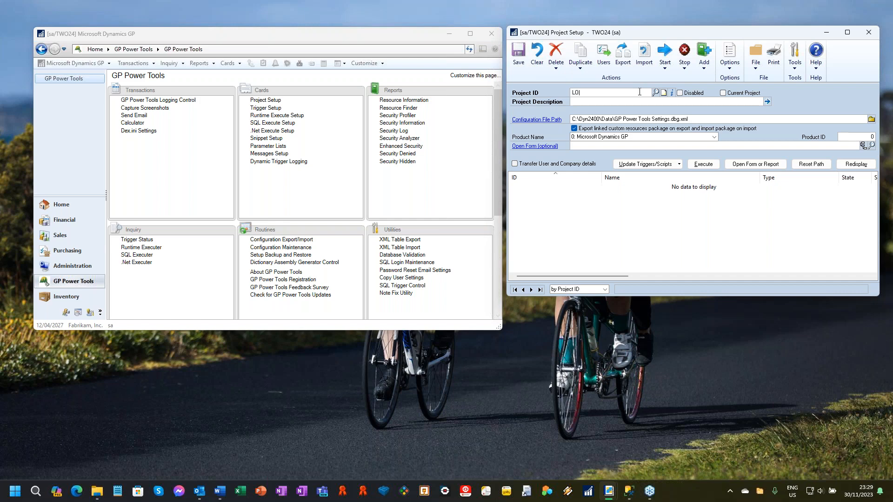
text(OK)
key(Tab)
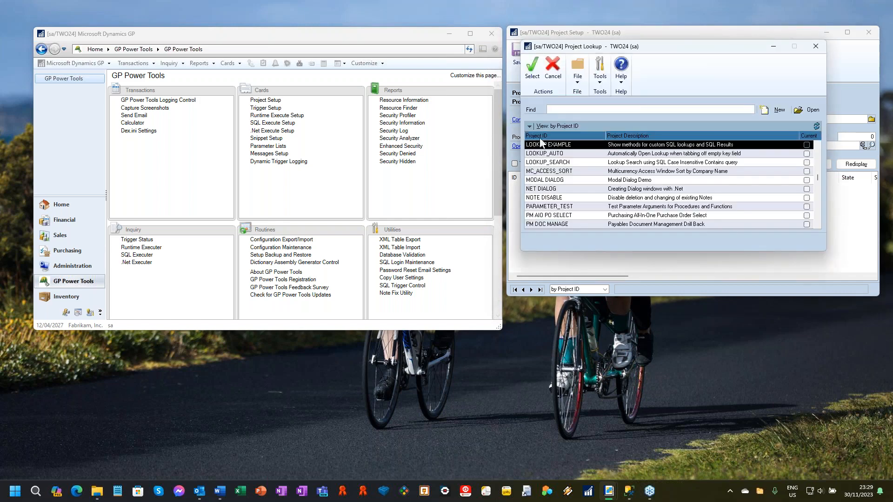
double_click(563, 163)
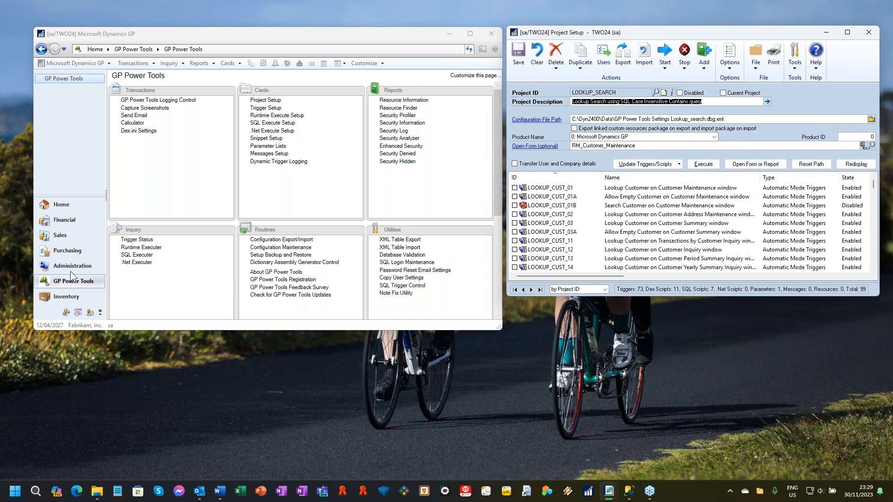
Open Company Login Filter and review the companies available for DynamicsAU.set and for the default filter when no path is matched
click(499, 222)
click(499, 223)
mouse_move(500, 222)
mouse_down()
mouse_move(502, 166)
mouse_move(502, 234)
mouse_up()
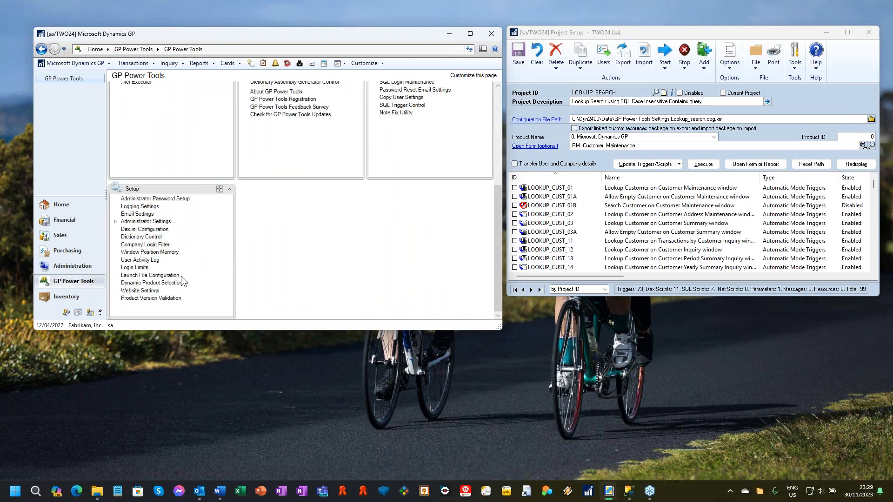
click(147, 244)
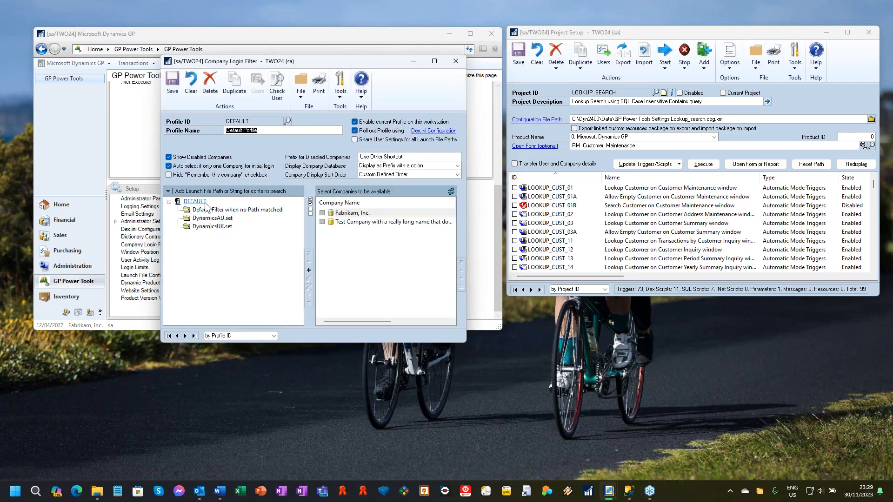
click(212, 218)
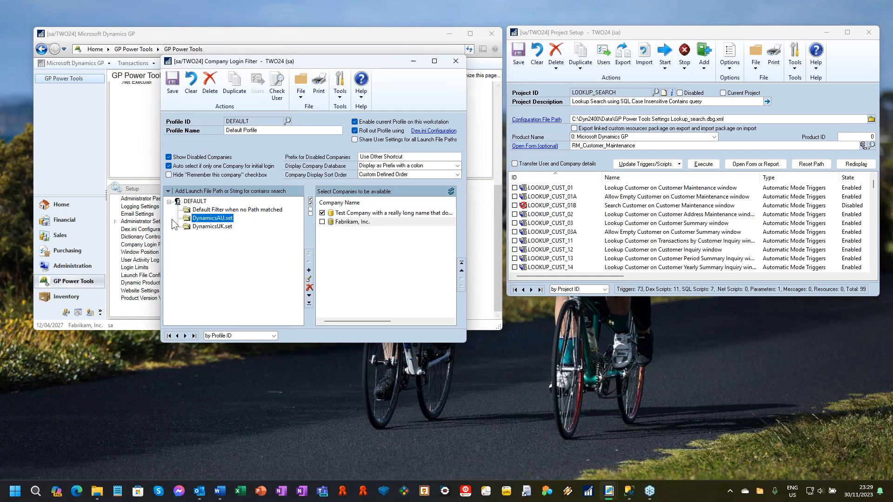
click(229, 211)
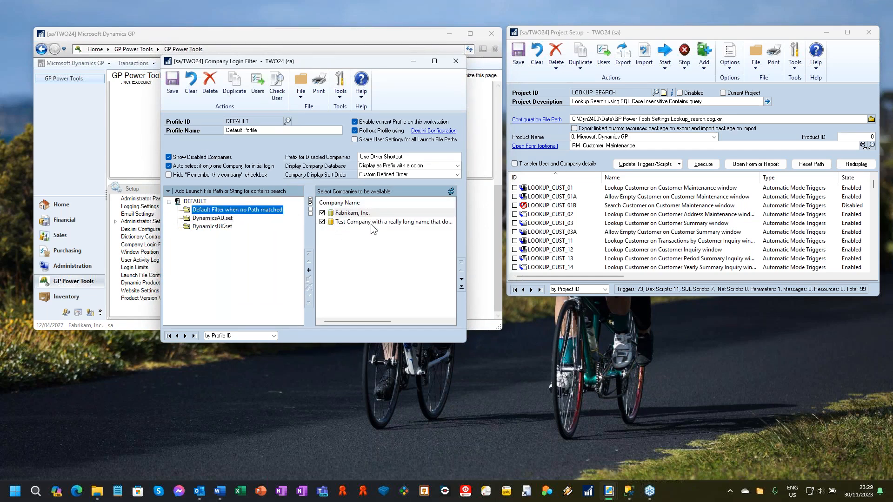
click(386, 222)
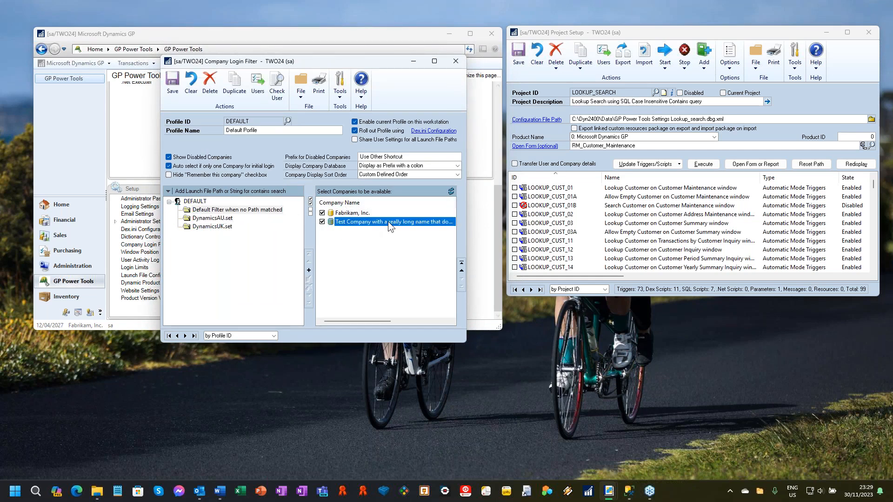
Examine the user access list for the test company under the default filter and close Company Login Filter
click(258, 89)
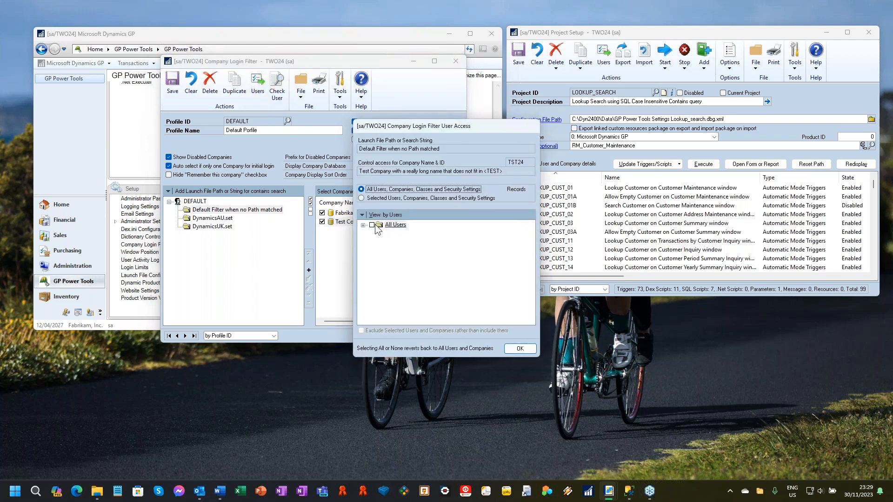
click(362, 225)
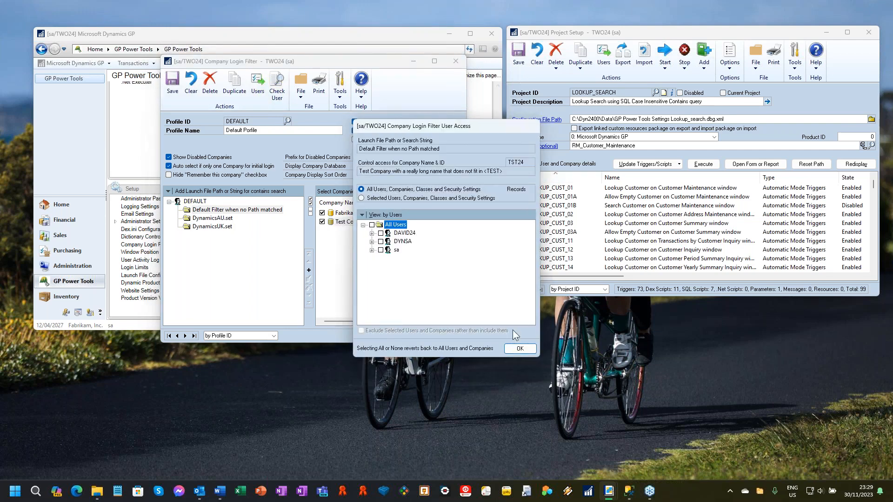
click(519, 349)
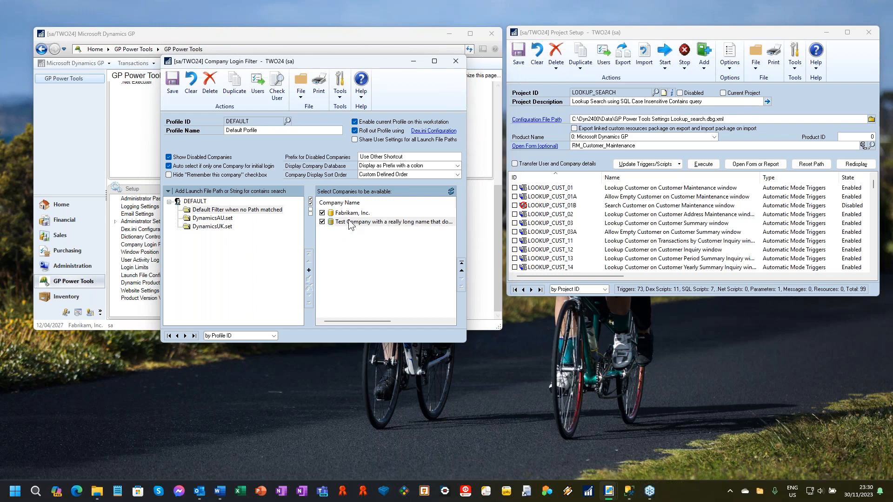
click(456, 61)
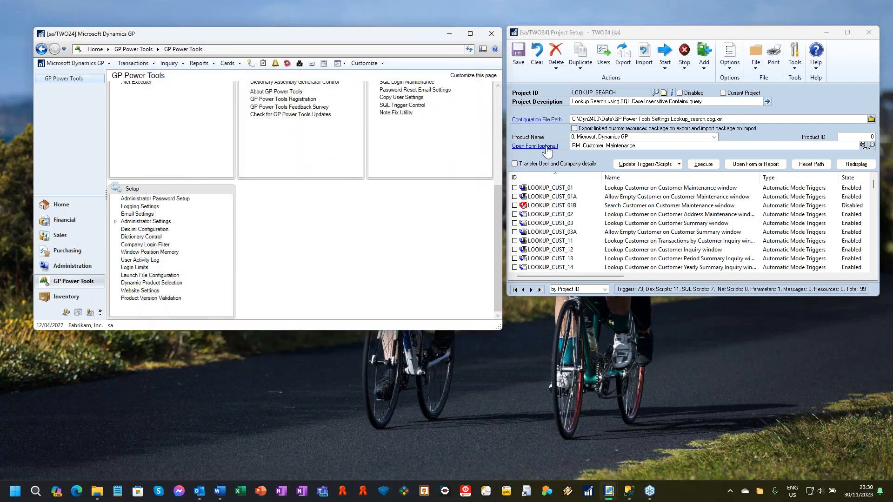
Open the LOOKUP_SEARCH project's Customer Maintenance form and start the project triggers
click(547, 147)
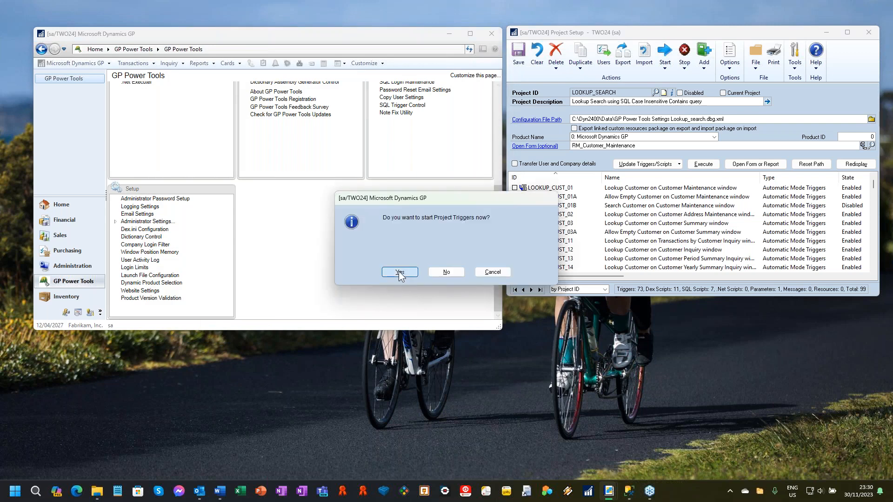
click(400, 271)
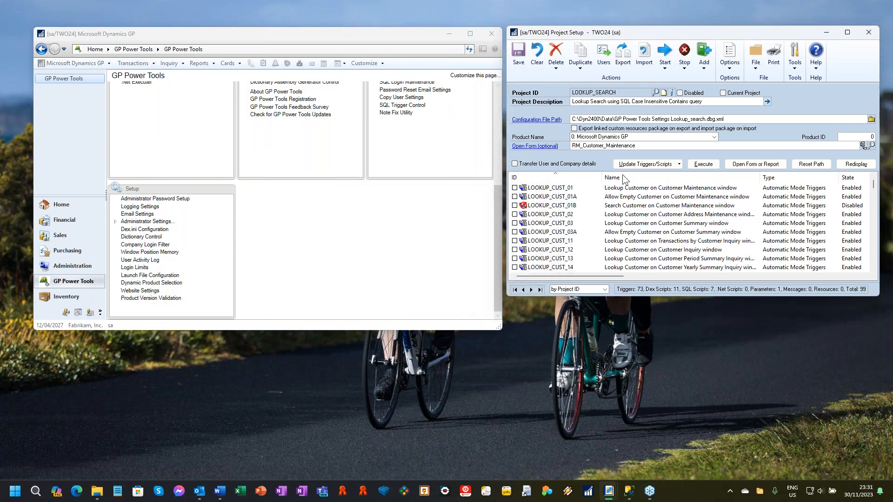
click(427, 272)
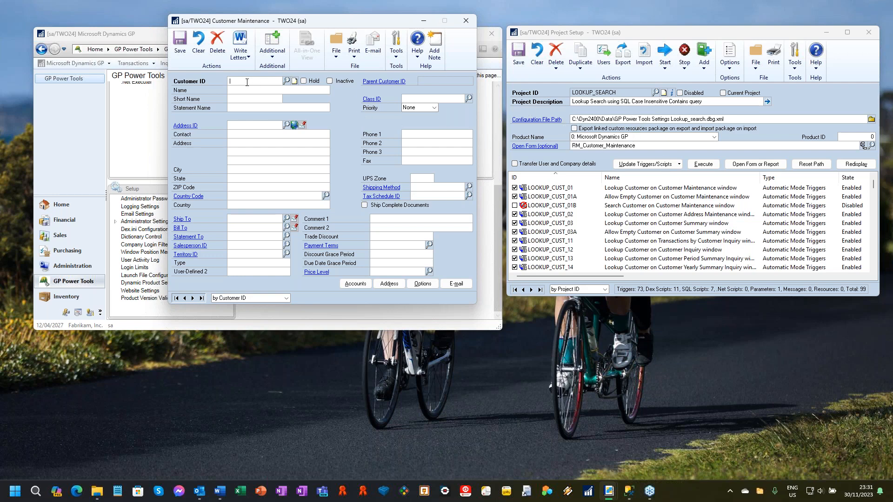
Search for "ROB" as the Customer ID, review the matches, load Adam Park Resort and close Customer Maintenance
text(ROB)
key(Tab)
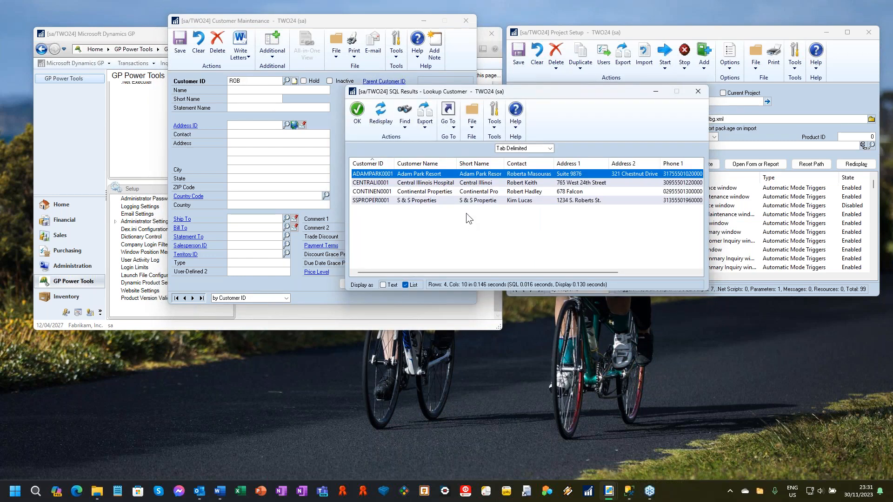
click(518, 183)
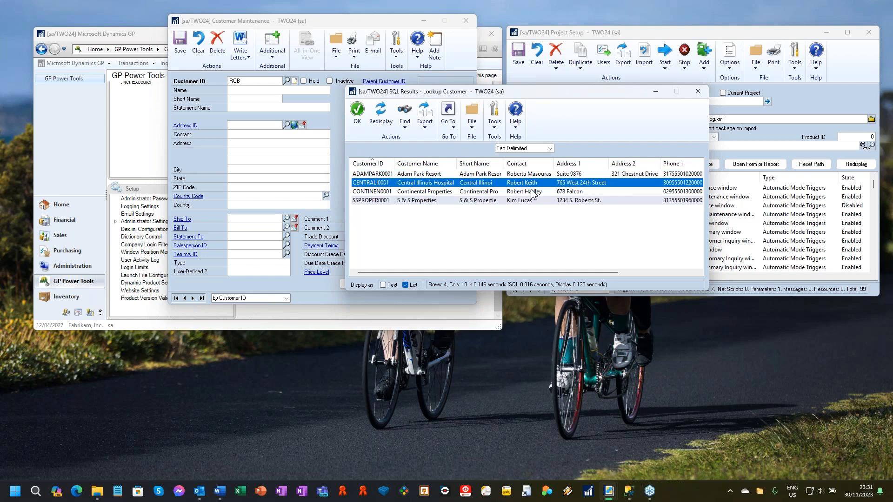
click(524, 193)
click(588, 199)
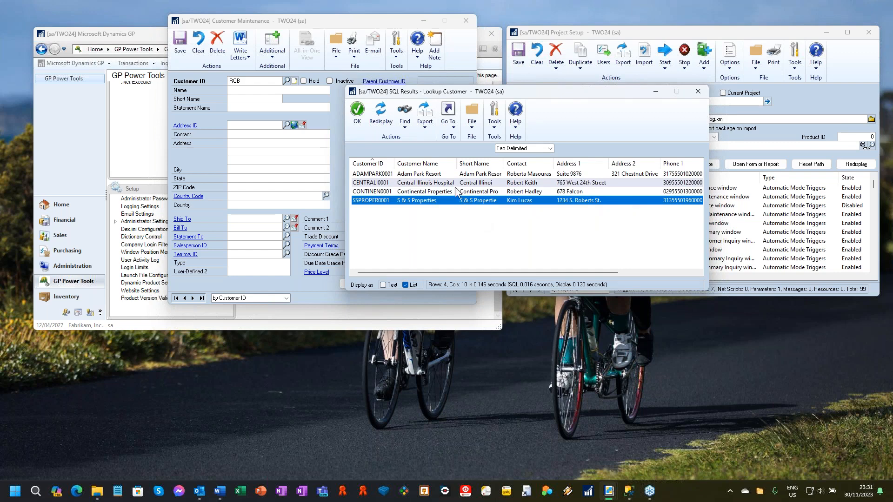
double_click(428, 175)
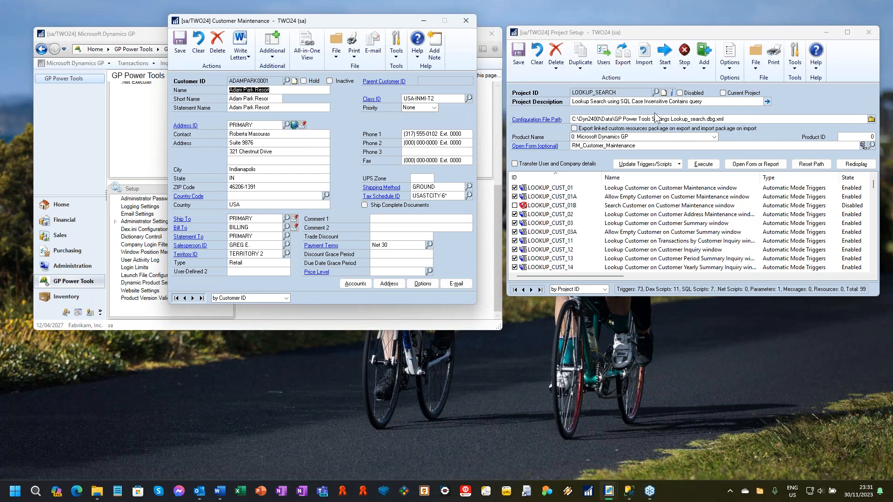
click(465, 18)
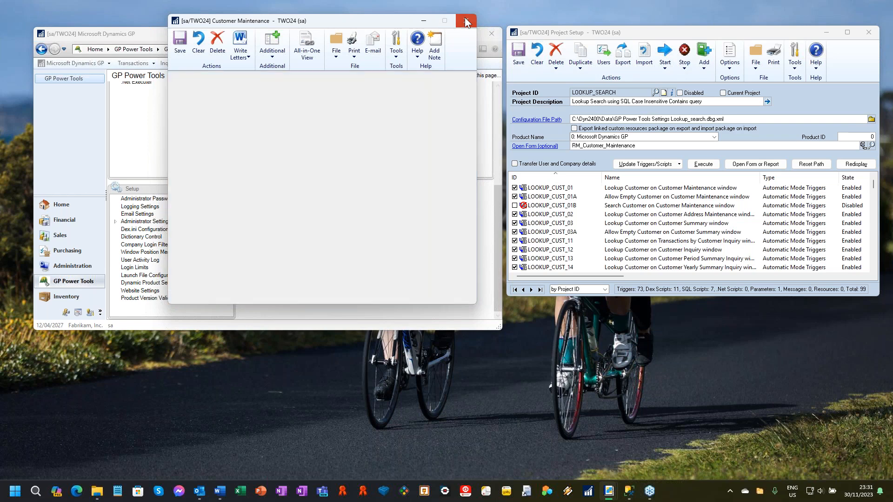